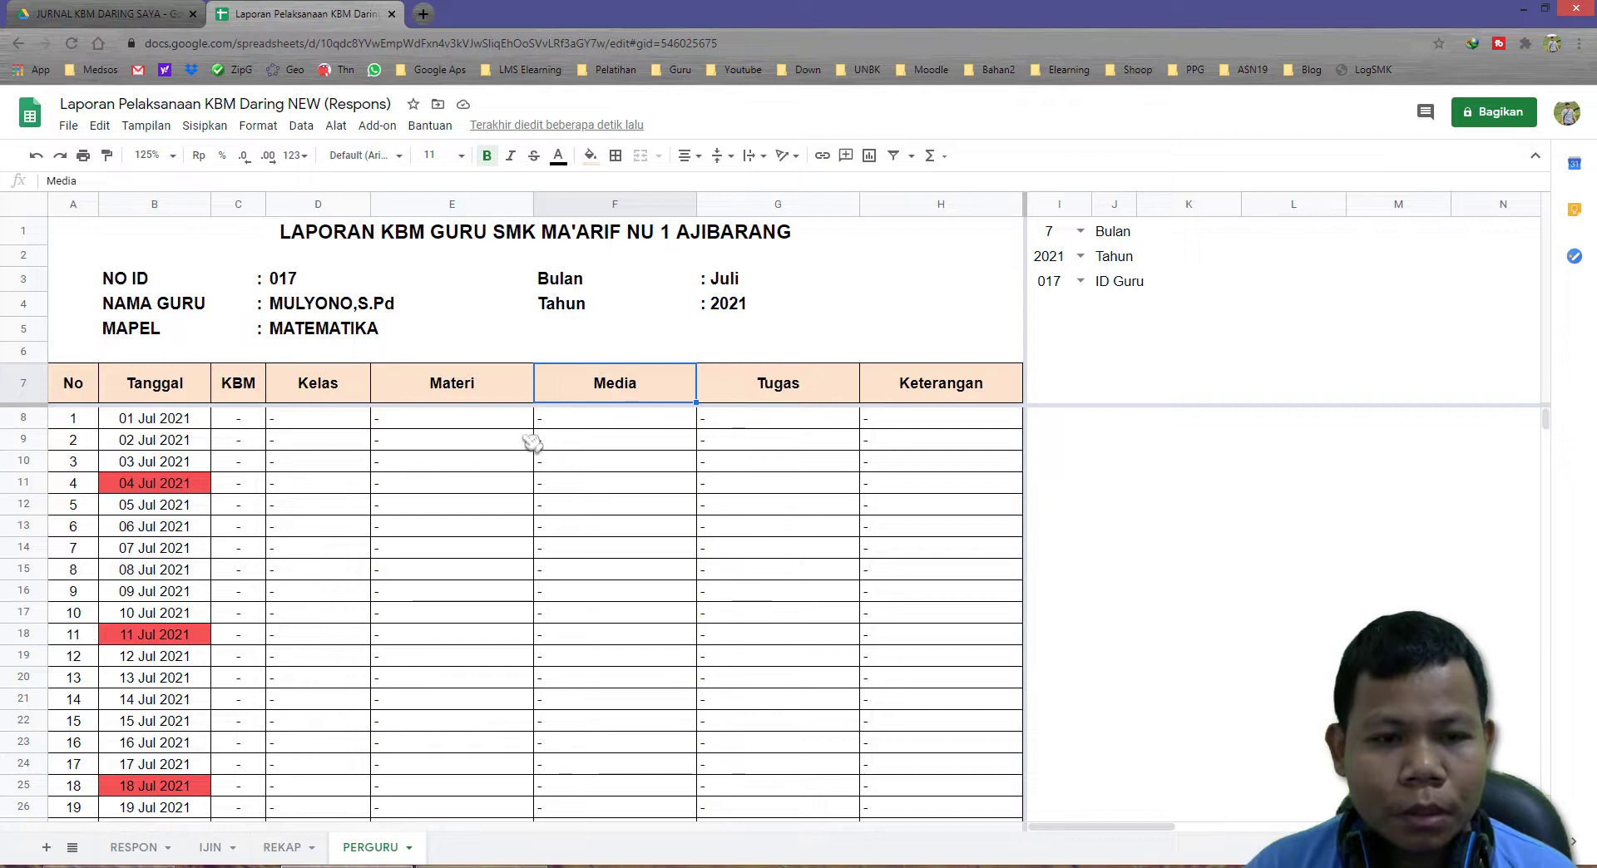
# Examine the dropdown choices of the Bulan and Tahun cells beside the teacher report.
pyautogui.click(447, 398)
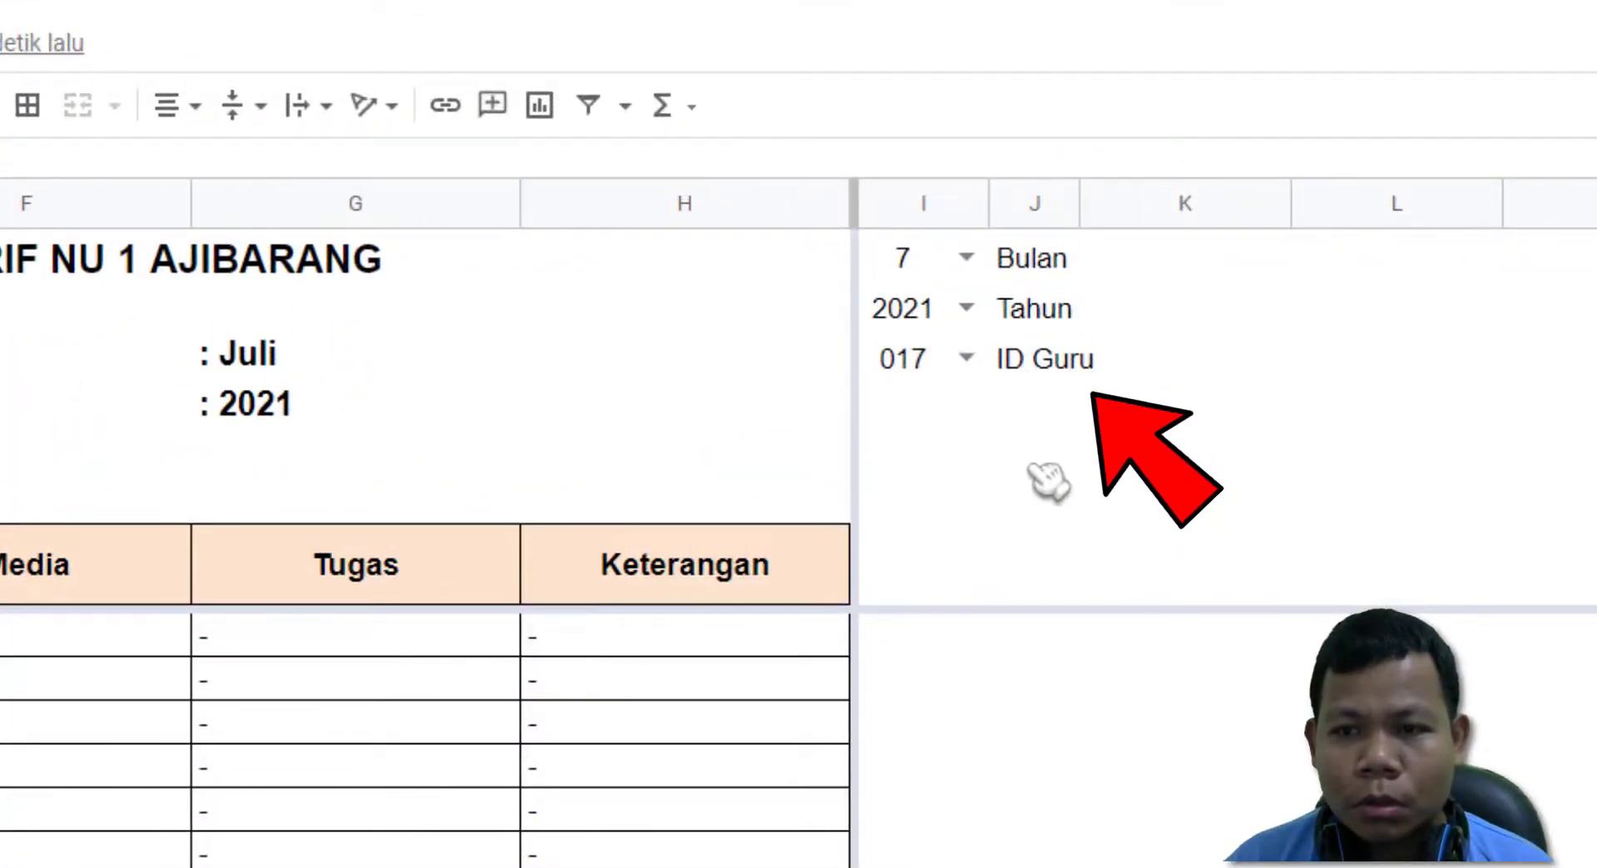
pyautogui.click(1048, 479)
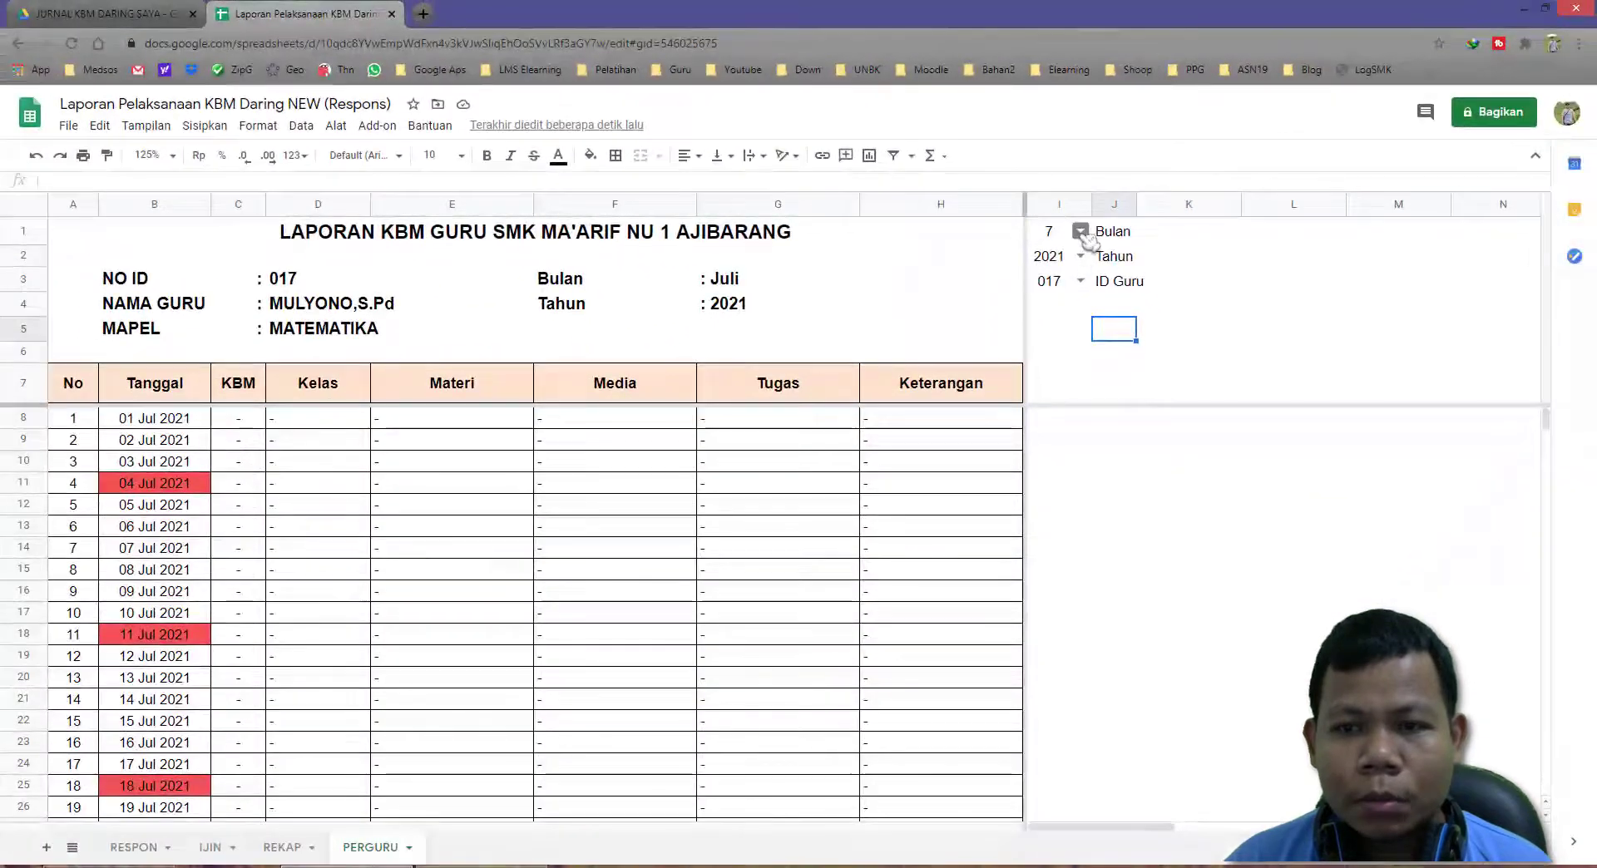
pyautogui.click(1081, 232)
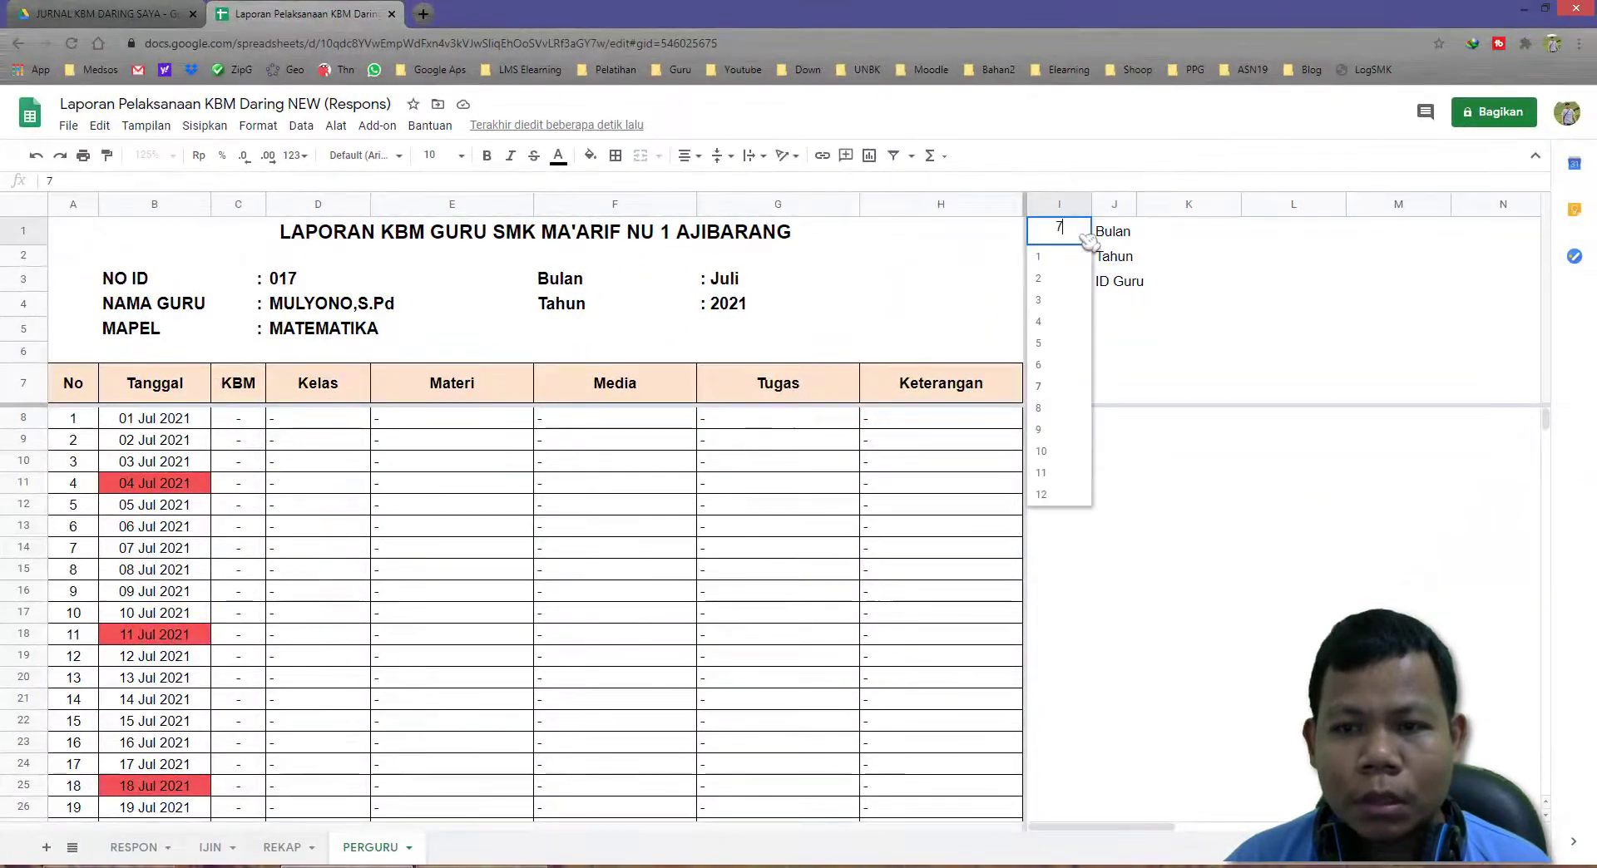
pyautogui.click(1216, 280)
pyautogui.click(1081, 232)
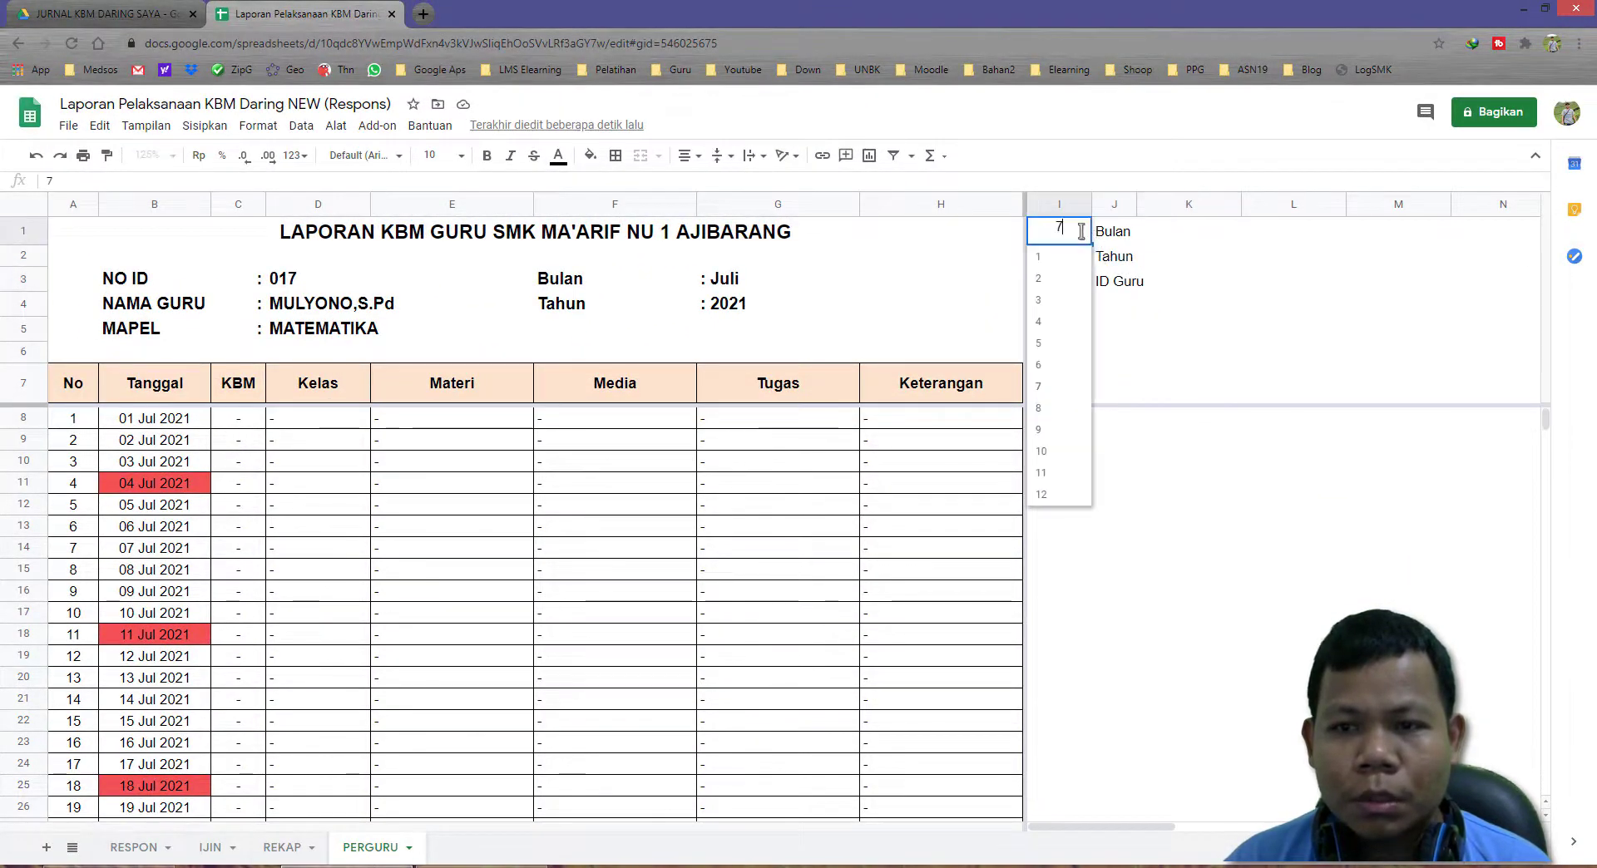
pyautogui.click(1189, 256)
pyautogui.click(1081, 256)
pyautogui.click(1163, 266)
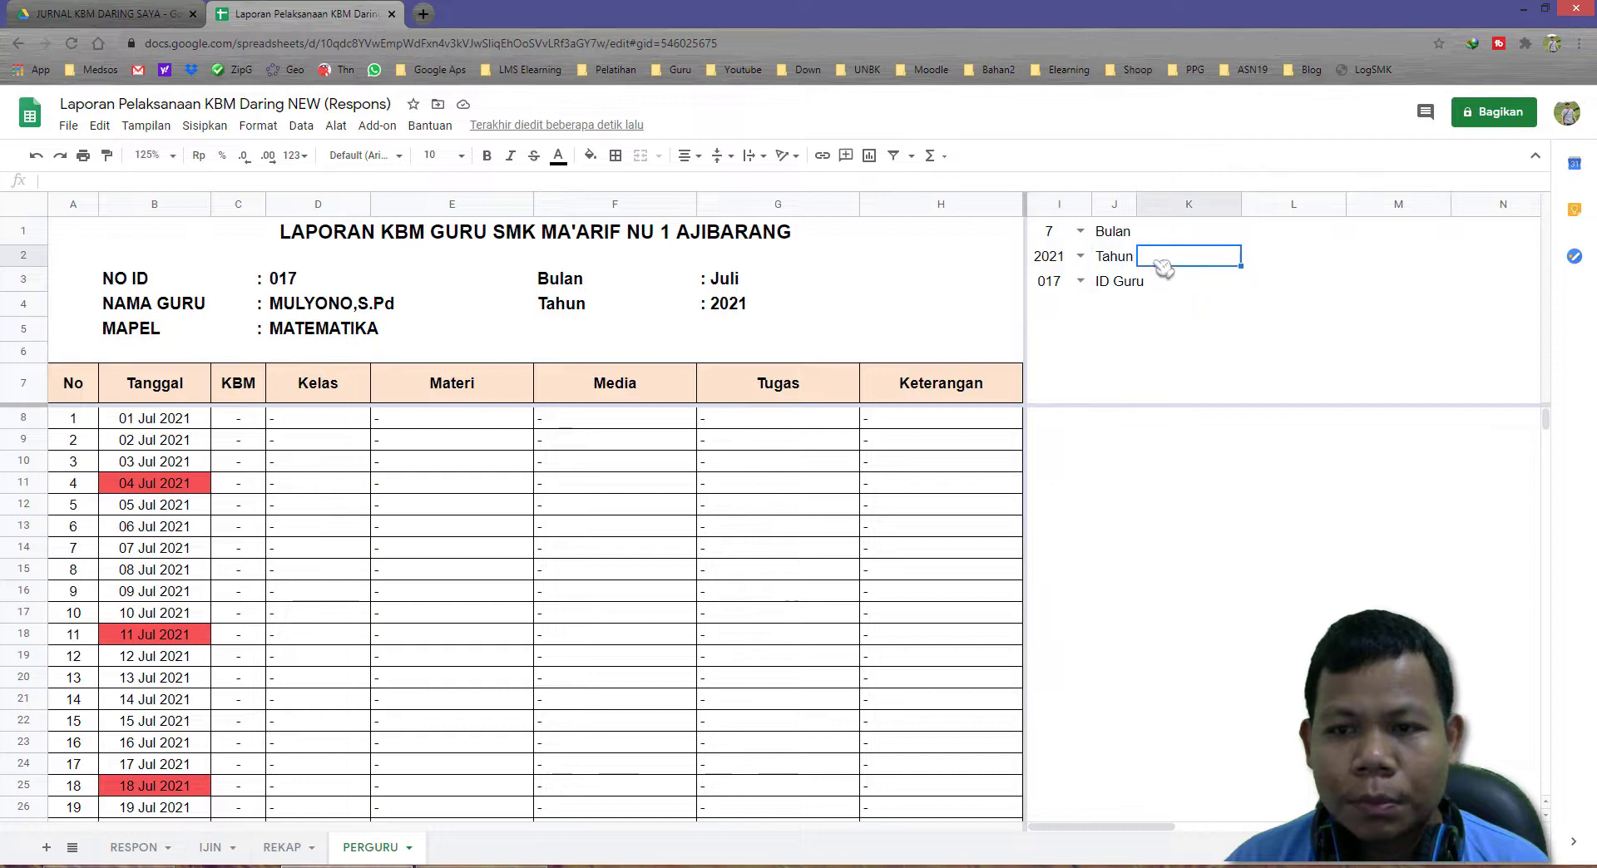
pyautogui.click(1081, 233)
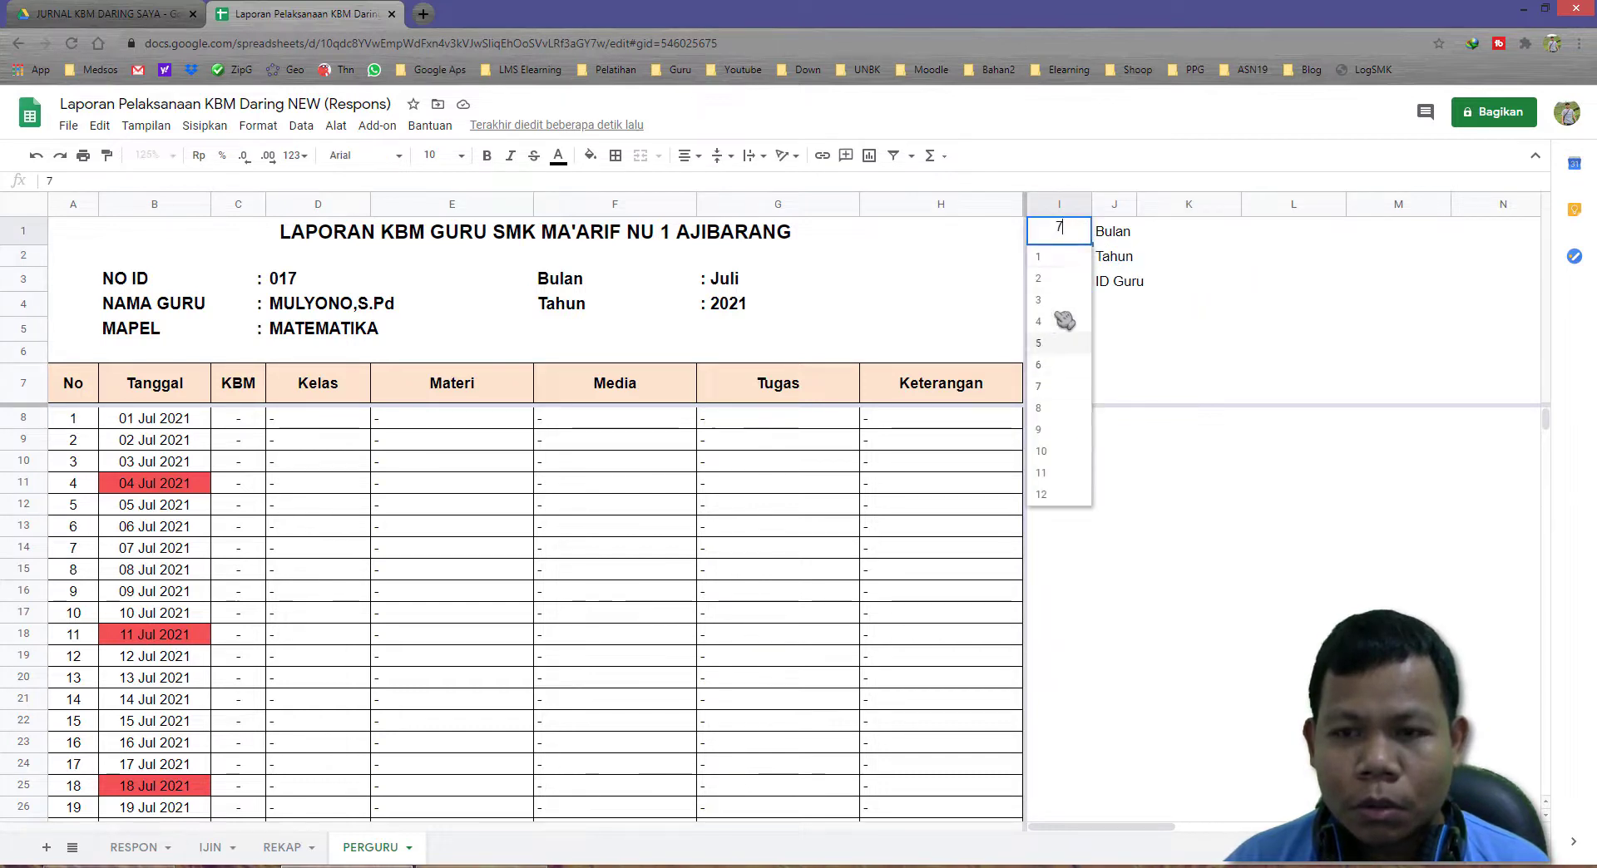
pyautogui.click(1266, 283)
# Set the report's Tahun to 2022 and choose a different teacher's ID for ID Guru.
pyautogui.click(1090, 257)
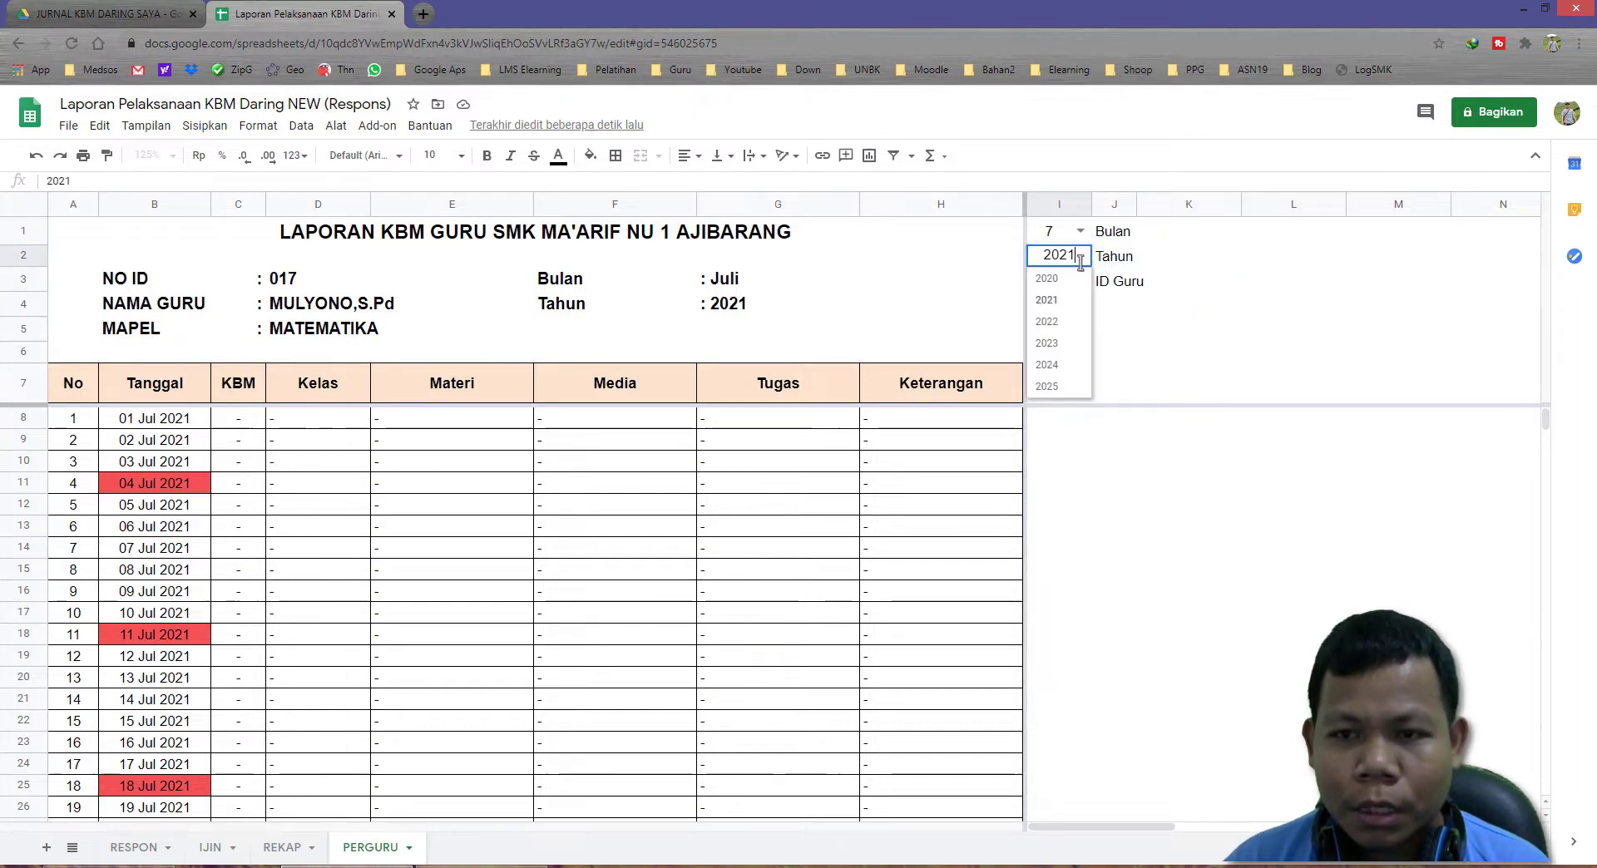
pyautogui.click(1054, 329)
pyautogui.click(1082, 283)
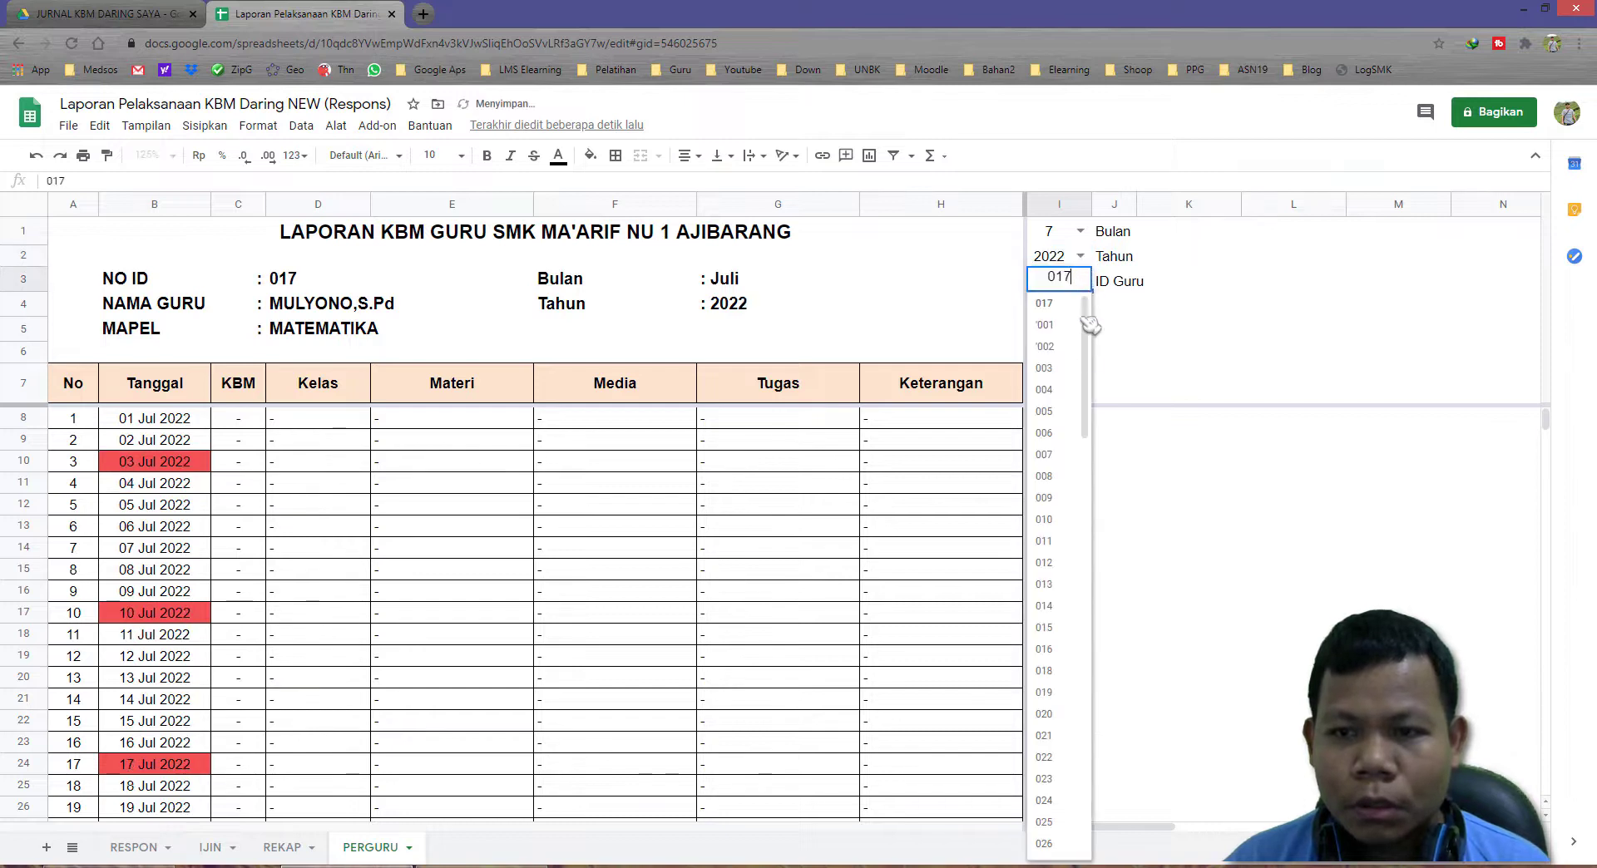
pyautogui.scroll(-4, 1065, 449)
pyautogui.click(1068, 453)
pyautogui.click(1160, 354)
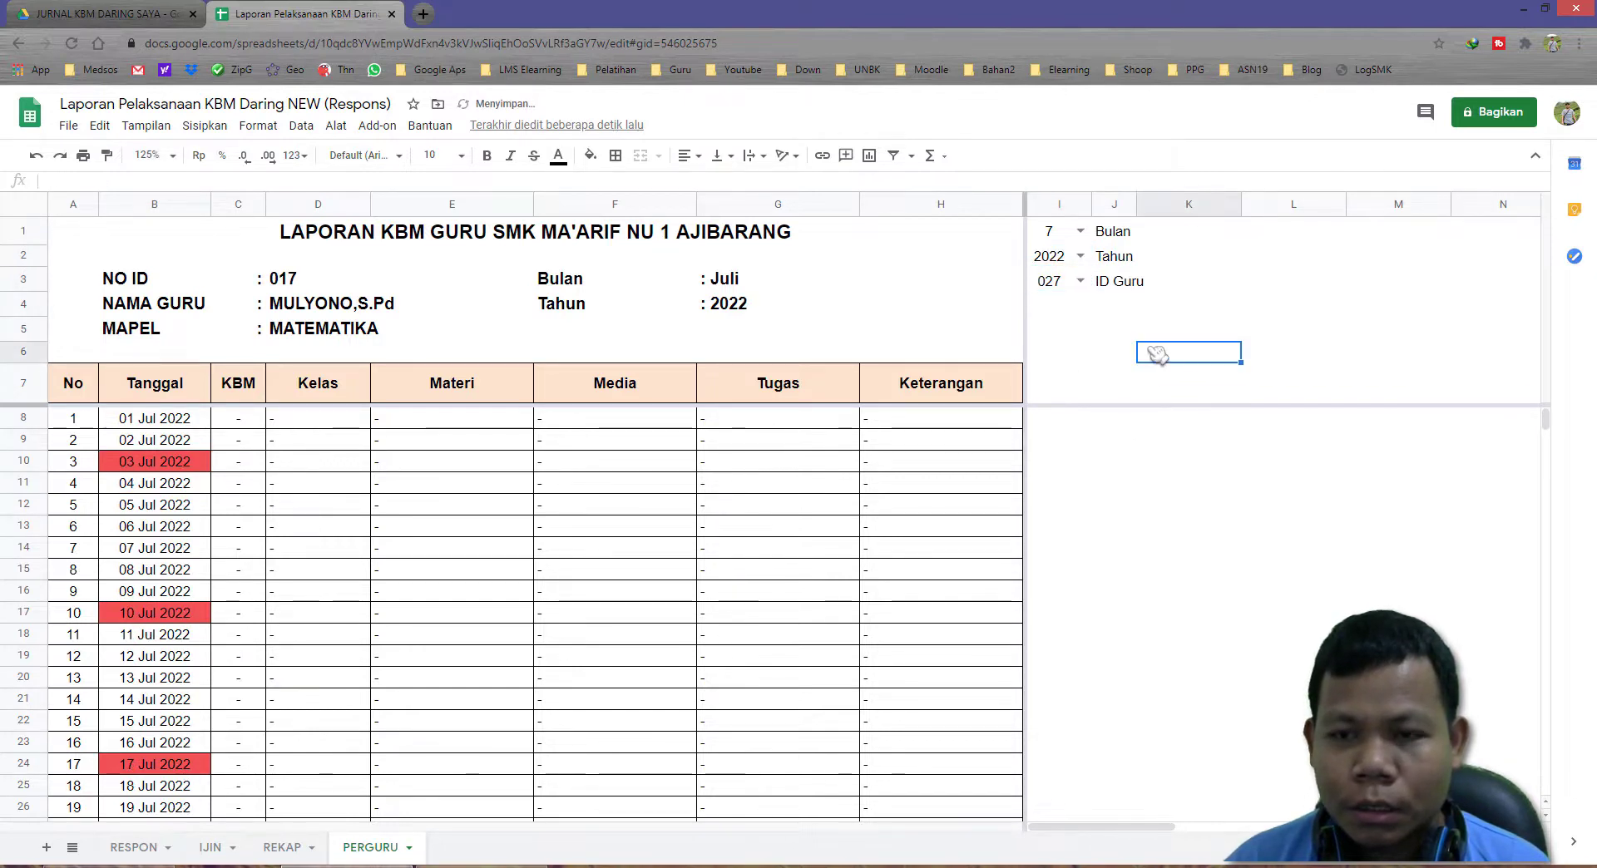
# Set the report's Bulan selector to 2 for Februari.
pyautogui.click(1086, 233)
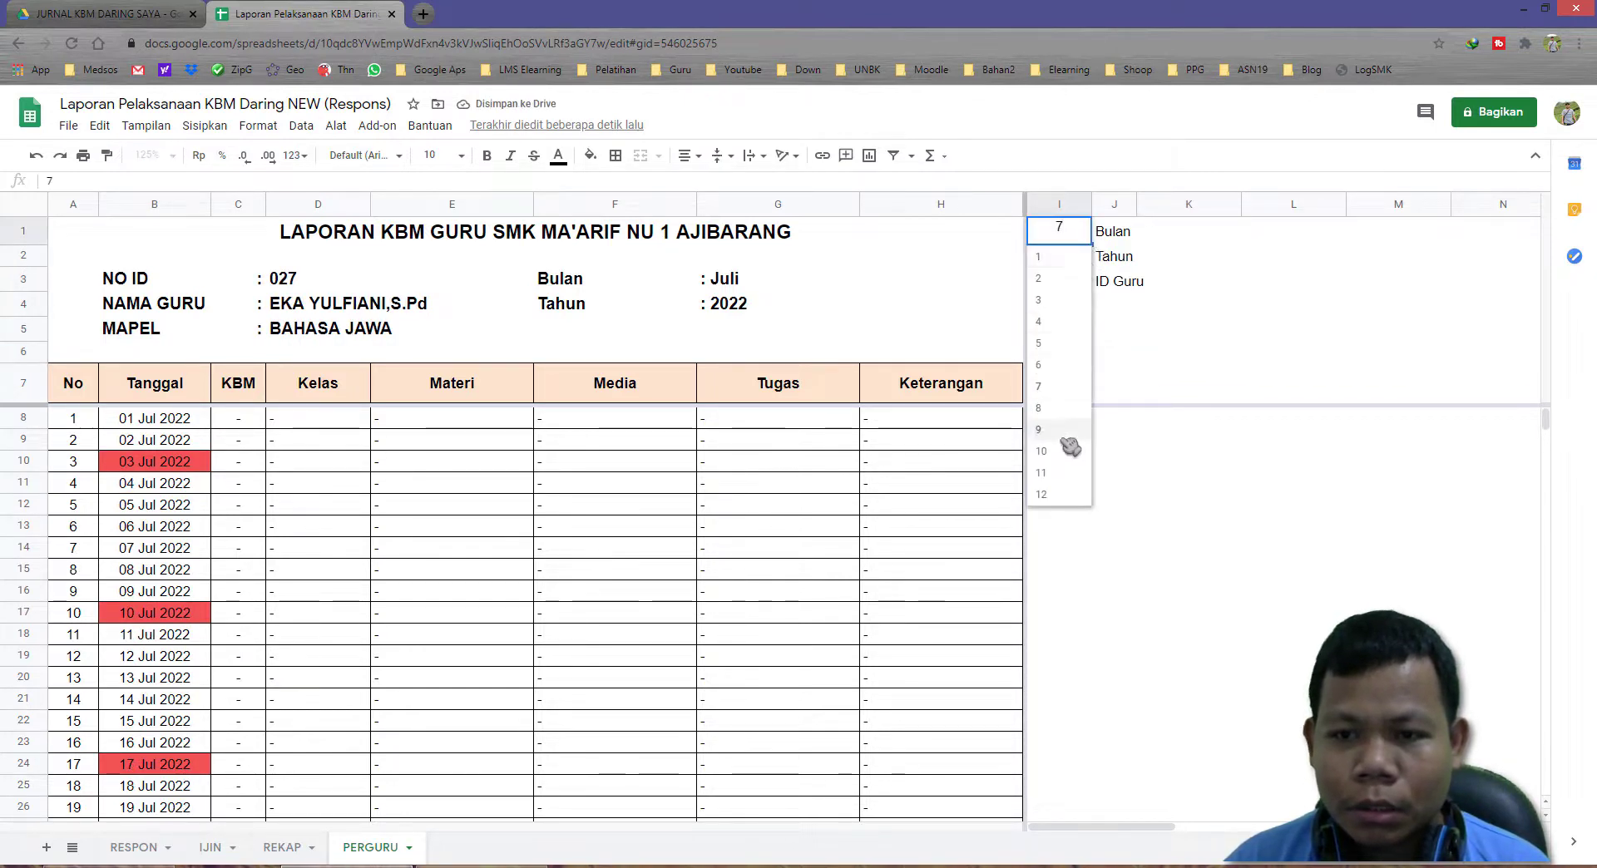
pyautogui.click(1064, 470)
pyautogui.click(1143, 356)
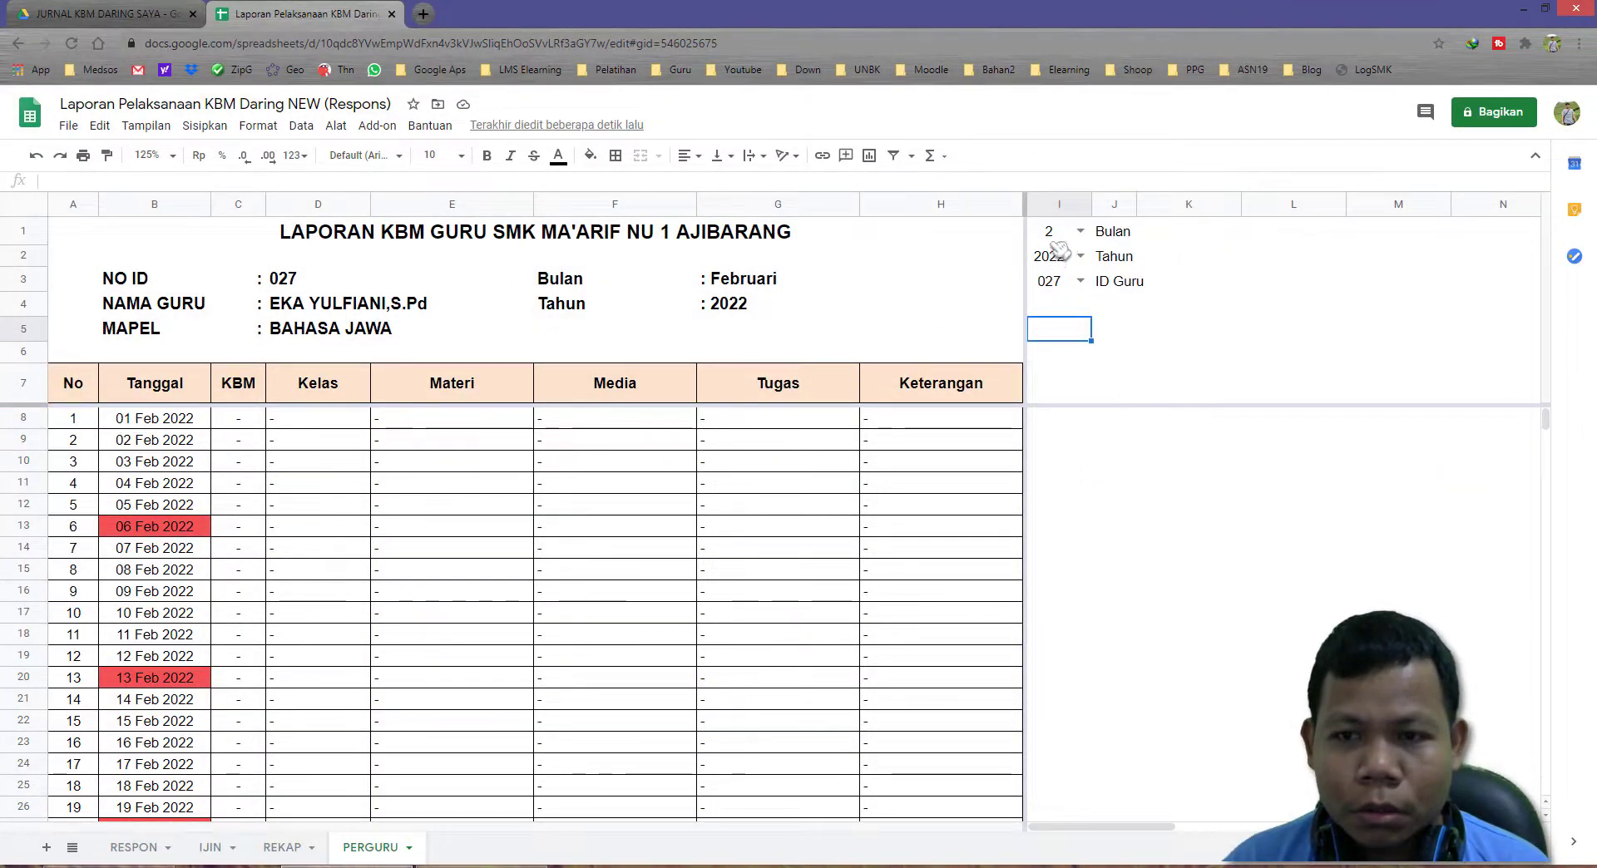
pyautogui.click(1066, 426)
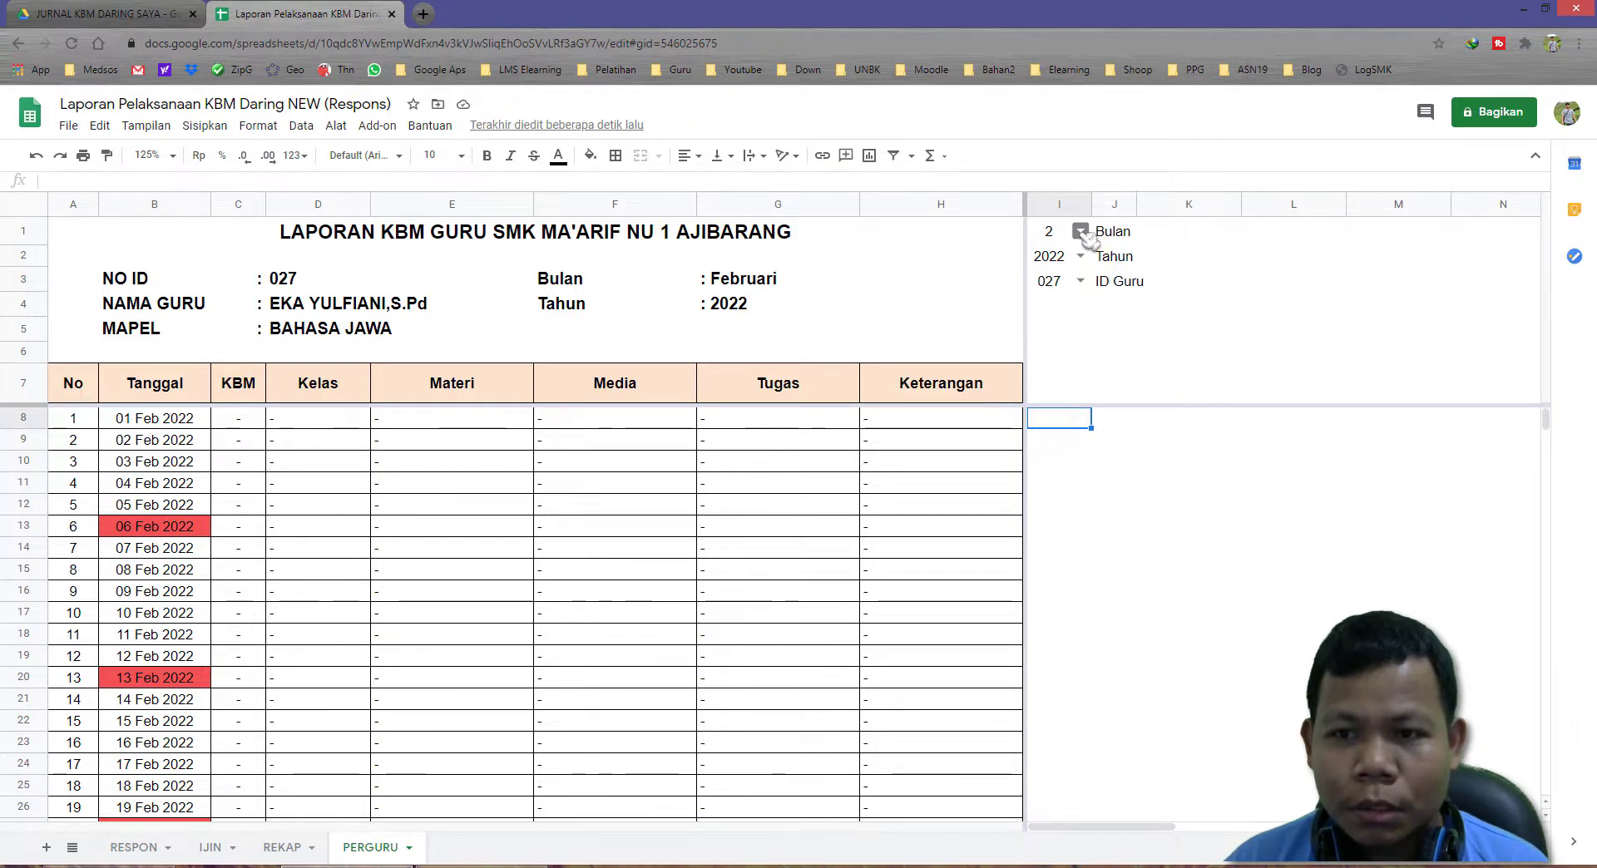
pyautogui.click(1082, 233)
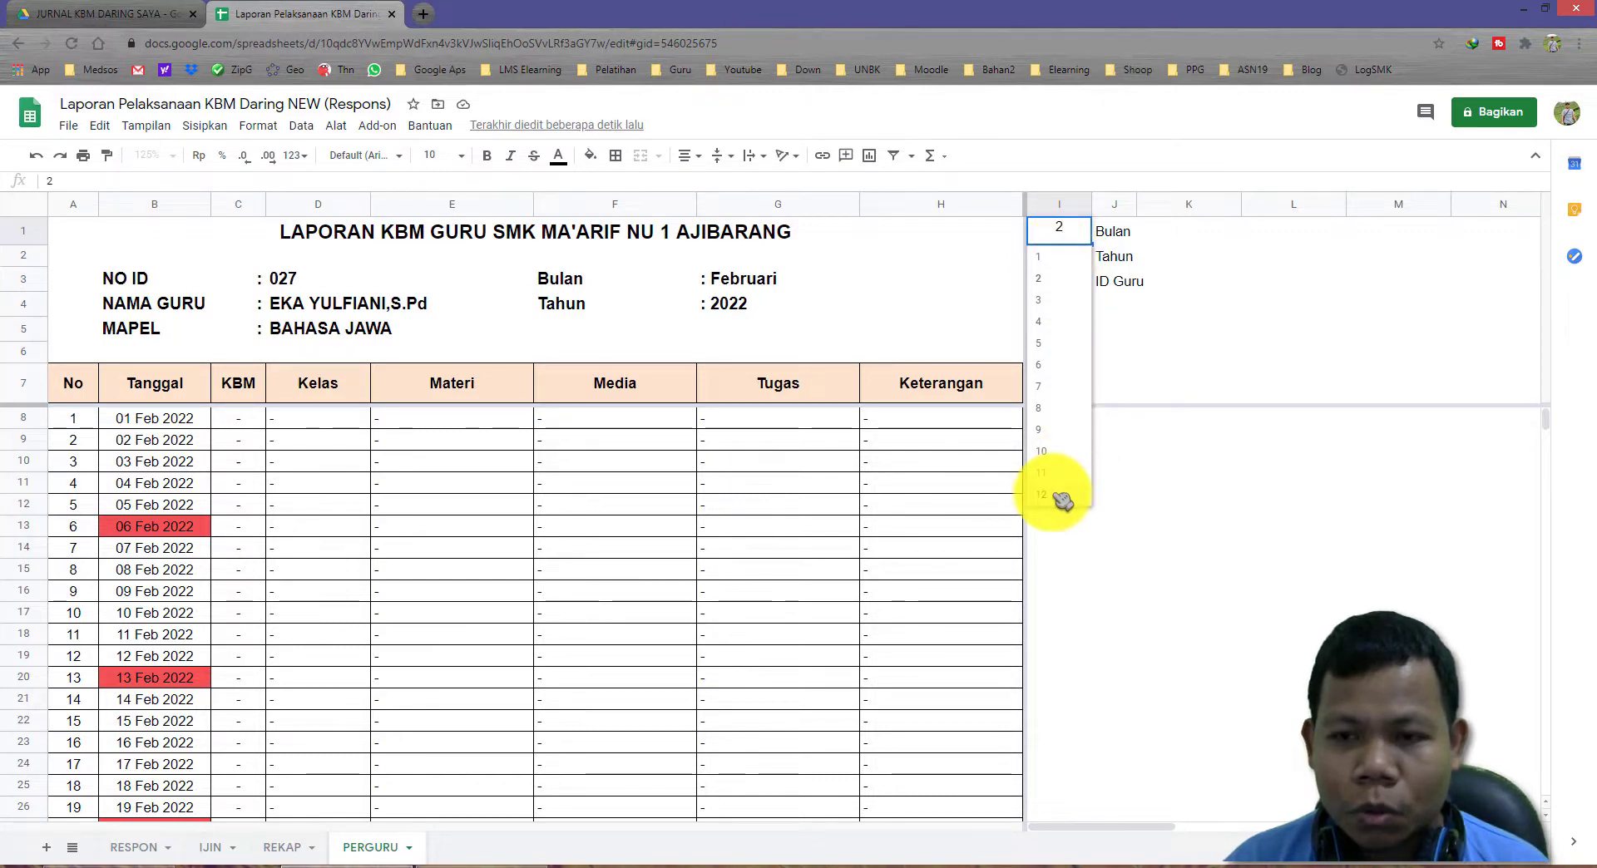
pyautogui.click(1182, 308)
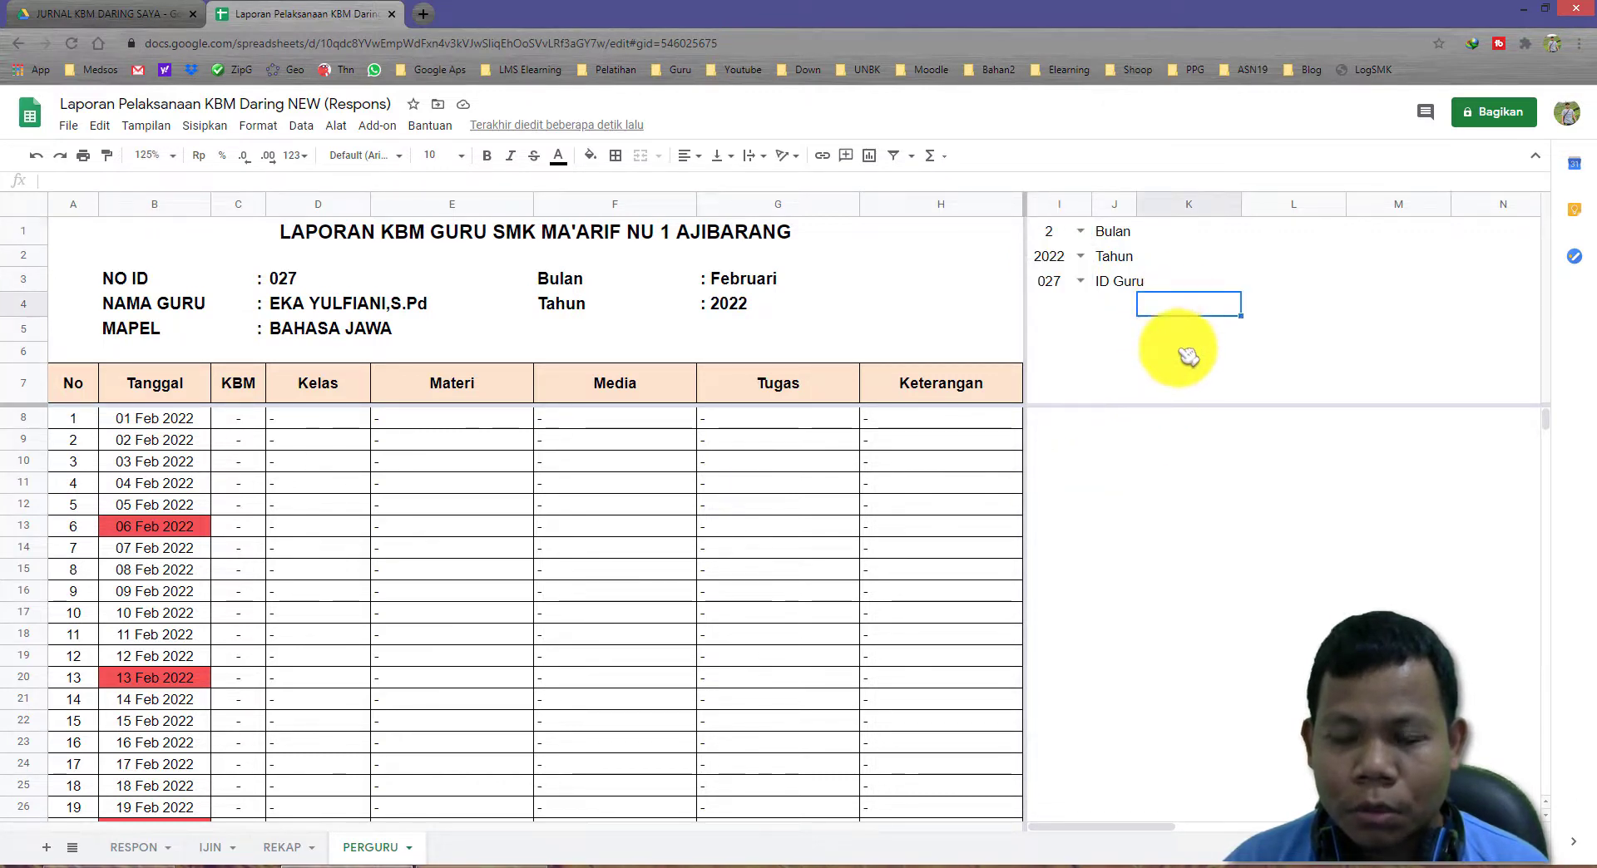
pyautogui.click(1059, 384)
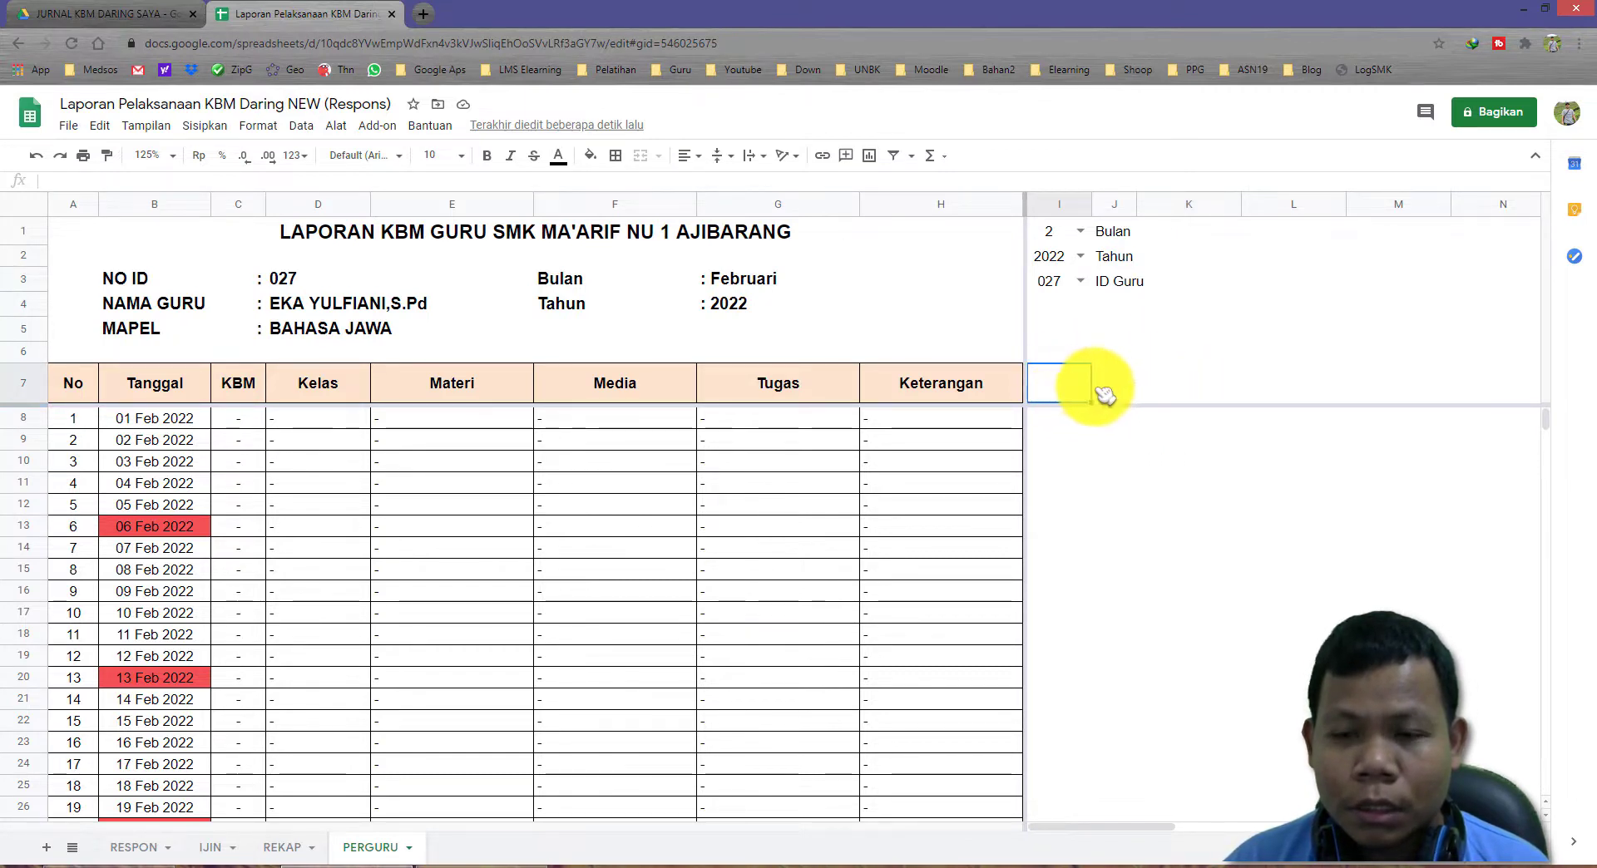
pyautogui.click(1066, 423)
pyautogui.click(1051, 378)
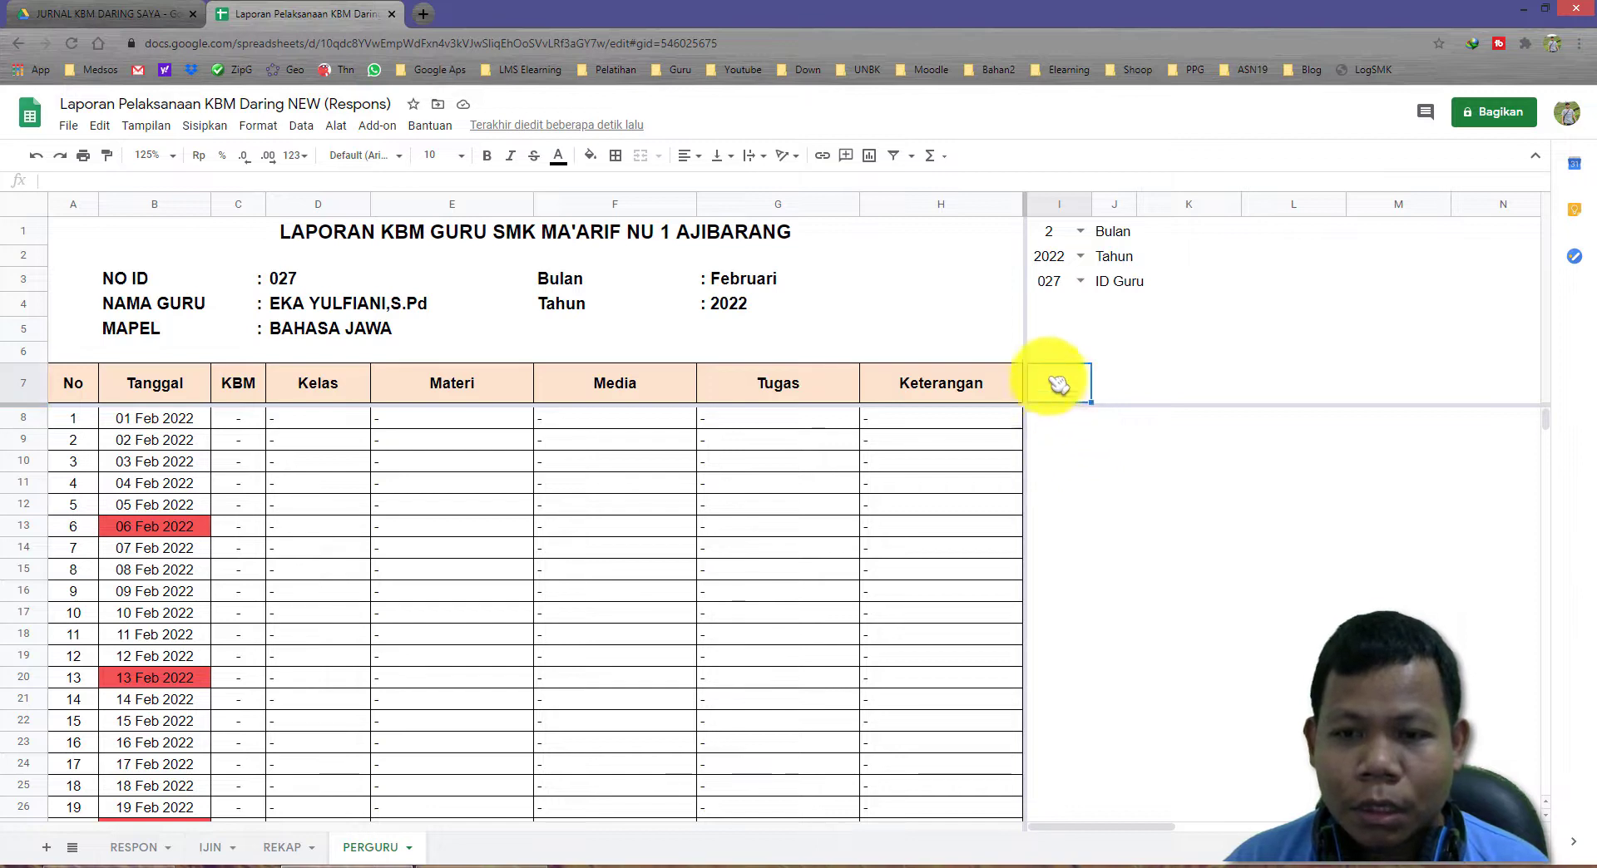
pyautogui.click(1147, 331)
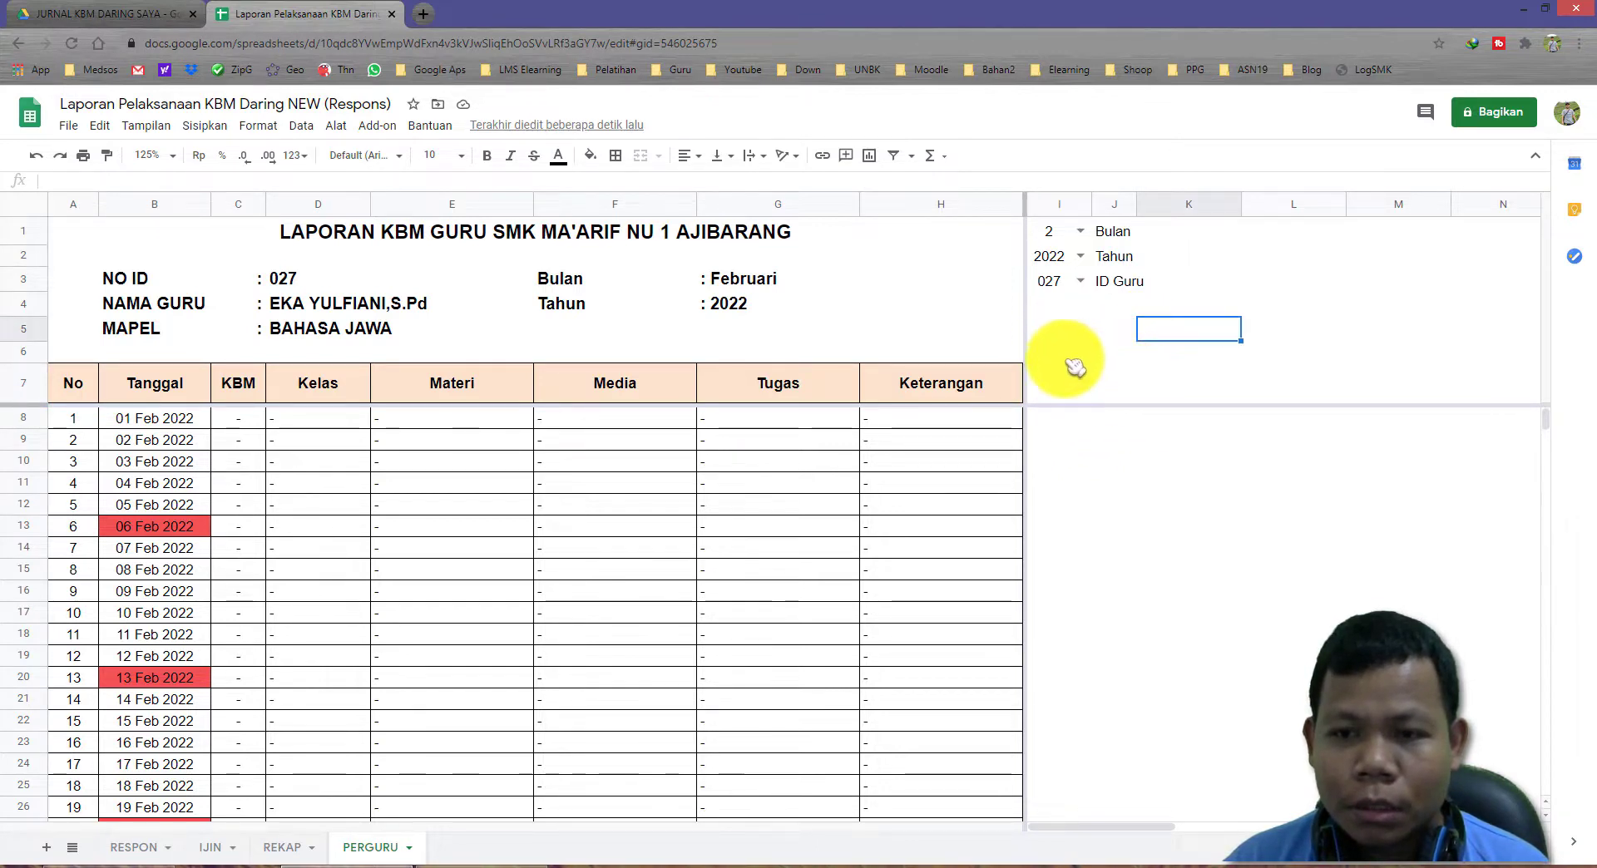
pyautogui.click(1062, 330)
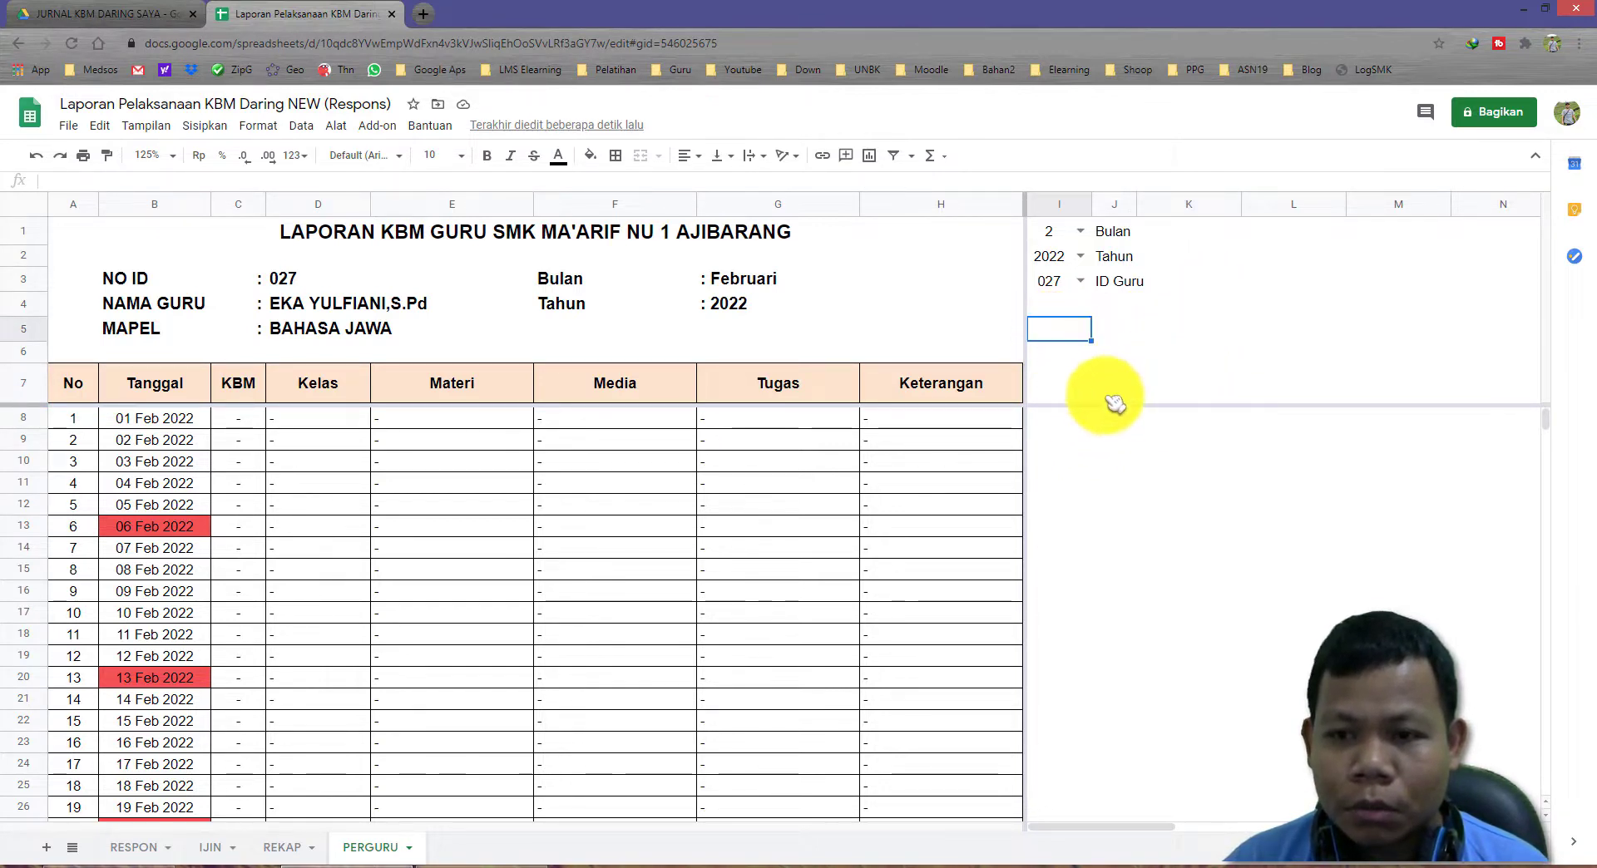
# Enter the label "Masukkan Bulan" in cell J9 and widen column J to fit it.
pyautogui.click(1061, 441)
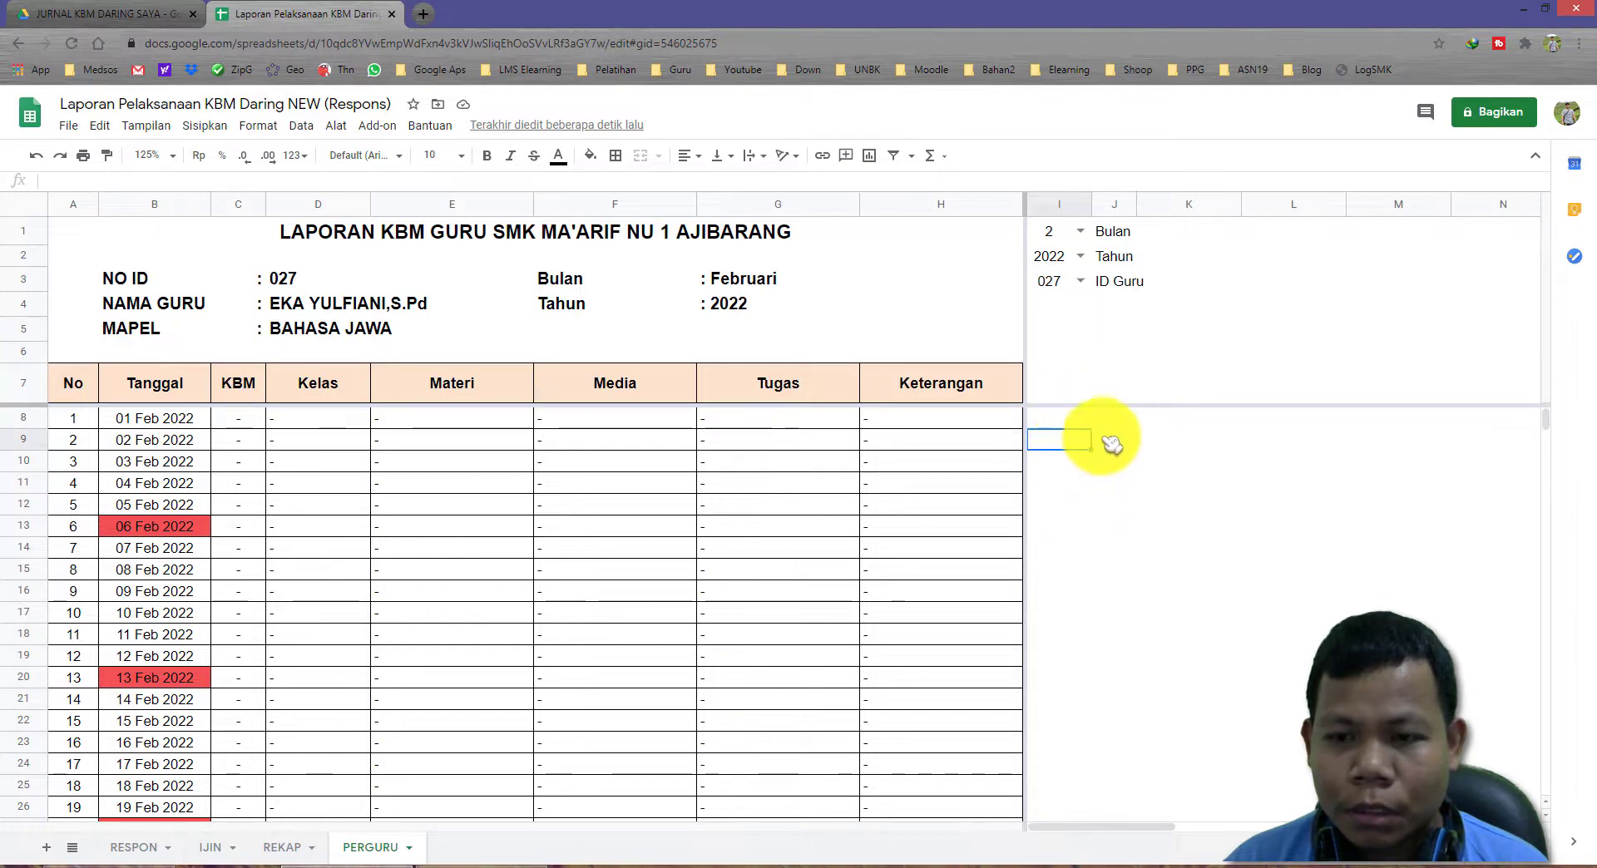
pyautogui.press('Right')
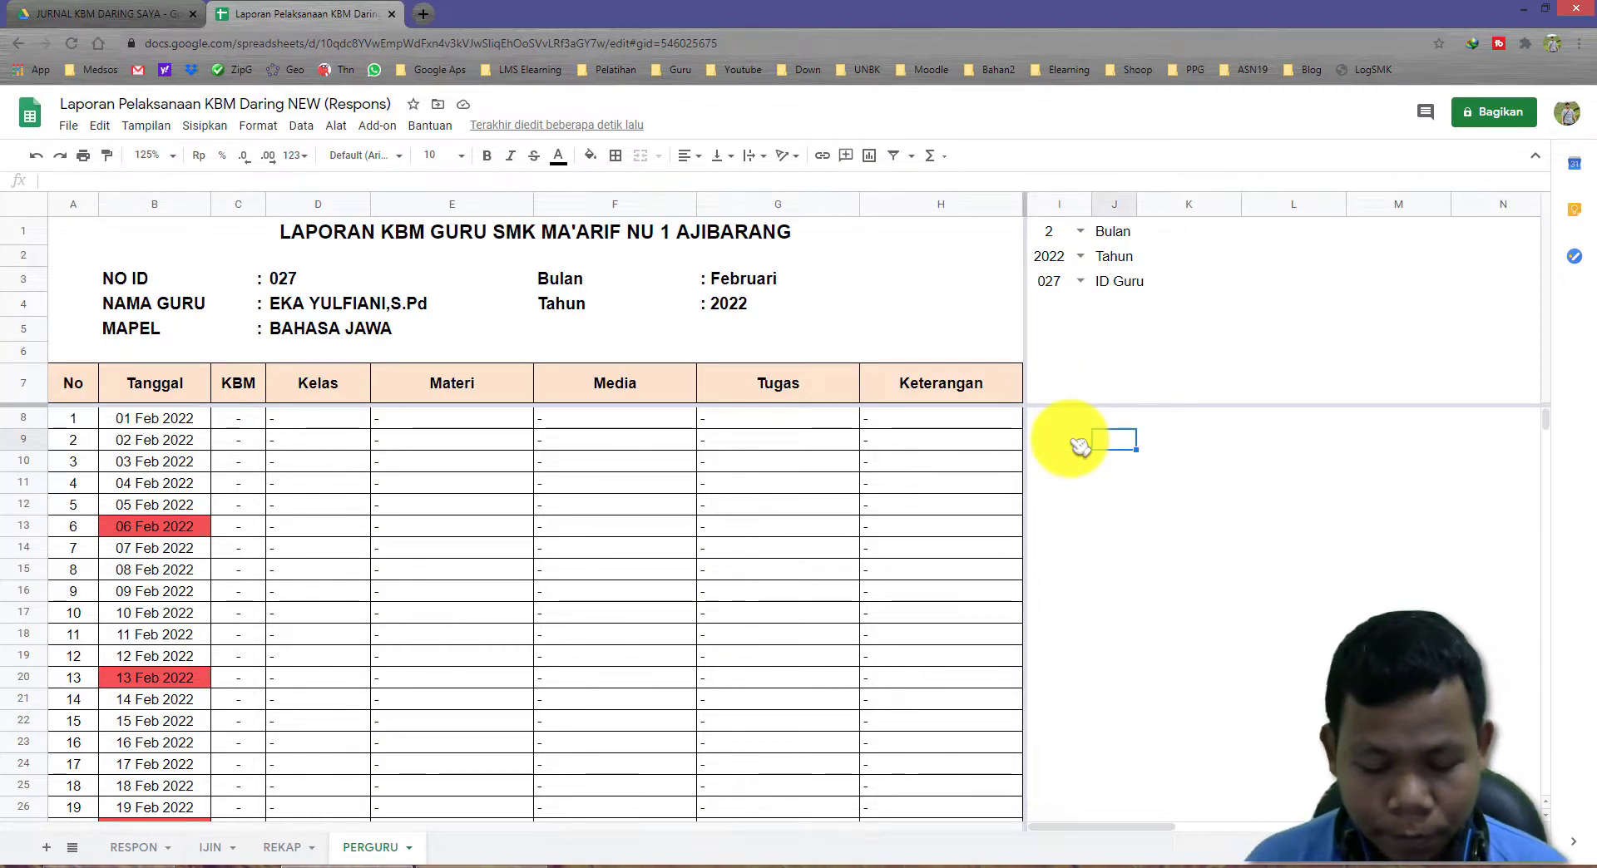
pyautogui.write('Masukkan ')
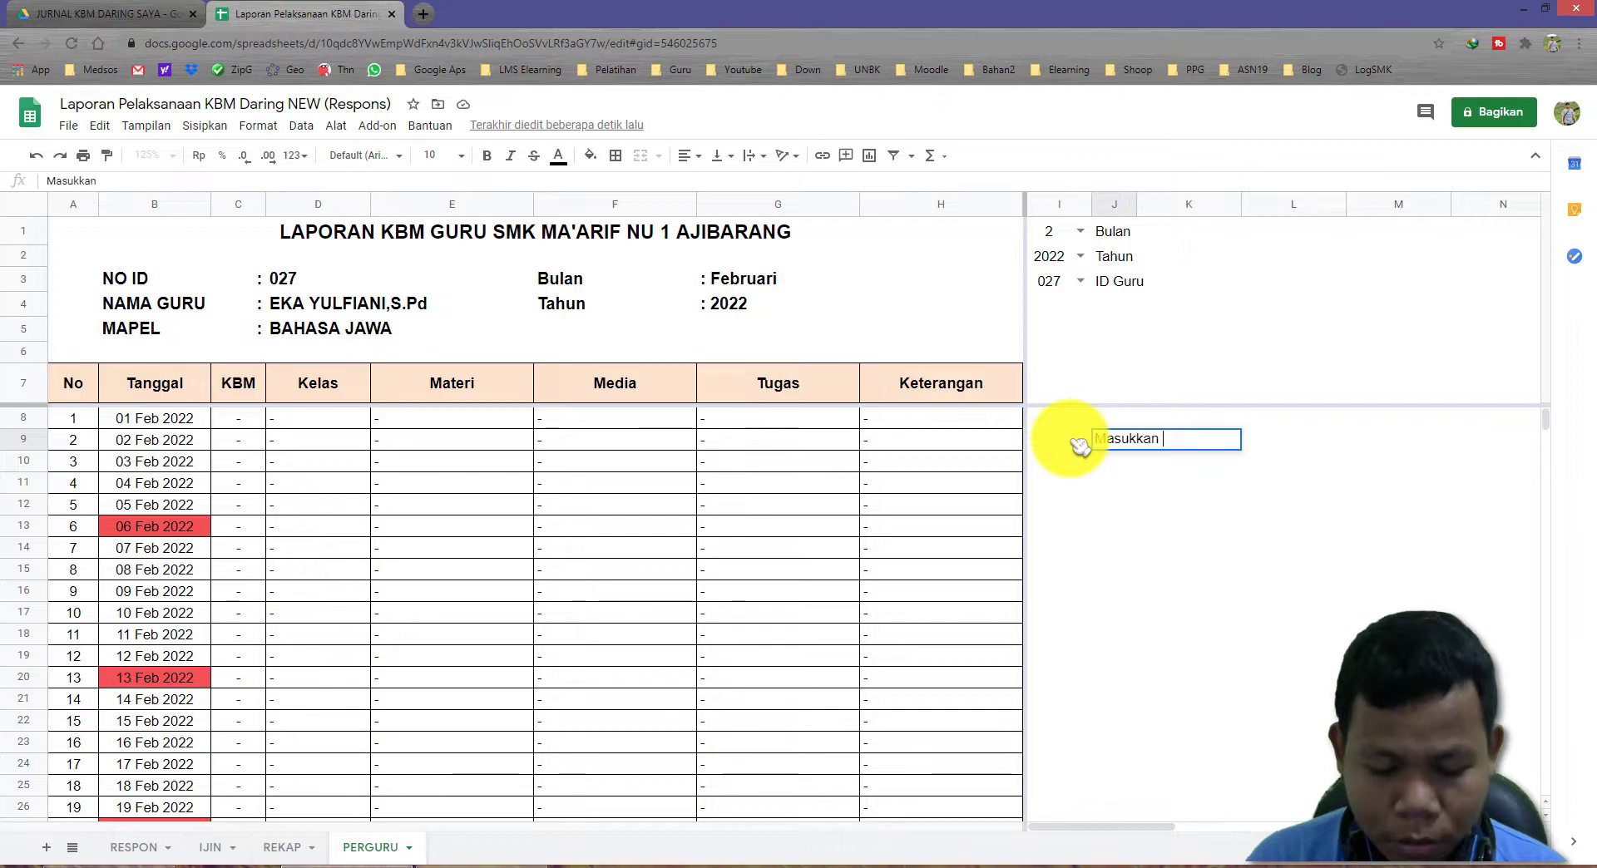
pyautogui.write('Bulan')
pyautogui.press('Return')
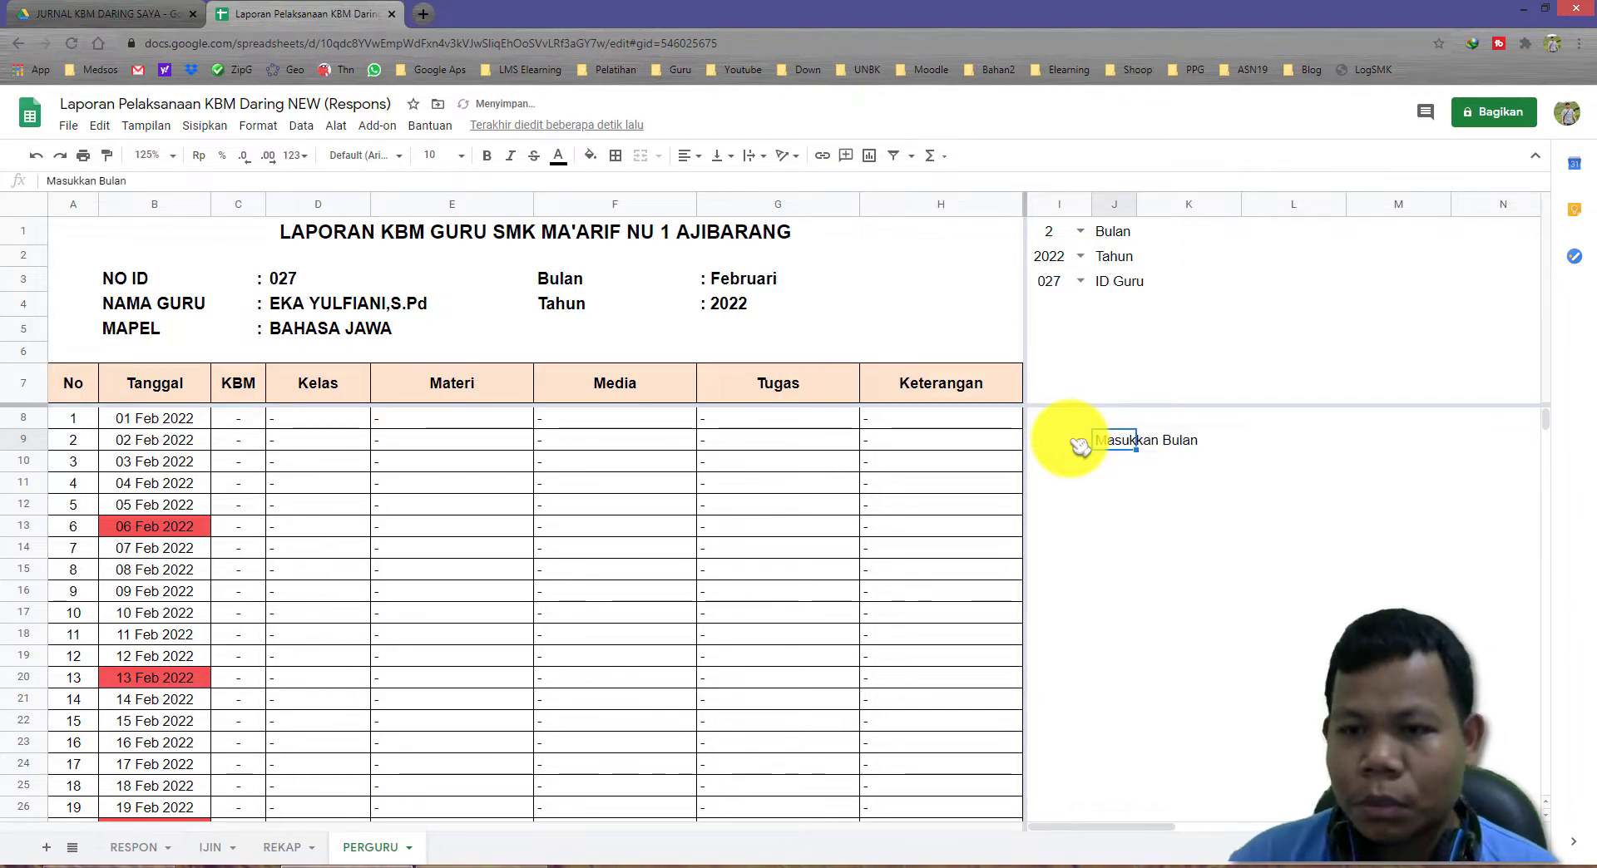
pyautogui.moveTo(1136, 205); pyautogui.dragTo(1203, 325)
# Add borders to the label cell J9 and the empty cell K9 next to it.
pyautogui.click(1231, 447)
pyautogui.moveTo(1164, 441); pyautogui.dragTo(1223, 441)
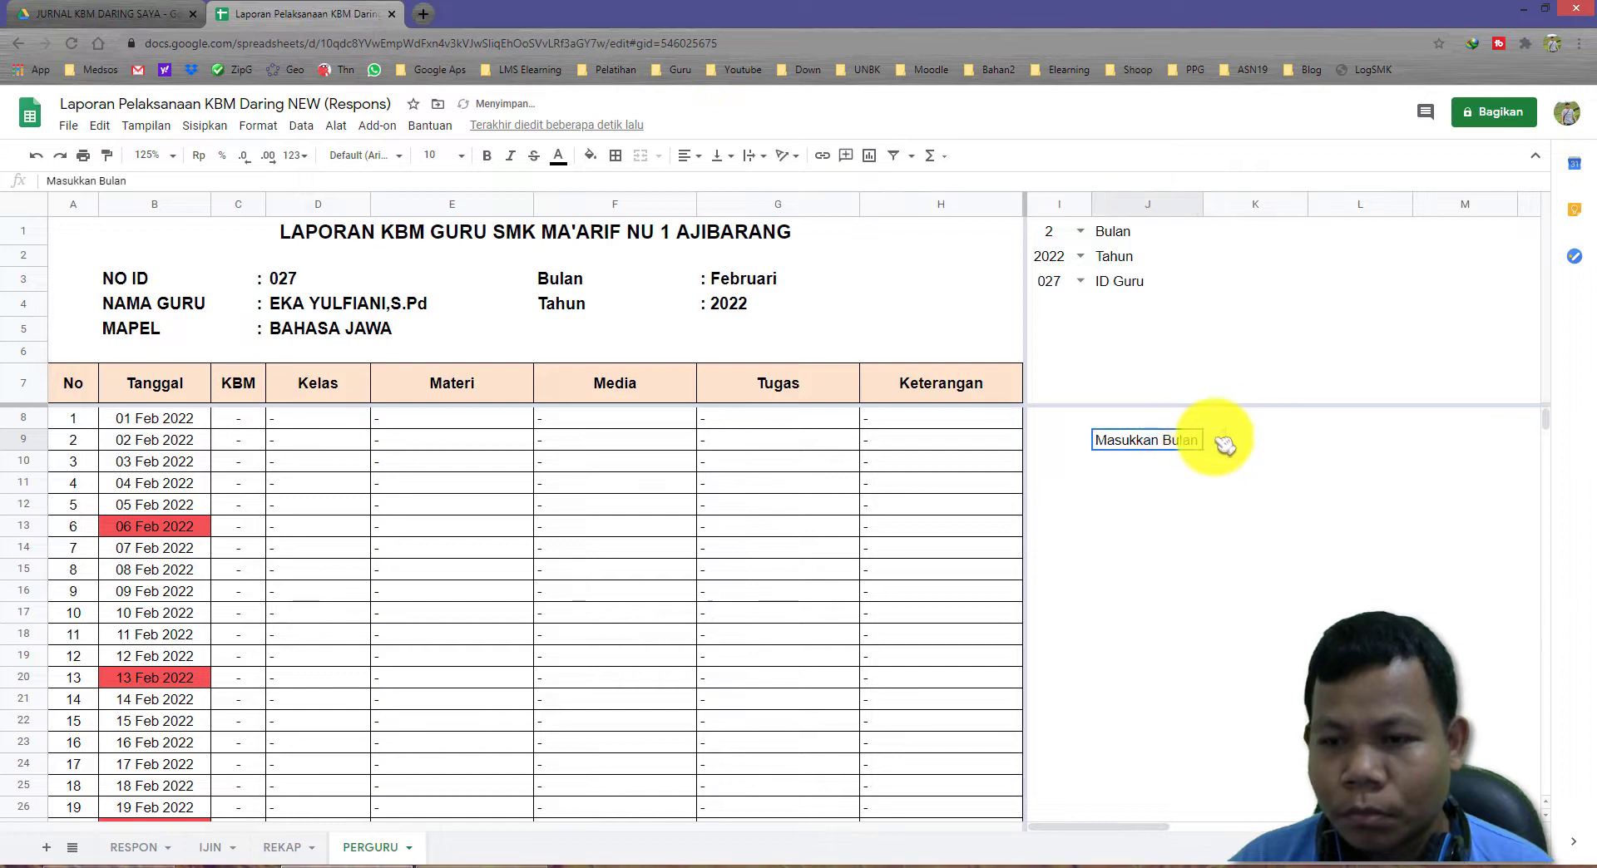
pyautogui.click(615, 156)
pyautogui.click(640, 188)
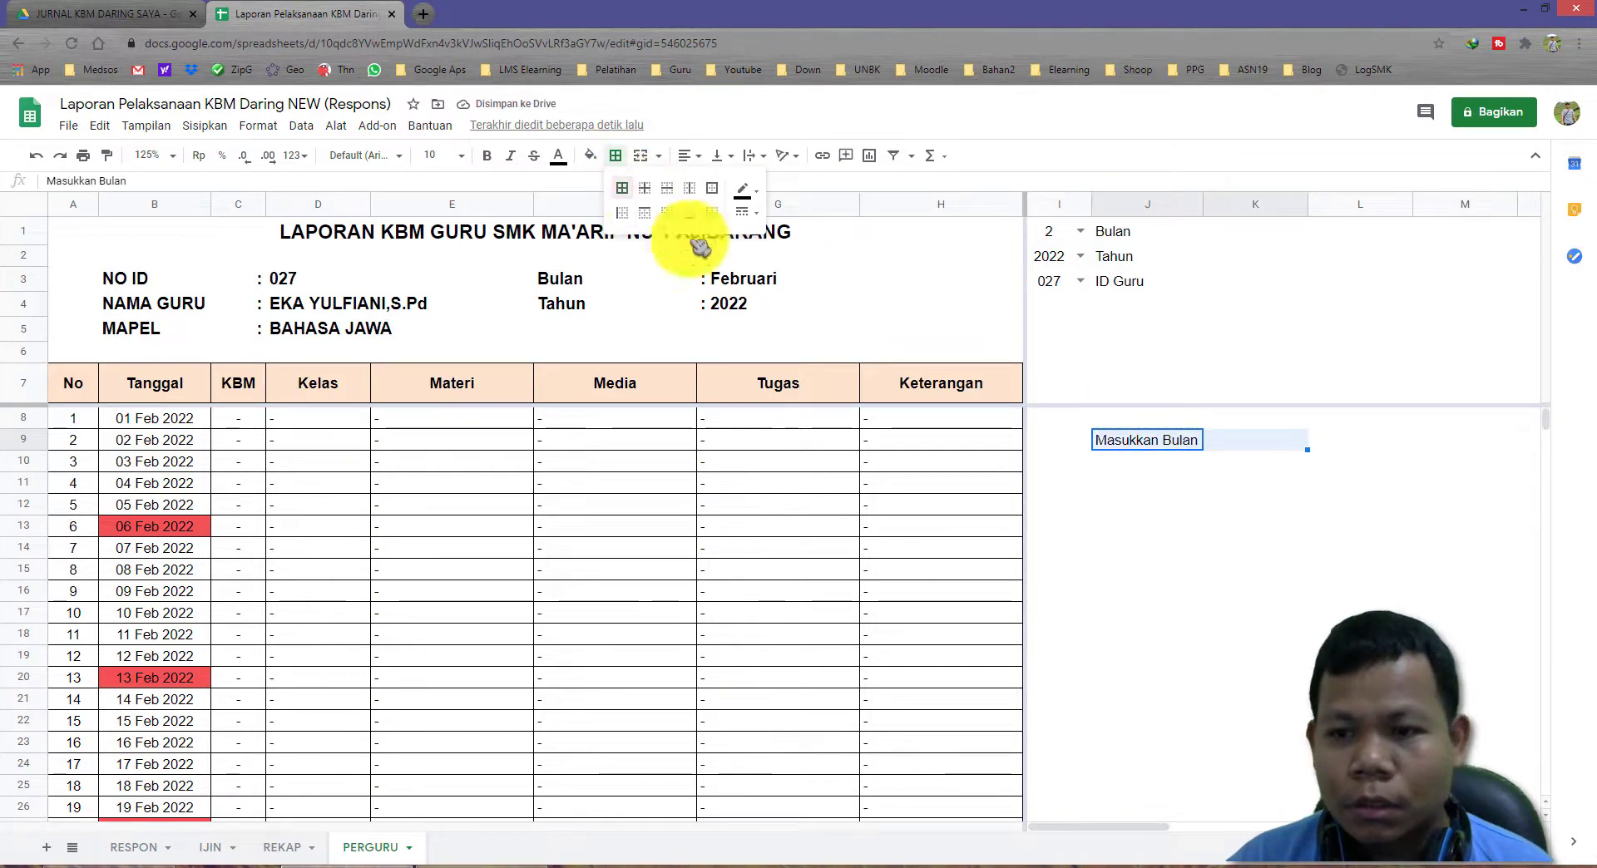
# Open the data validation settings (Validasi data) for the empty cell K9.
pyautogui.click(1248, 447)
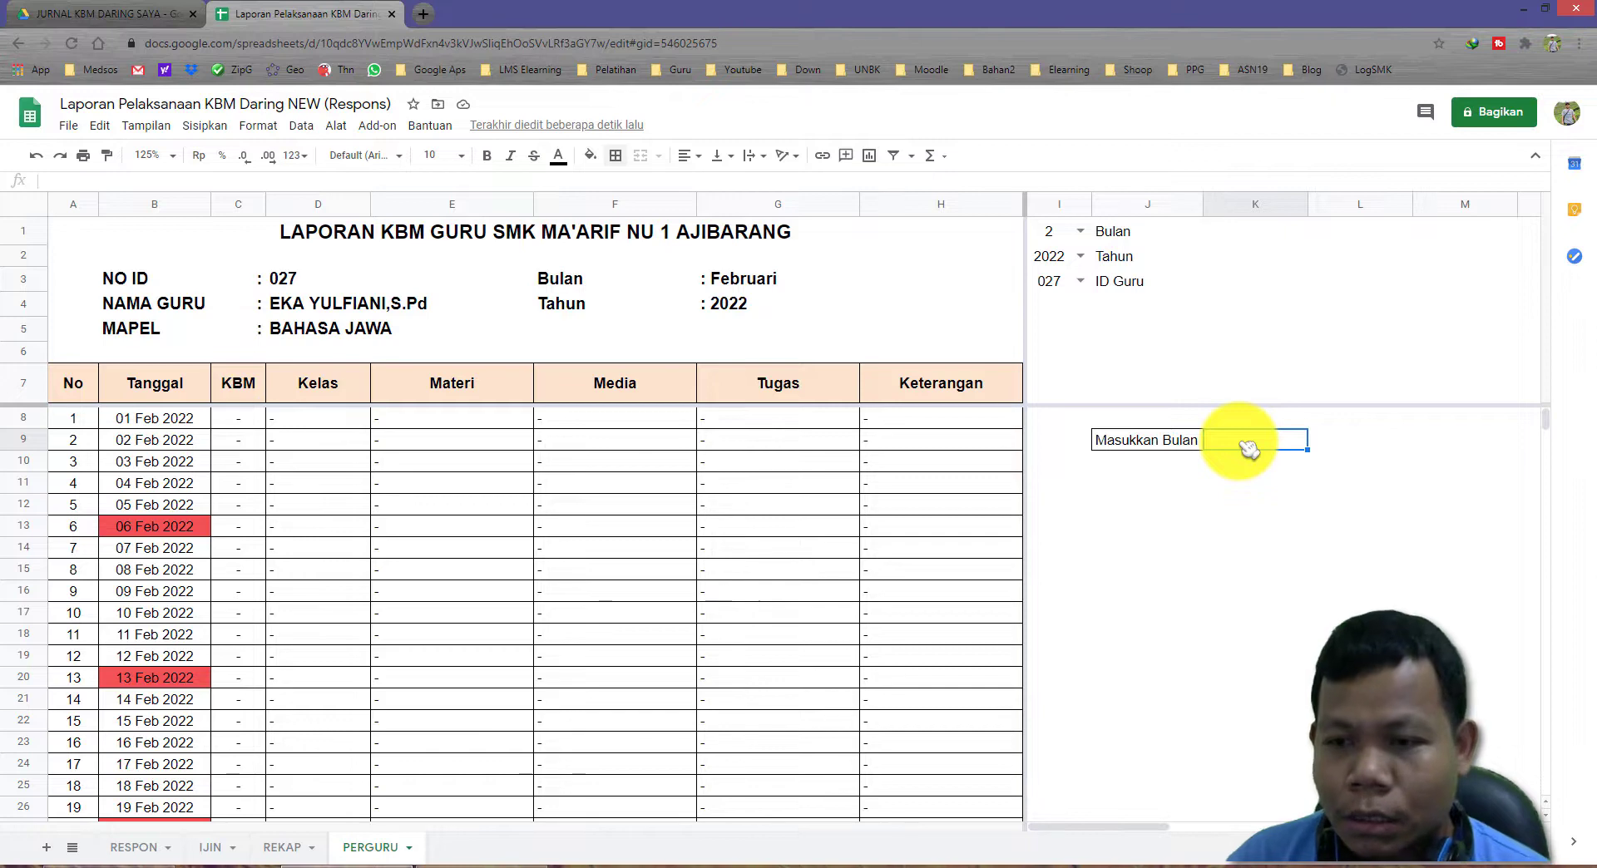
pyautogui.rightClick(1240, 441)
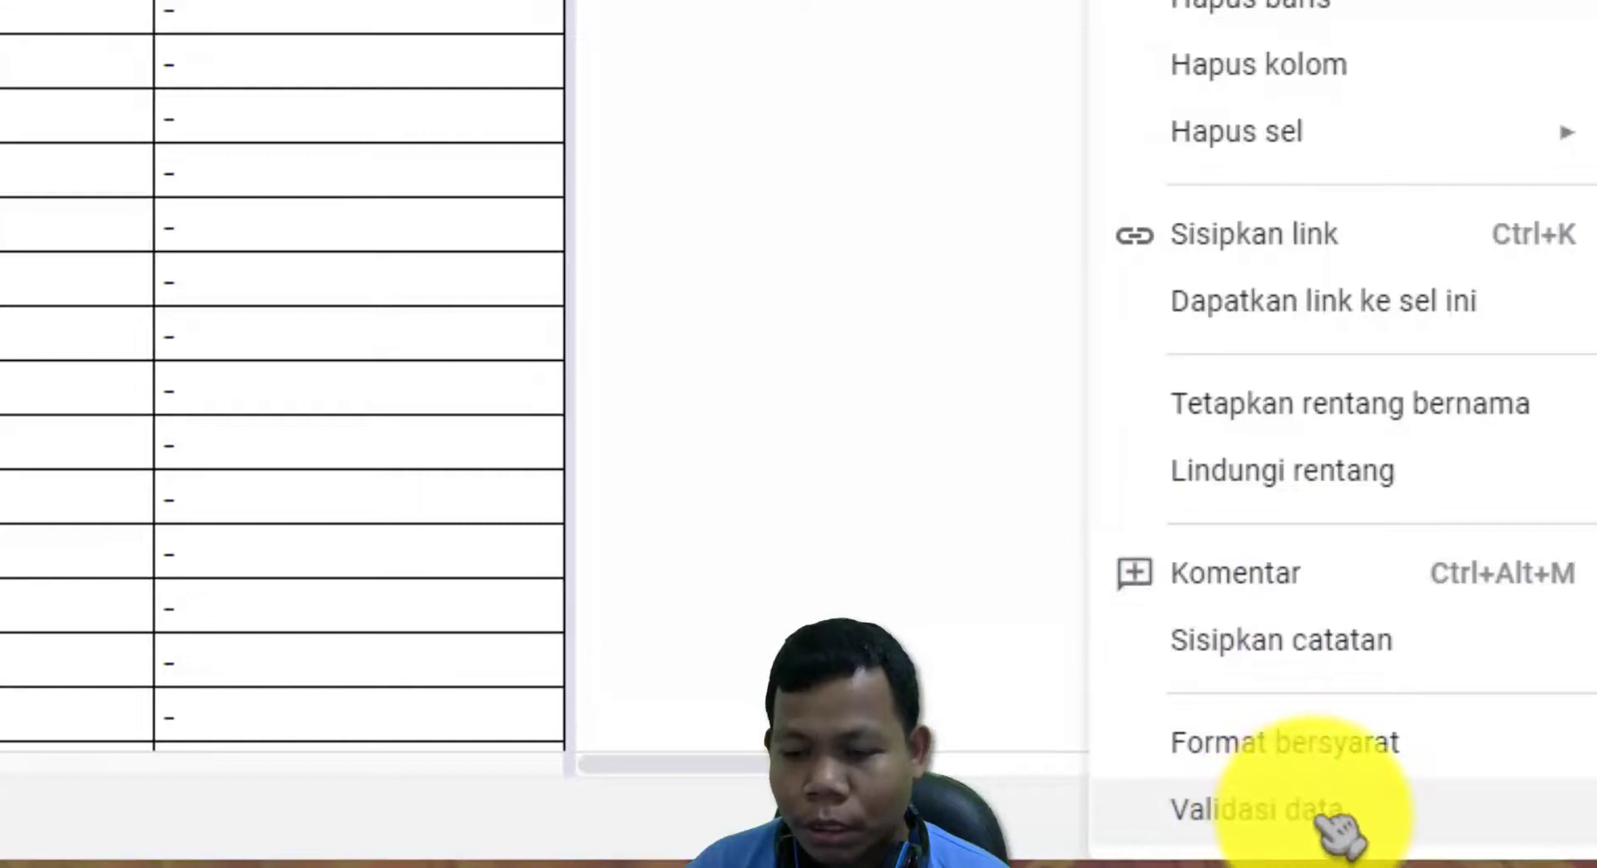
pyautogui.click(944, 23)
pyautogui.click(1241, 409)
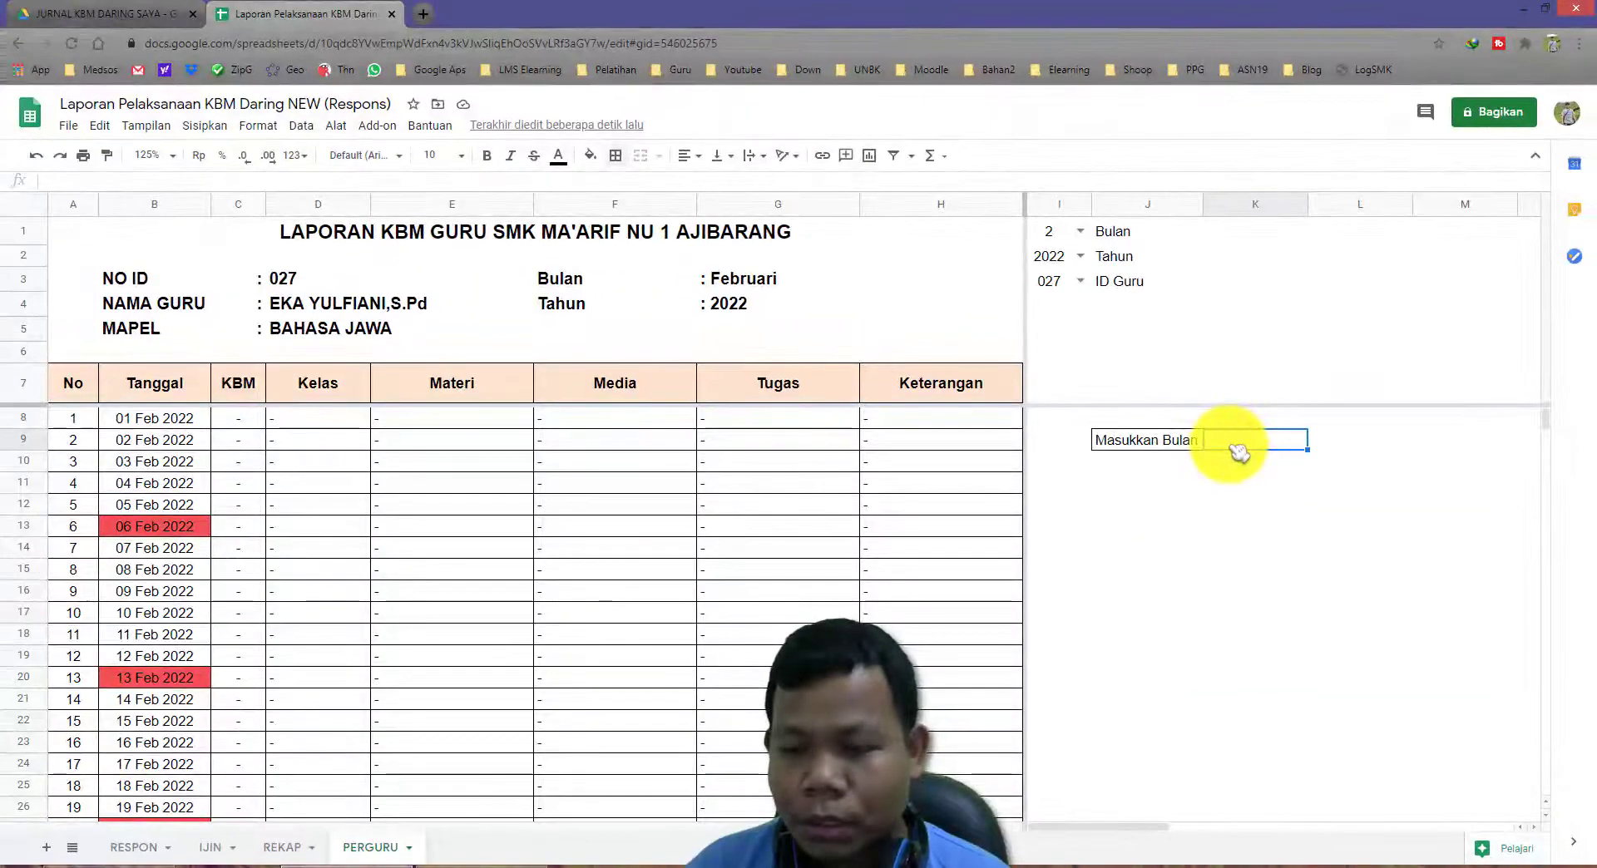
pyautogui.click(302, 127)
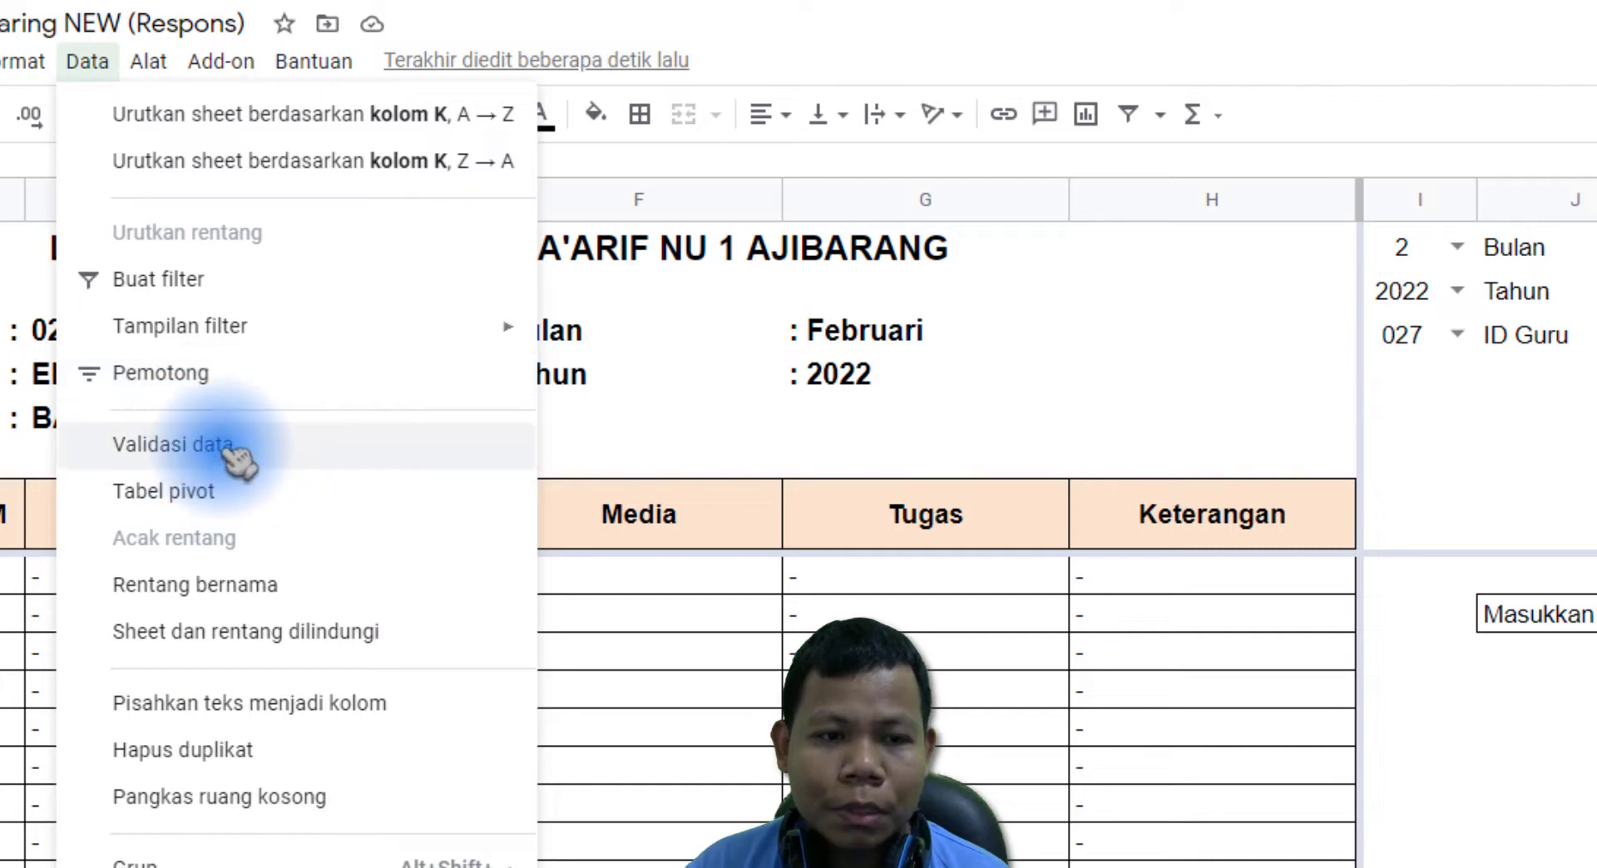
pyautogui.click(345, 456)
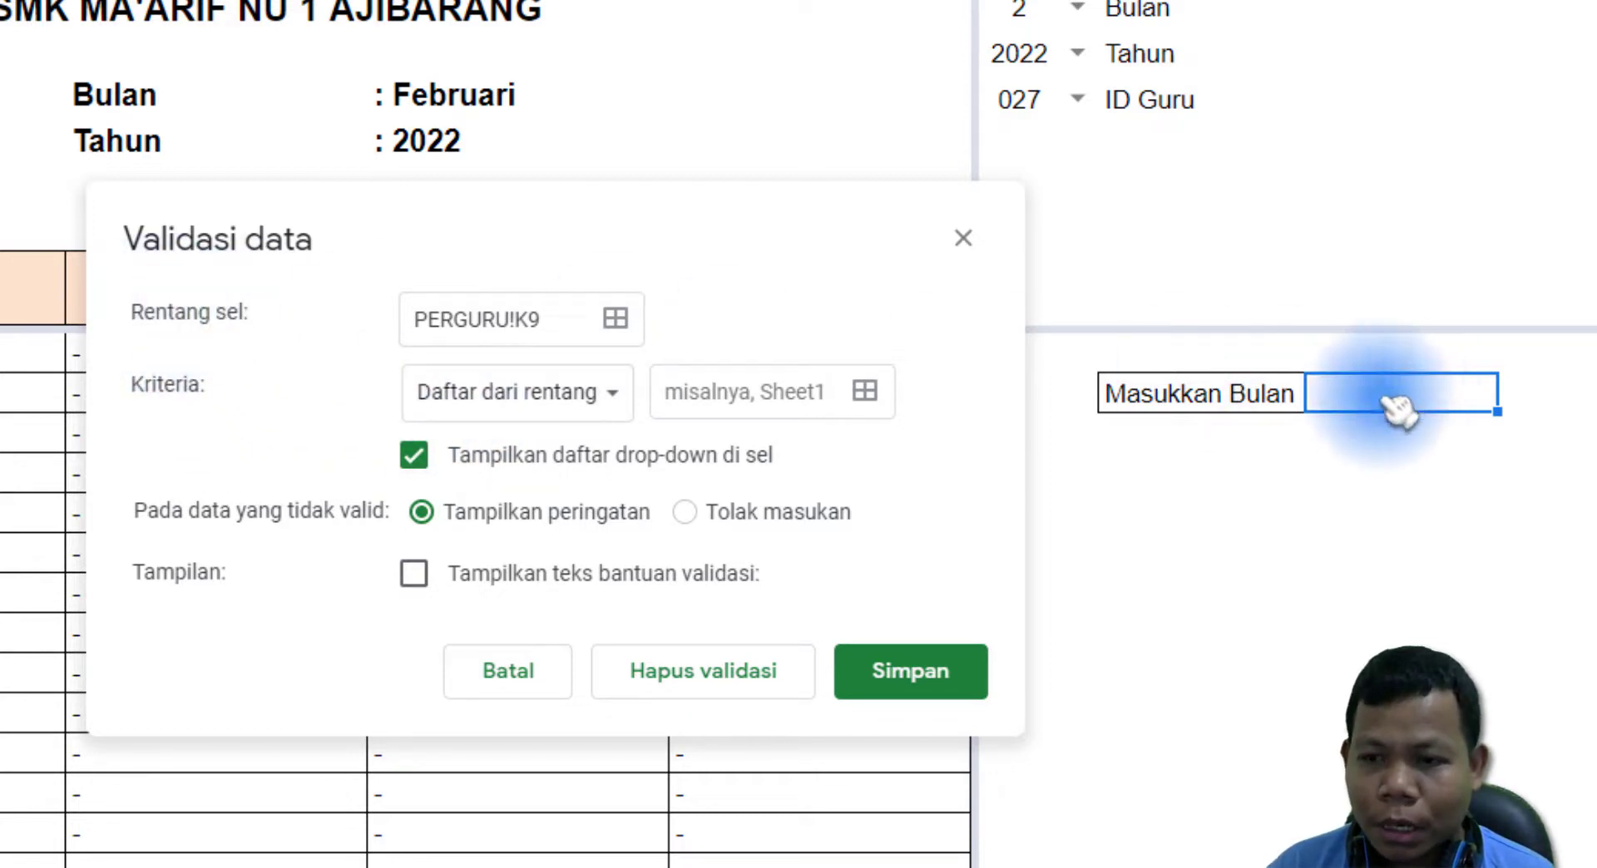
# Check the target cell range and the criteria setting in the data validation dialog.
pyautogui.click(504, 322)
pyautogui.moveTo(510, 319); pyautogui.dragTo(351, 318)
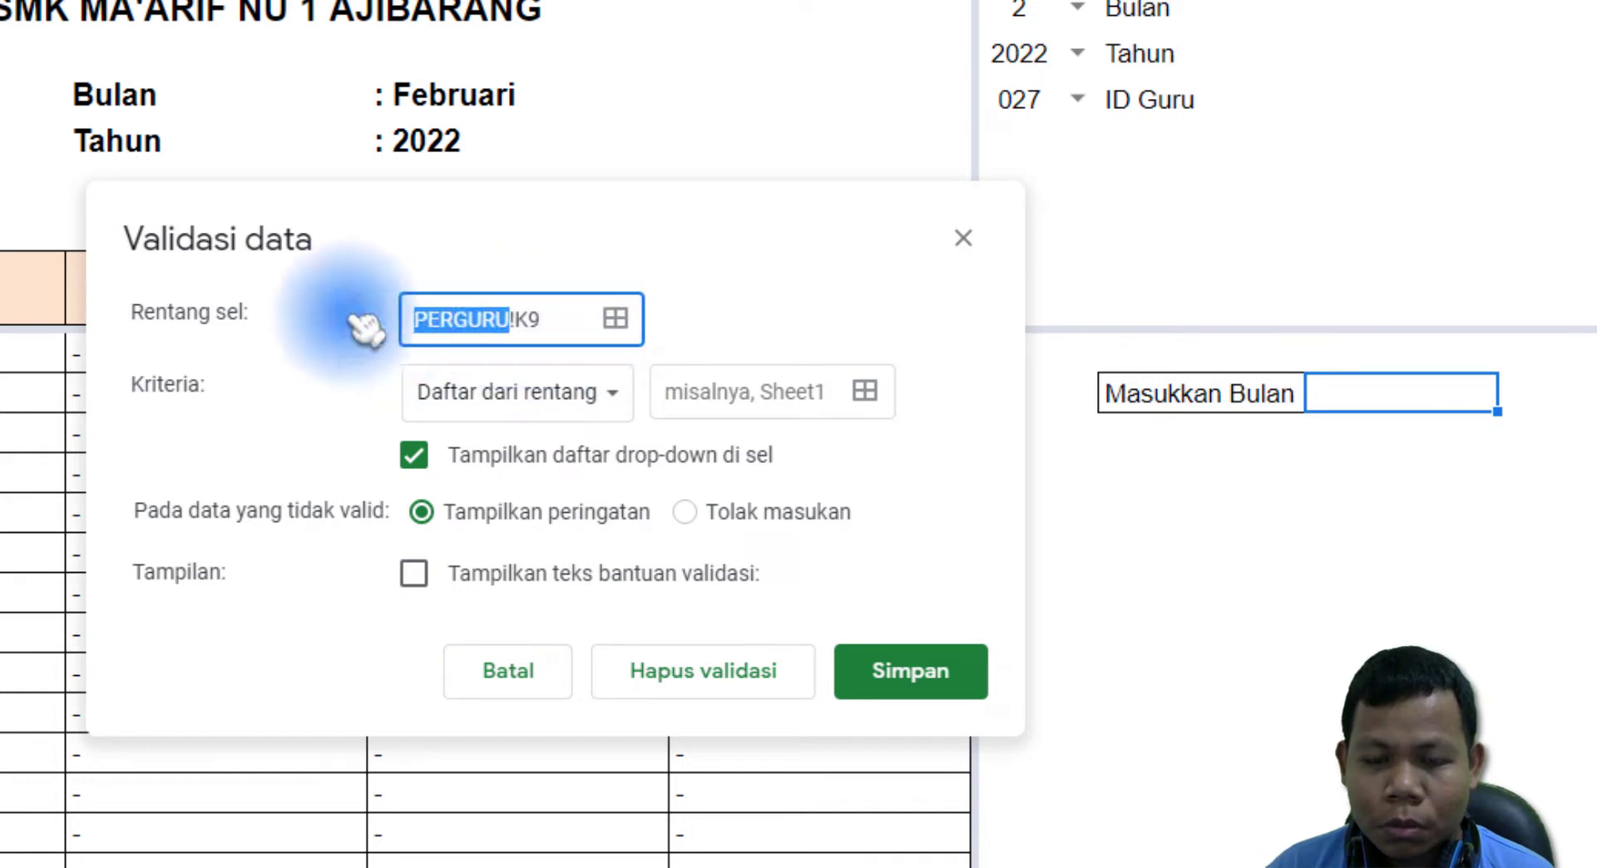
pyautogui.click(521, 321)
pyautogui.moveTo(521, 321); pyautogui.dragTo(559, 321)
pyautogui.click(541, 321)
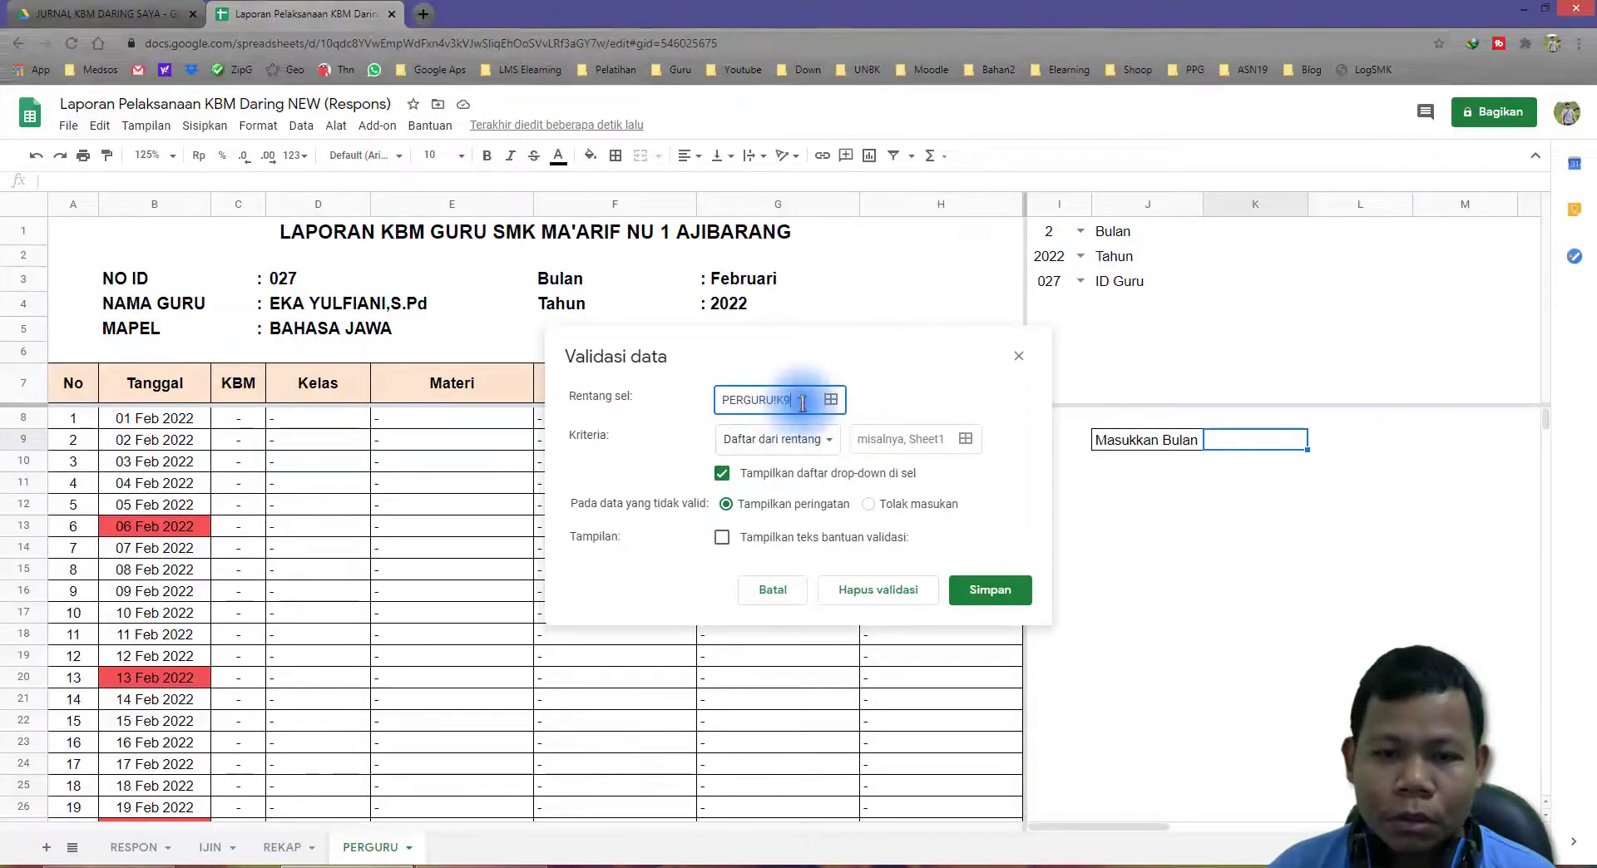
pyautogui.click(598, 437)
pyautogui.moveTo(598, 436); pyautogui.dragTo(624, 435)
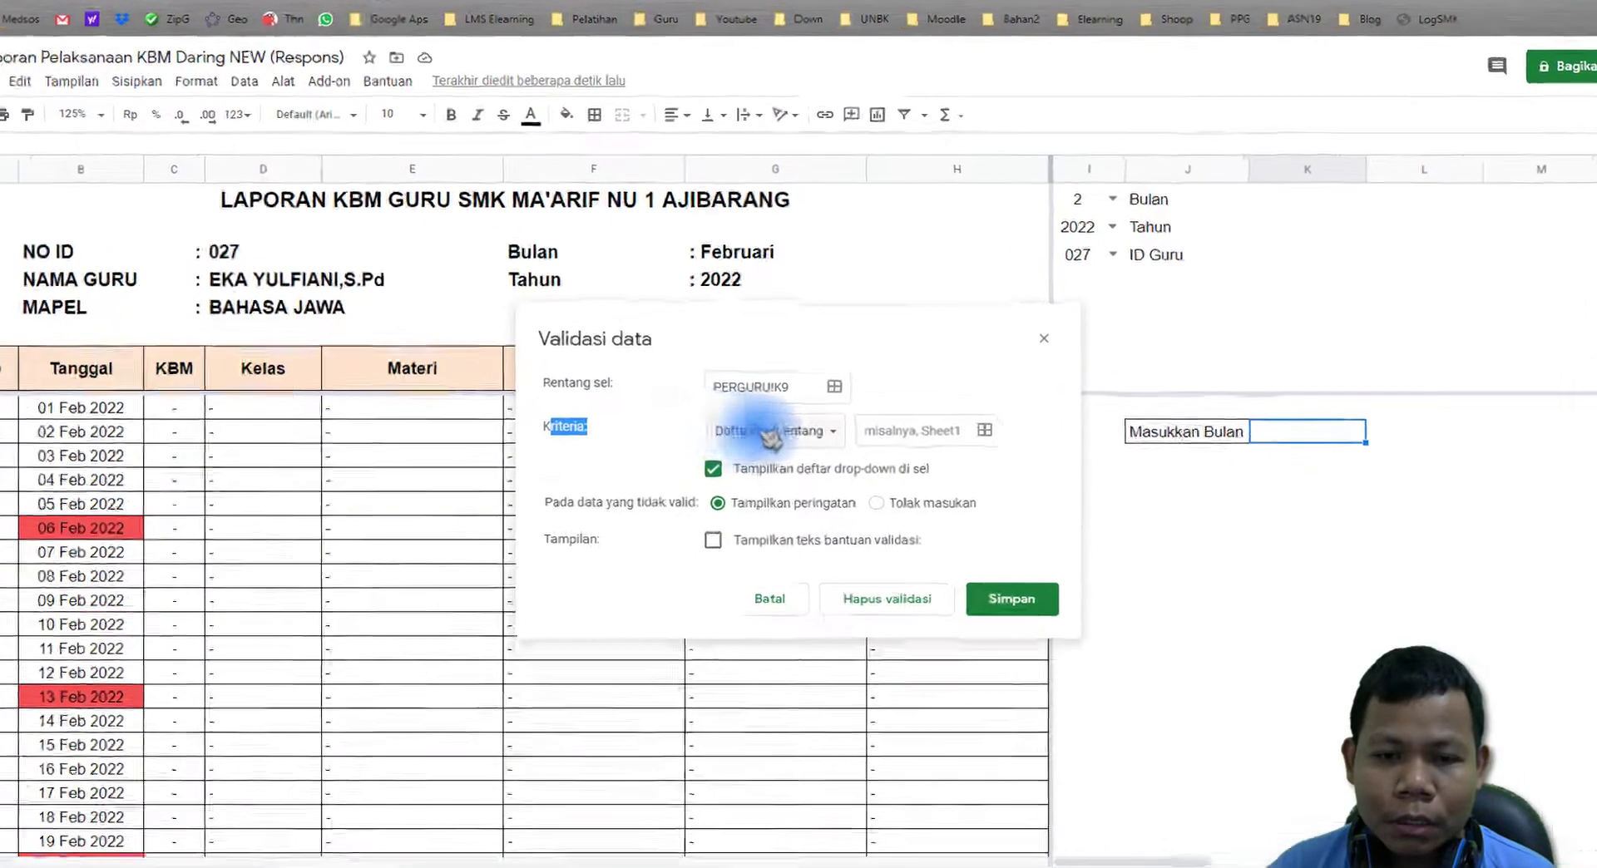
pyautogui.click(796, 448)
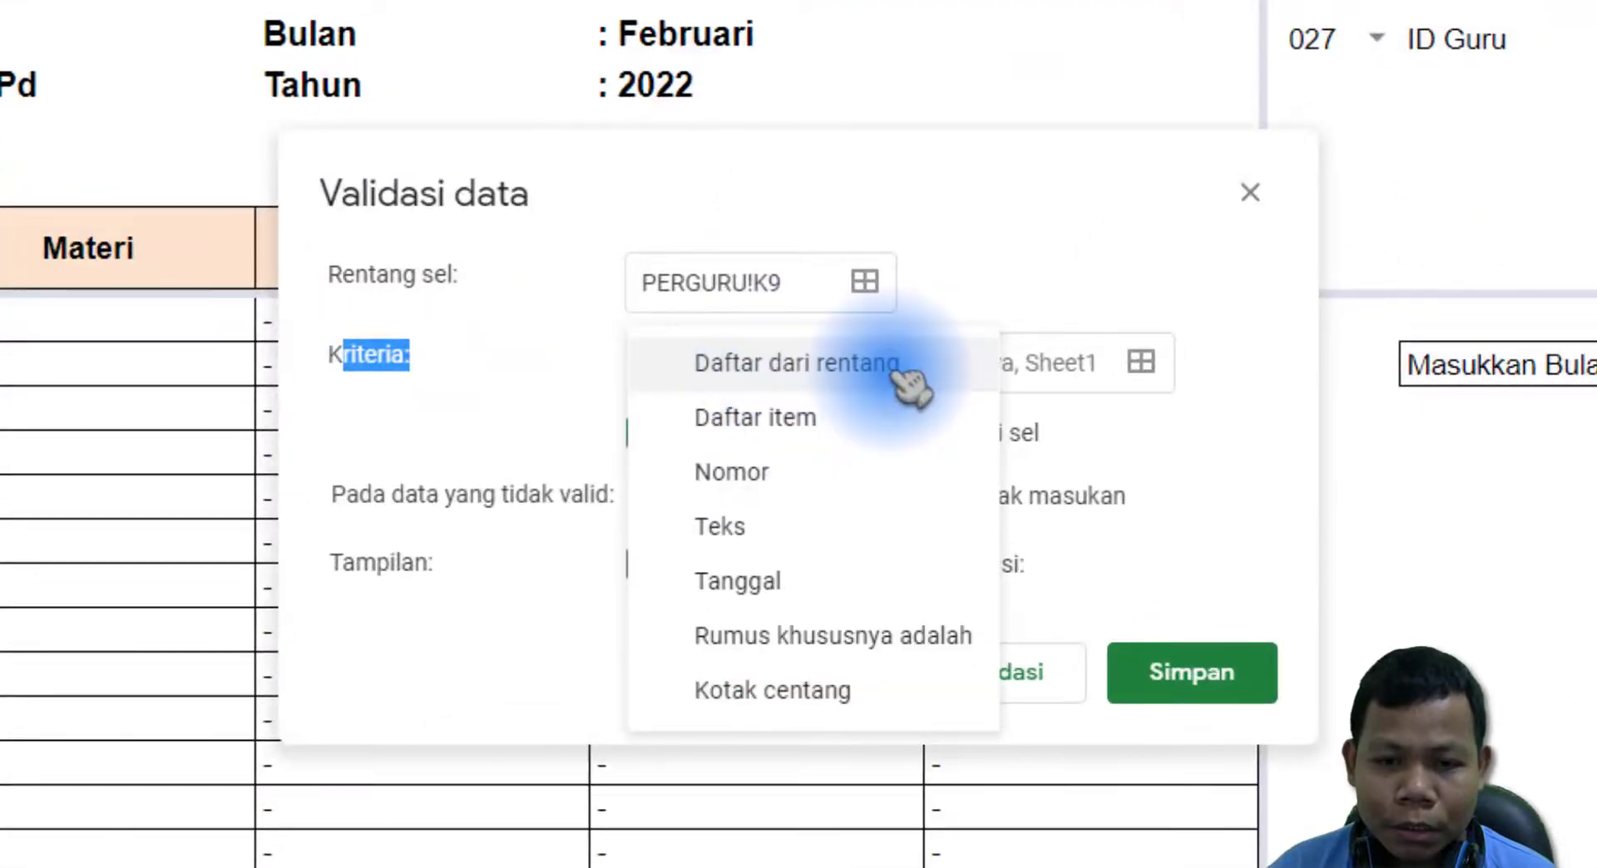
pyautogui.click(911, 383)
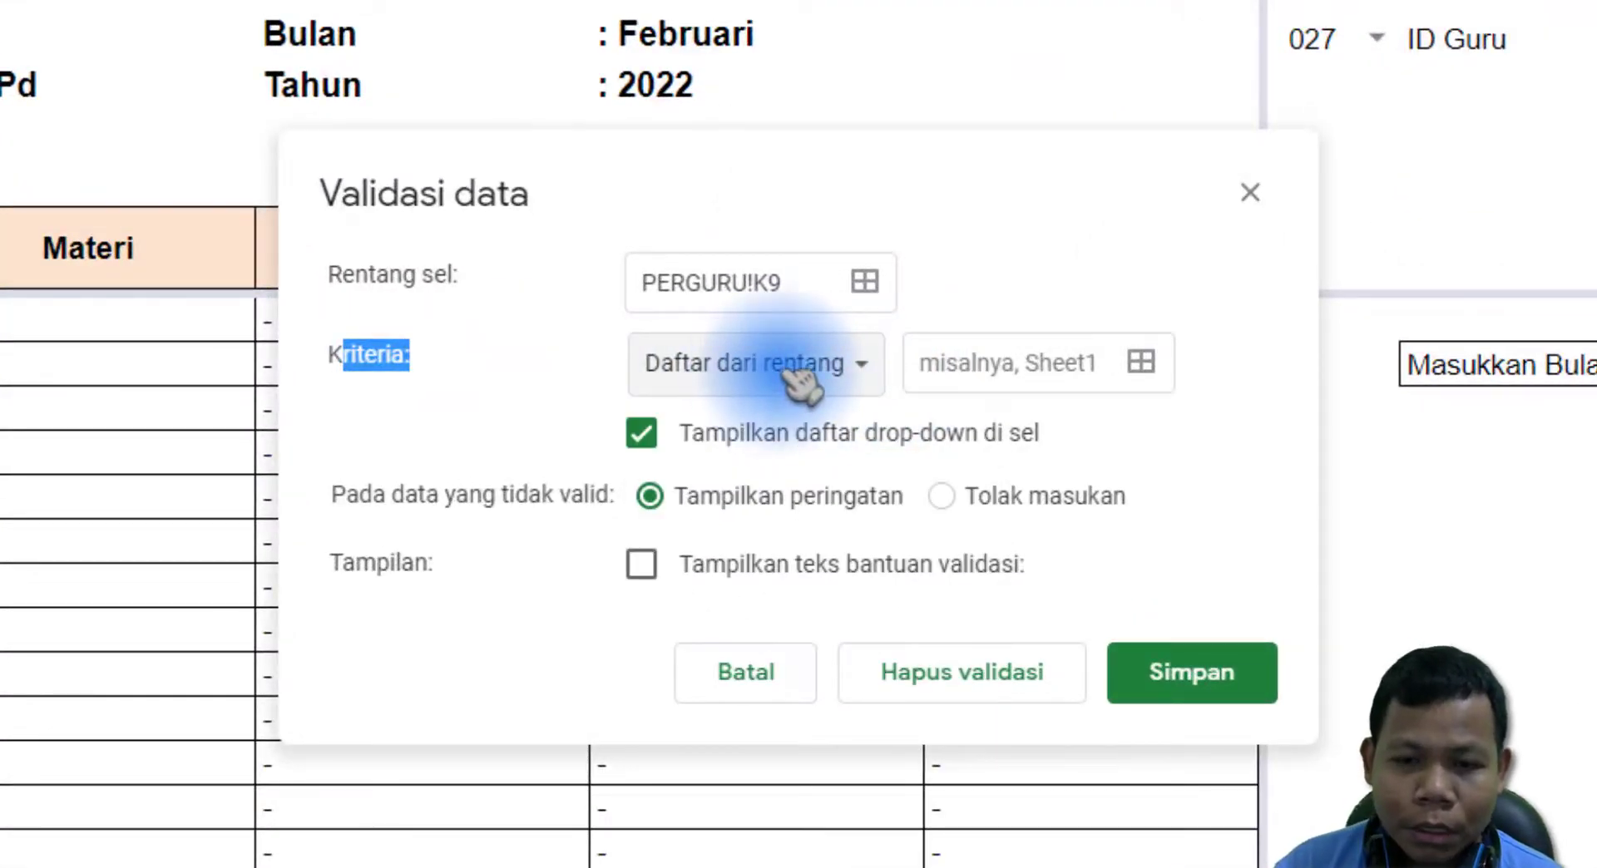
pyautogui.click(950, 363)
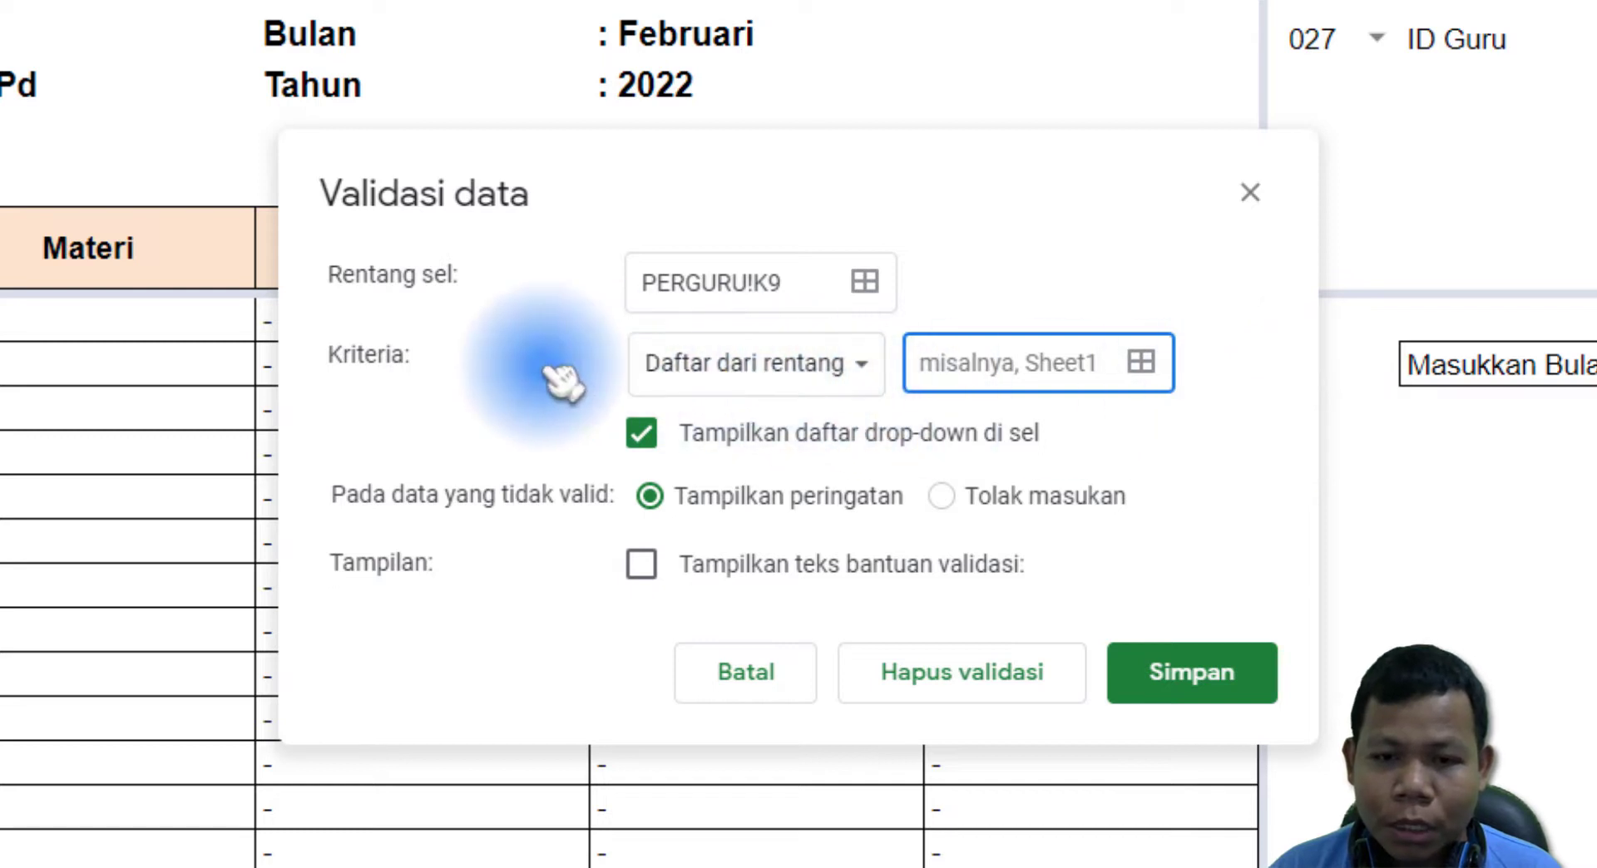
# Set the validation criteria to Daftar item with the items 1,2,3,4,5,6,7,8,9,10,11,12.
pyautogui.click(803, 381)
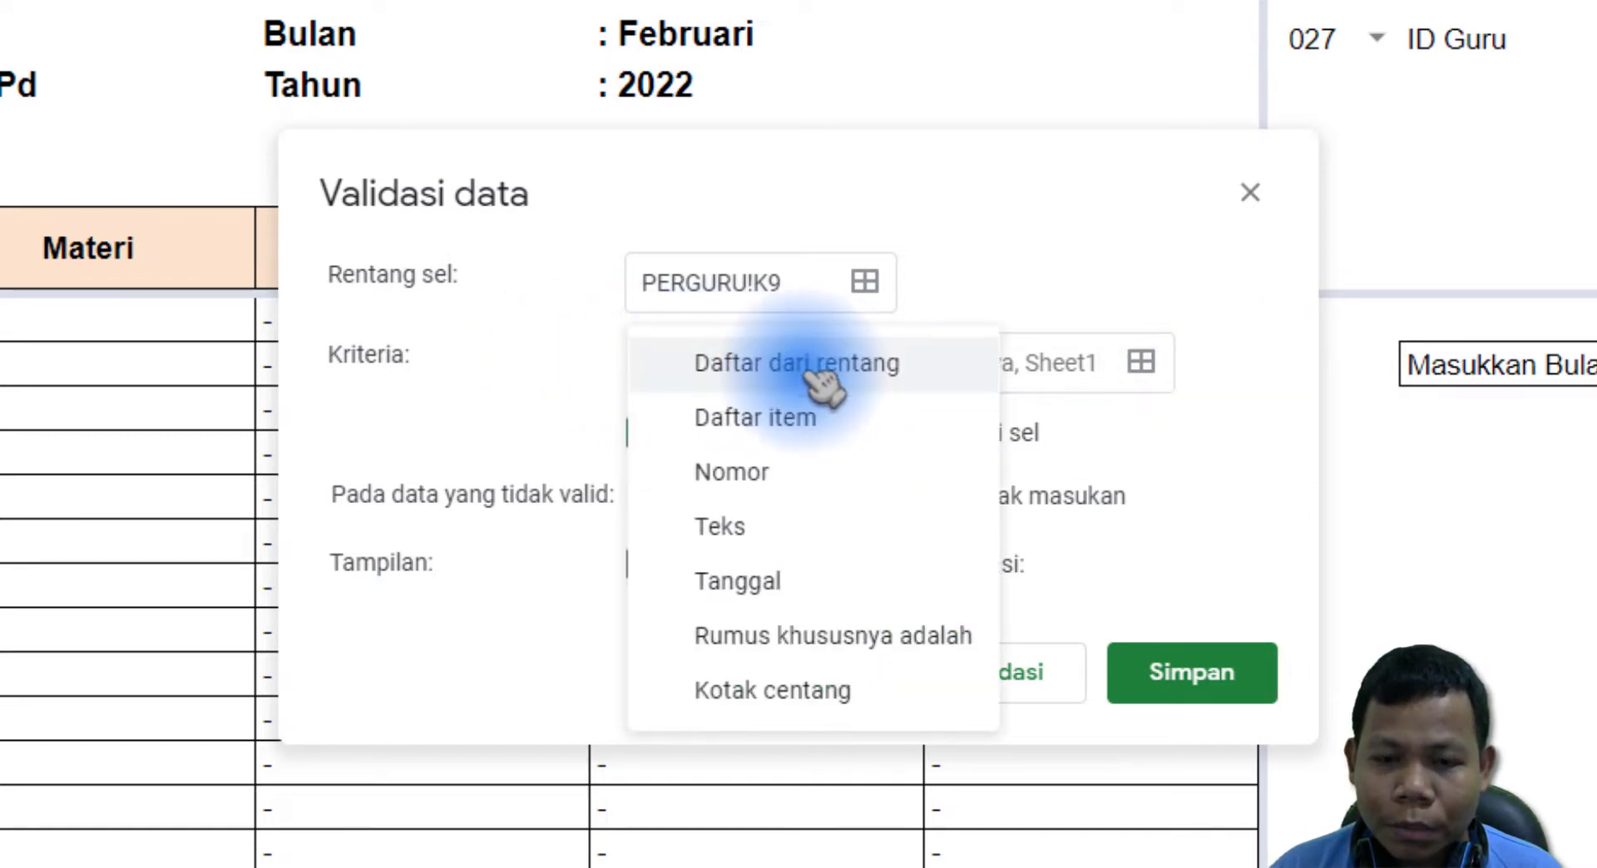
pyautogui.click(854, 436)
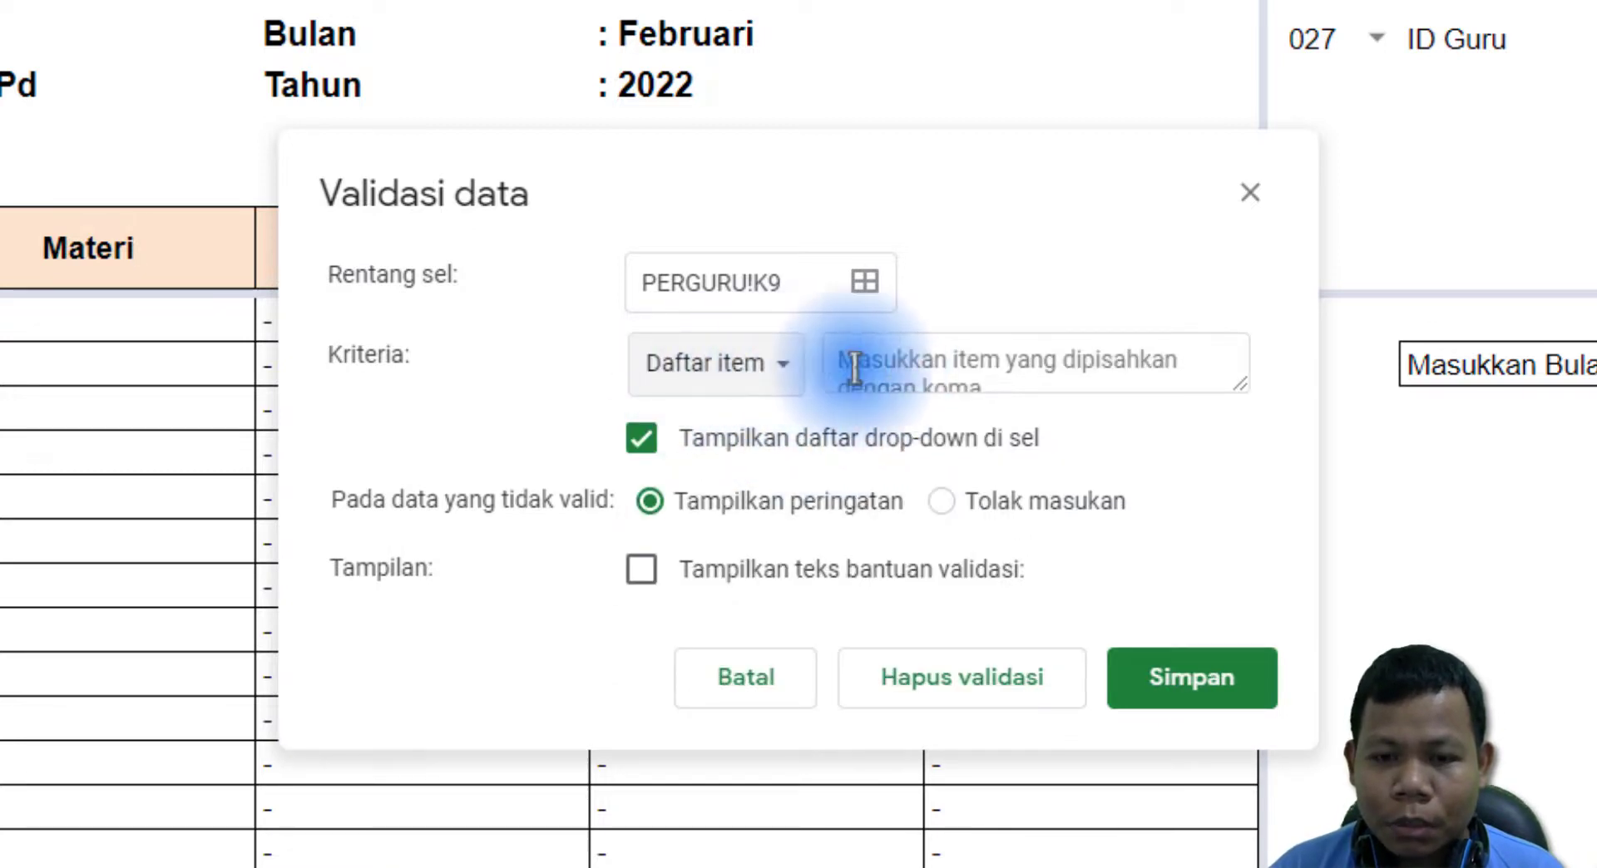
pyautogui.click(903, 362)
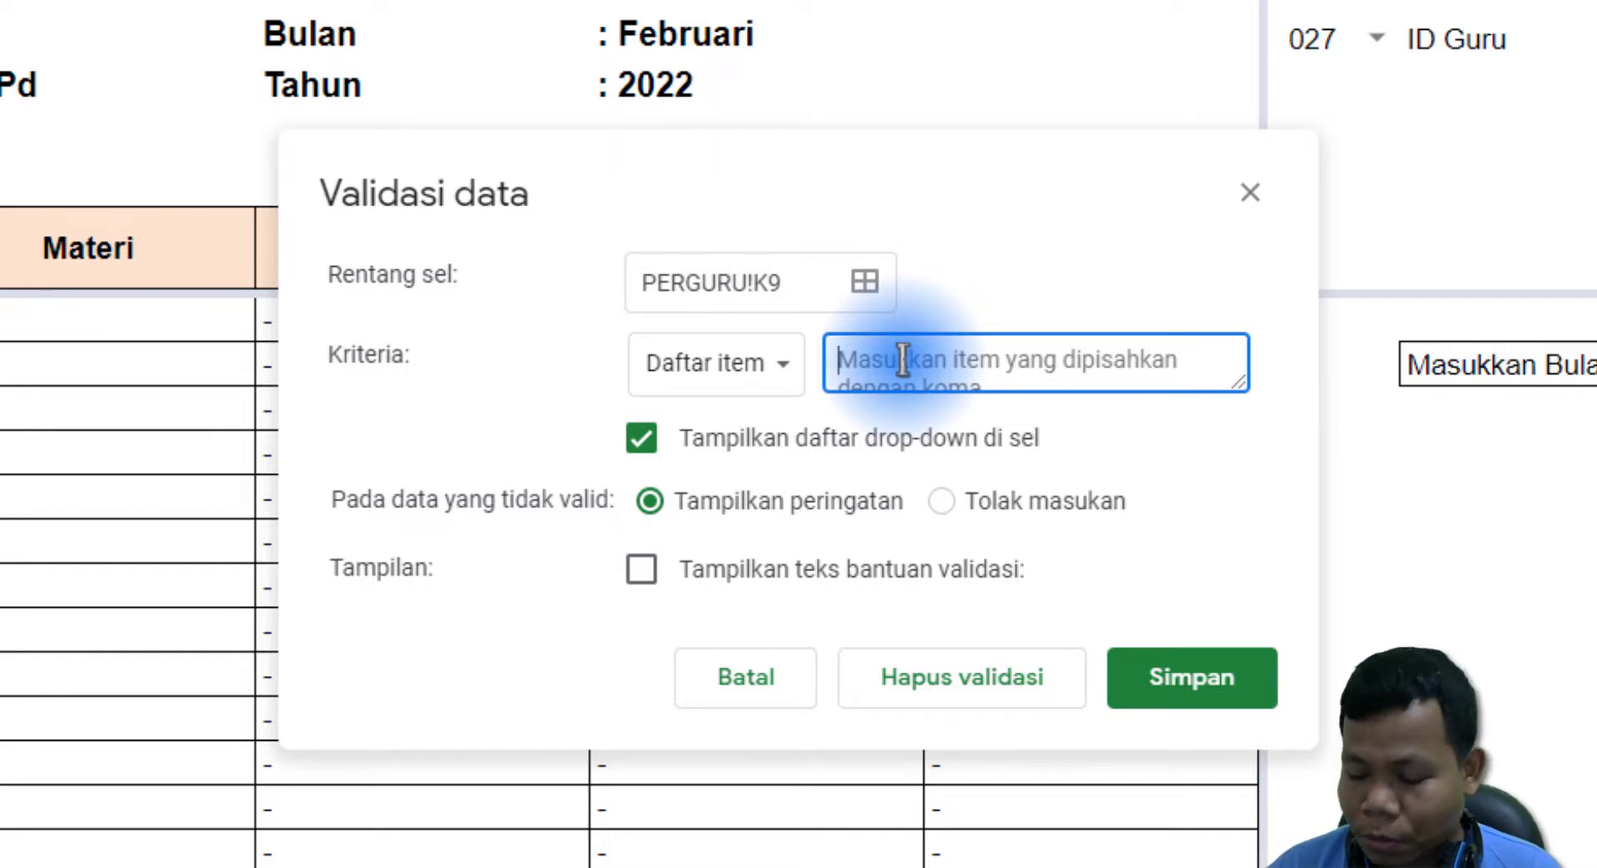
pyautogui.write('1,2,3,4,5,6,7,8,9,10,11,12')
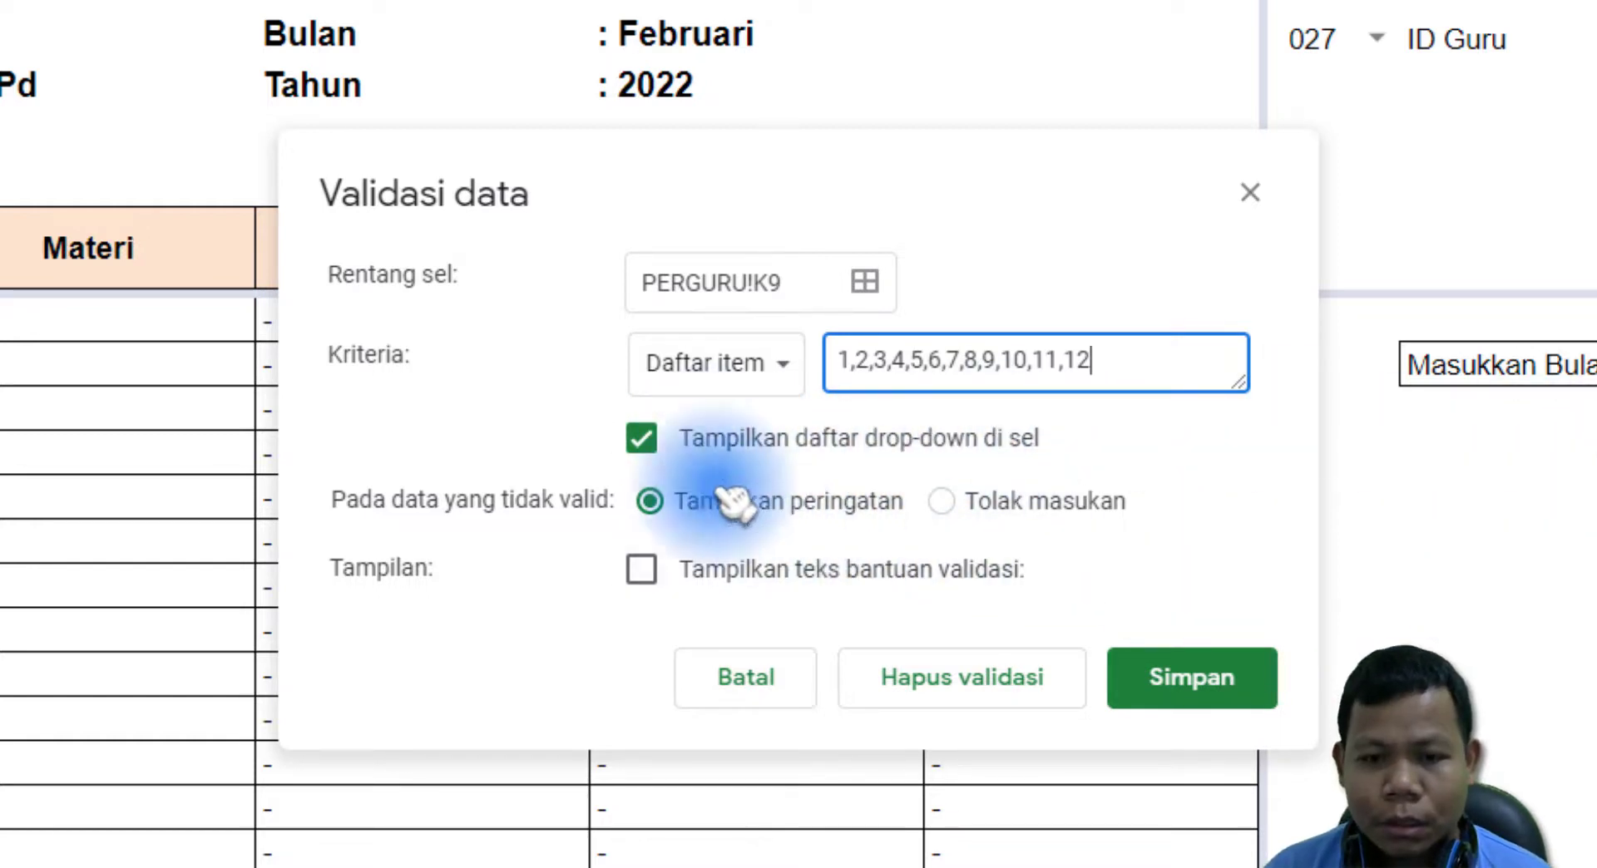
pyautogui.click(661, 443)
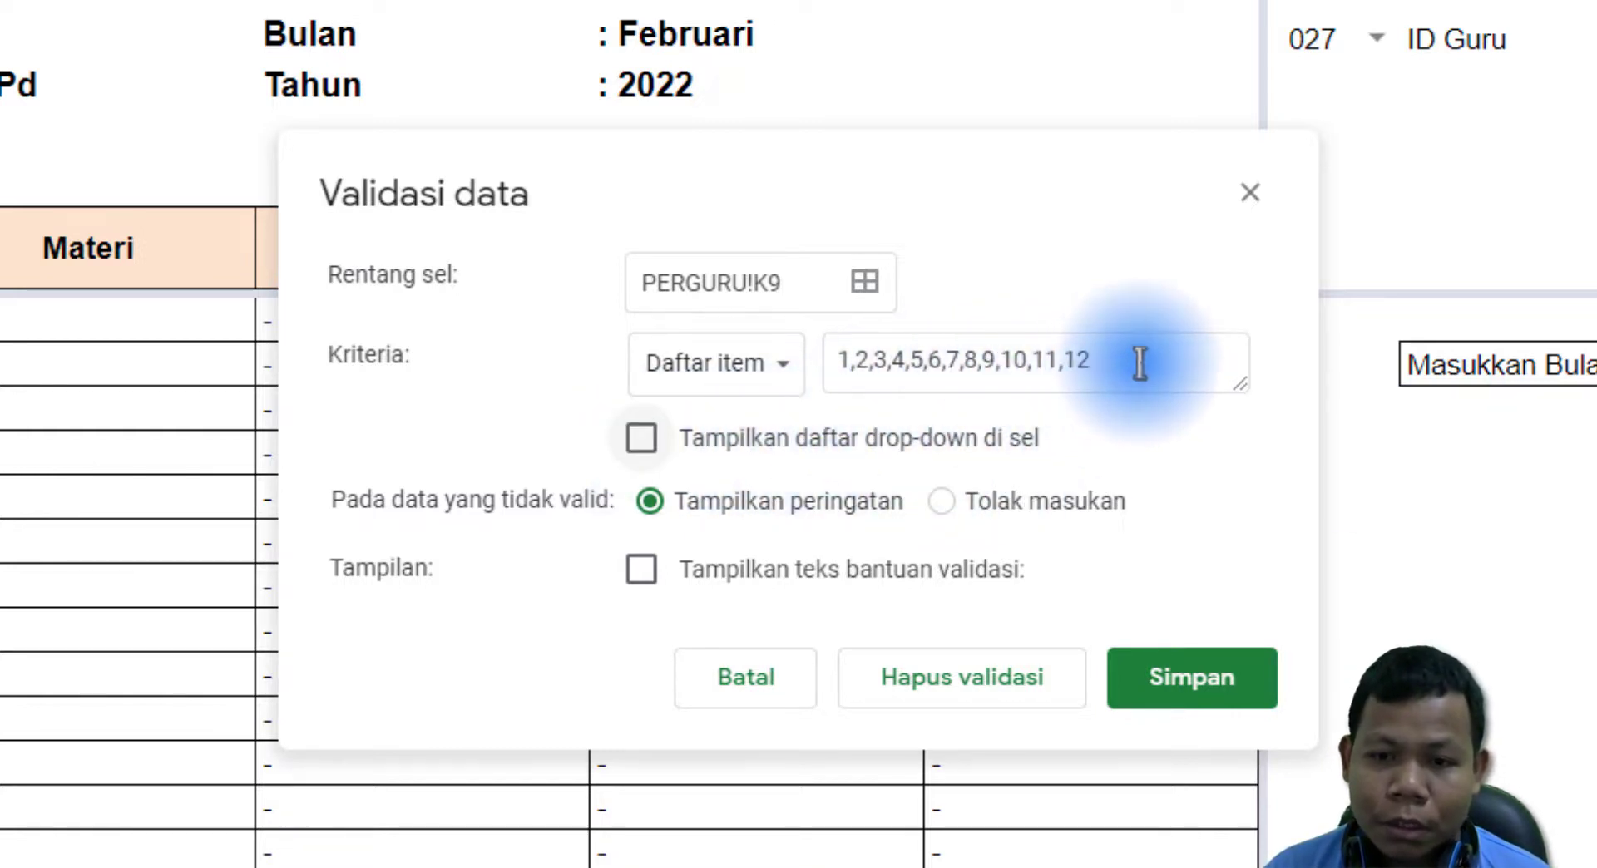
pyautogui.moveTo(1133, 359); pyautogui.dragTo(836, 360)
pyautogui.click(666, 445)
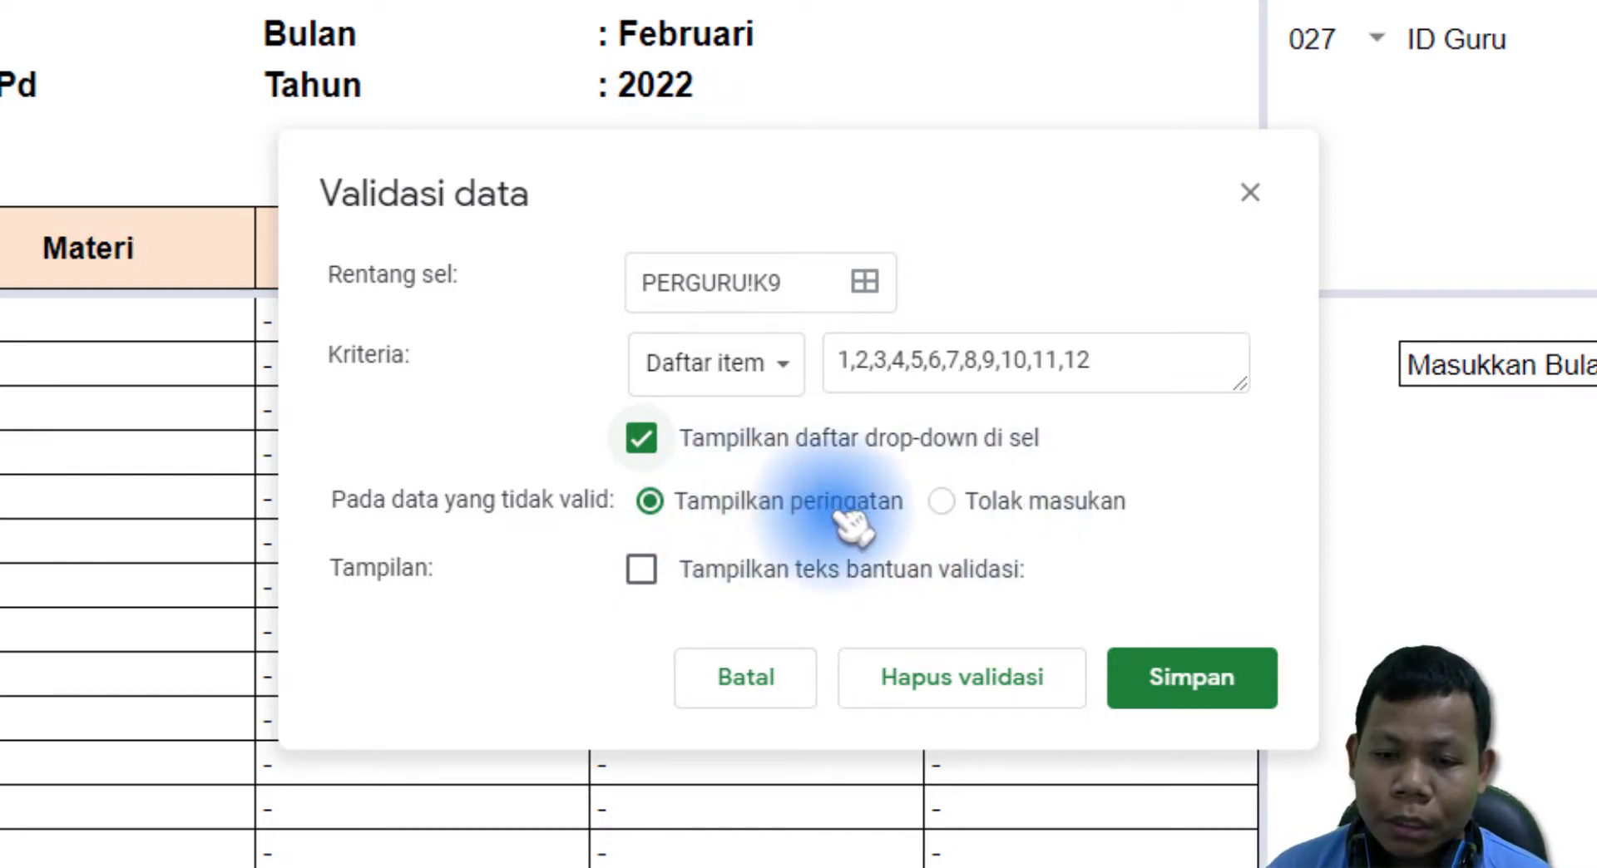
# Set invalid data to Tolak masukan, enable the default validation help text, and save the rule for K9.
pyautogui.click(998, 508)
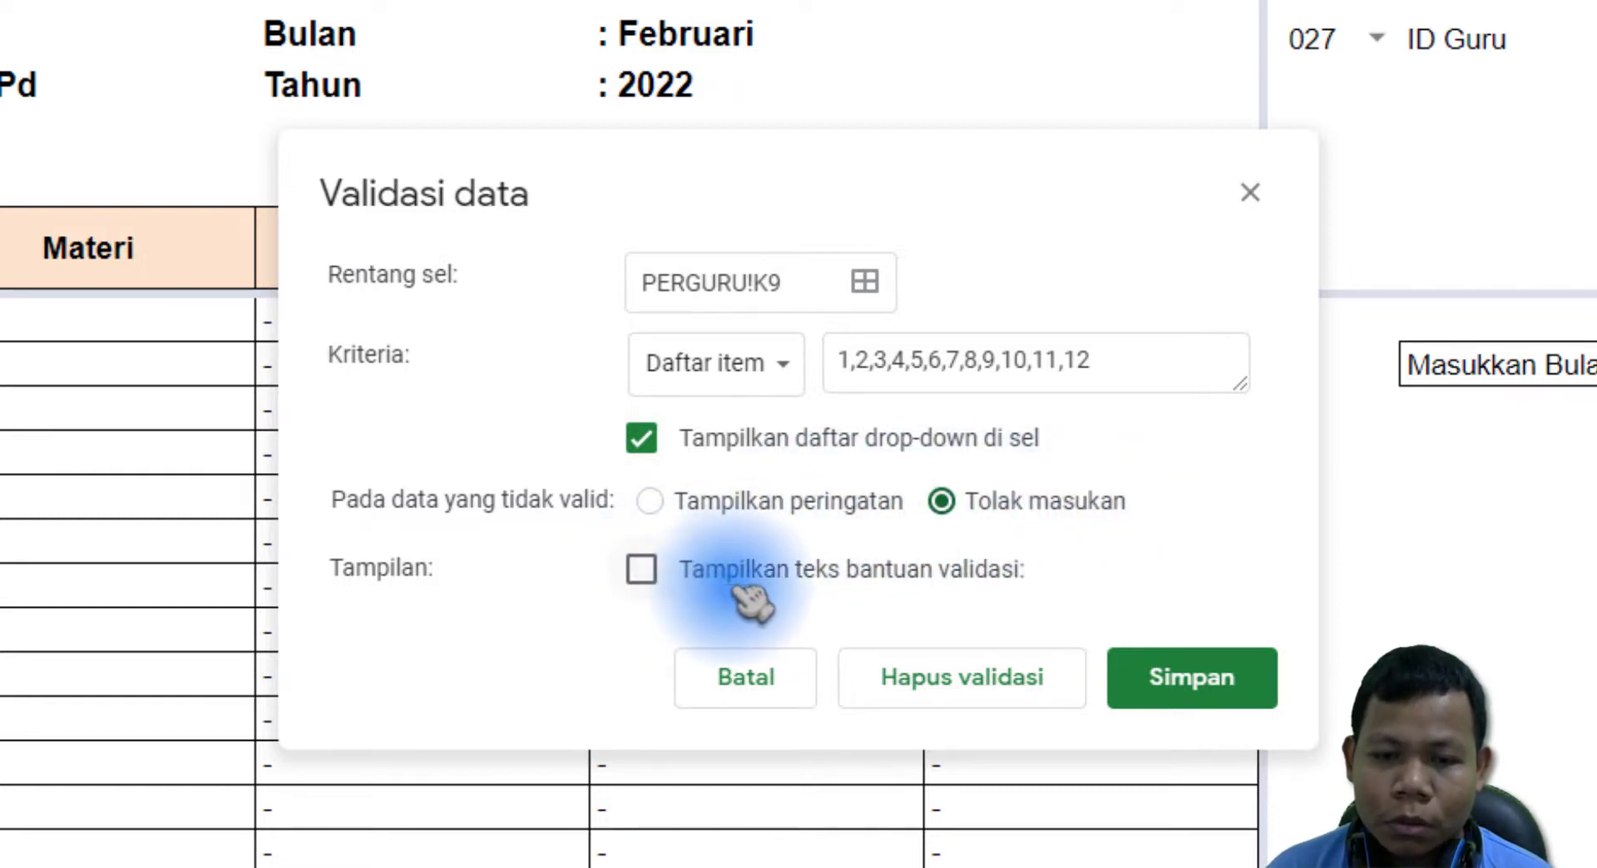
pyautogui.click(907, 584)
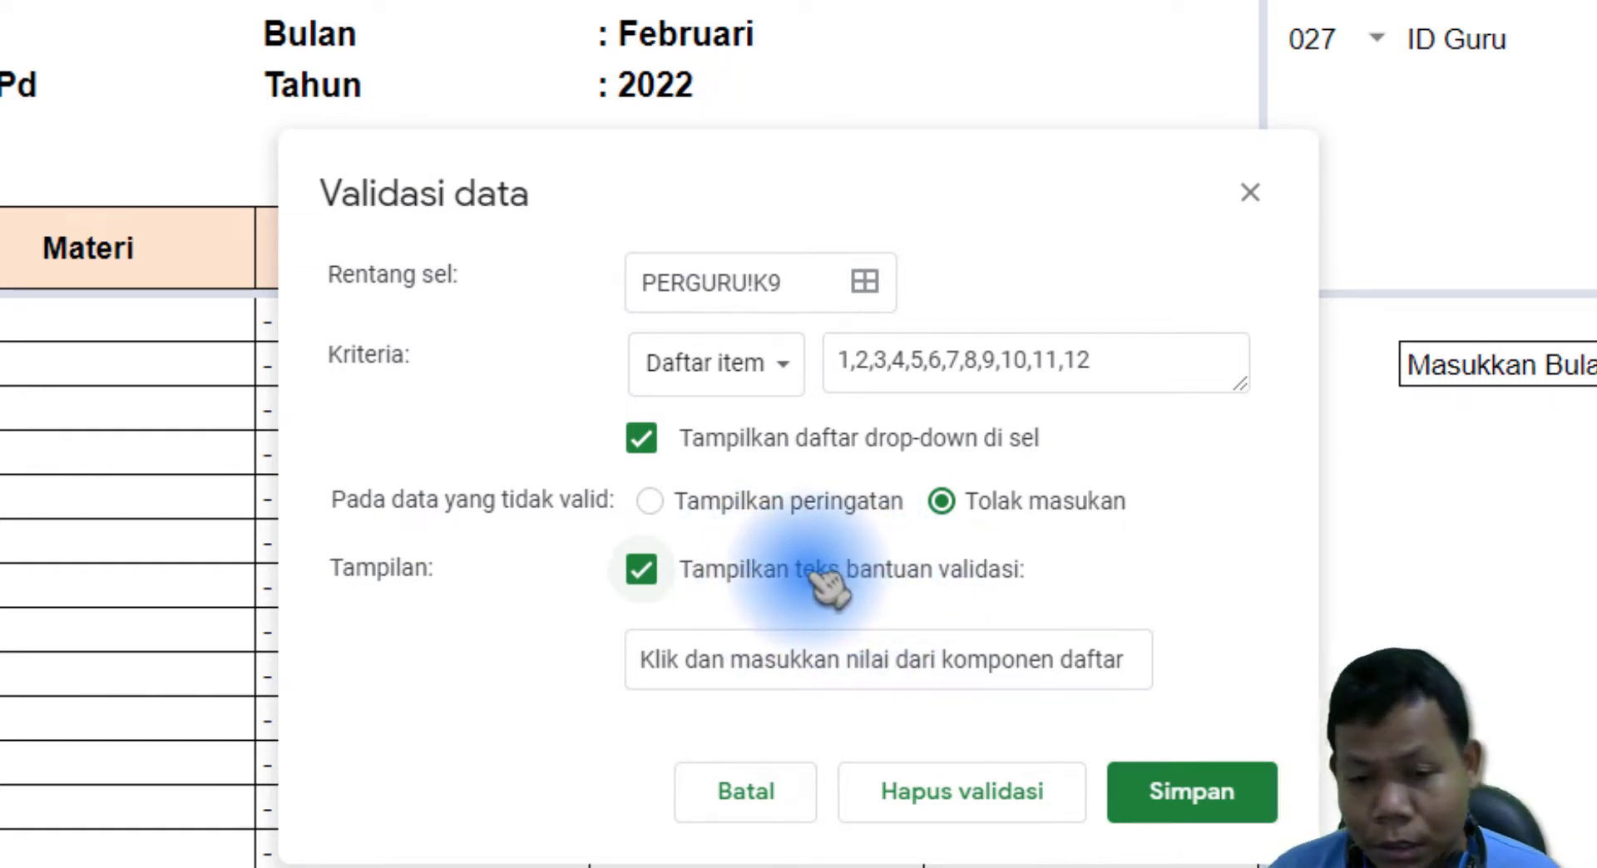
pyautogui.moveTo(657, 660); pyautogui.dragTo(1147, 660)
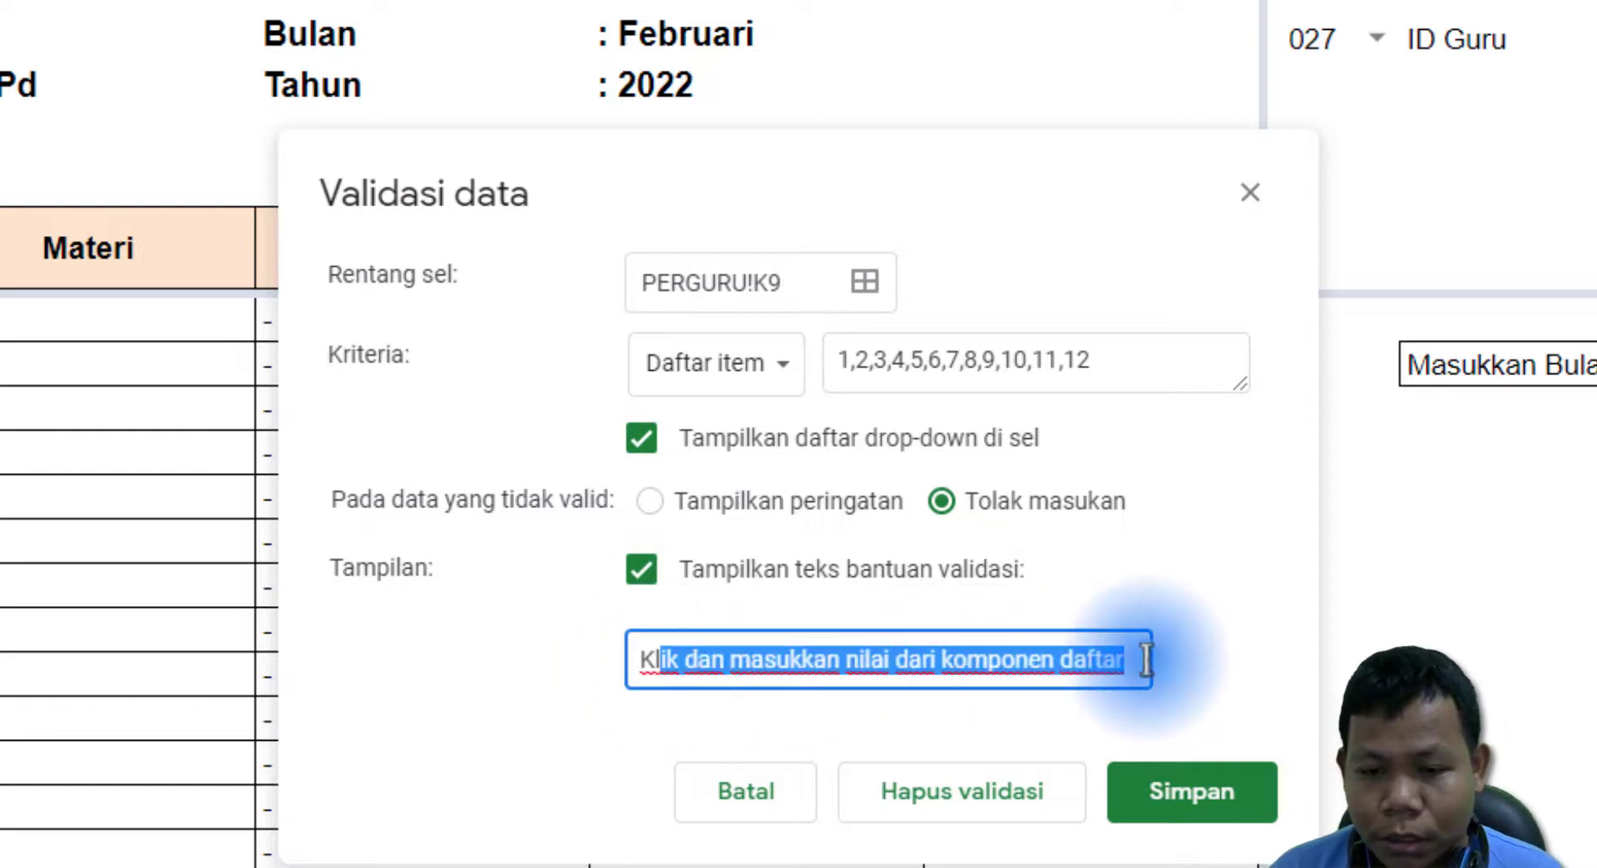
pyautogui.click(936, 662)
pyautogui.moveTo(789, 661); pyautogui.dragTo(640, 662)
pyautogui.click(804, 663)
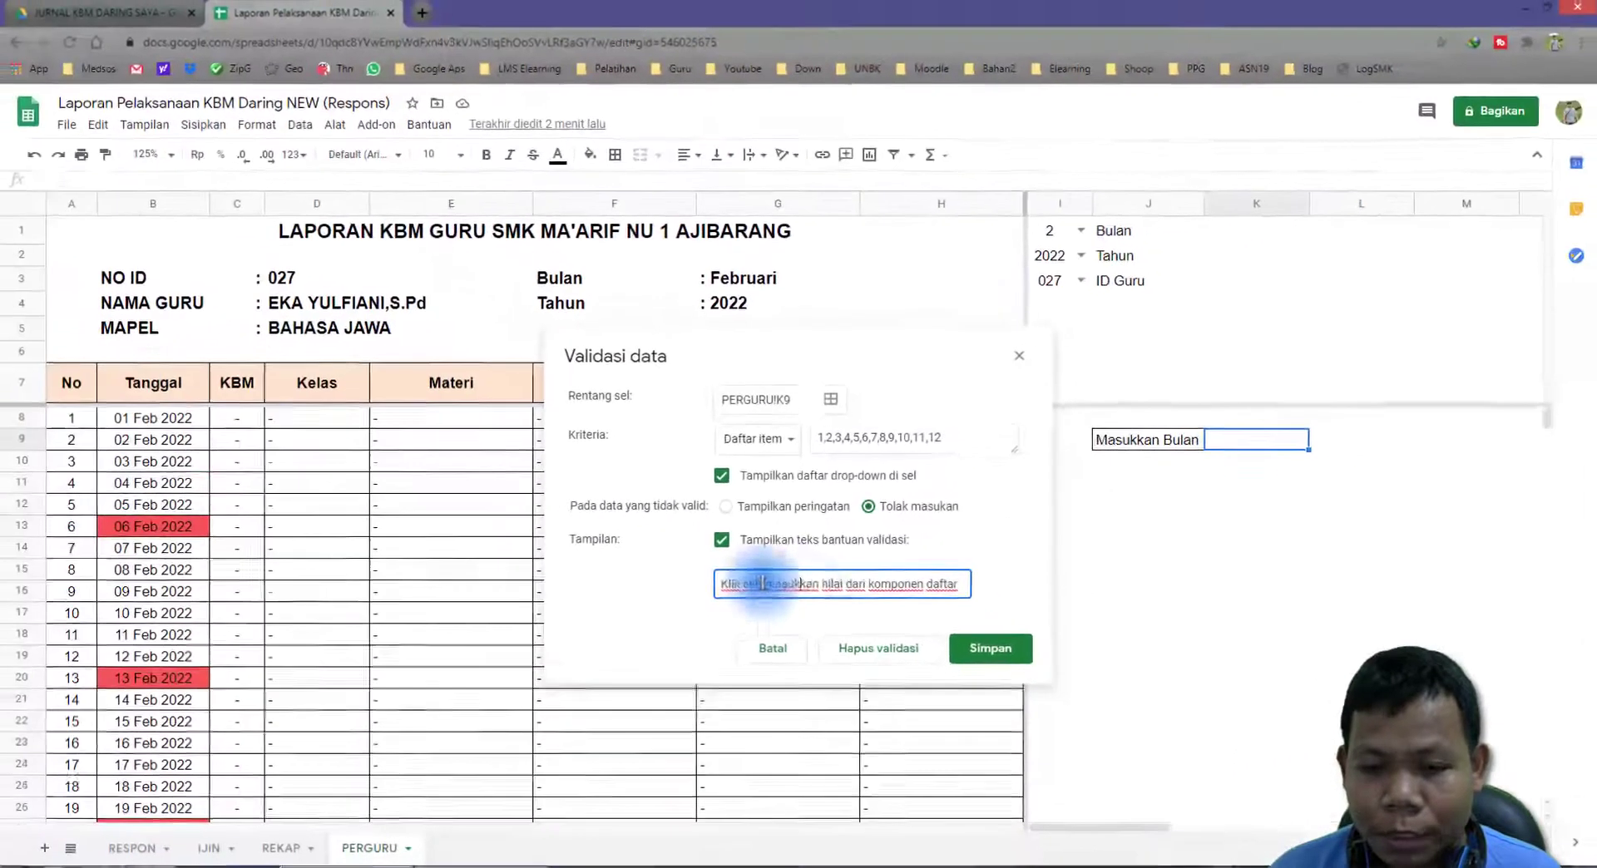
pyautogui.click(994, 651)
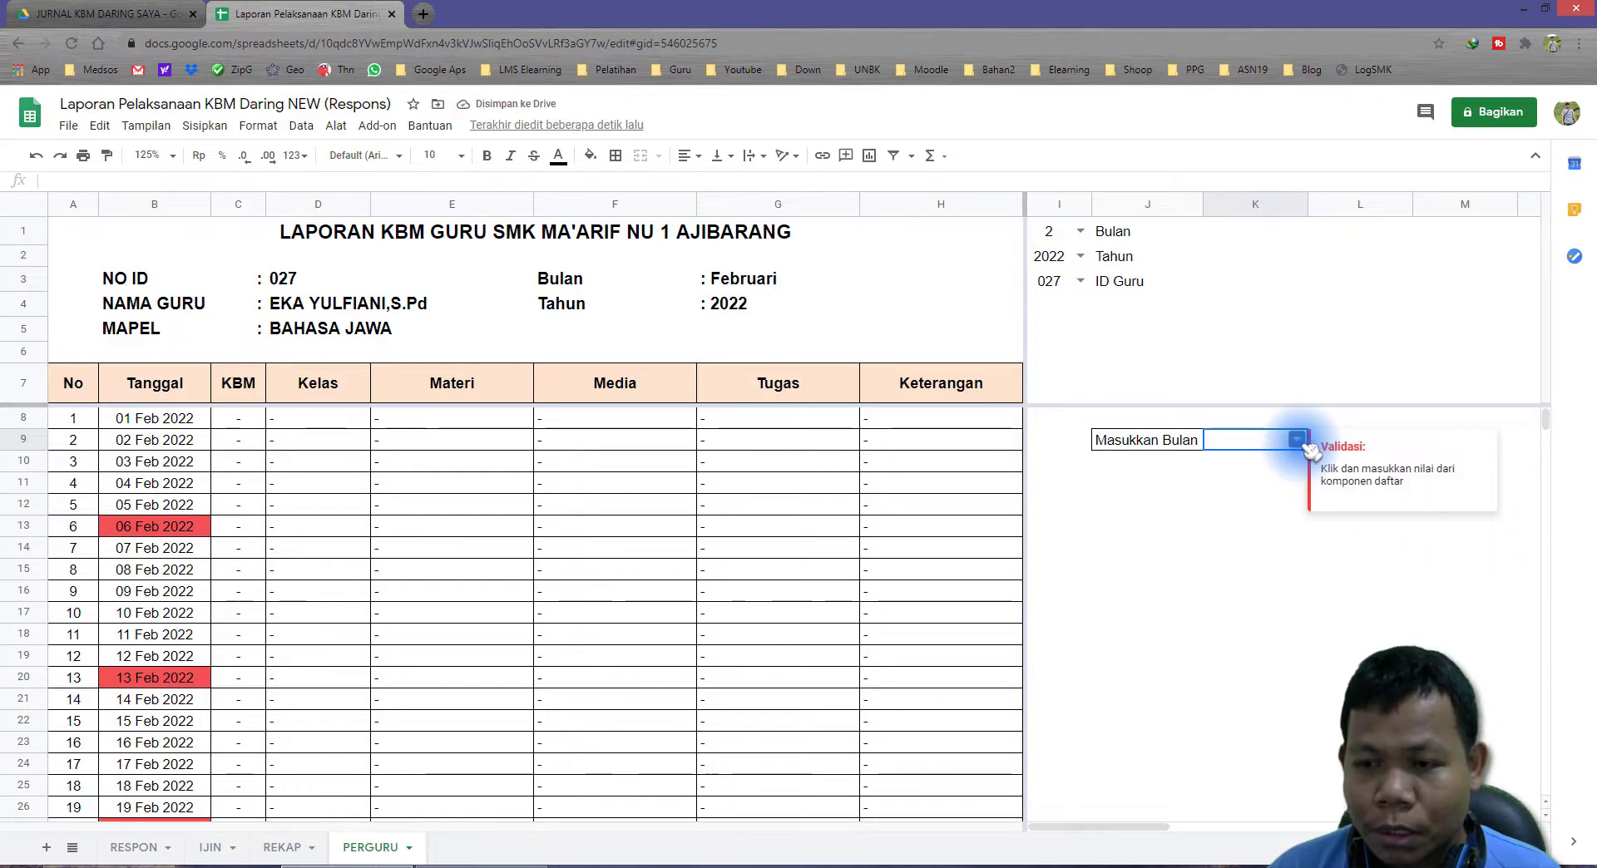
# Test the month dropdown in cell K9 by choosing 3, 5 and finally 12.
pyautogui.click(1297, 441)
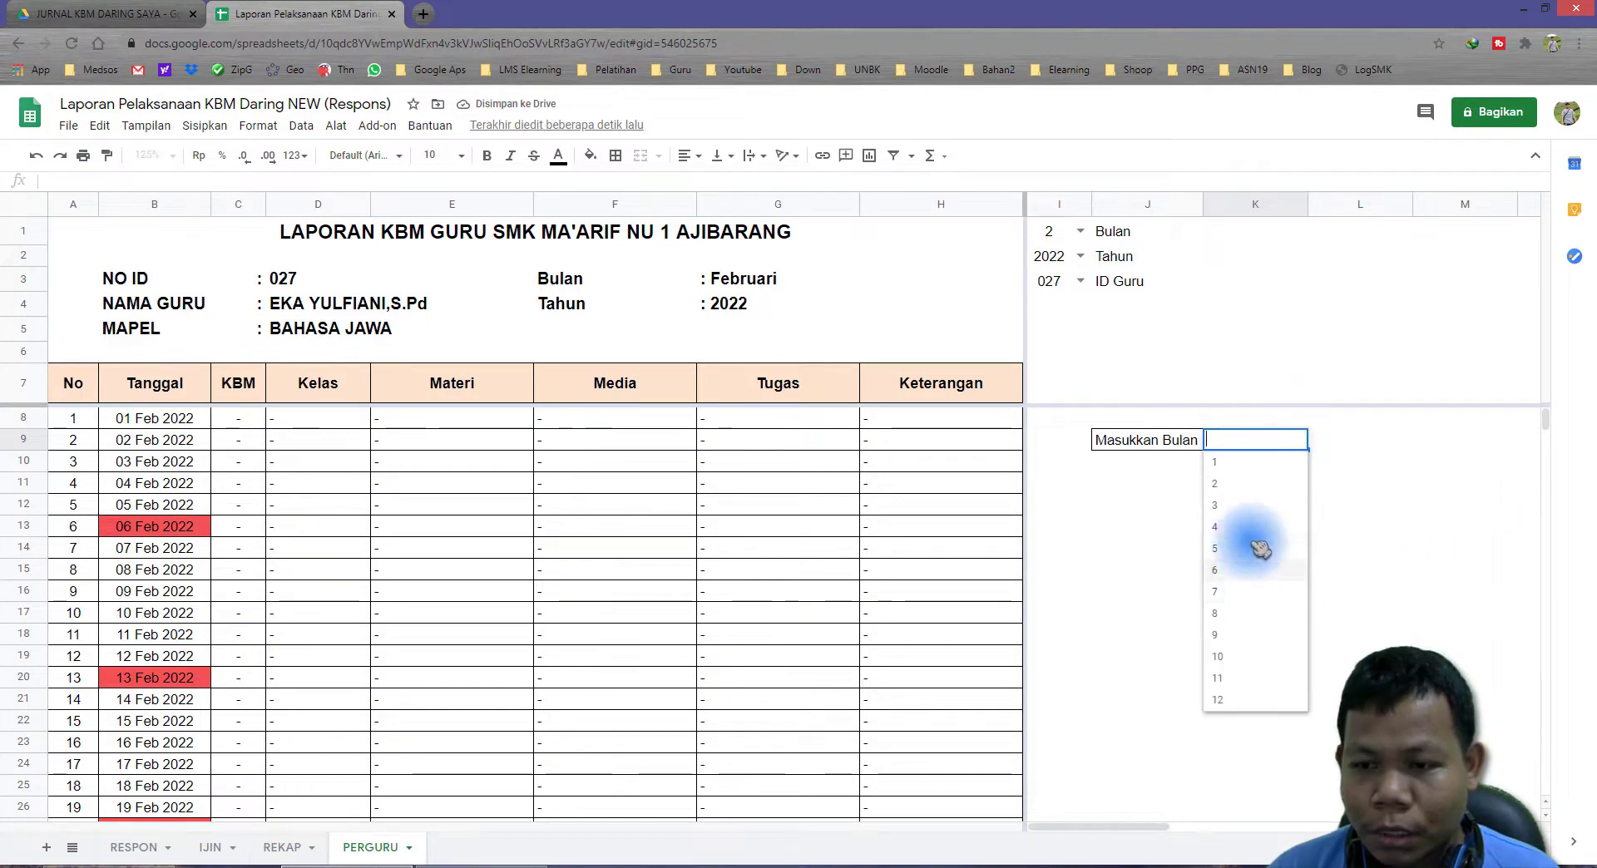
pyautogui.click(1245, 513)
pyautogui.click(1298, 441)
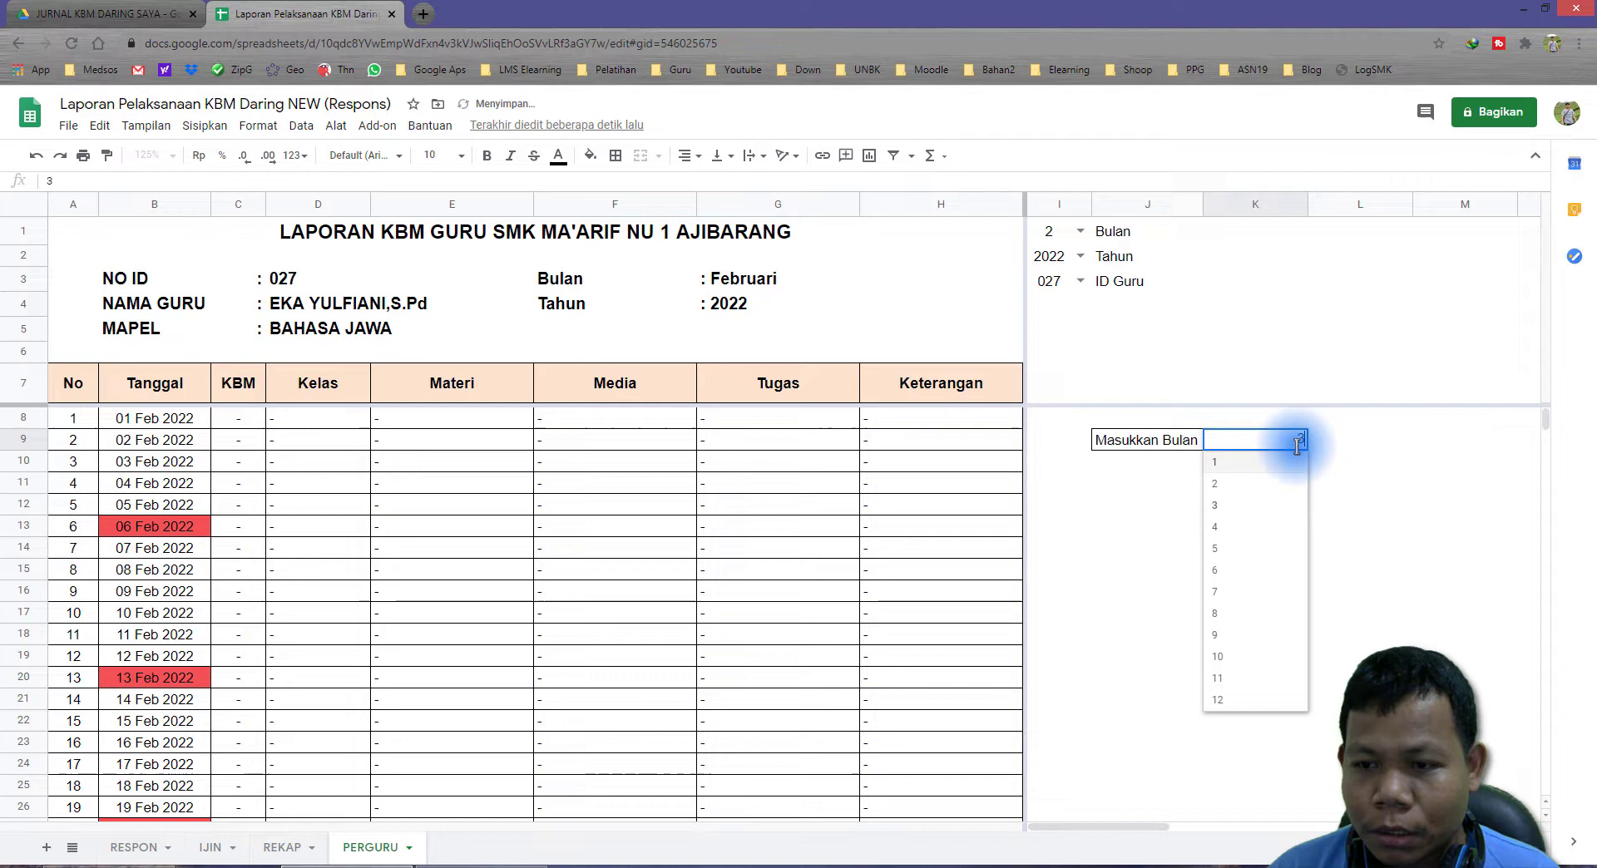
pyautogui.click(1252, 549)
pyautogui.click(1297, 441)
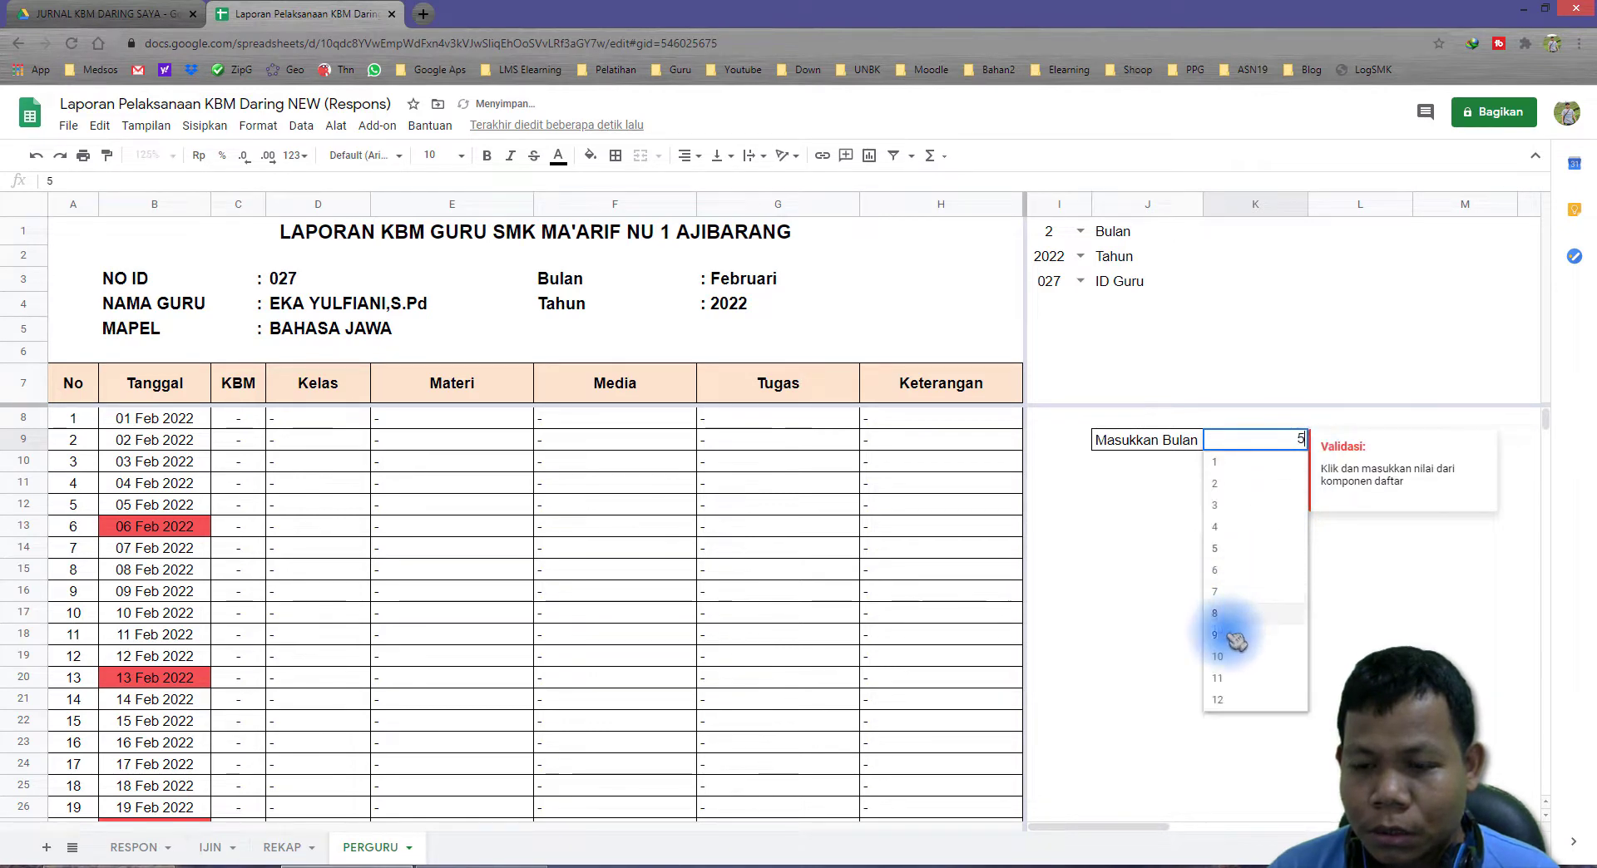
pyautogui.click(1238, 703)
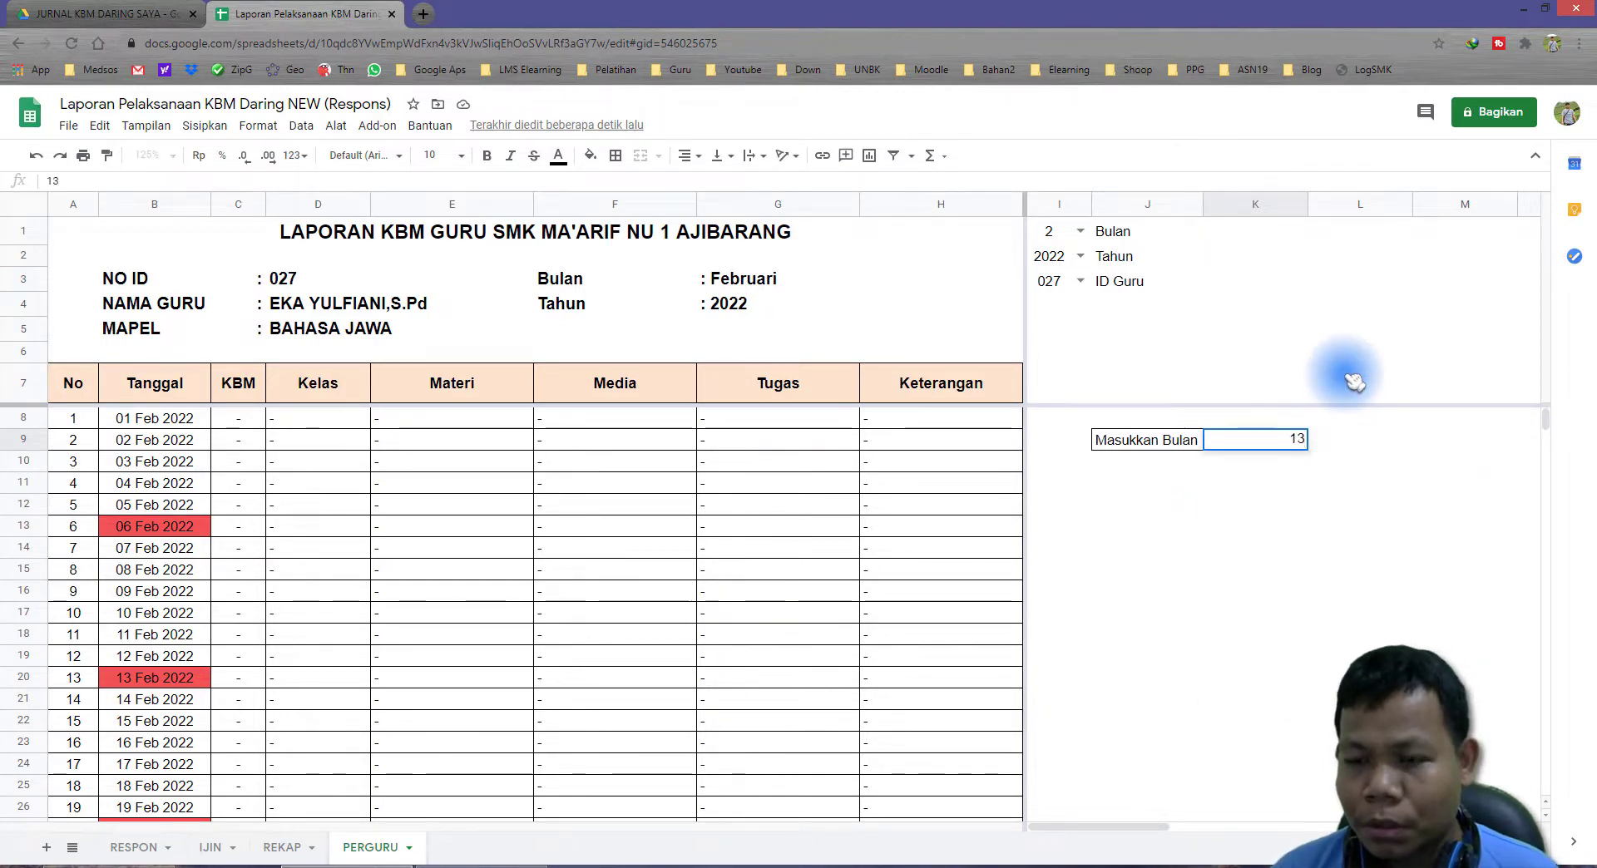
# Try to enter the out-of-list months 13 and 0 in cell K9.
pyautogui.press('Return')
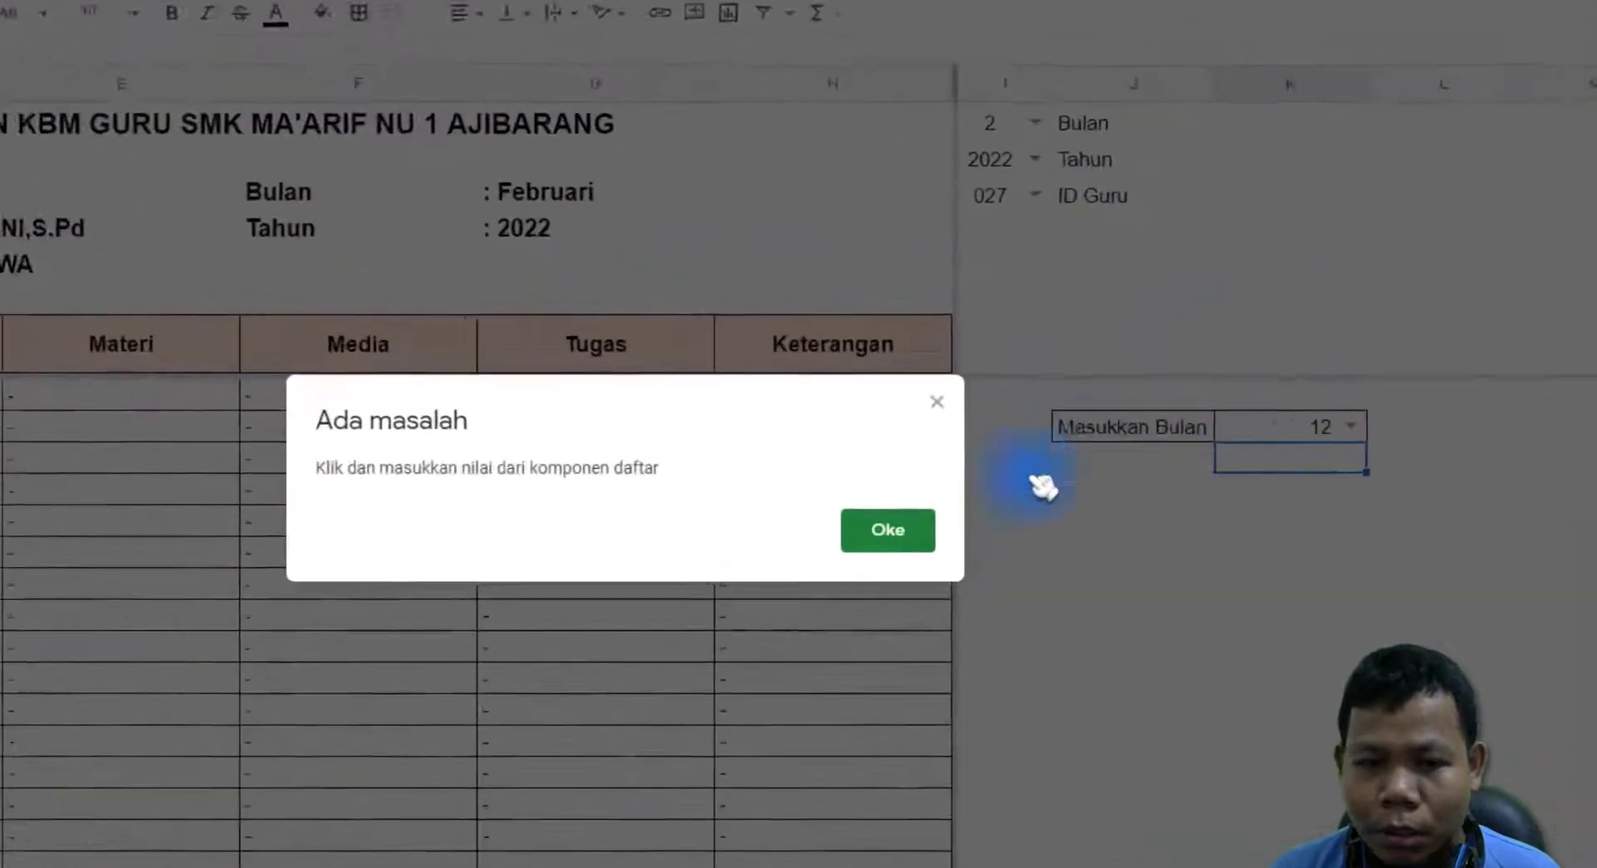
pyautogui.moveTo(246, 468); pyautogui.dragTo(647, 508)
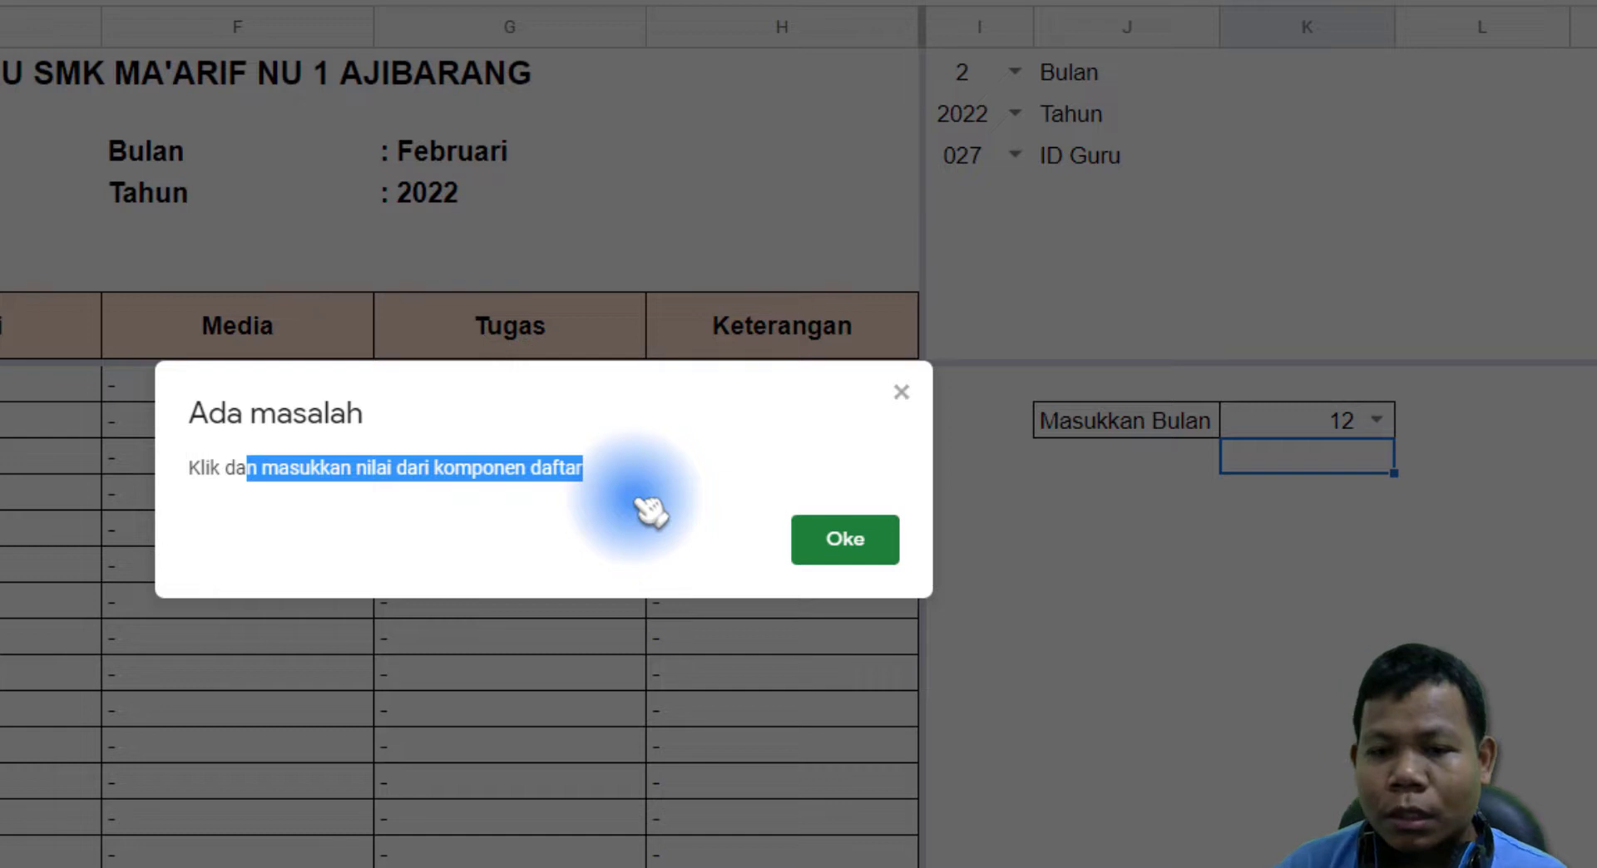
pyautogui.click(829, 549)
pyautogui.click(1311, 421)
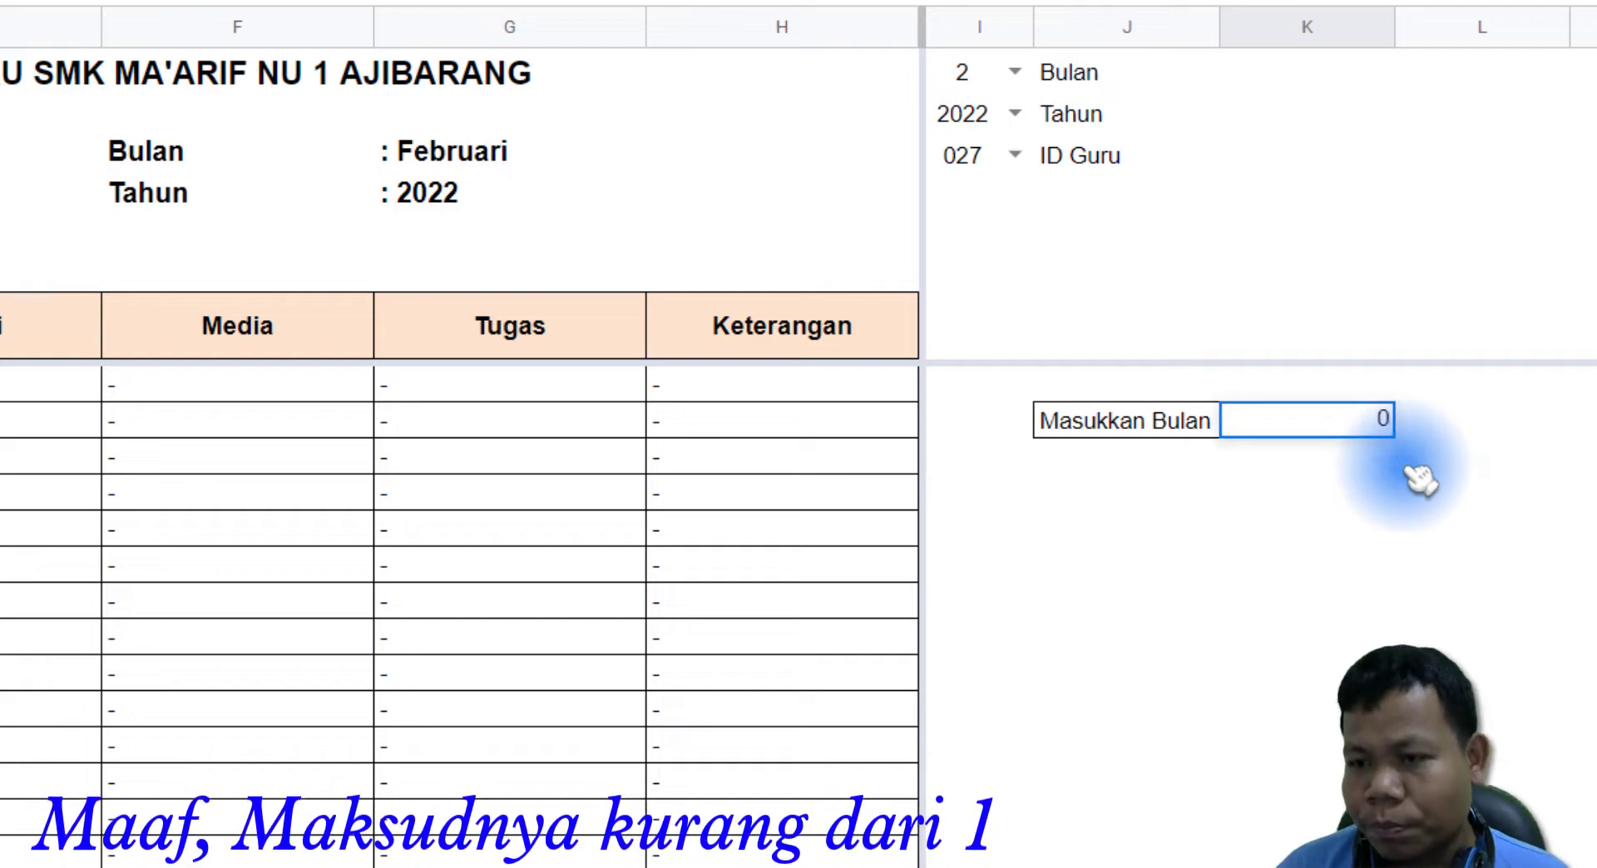
pyautogui.press('Return')
pyautogui.click(841, 542)
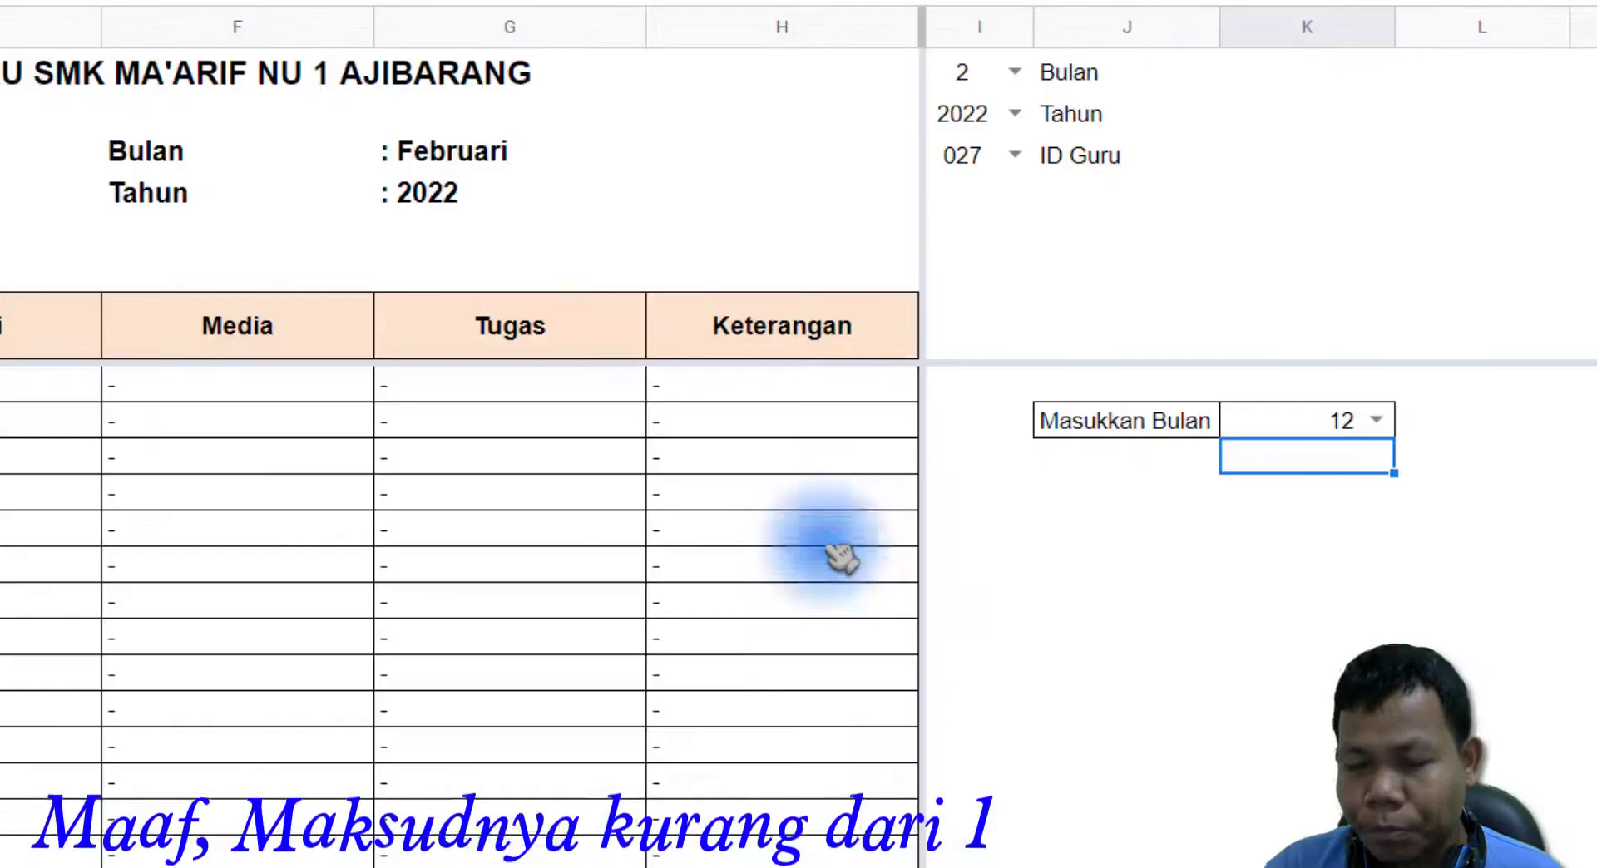
# Review the available criteria types in K9's data validation settings and close them without changes.
pyautogui.rightClick(1322, 426)
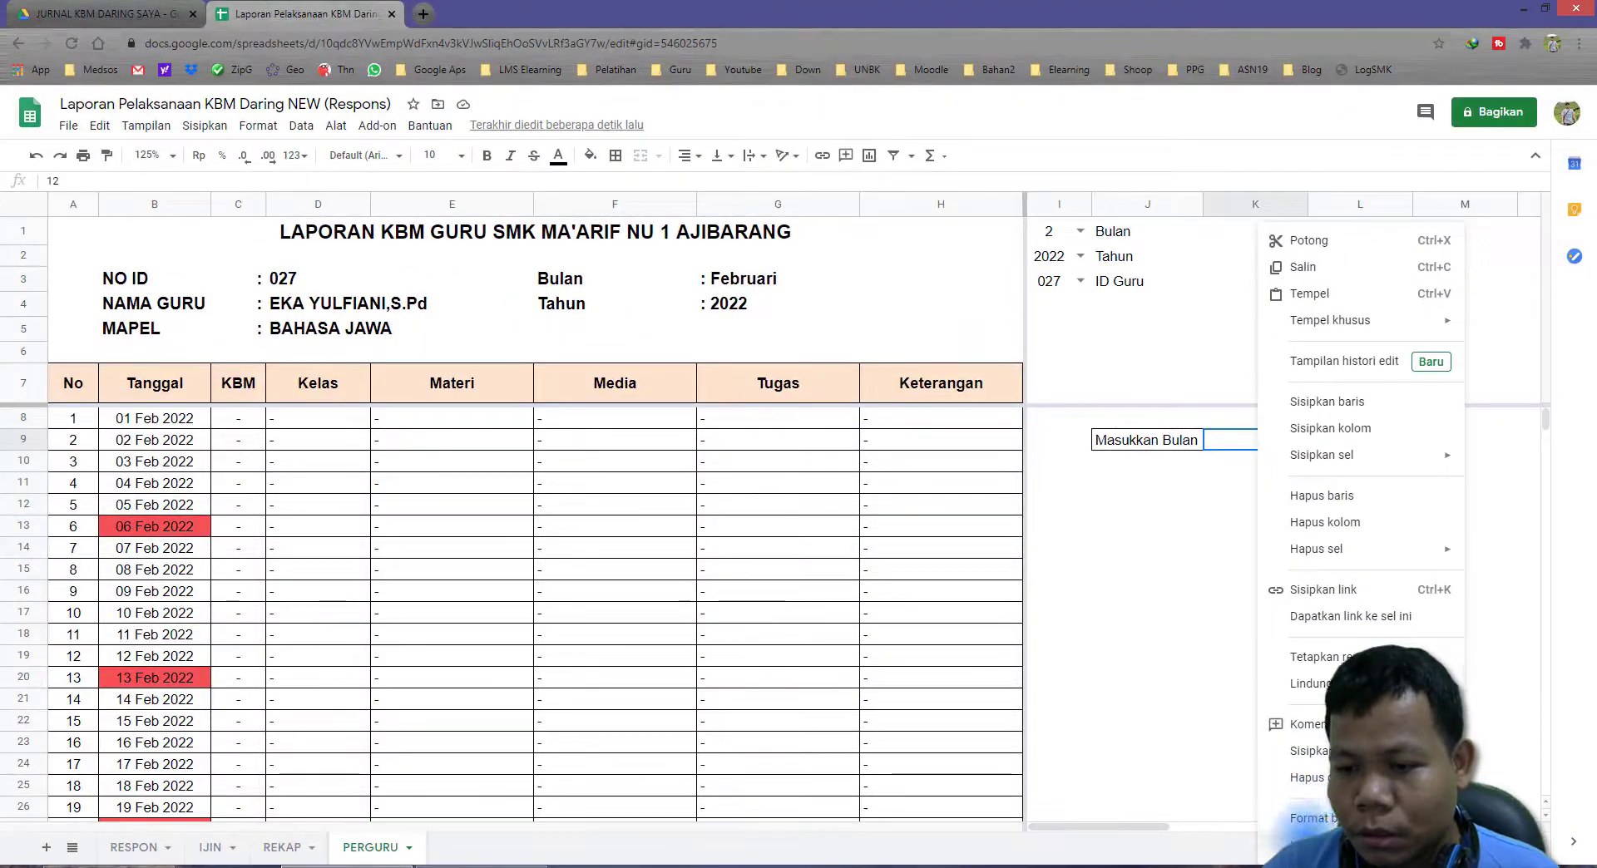
pyautogui.click(1316, 843)
pyautogui.click(784, 414)
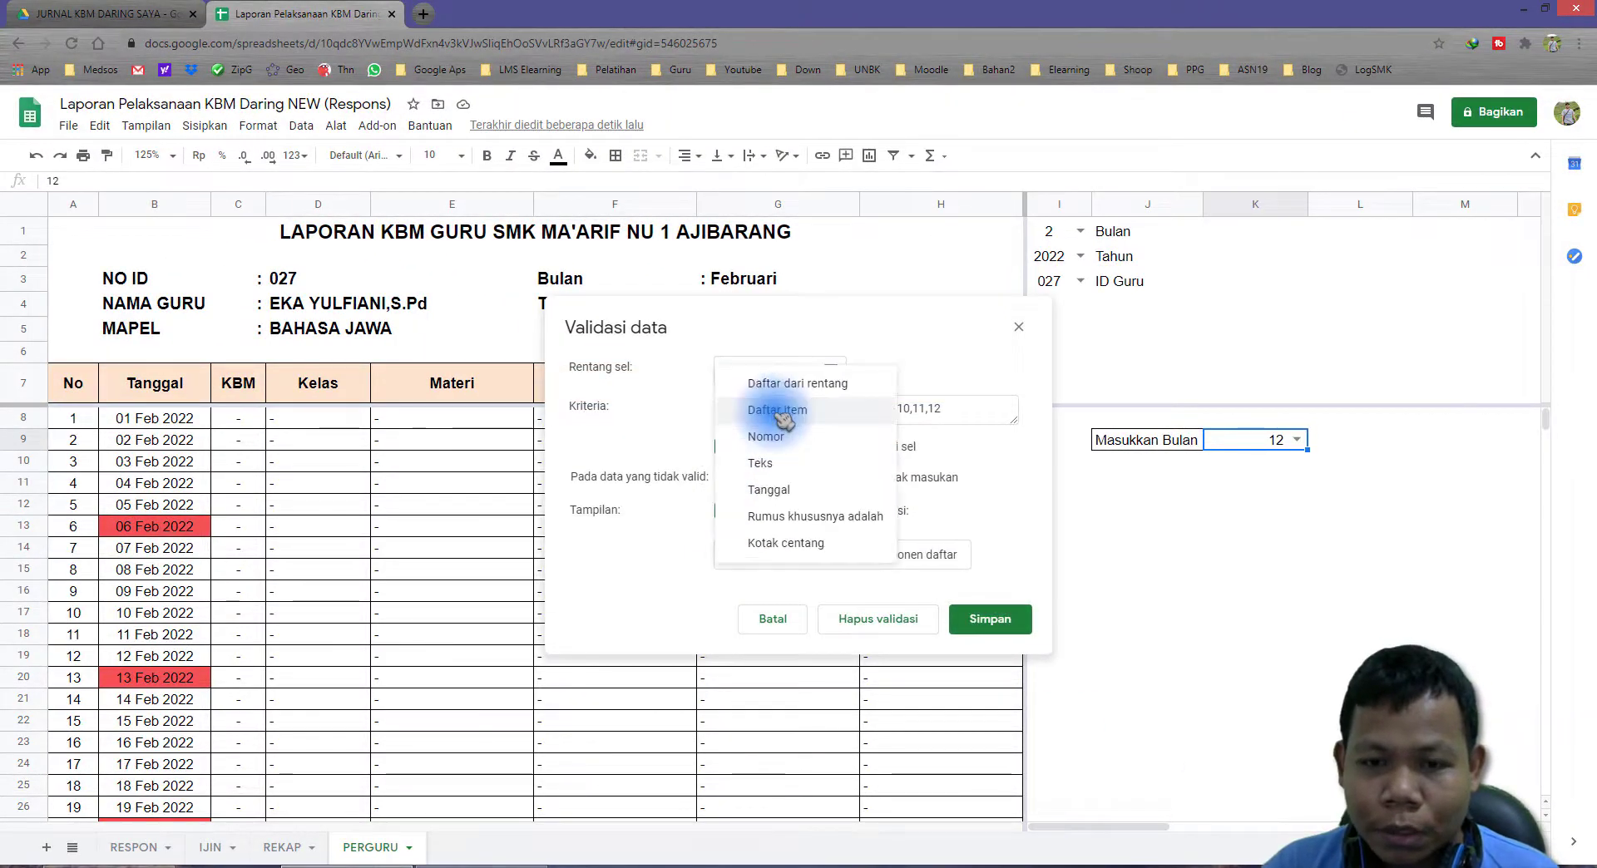
pyautogui.click(902, 353)
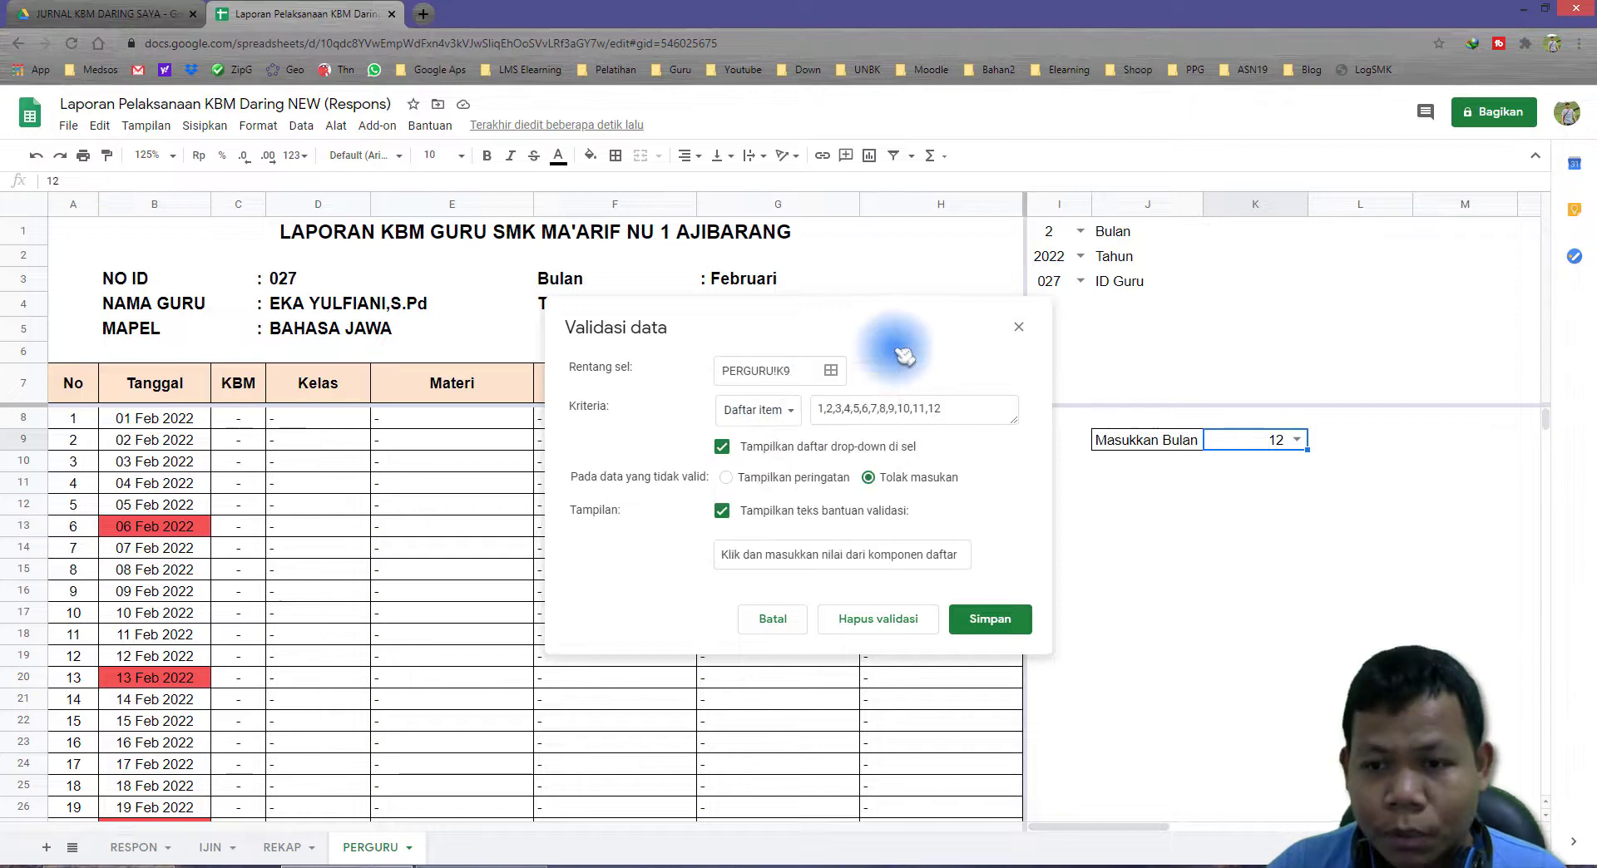
pyautogui.click(1025, 330)
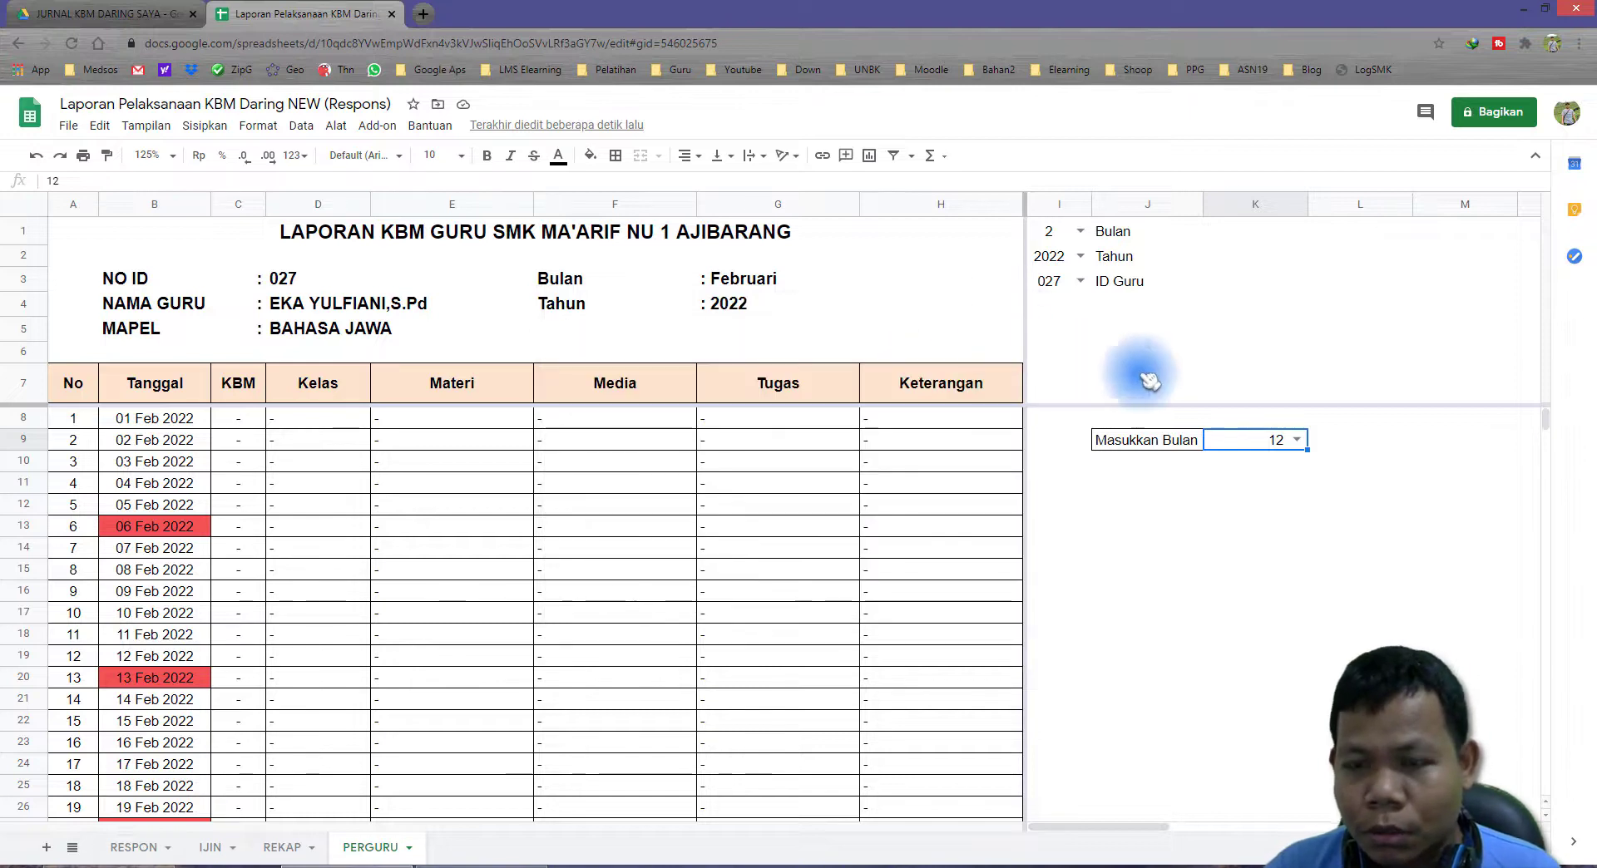
# Compare the ID Guru dropdown list on PERGURU with the full ID GURU column in the REKAP sheet.
pyautogui.click(1079, 281)
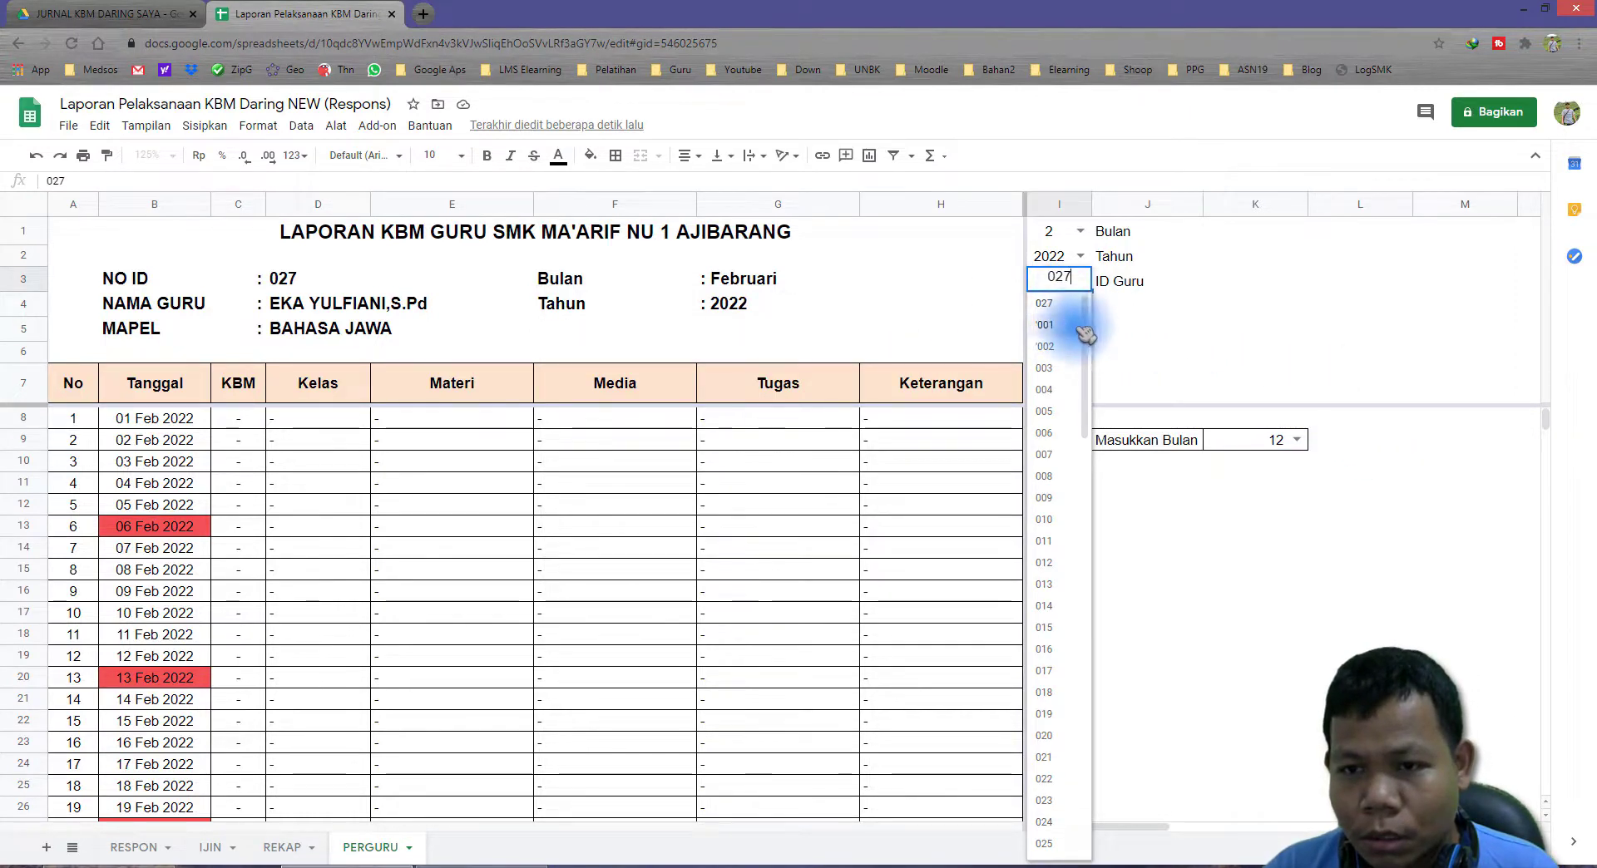
pyautogui.click(1147, 304)
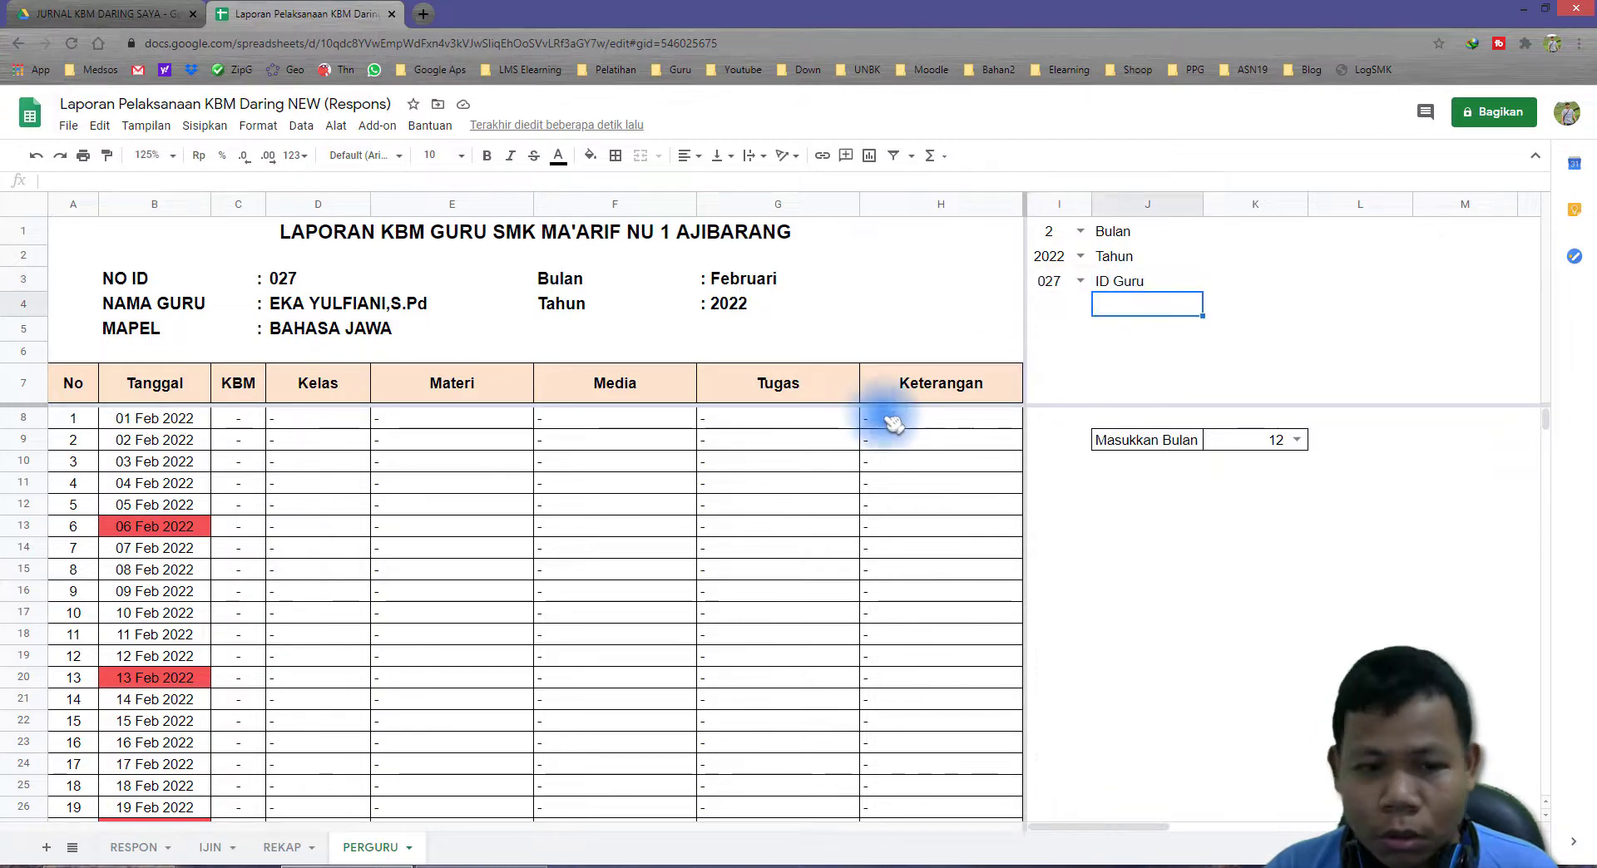
pyautogui.click(283, 848)
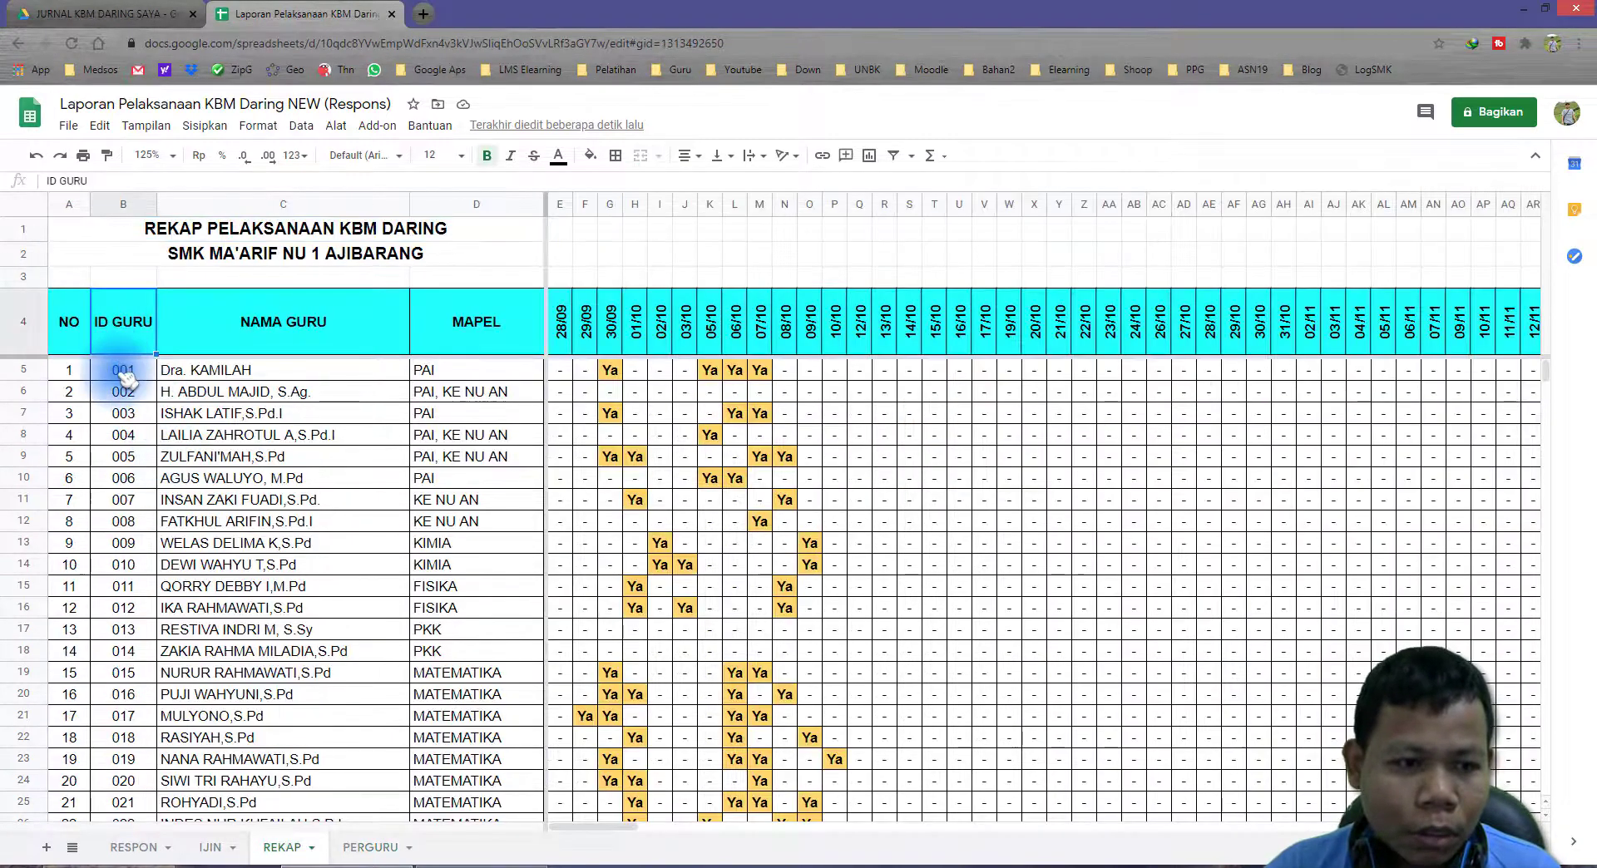
pyautogui.click(123, 376)
pyautogui.moveTo(148, 438); pyautogui.dragTo(133, 659)
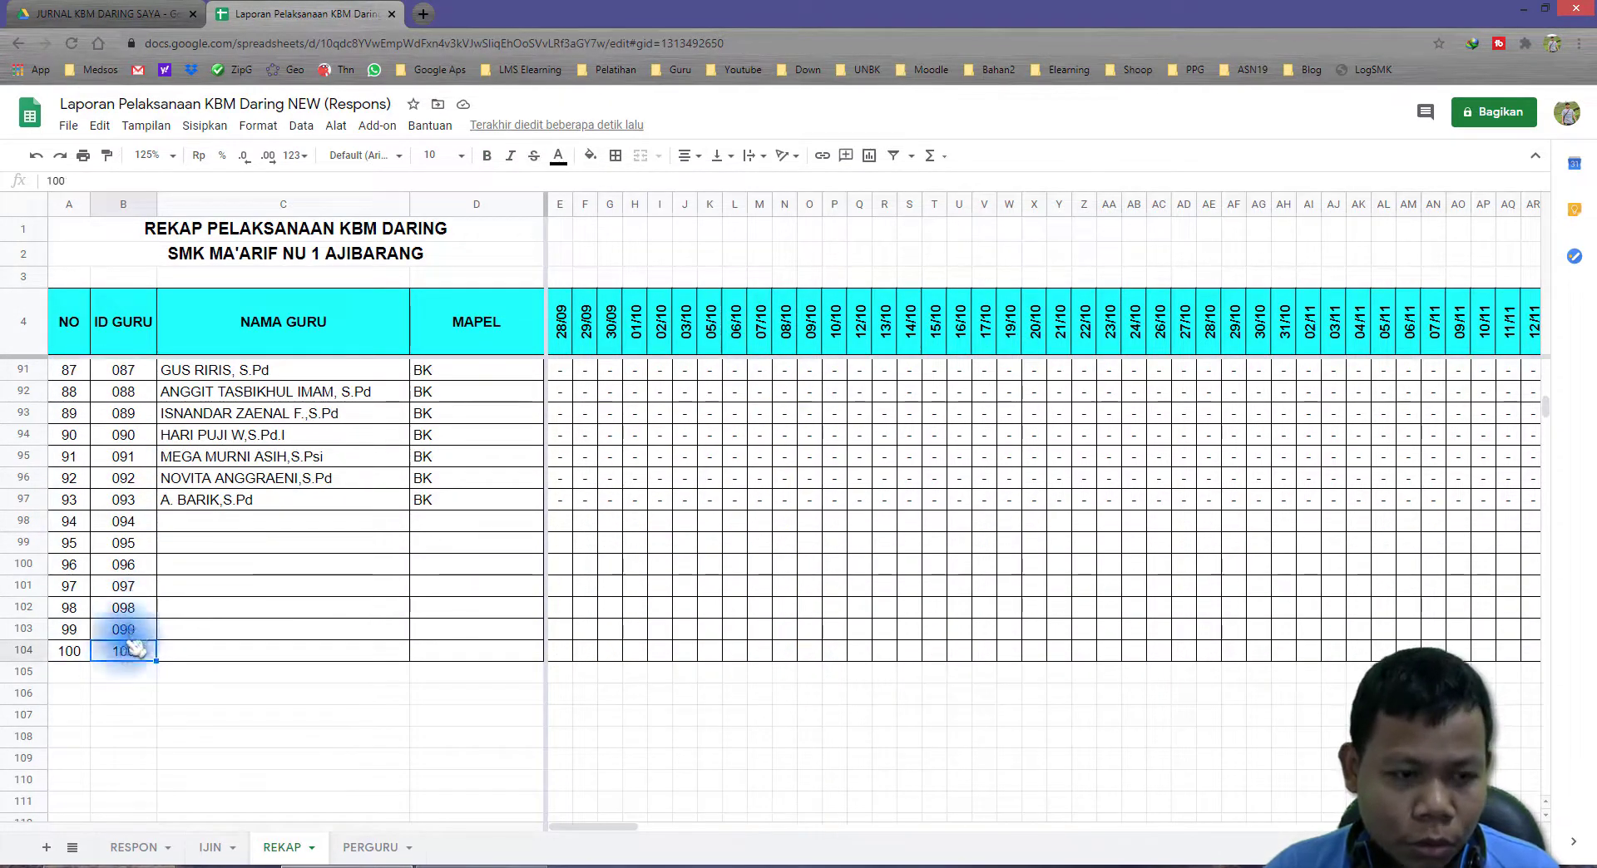
pyautogui.click(124, 328)
pyautogui.scroll(-5, 143, 644)
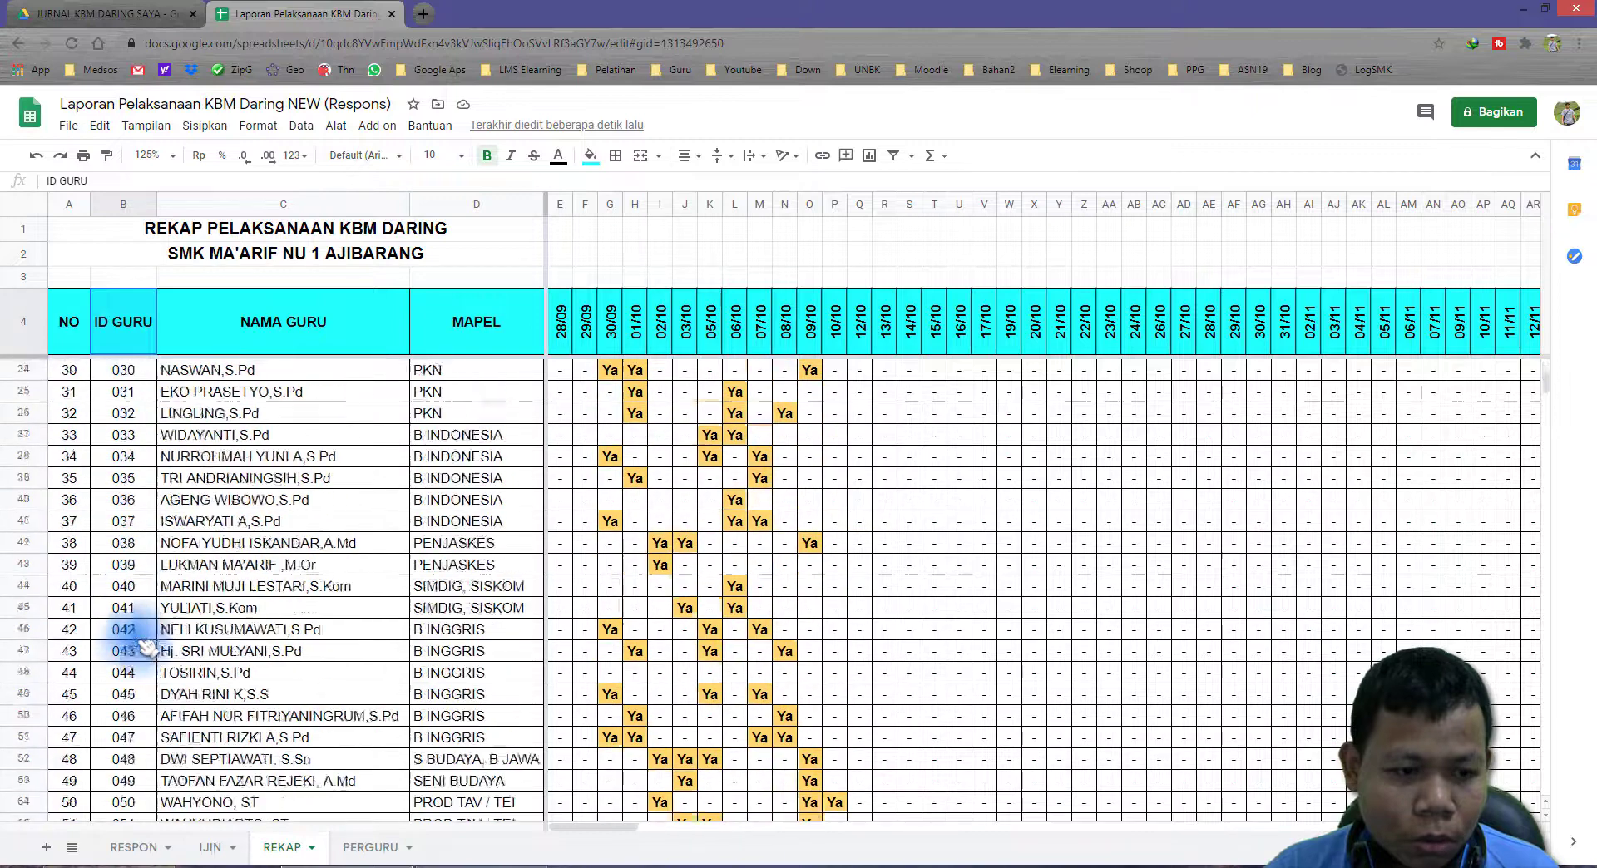
pyautogui.scroll(-15, 143, 647)
pyautogui.scroll(3, 142, 676)
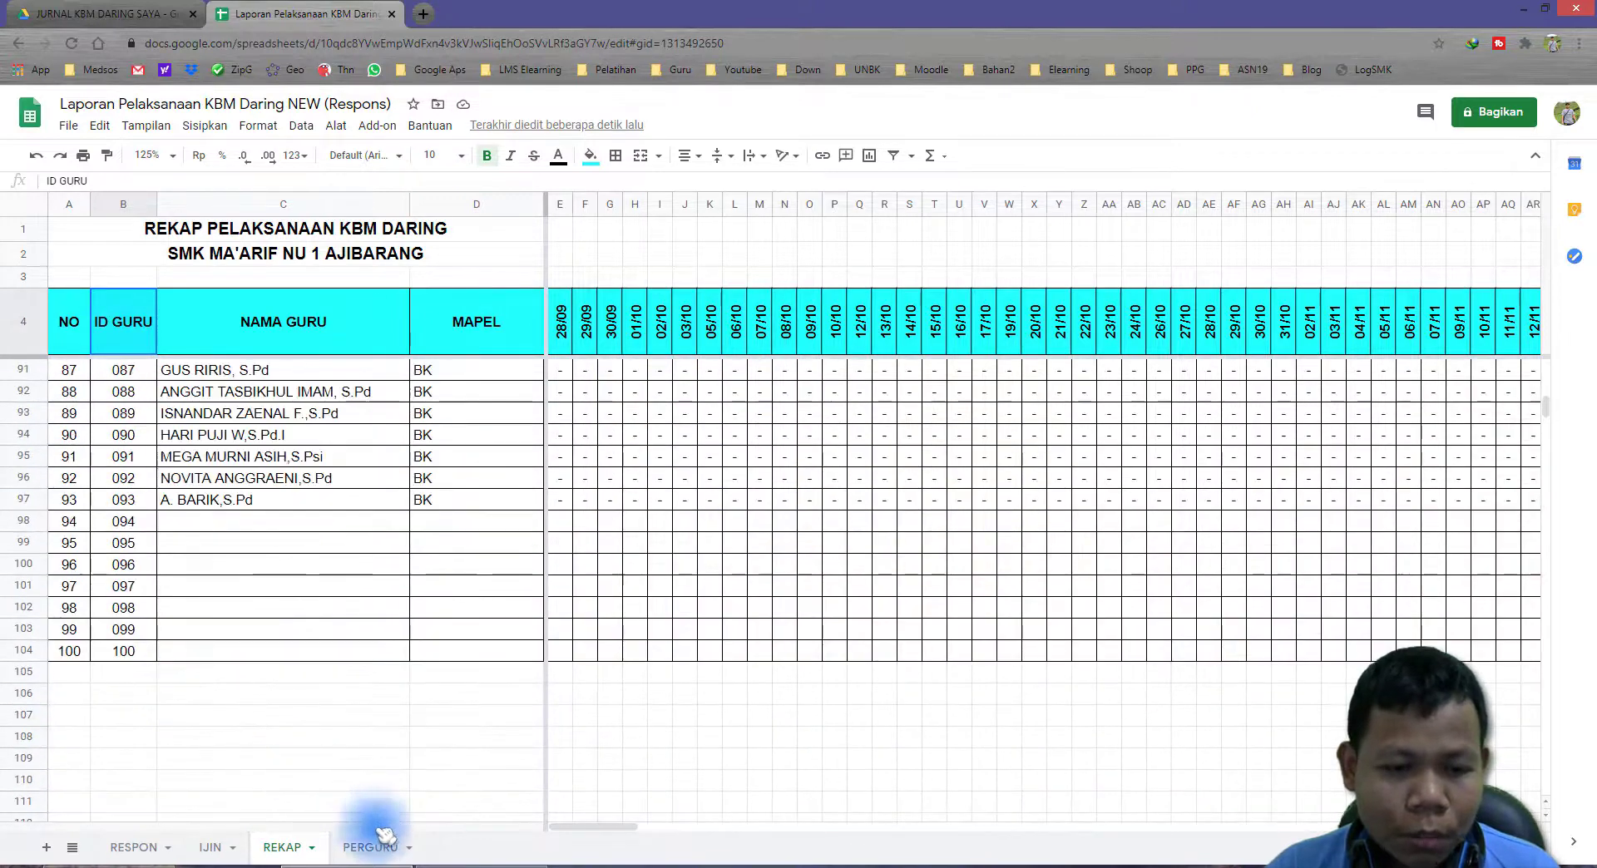
# Review the month item list and available criteria types in PERGURU cell K9's data validation settings, leaving them unchanged.
pyautogui.click(374, 845)
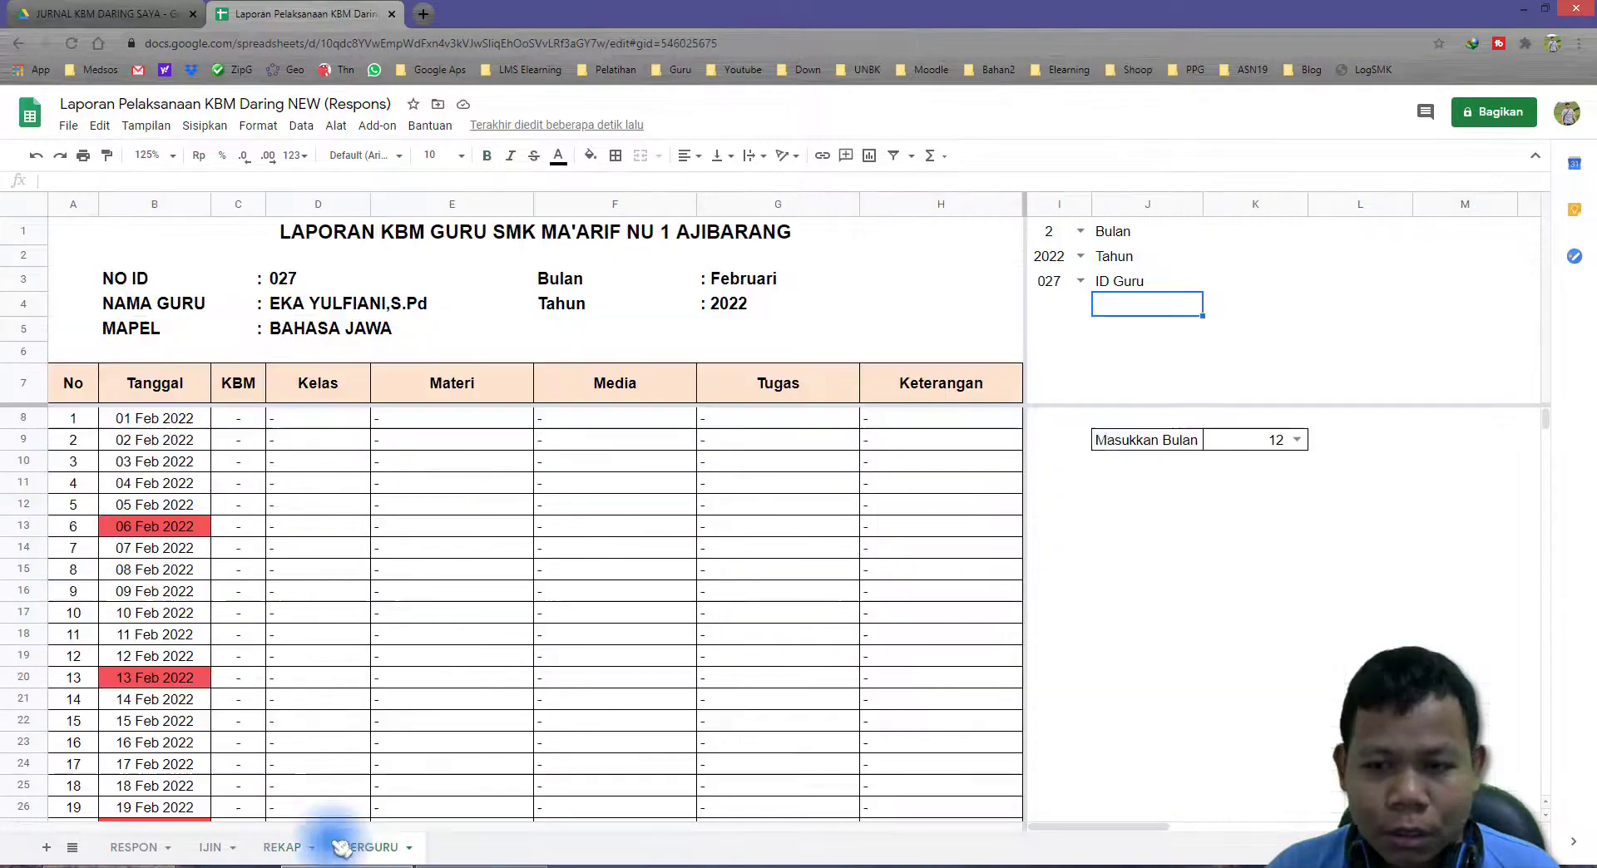
pyautogui.rightClick(1267, 449)
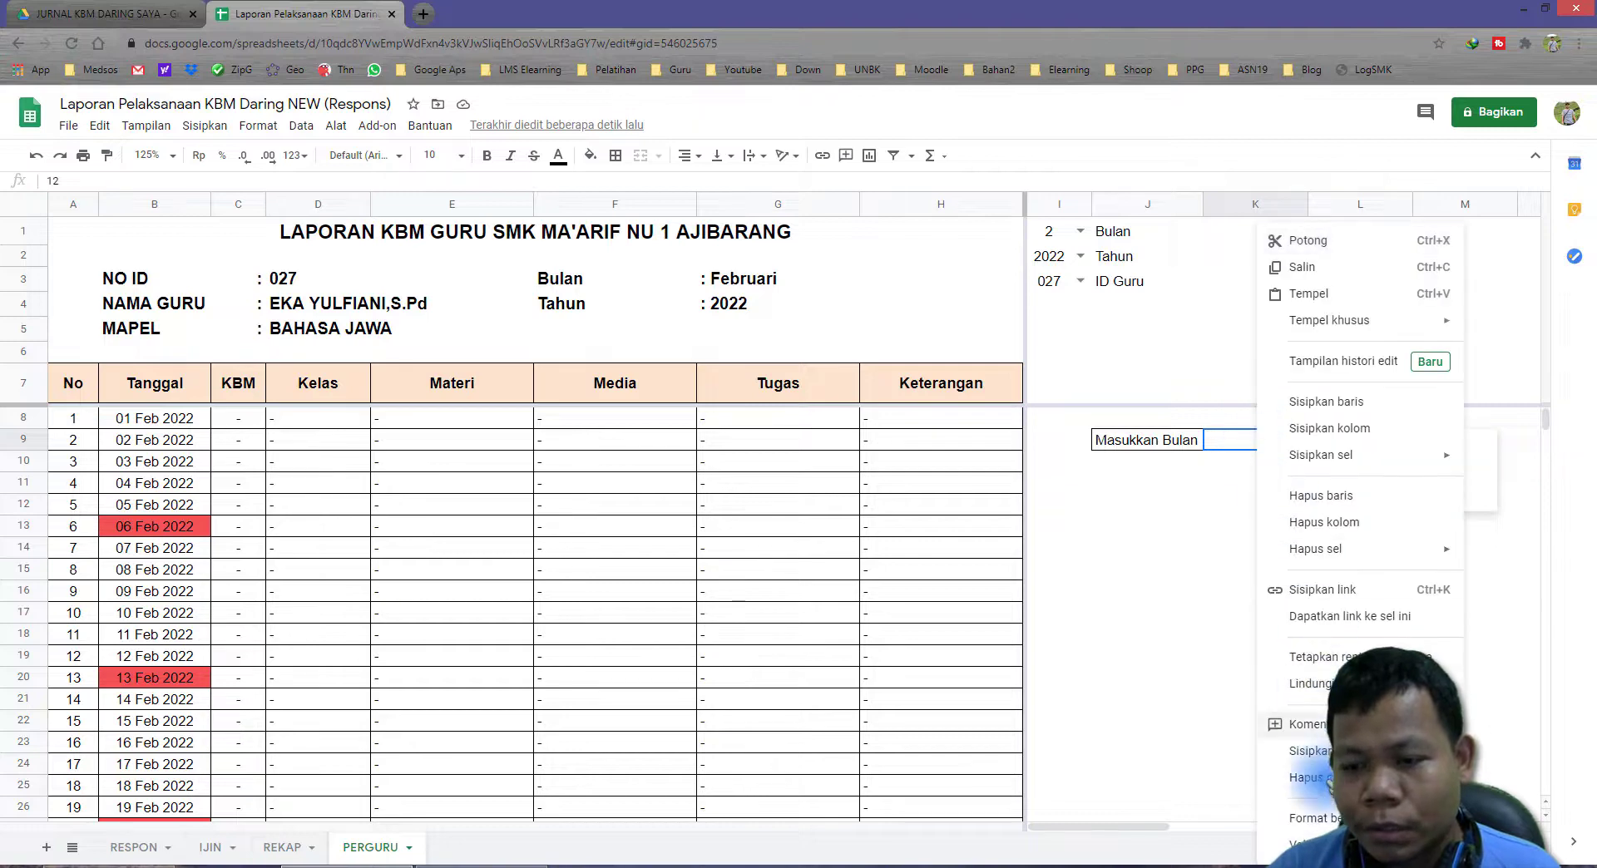
pyautogui.click(1306, 845)
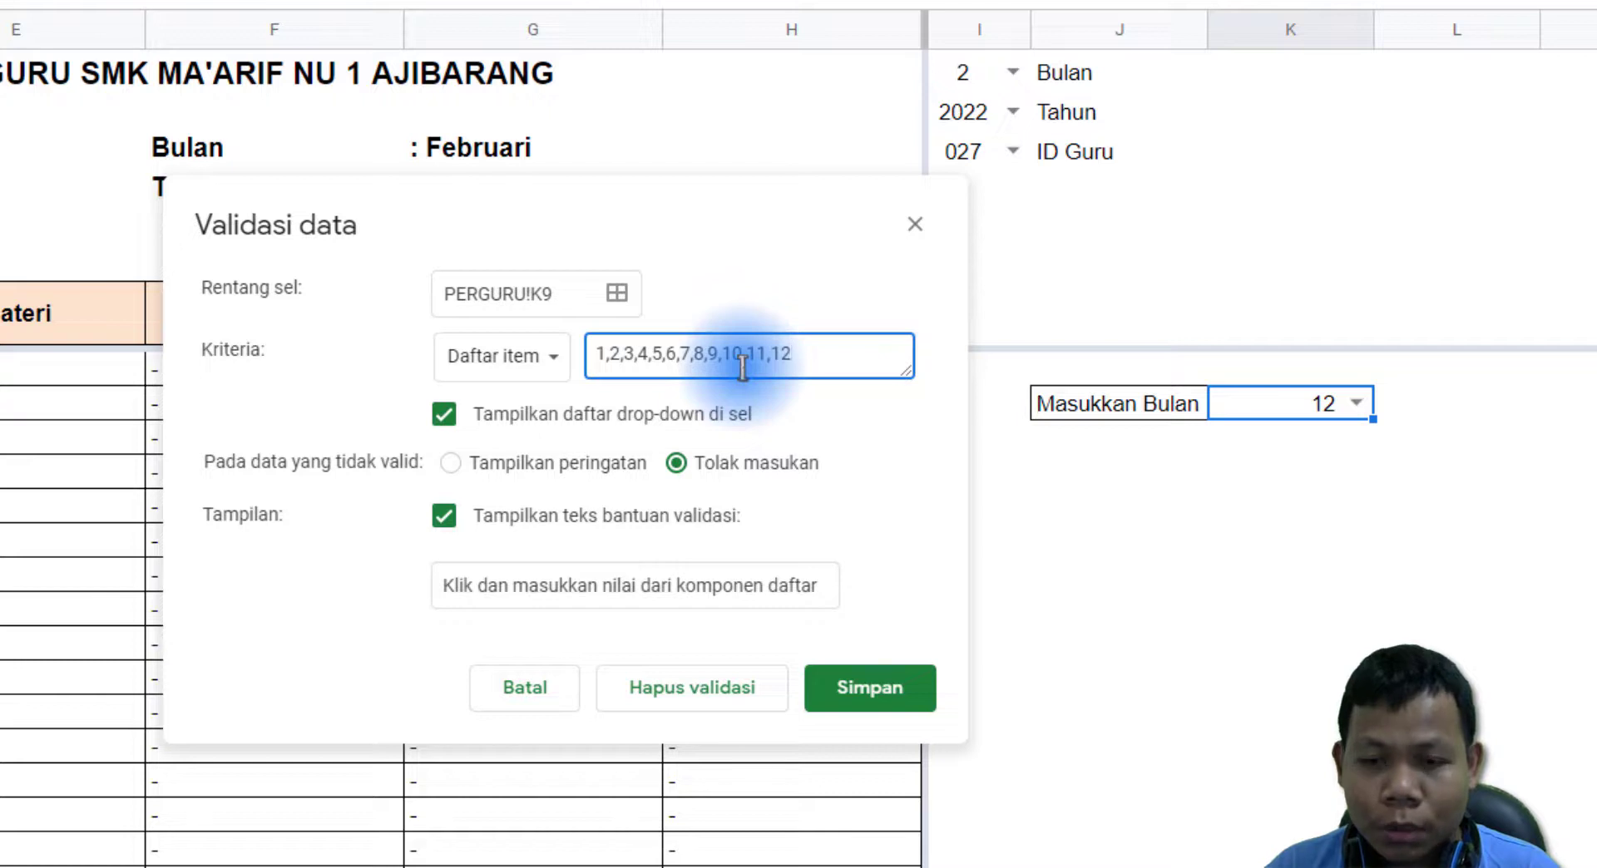
pyautogui.moveTo(845, 356); pyautogui.dragTo(582, 357)
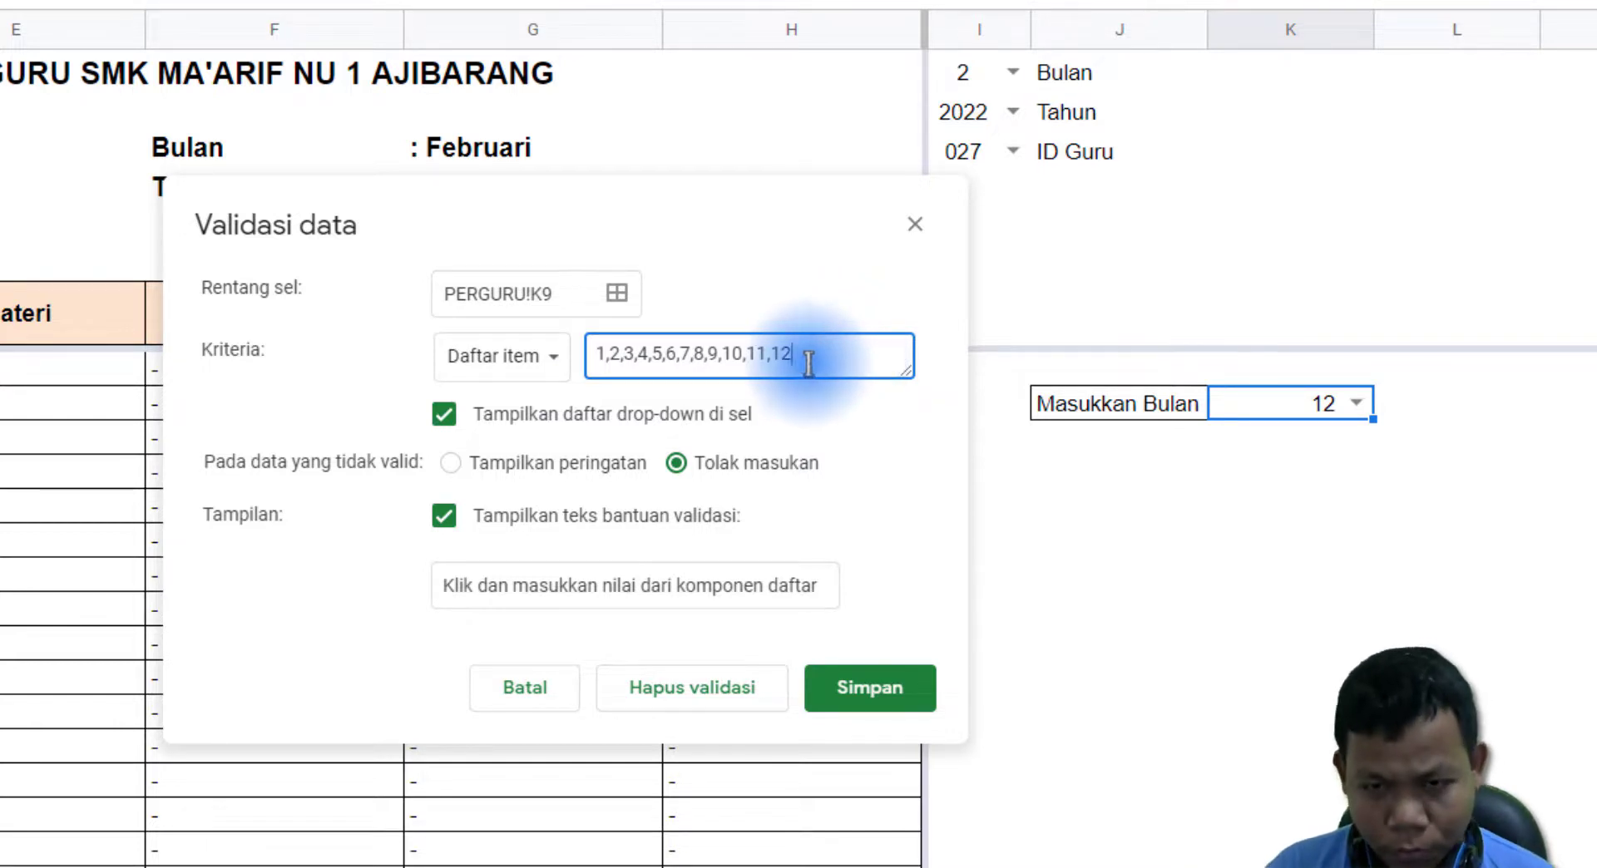
pyautogui.click(574, 378)
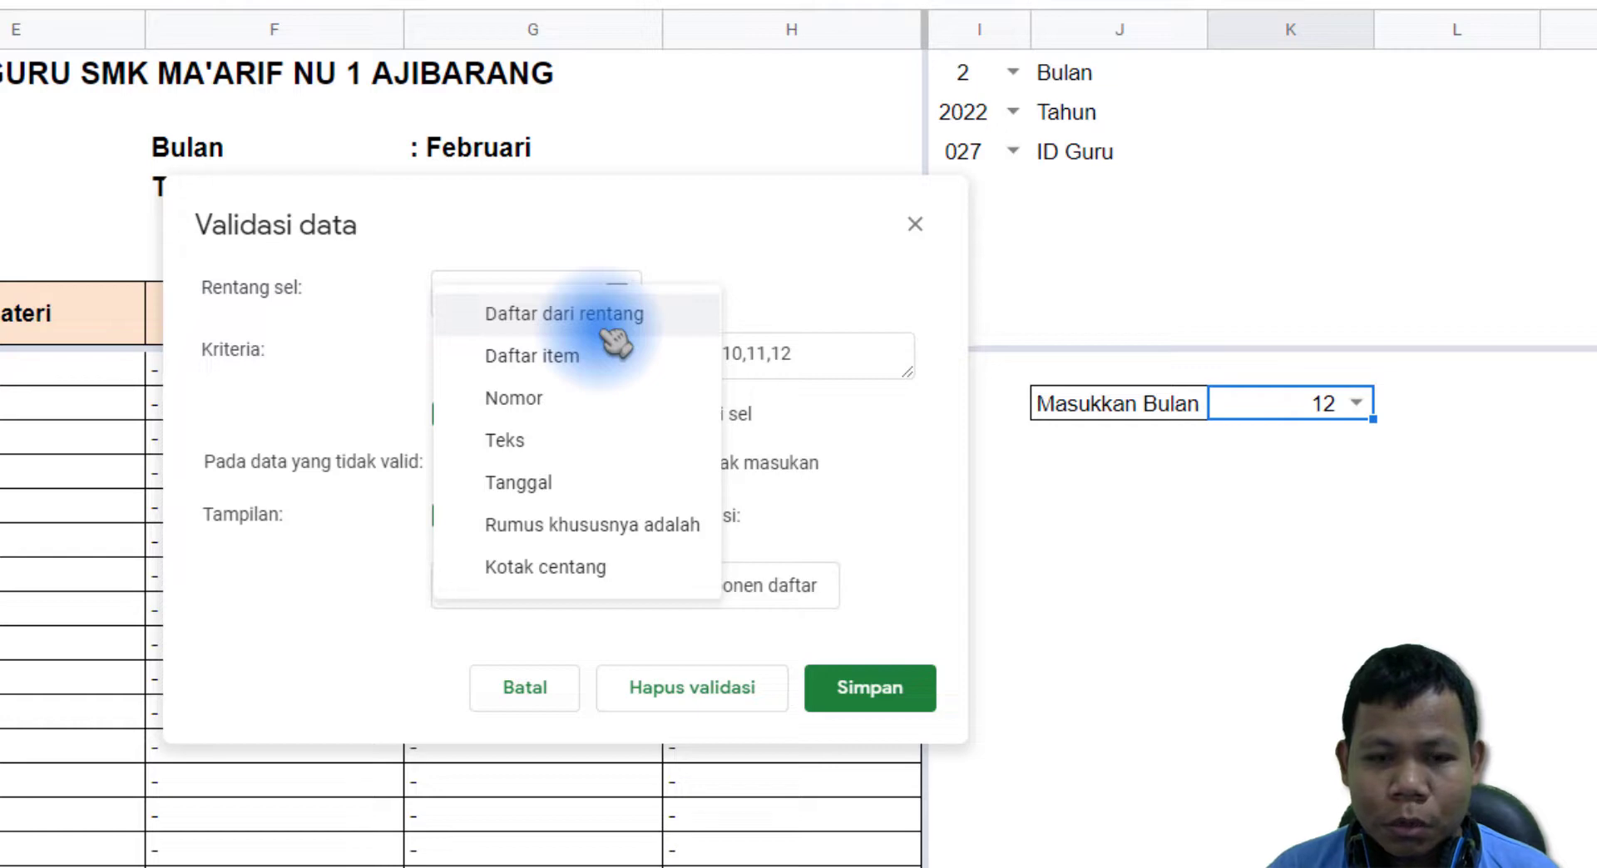
pyautogui.click(545, 214)
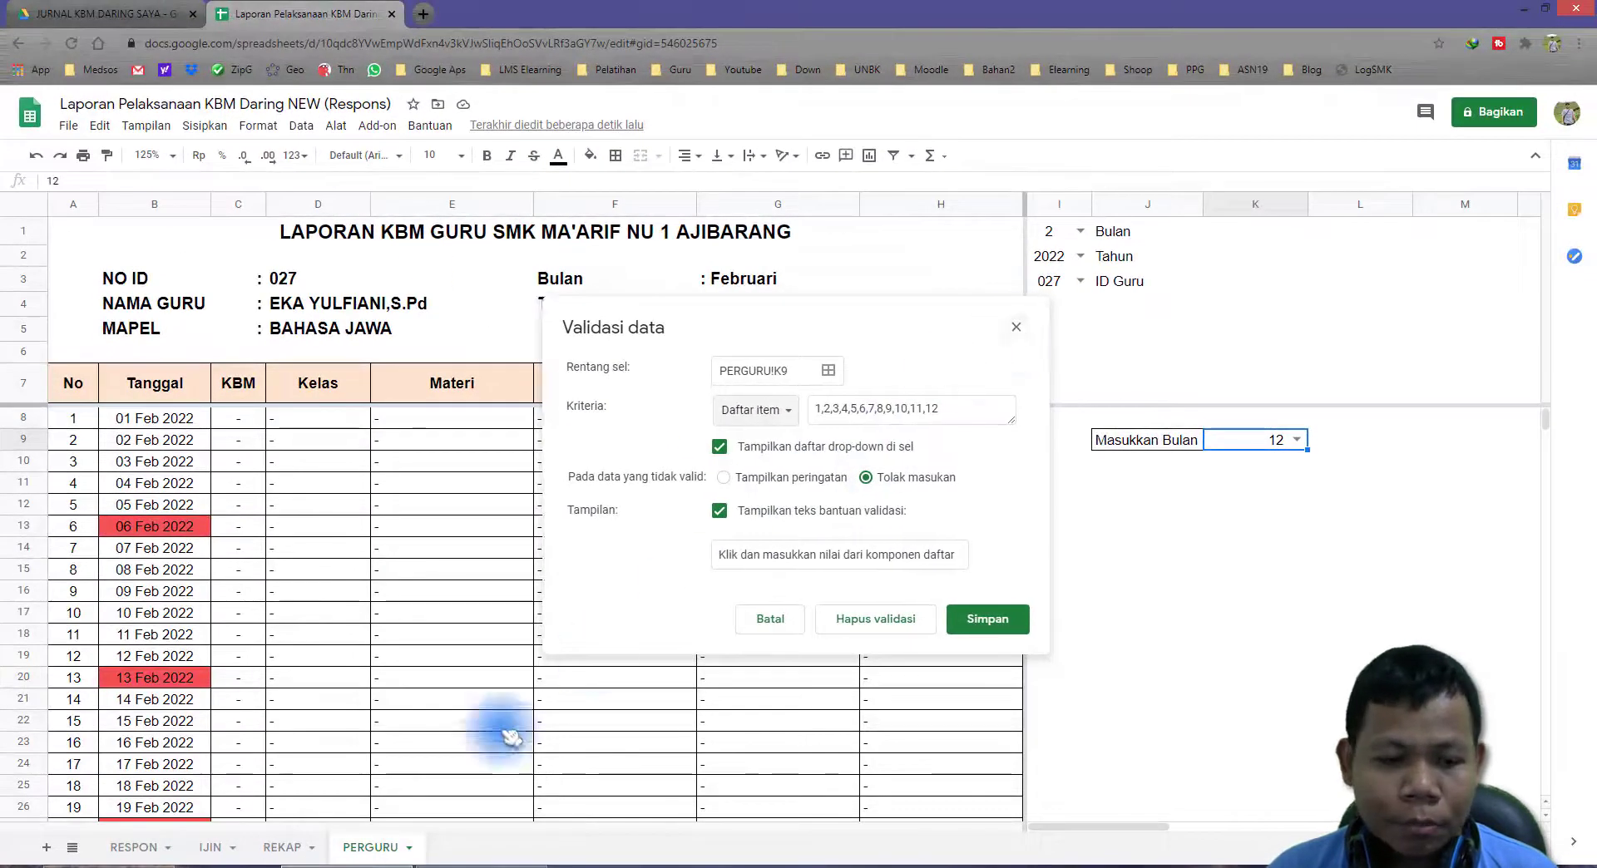
pyautogui.click(510, 736)
# Examine the teacher IDs from the first row downward in the REKAP sheet's ID GURU column.
pyautogui.click(279, 847)
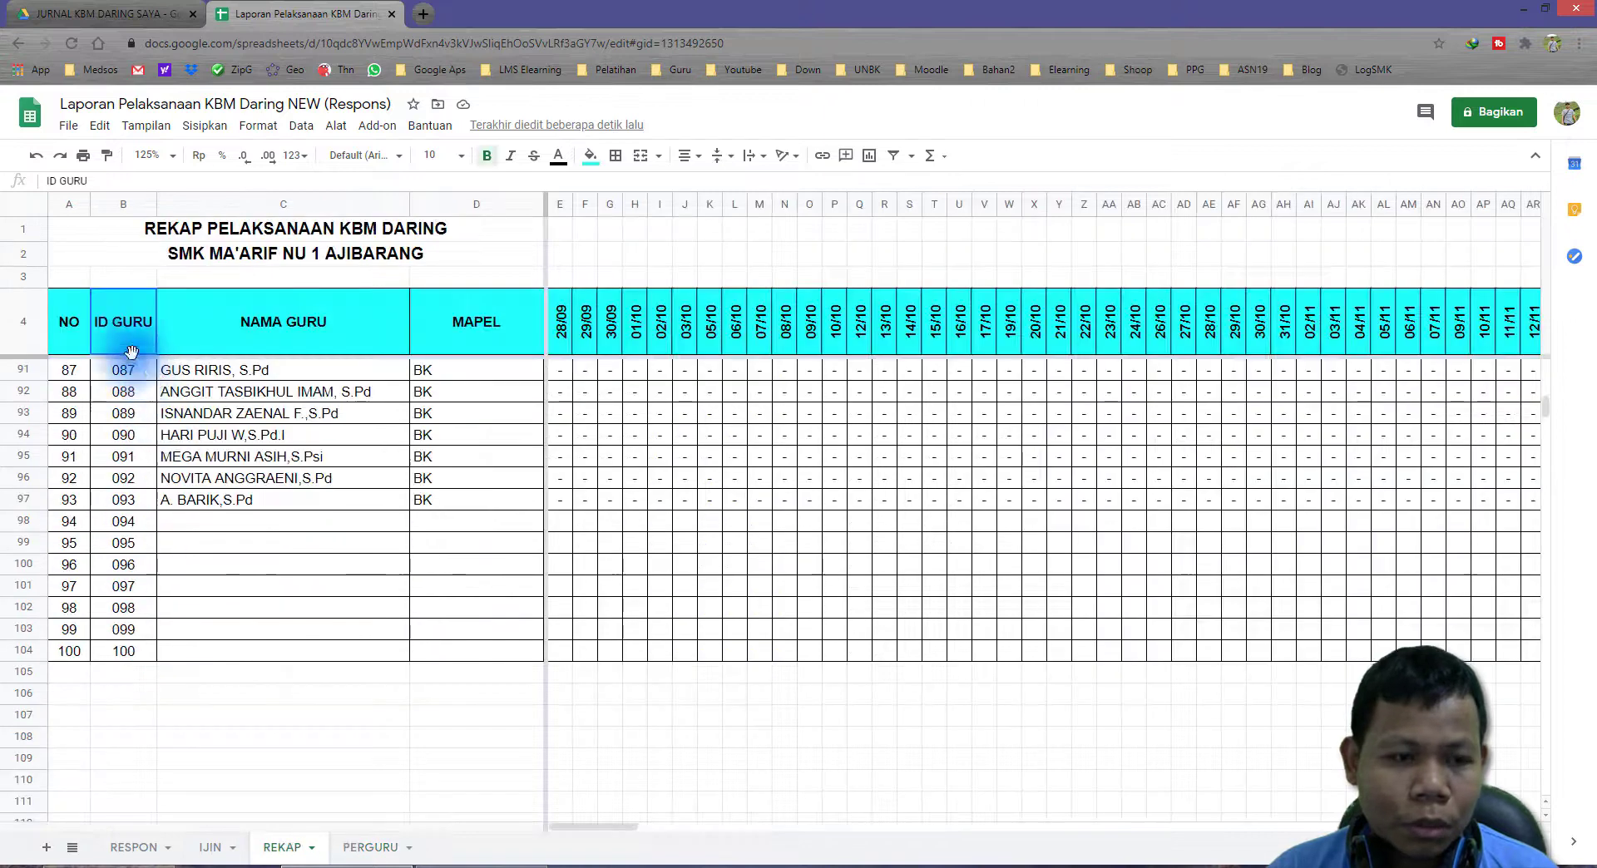
pyautogui.press('Down')
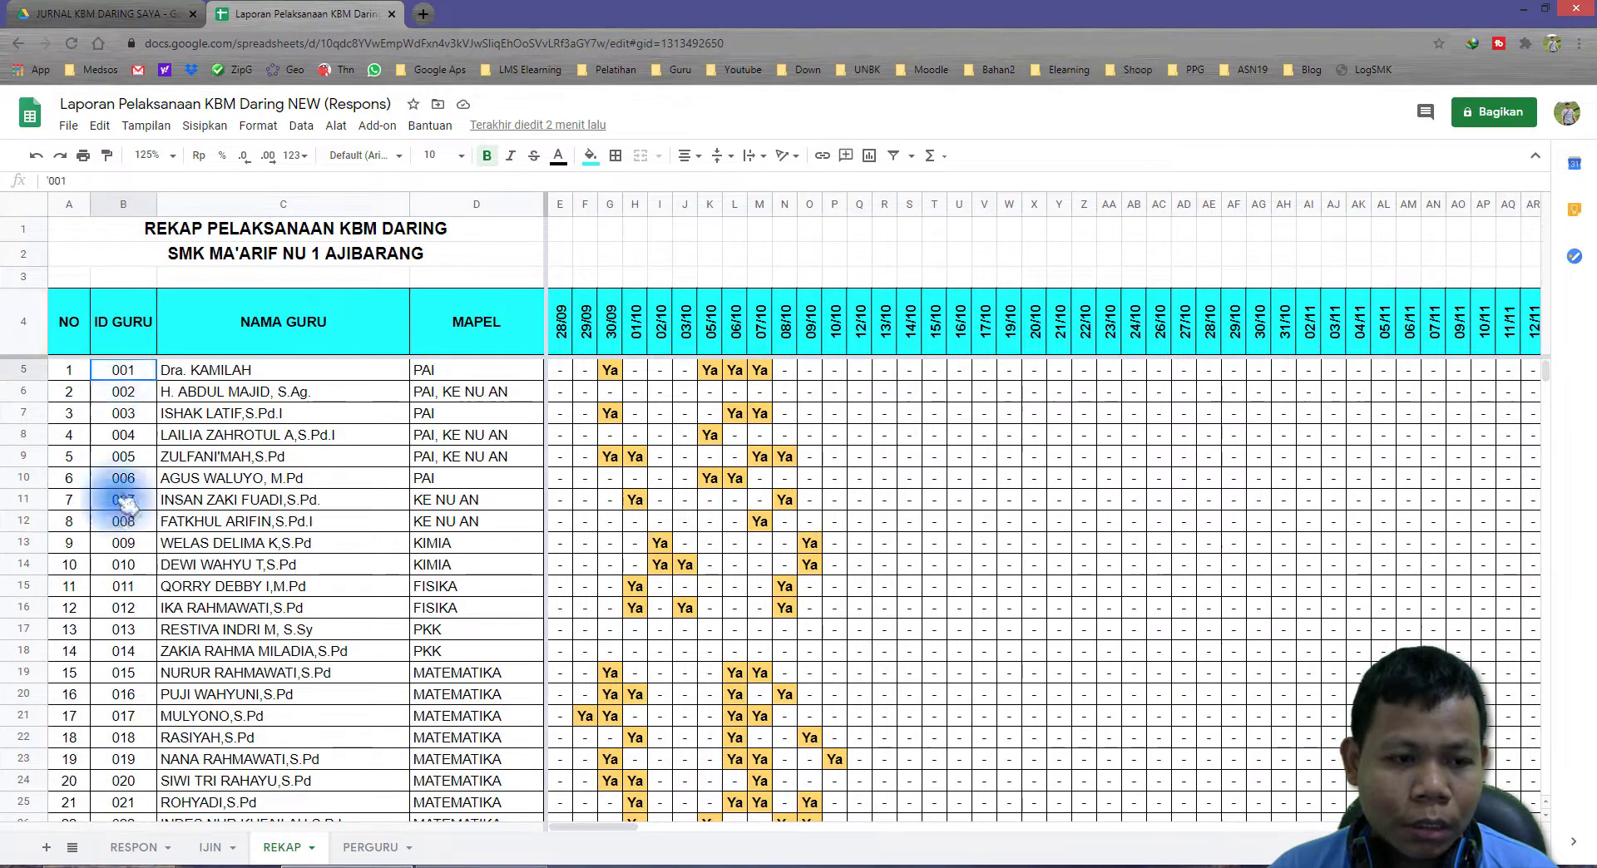
pyautogui.moveTo(125, 503); pyautogui.dragTo(131, 589)
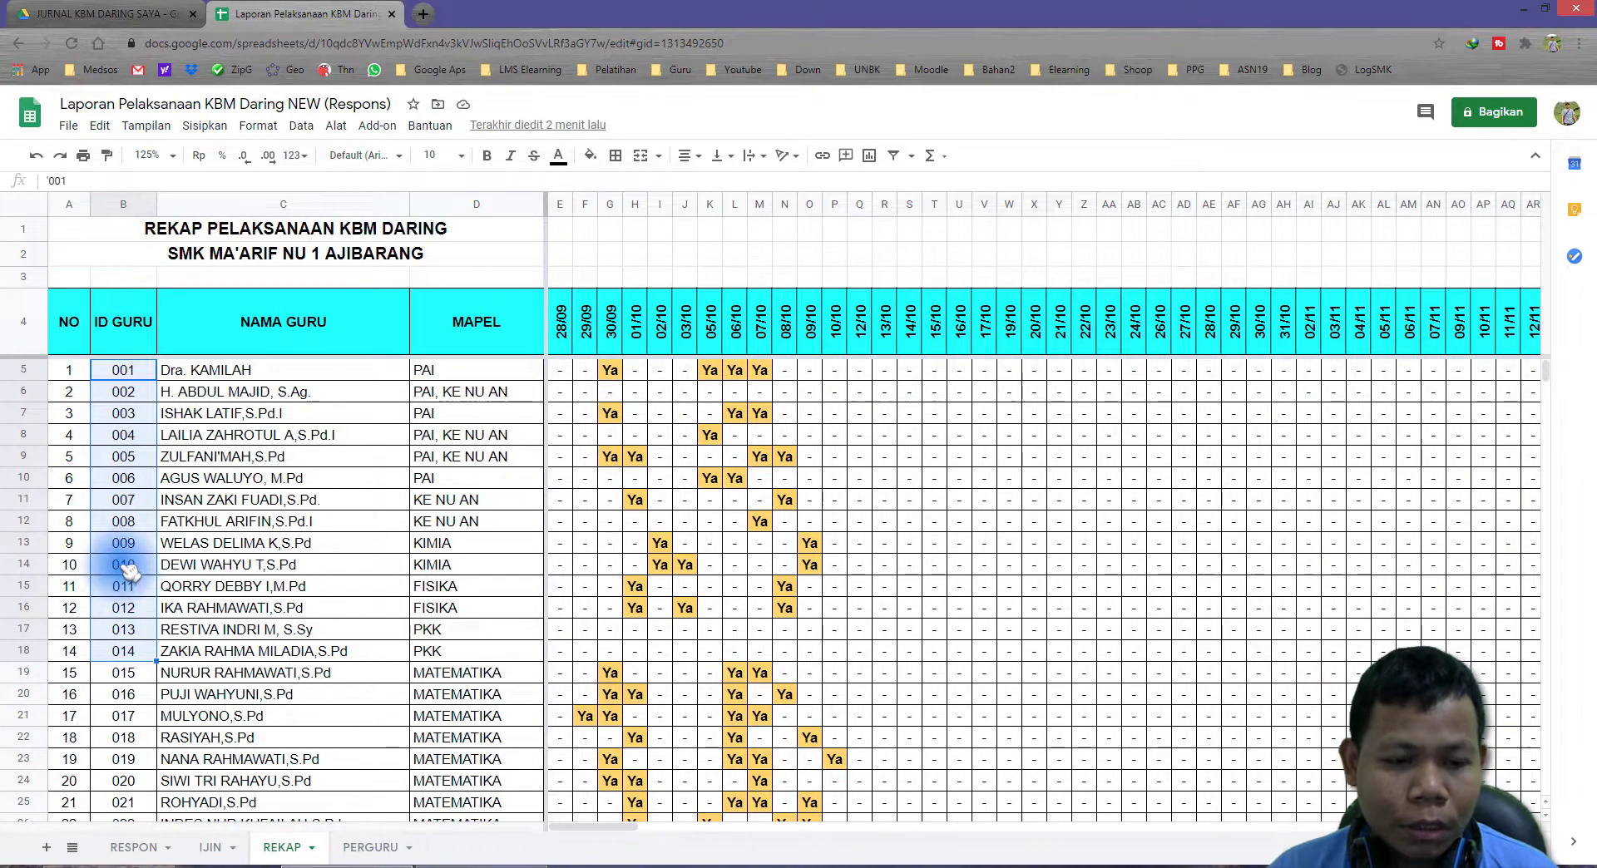
# Label PERGURU cell J10 "ID Guru" and apply all borders to J10:K10.
pyautogui.click(338, 848)
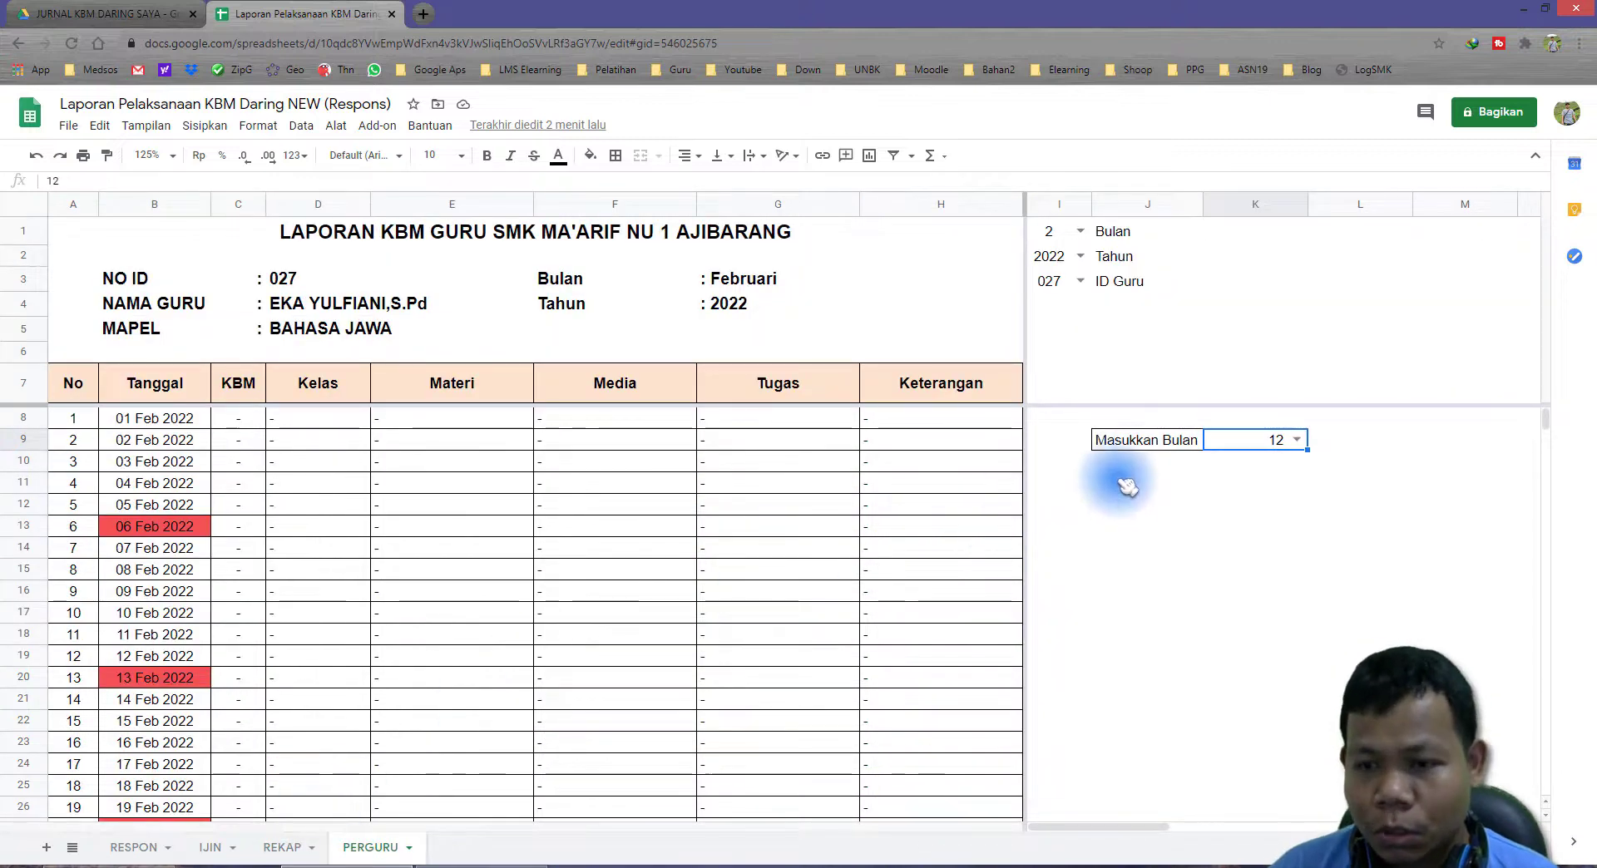
pyautogui.click(1143, 465)
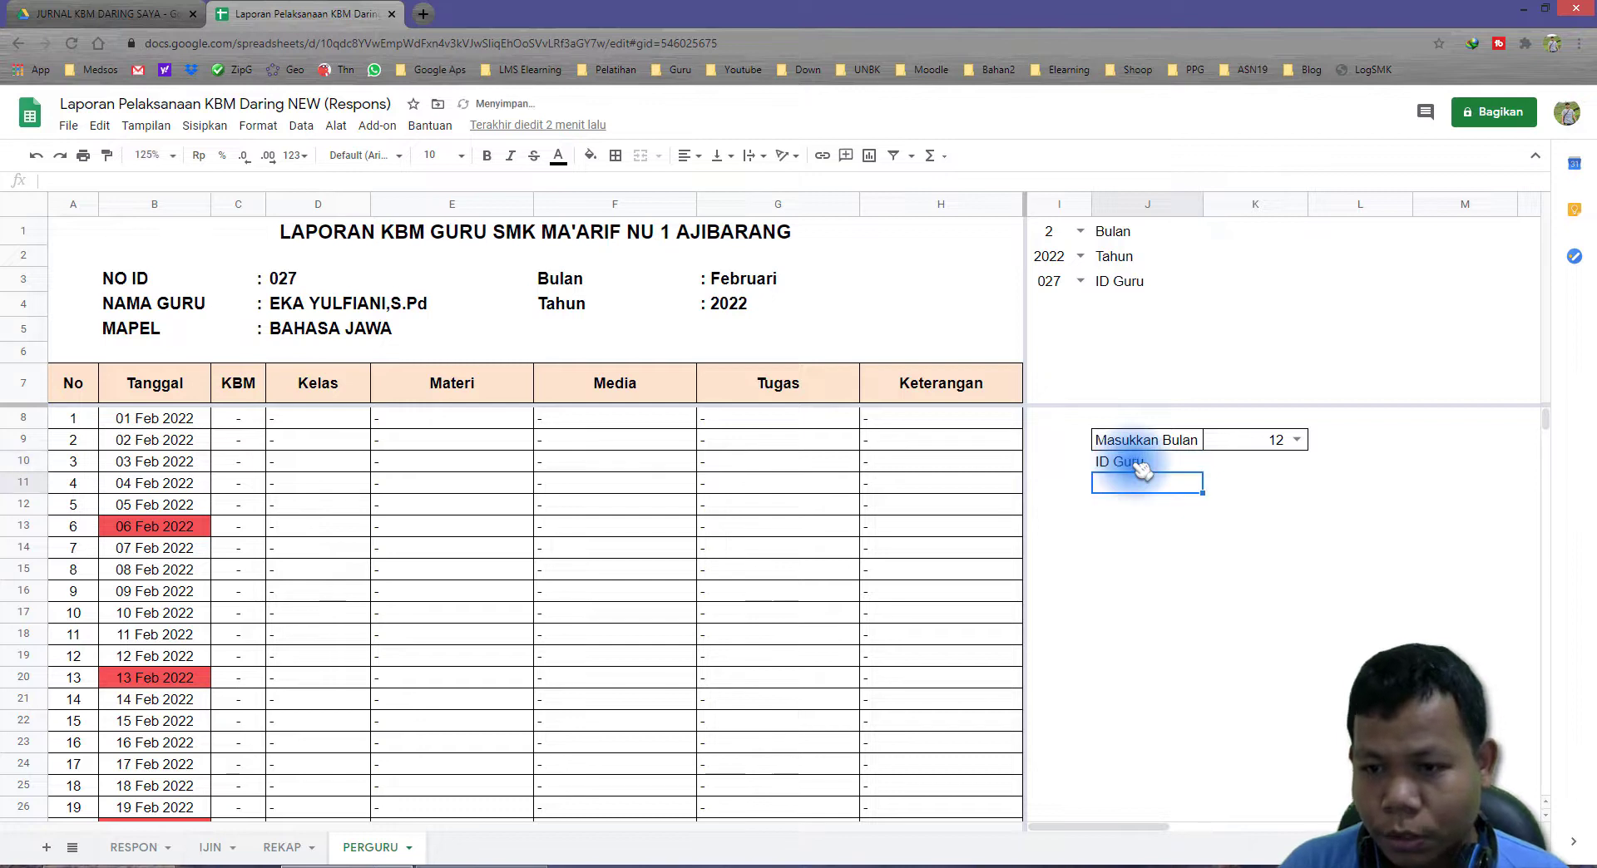
pyautogui.press('Up')
pyautogui.press('Right')
pyautogui.moveTo(1143, 468); pyautogui.dragTo(1223, 462)
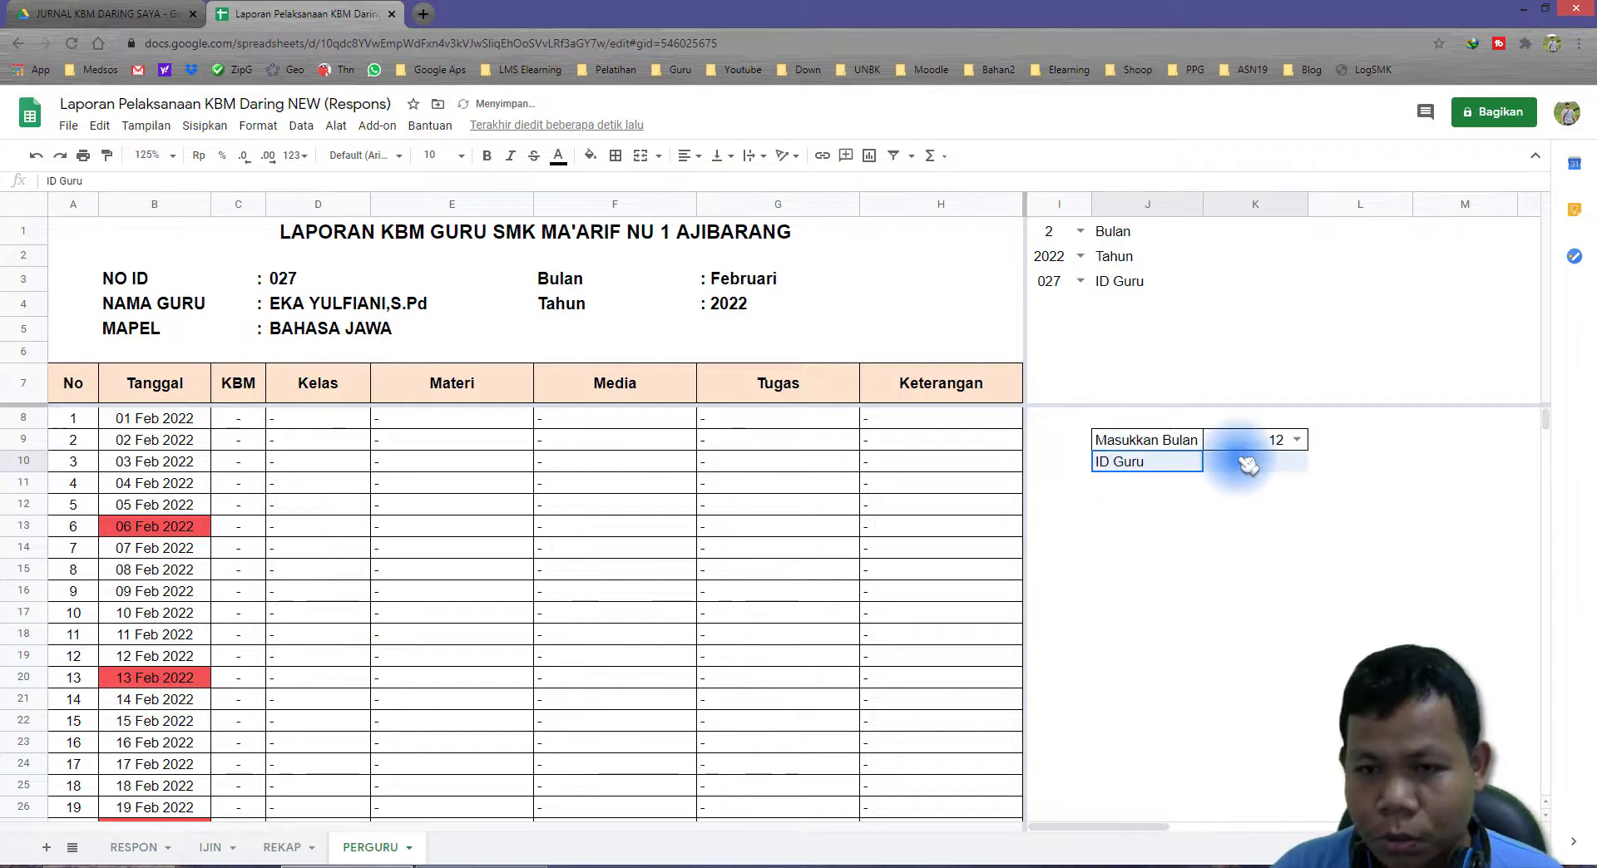
pyautogui.click(615, 155)
pyautogui.click(624, 189)
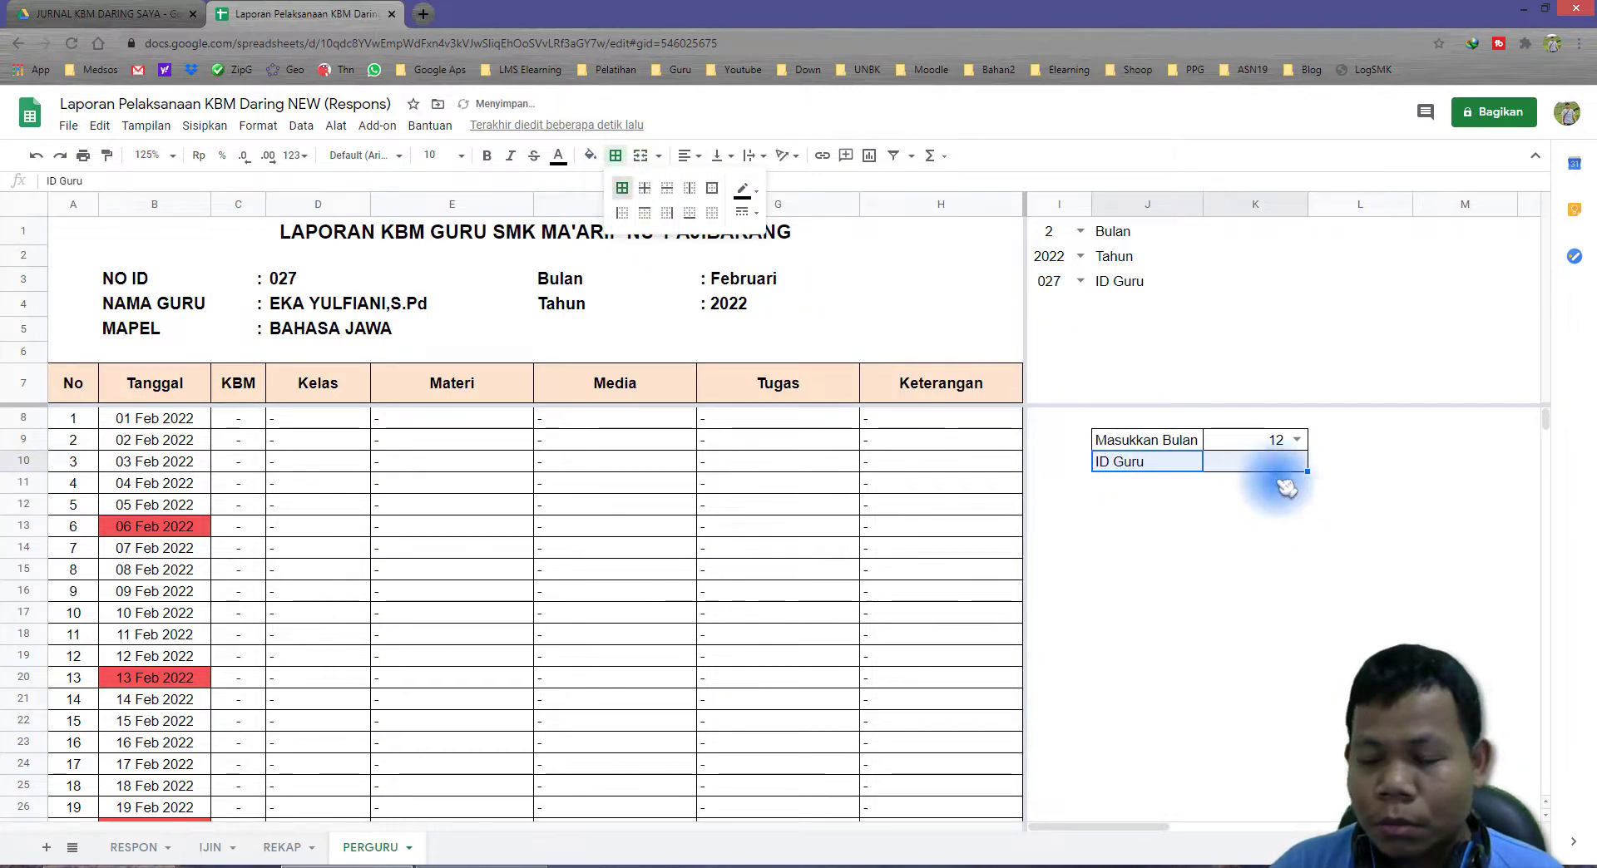
# Check REKAP's ID GURU column as the list source for PERGURU cell K10.
pyautogui.click(1275, 466)
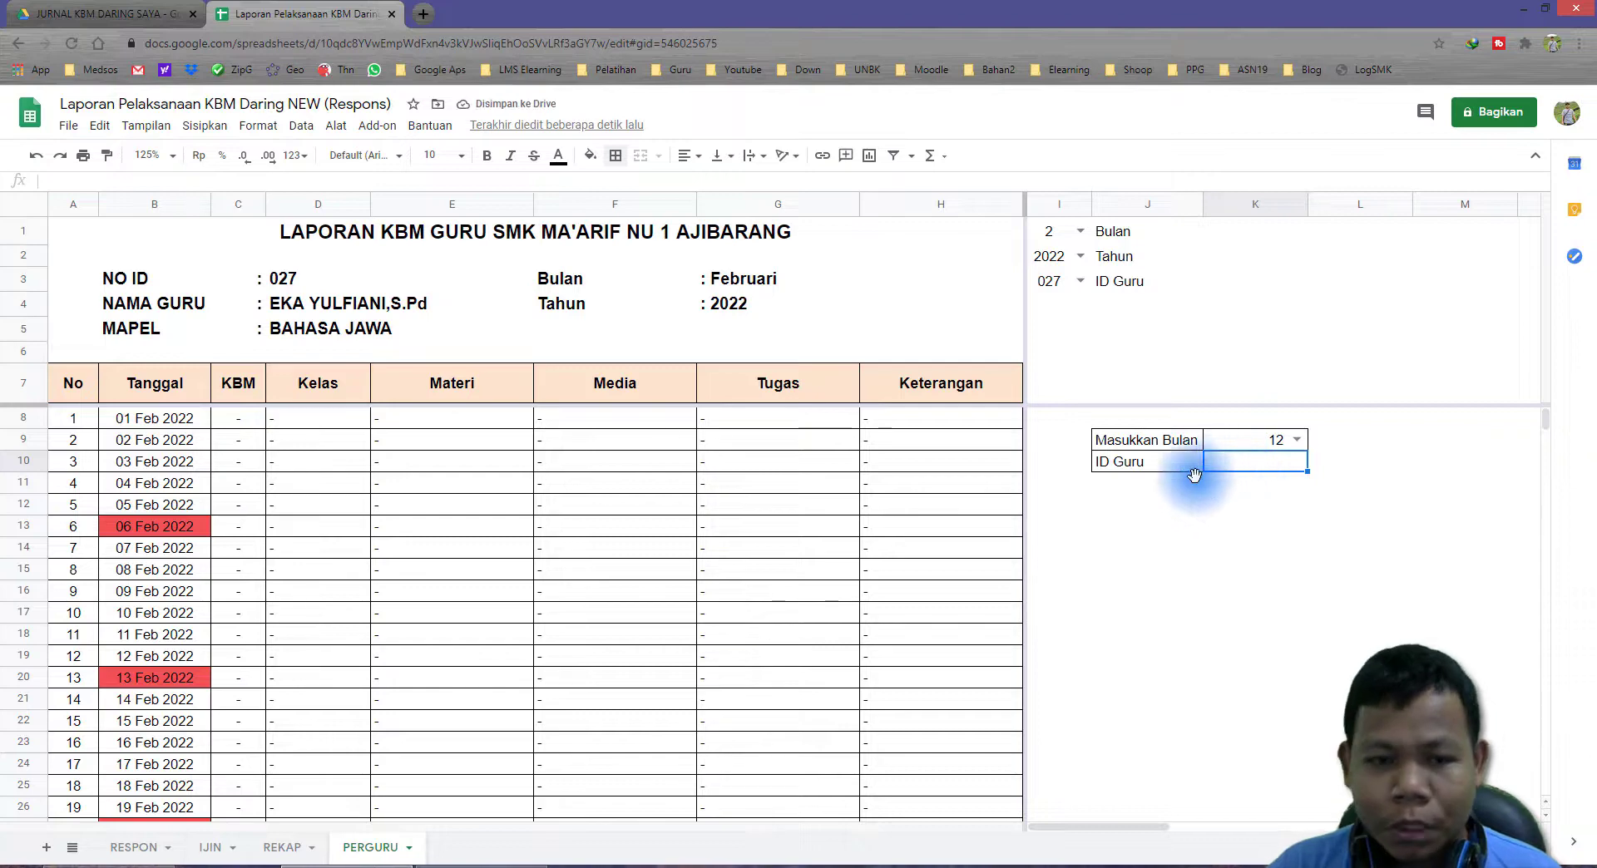
pyautogui.click(312, 848)
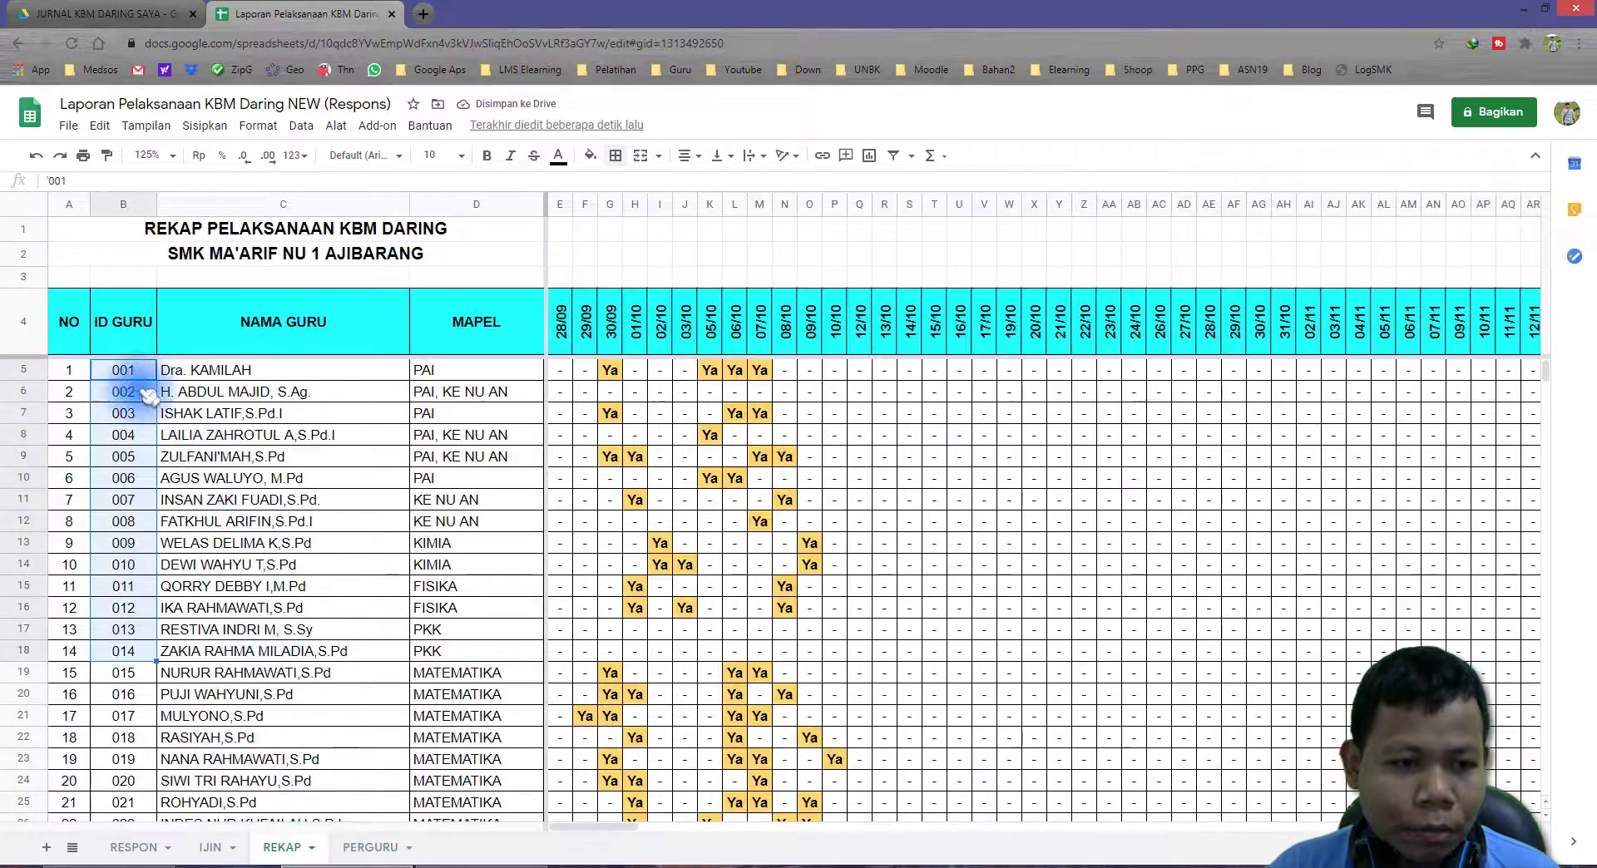
pyautogui.moveTo(123, 370); pyautogui.dragTo(124, 587)
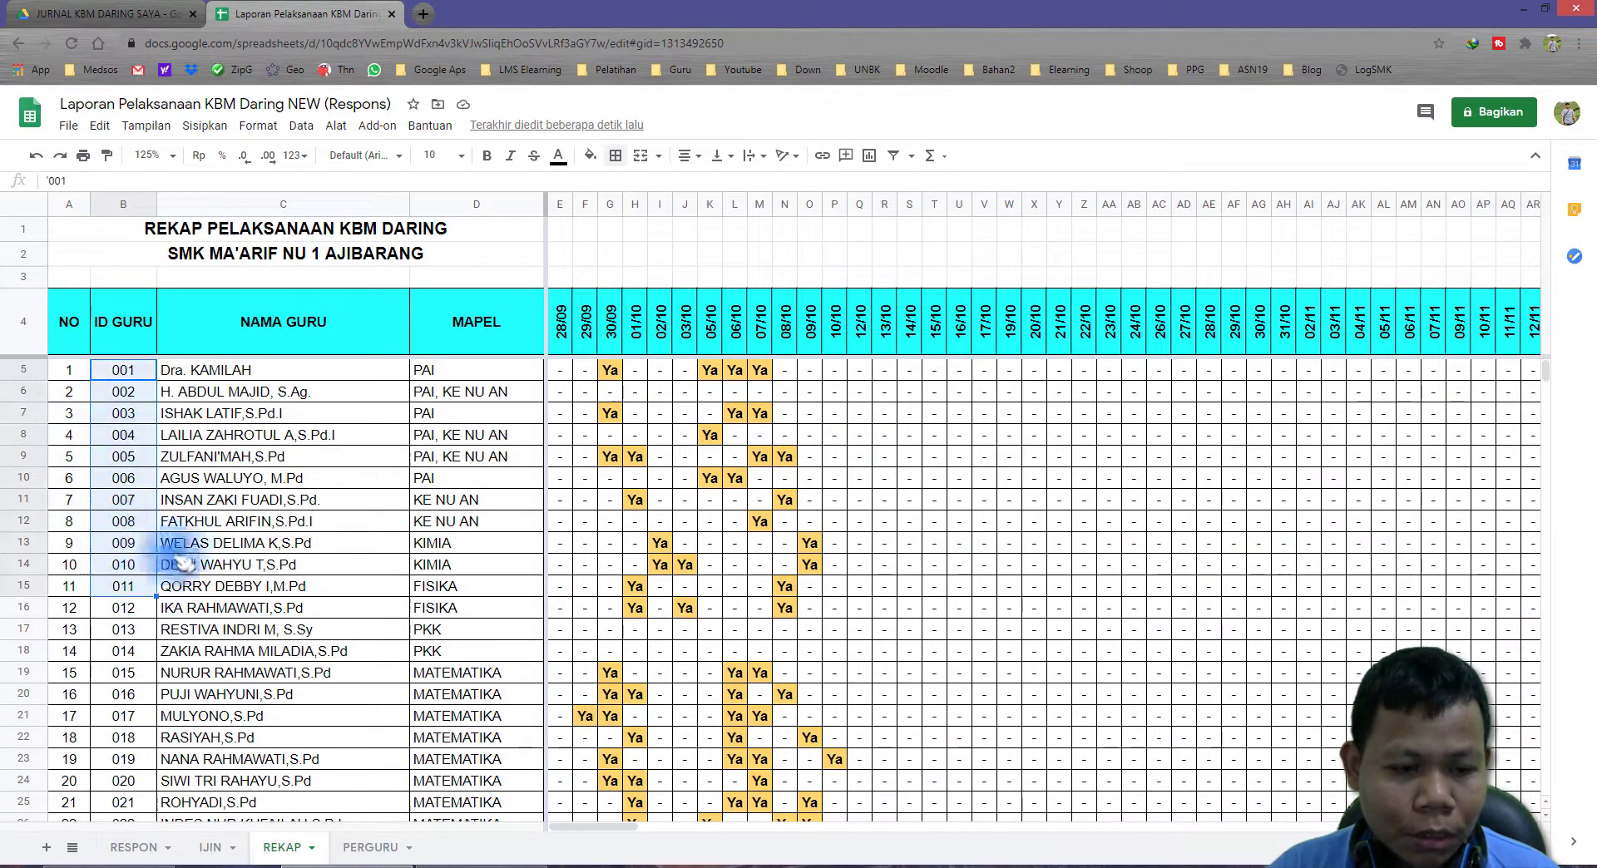
pyautogui.click(373, 848)
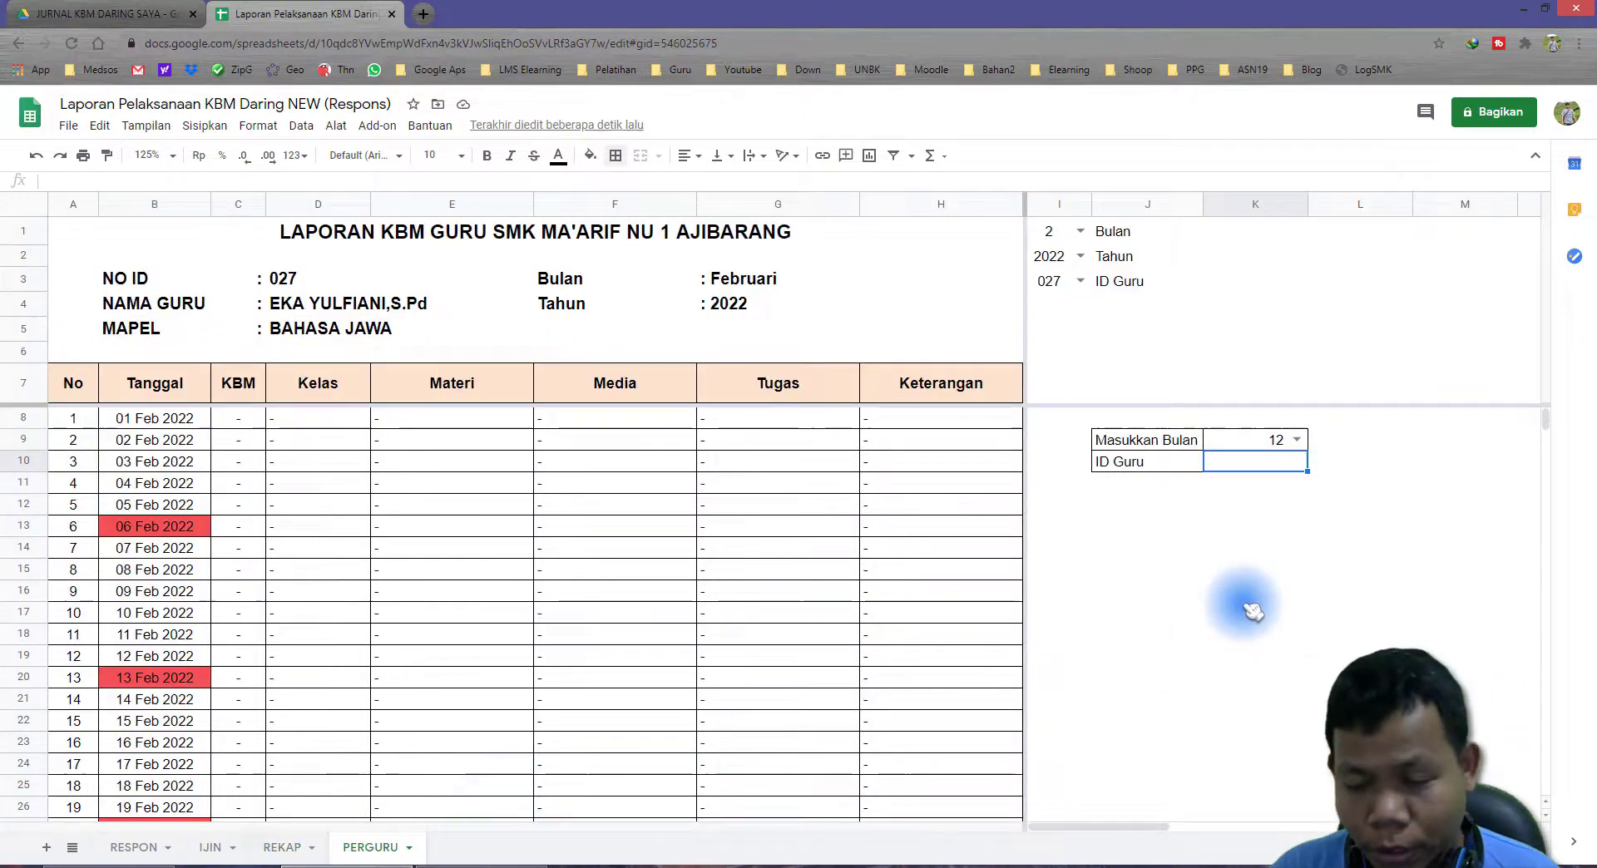
# Start a data validation rule for PERGURU cell K10 with the criterion Daftar dari rentang.
pyautogui.rightClick(1245, 464)
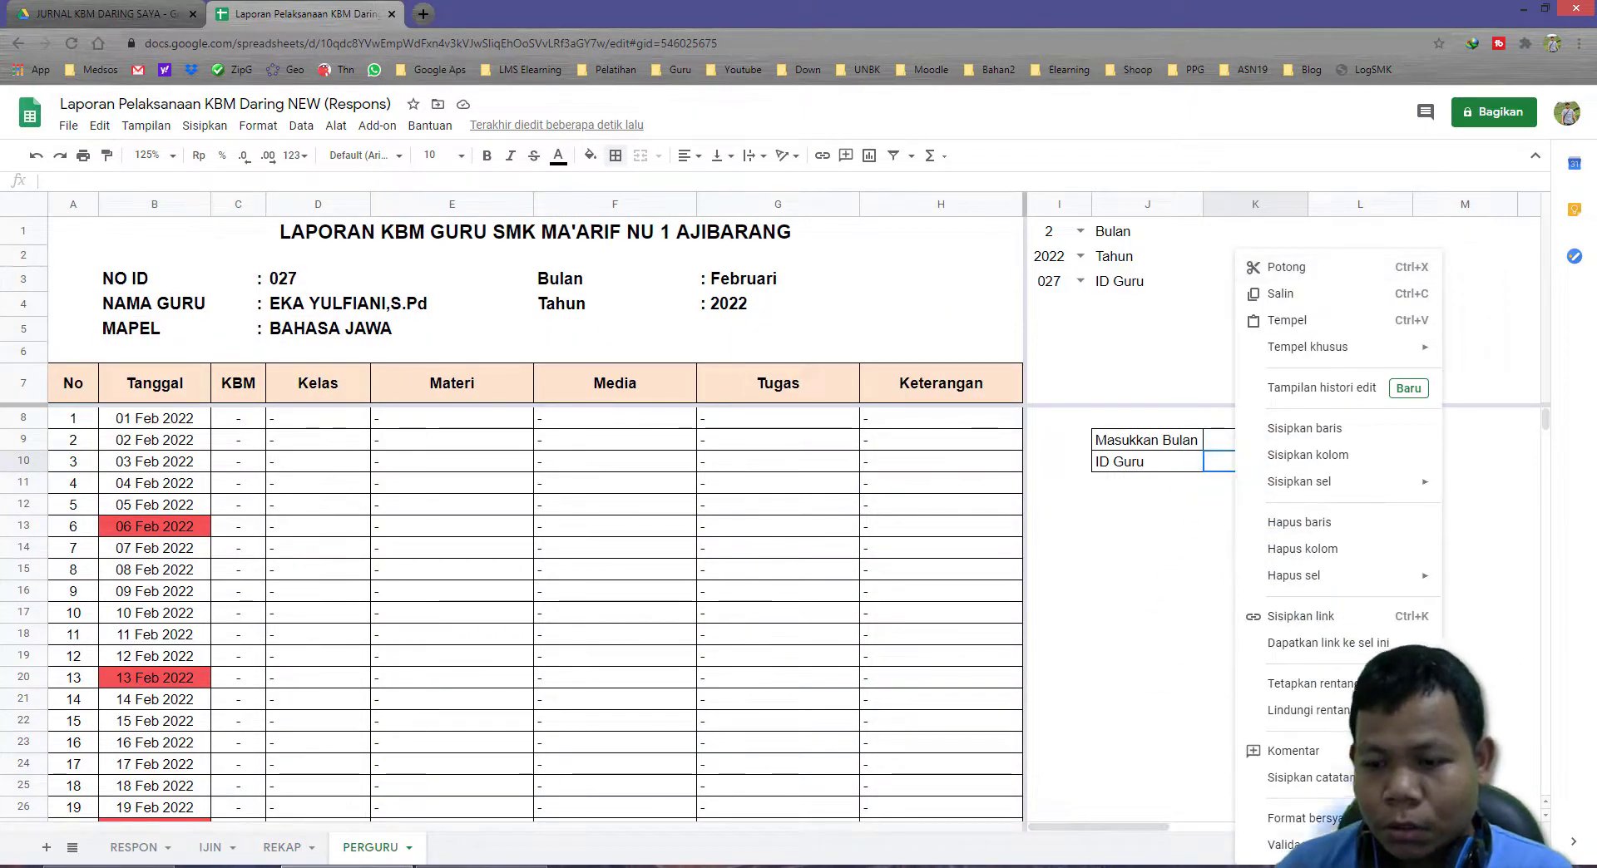
pyautogui.click(1281, 846)
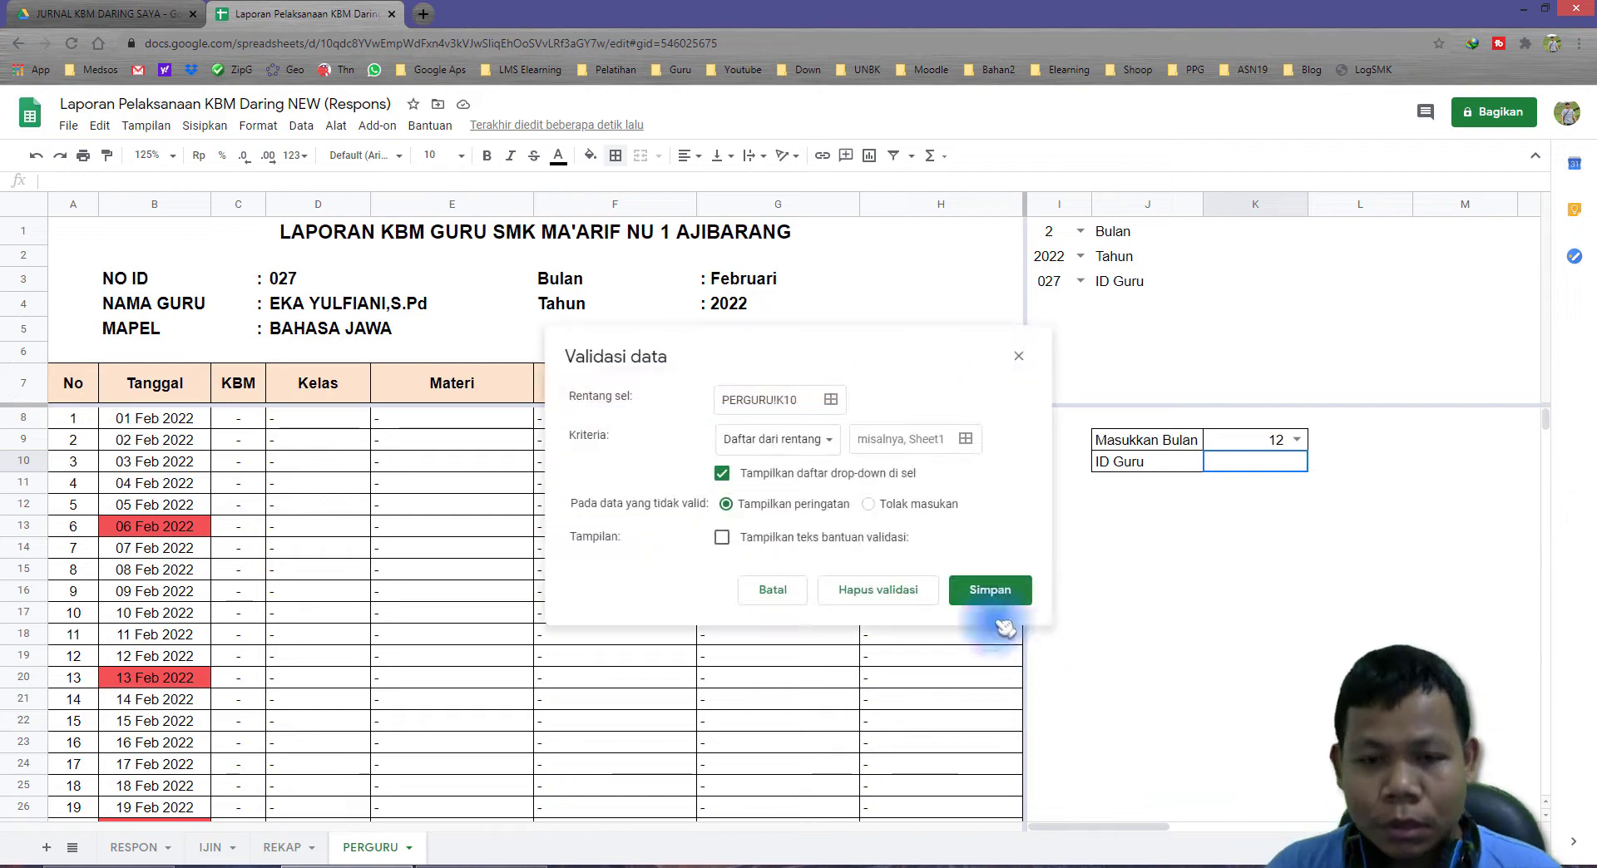
pyautogui.click(769, 436)
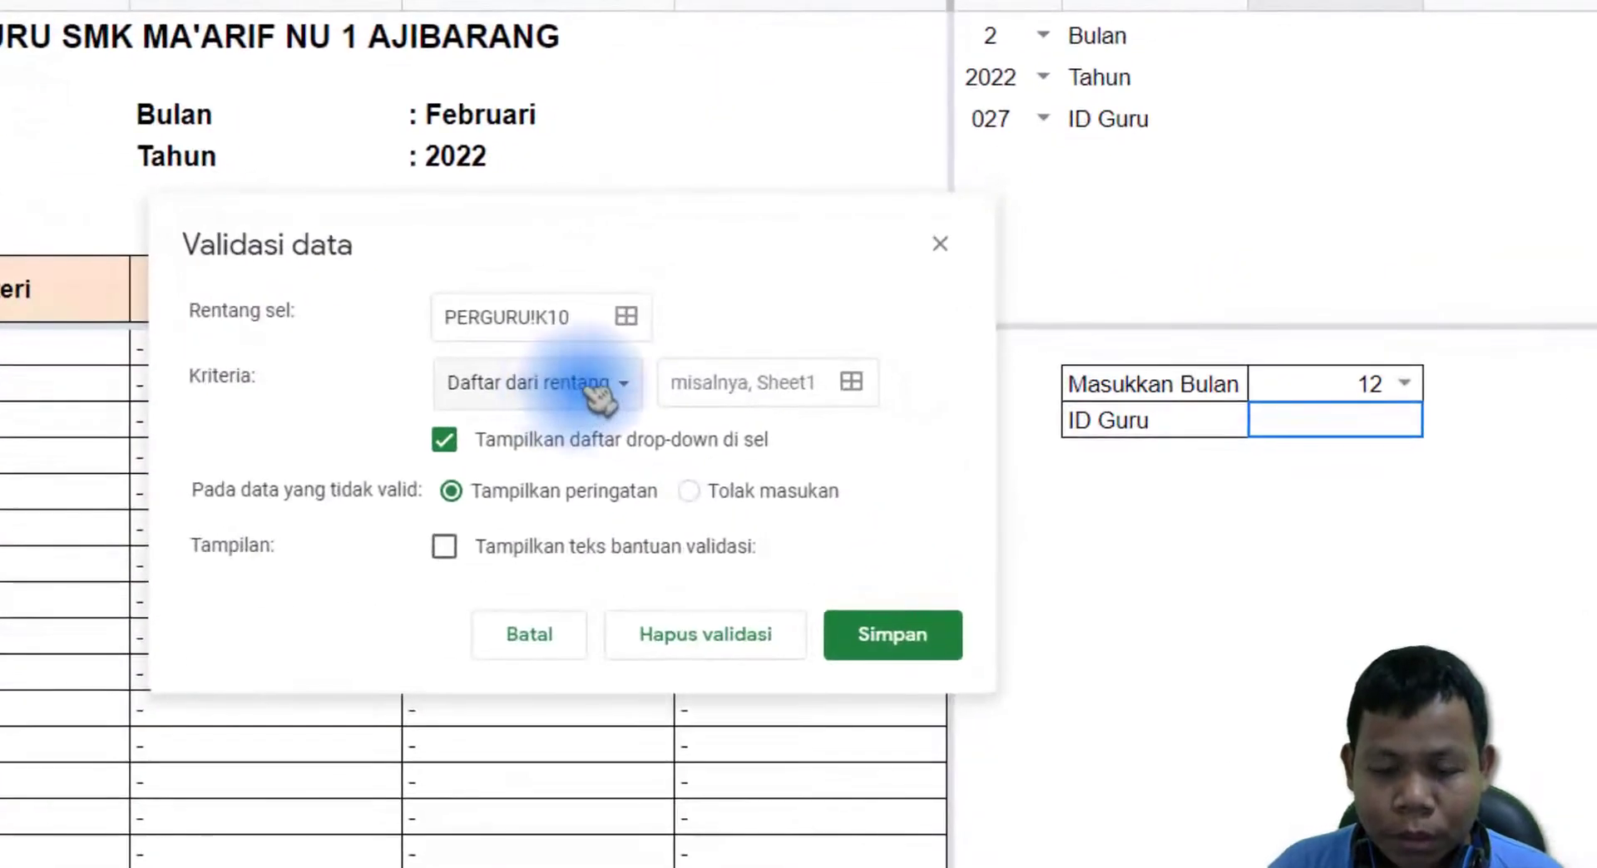
pyautogui.click(800, 441)
pyautogui.click(599, 391)
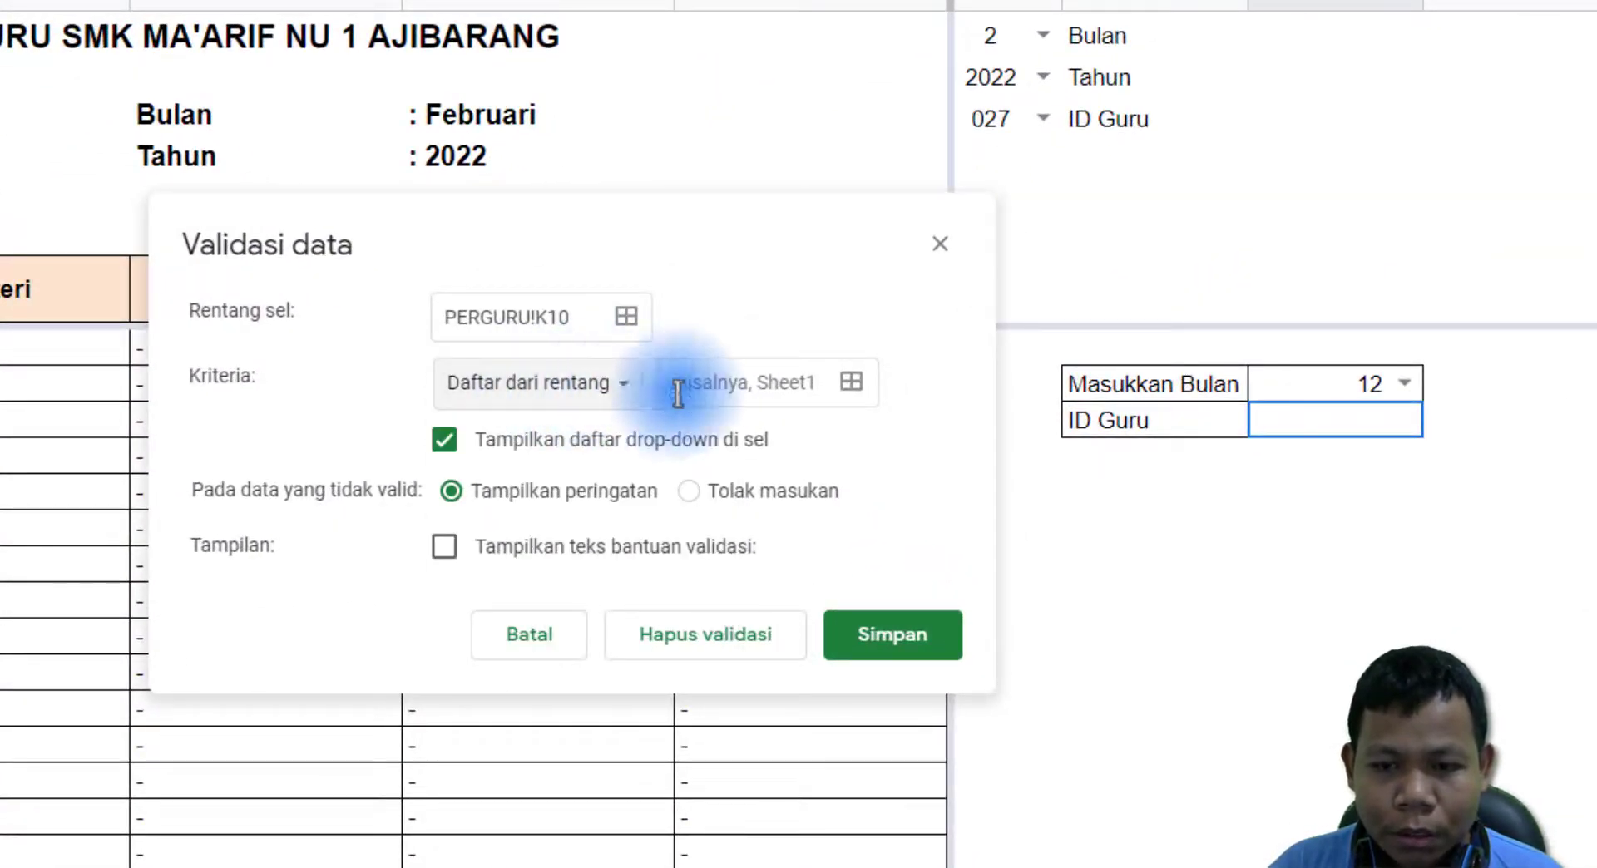
pyautogui.click(811, 382)
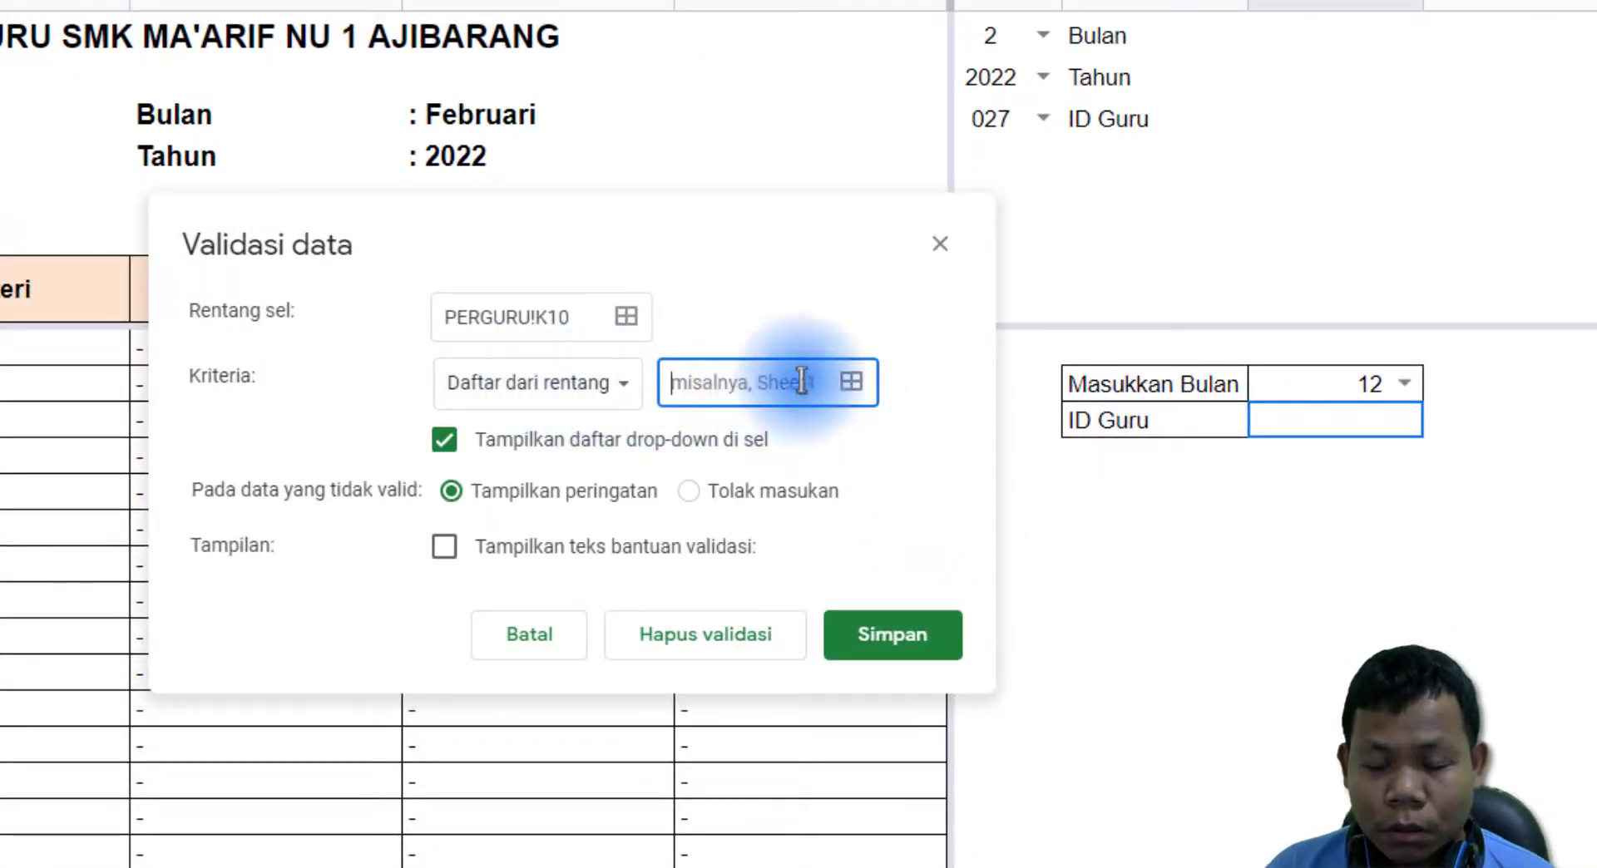
# Set the K10 validation rule's source range to REKAP!B5:B104 and save the rule.
pyautogui.click(857, 384)
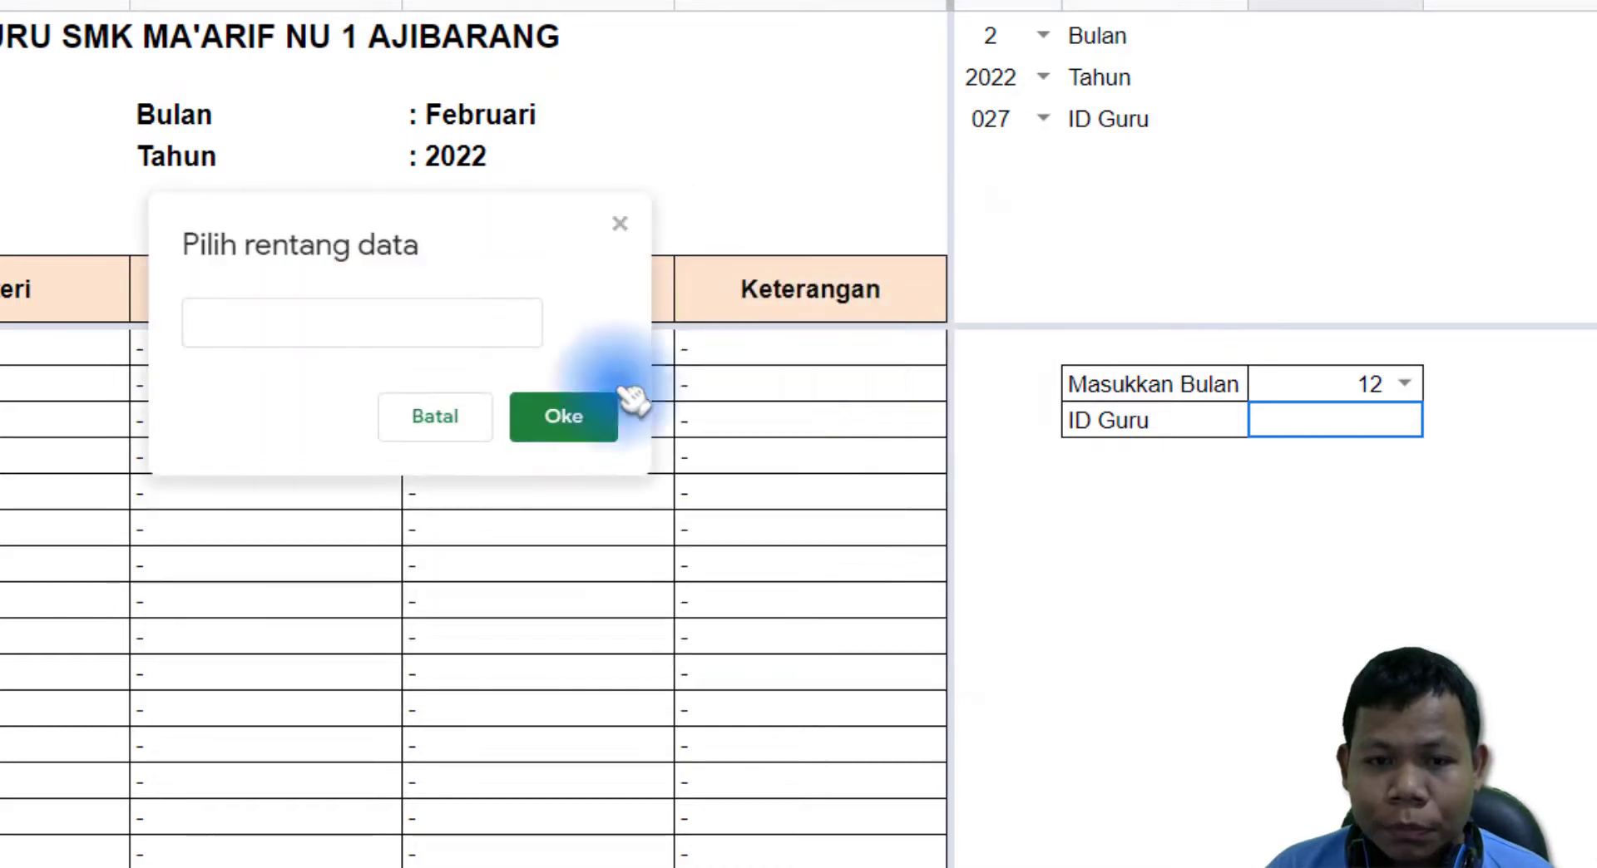
pyautogui.moveTo(351, 247); pyautogui.dragTo(507, 249)
pyautogui.click(451, 330)
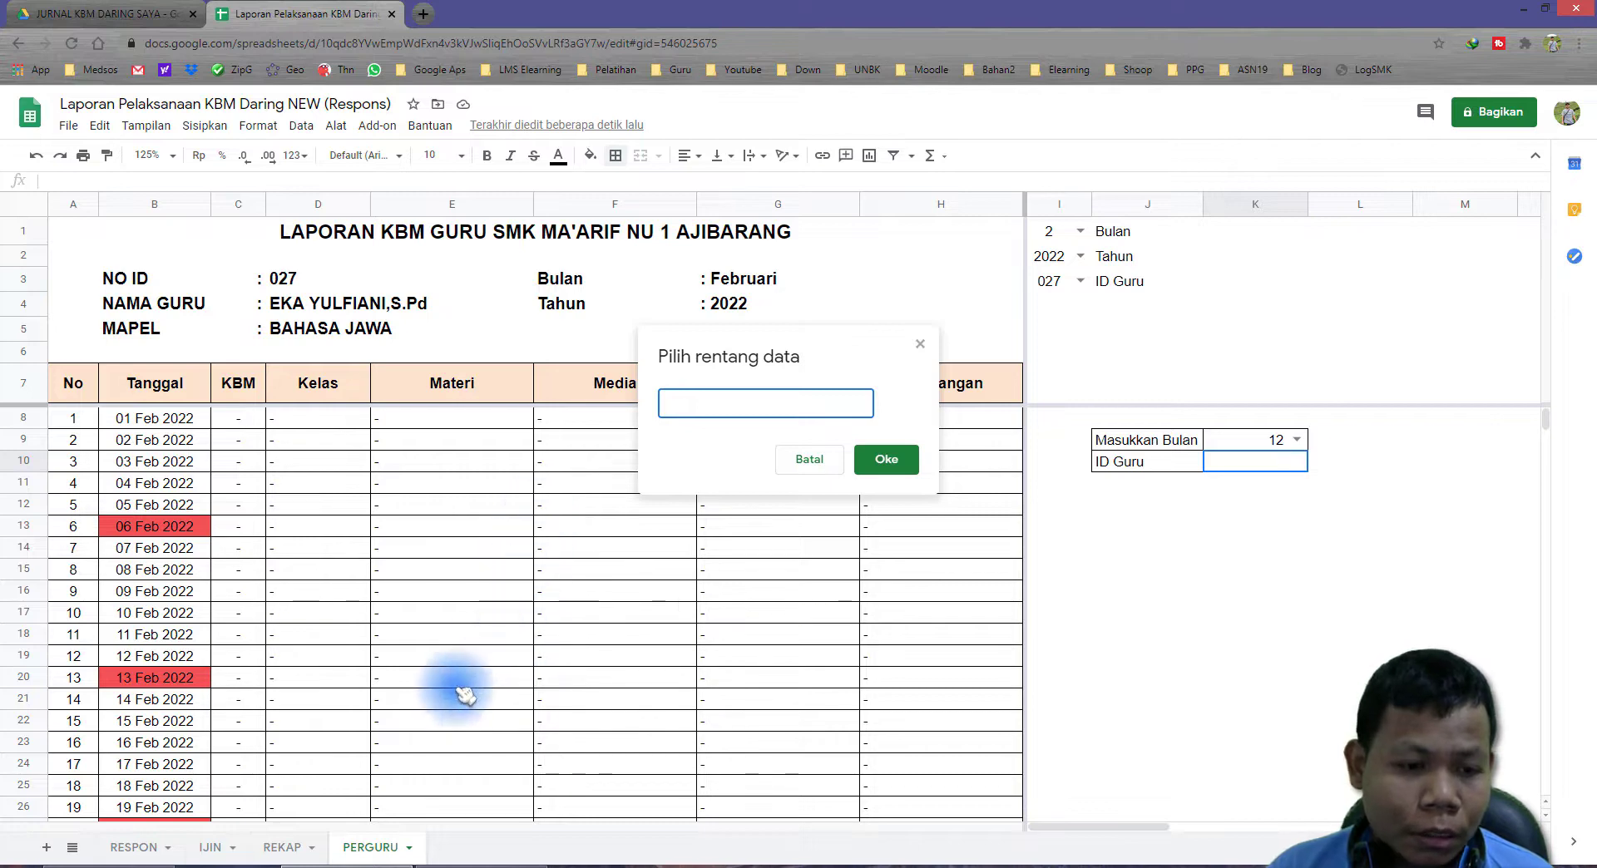
pyautogui.click(291, 850)
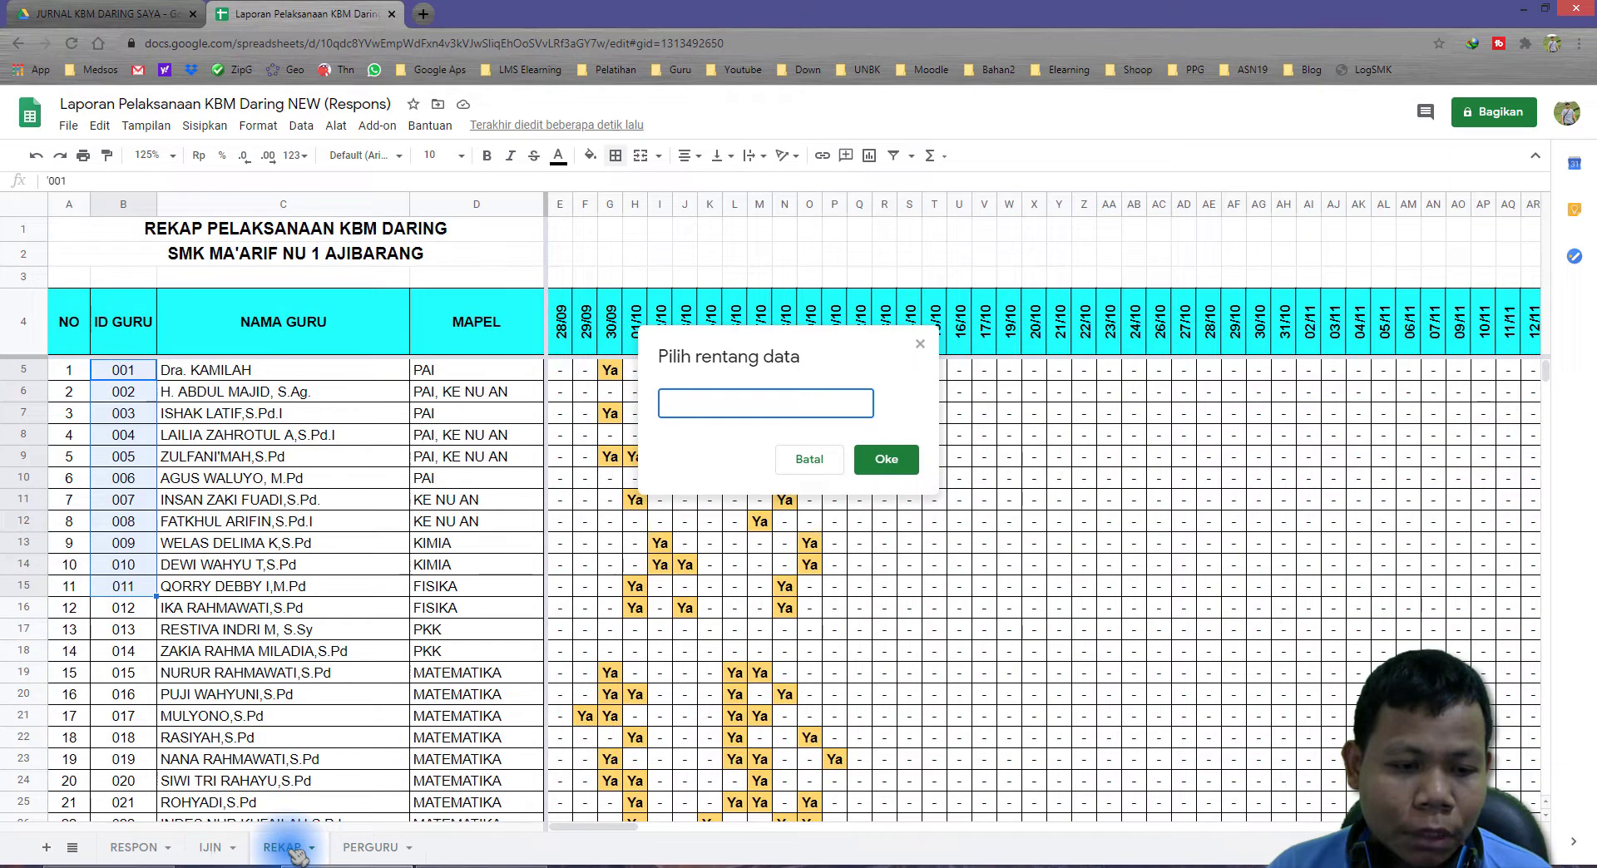
pyautogui.click(112, 363)
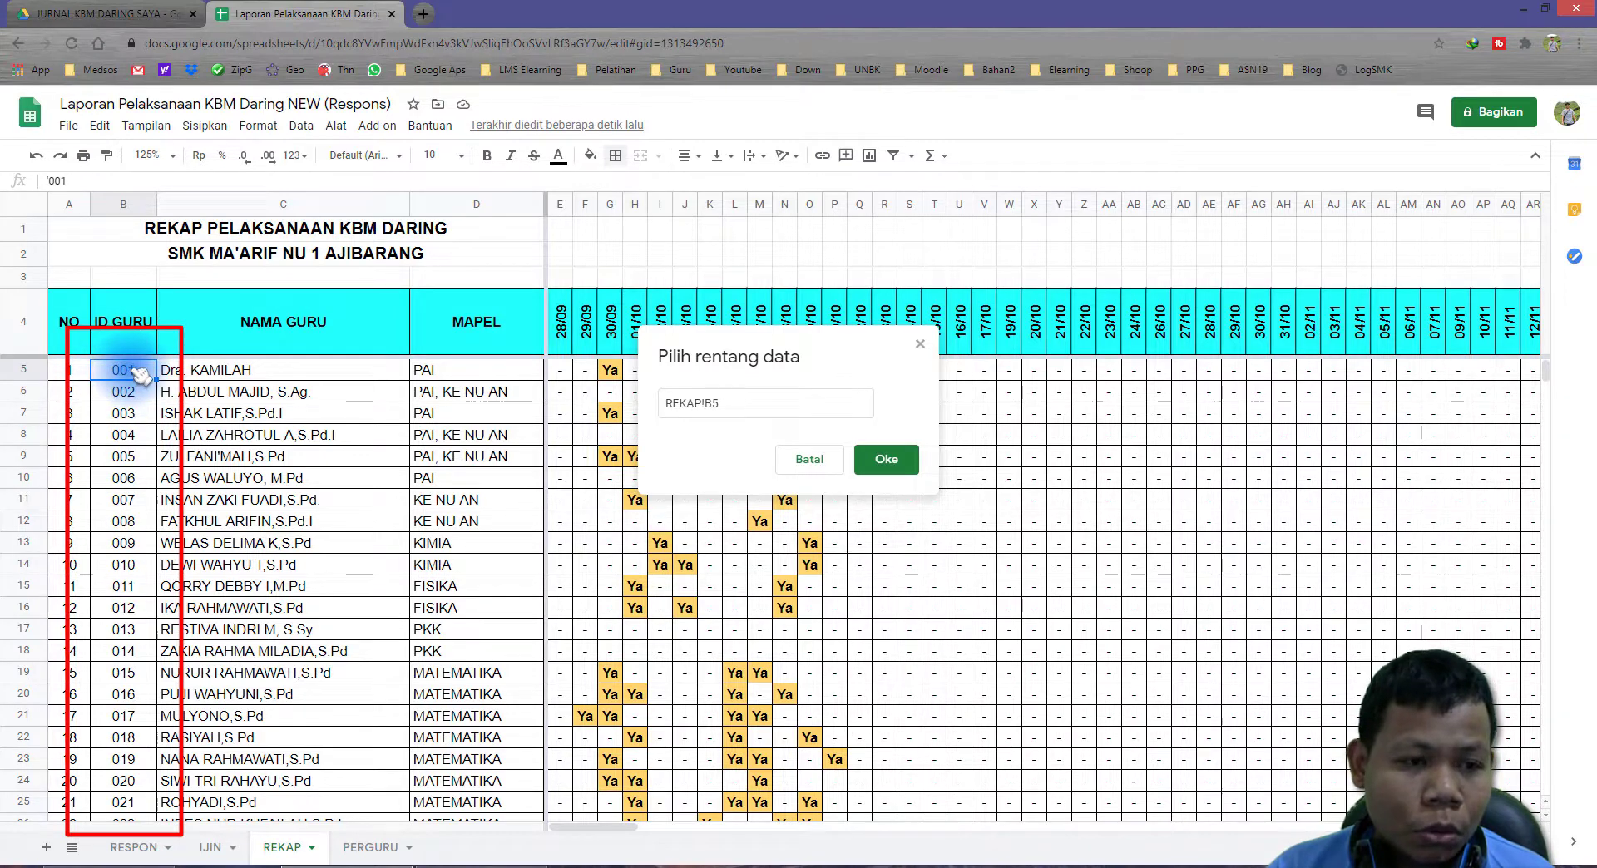
pyautogui.moveTo(141, 374); pyautogui.dragTo(128, 687)
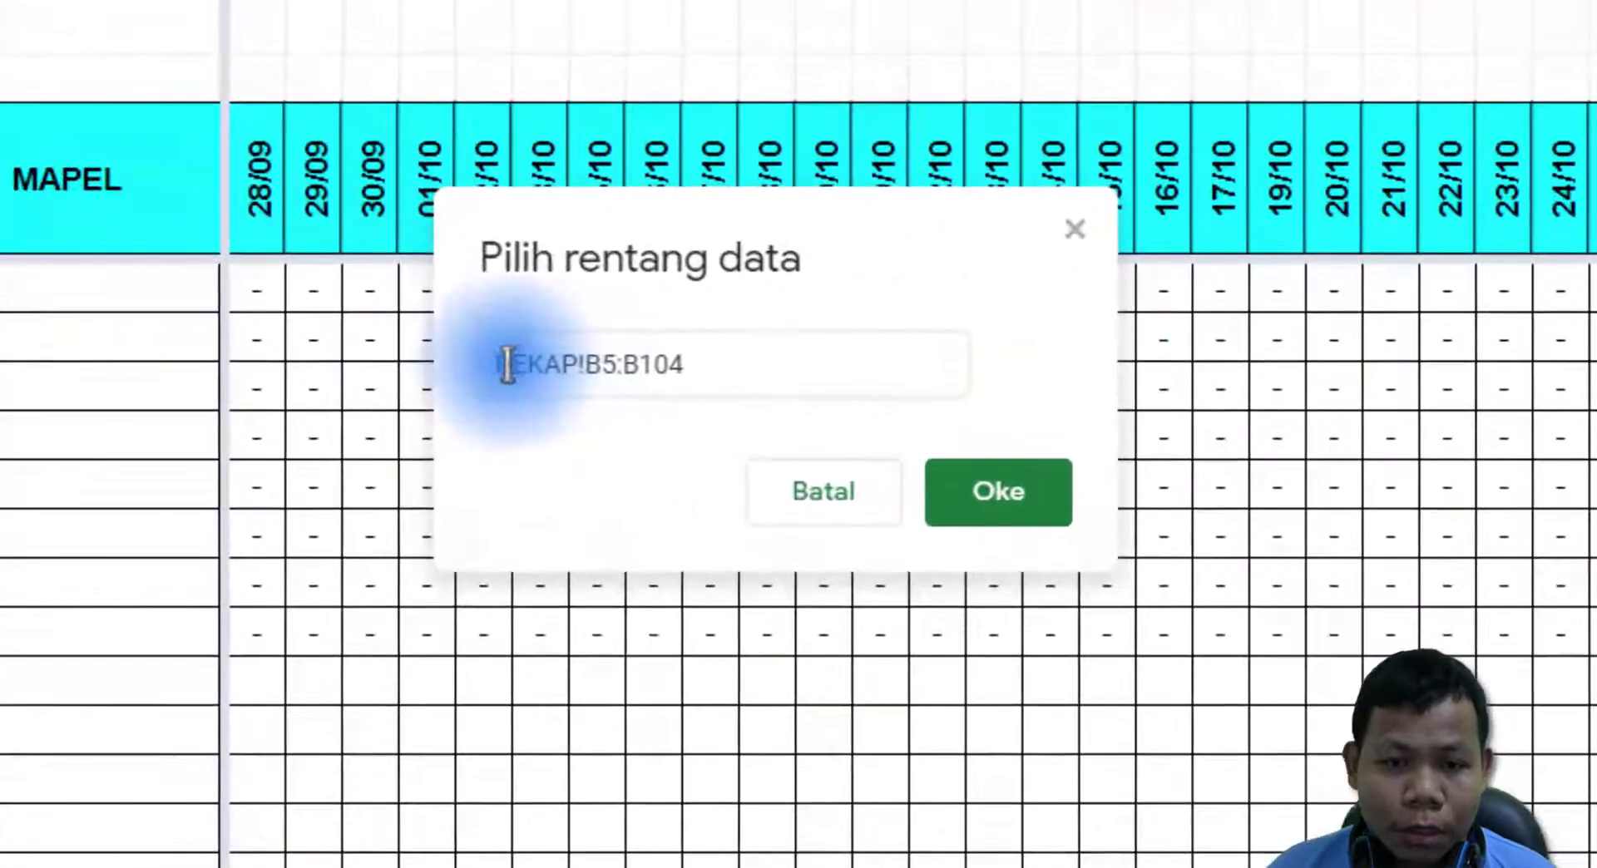
pyautogui.moveTo(553, 377); pyautogui.dragTo(693, 370)
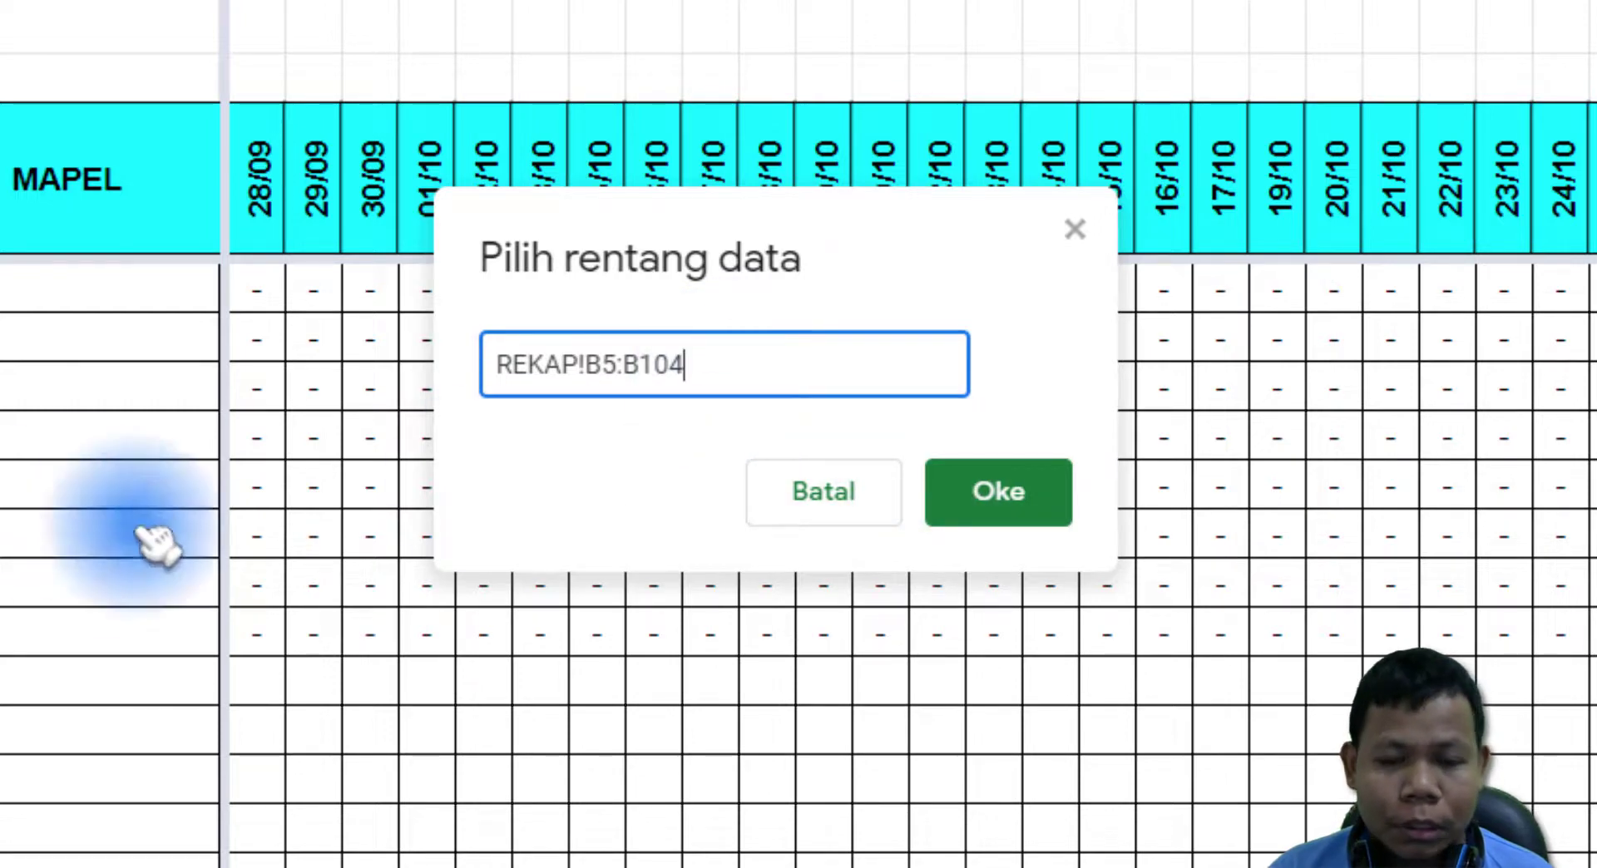
pyautogui.click(973, 491)
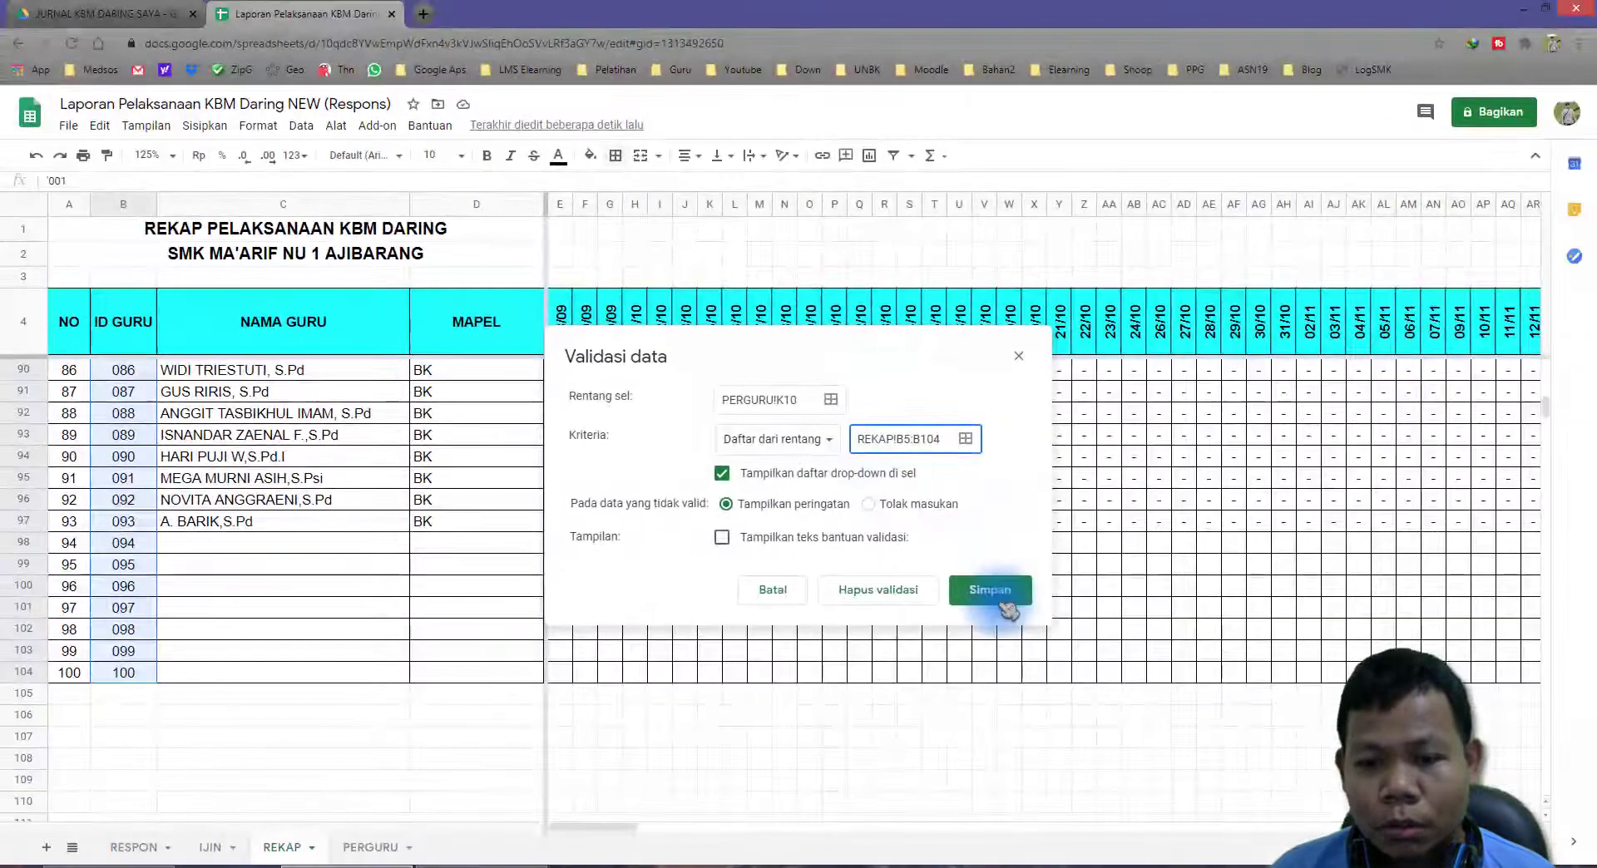
pyautogui.click(990, 591)
# Test the ID Guru dropdown in PERGURU cell K10 by browsing its list and choosing 003, and finally 007.
pyautogui.click(370, 847)
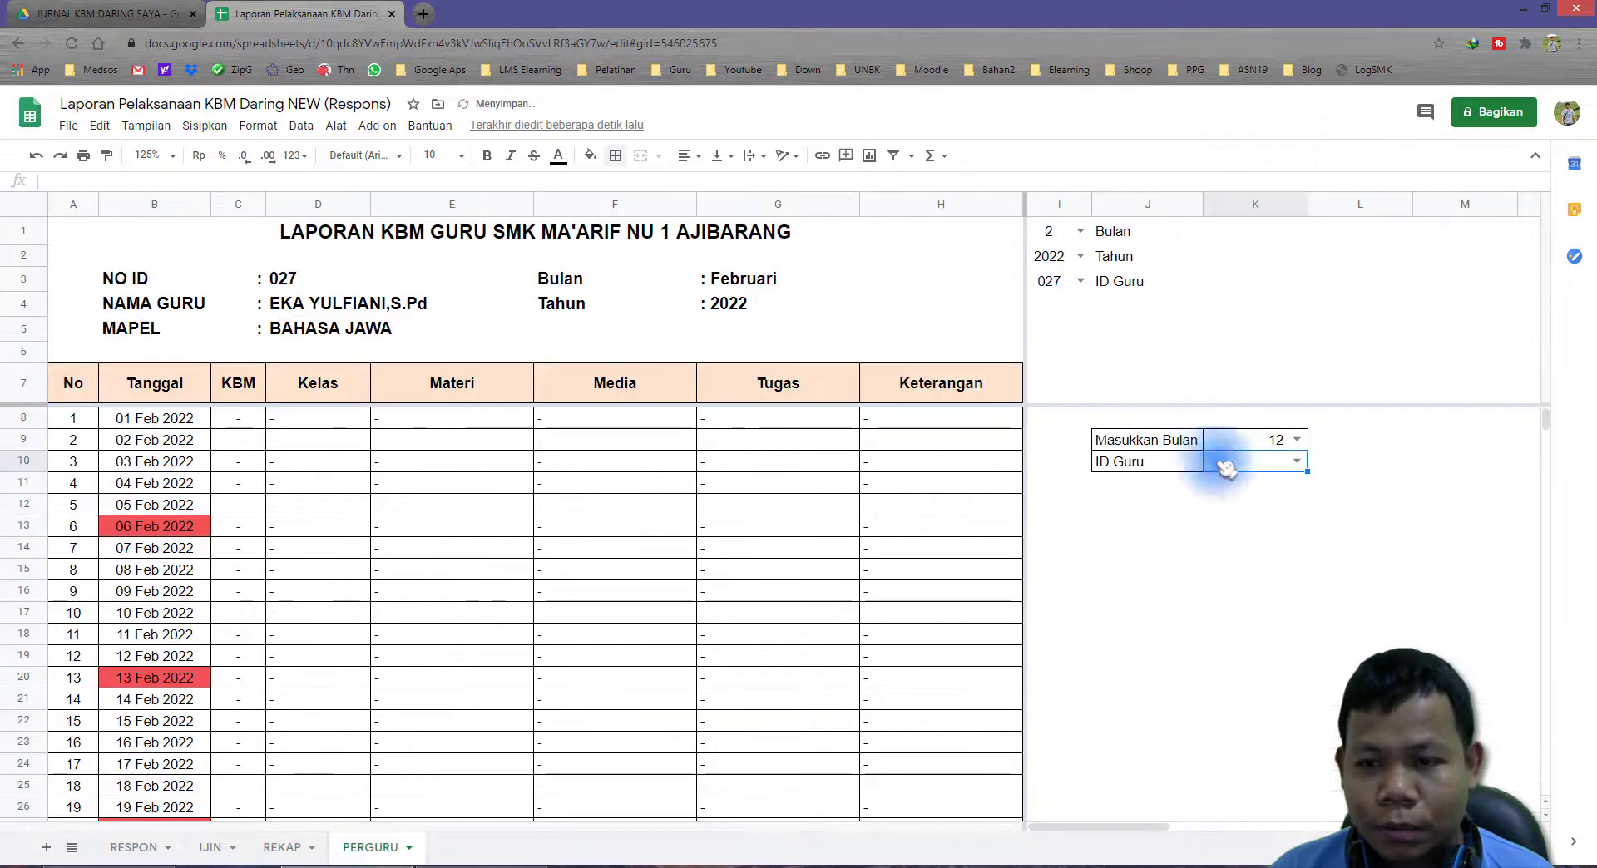
pyautogui.click(1298, 462)
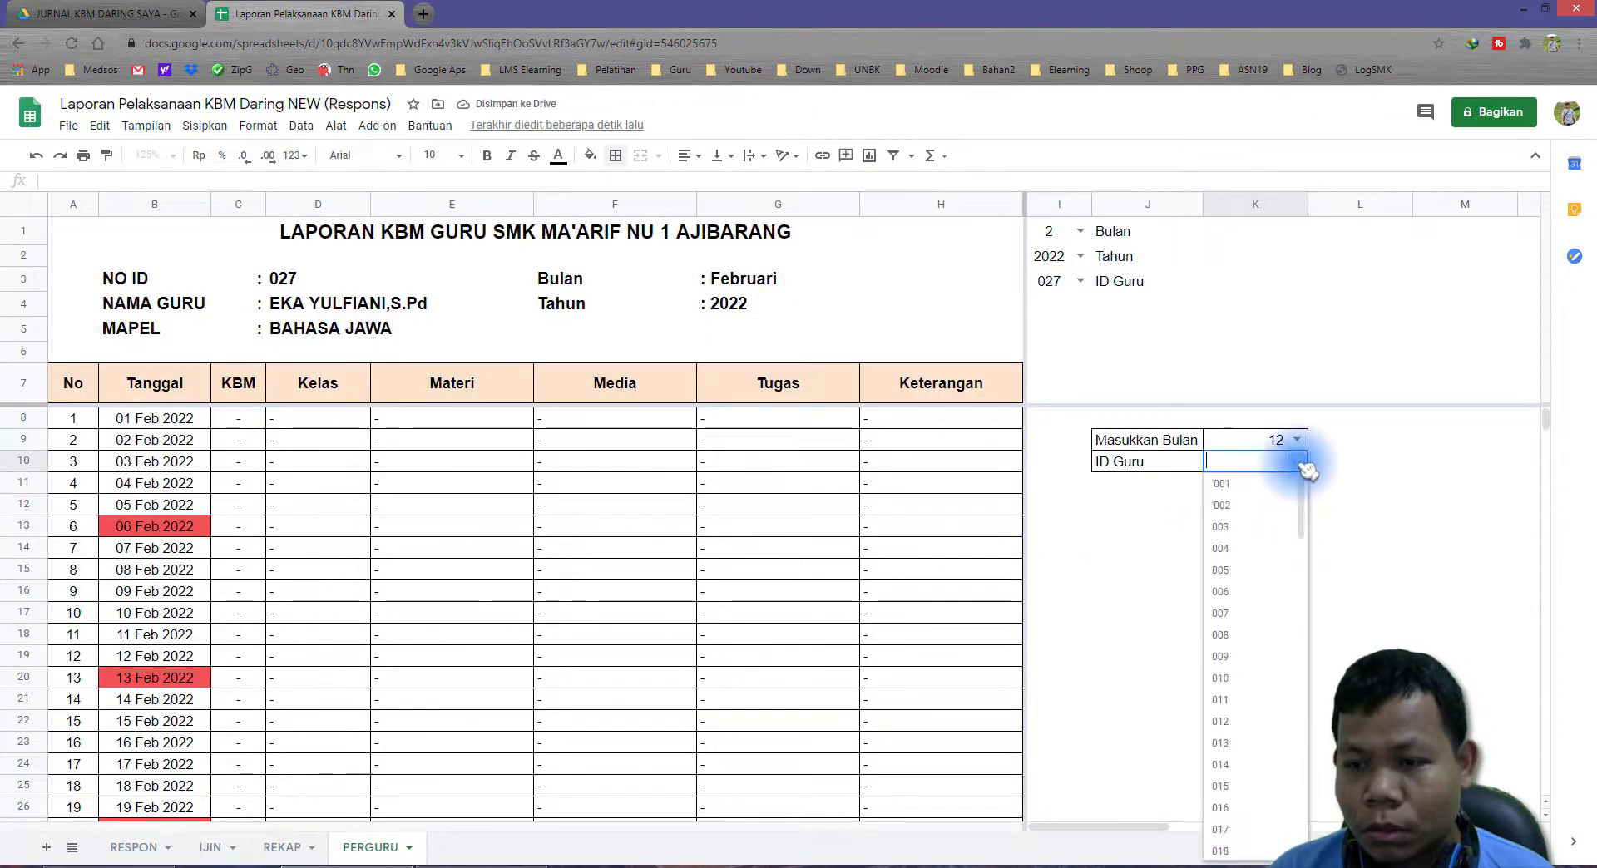
pyautogui.scroll(-7, 1278, 594)
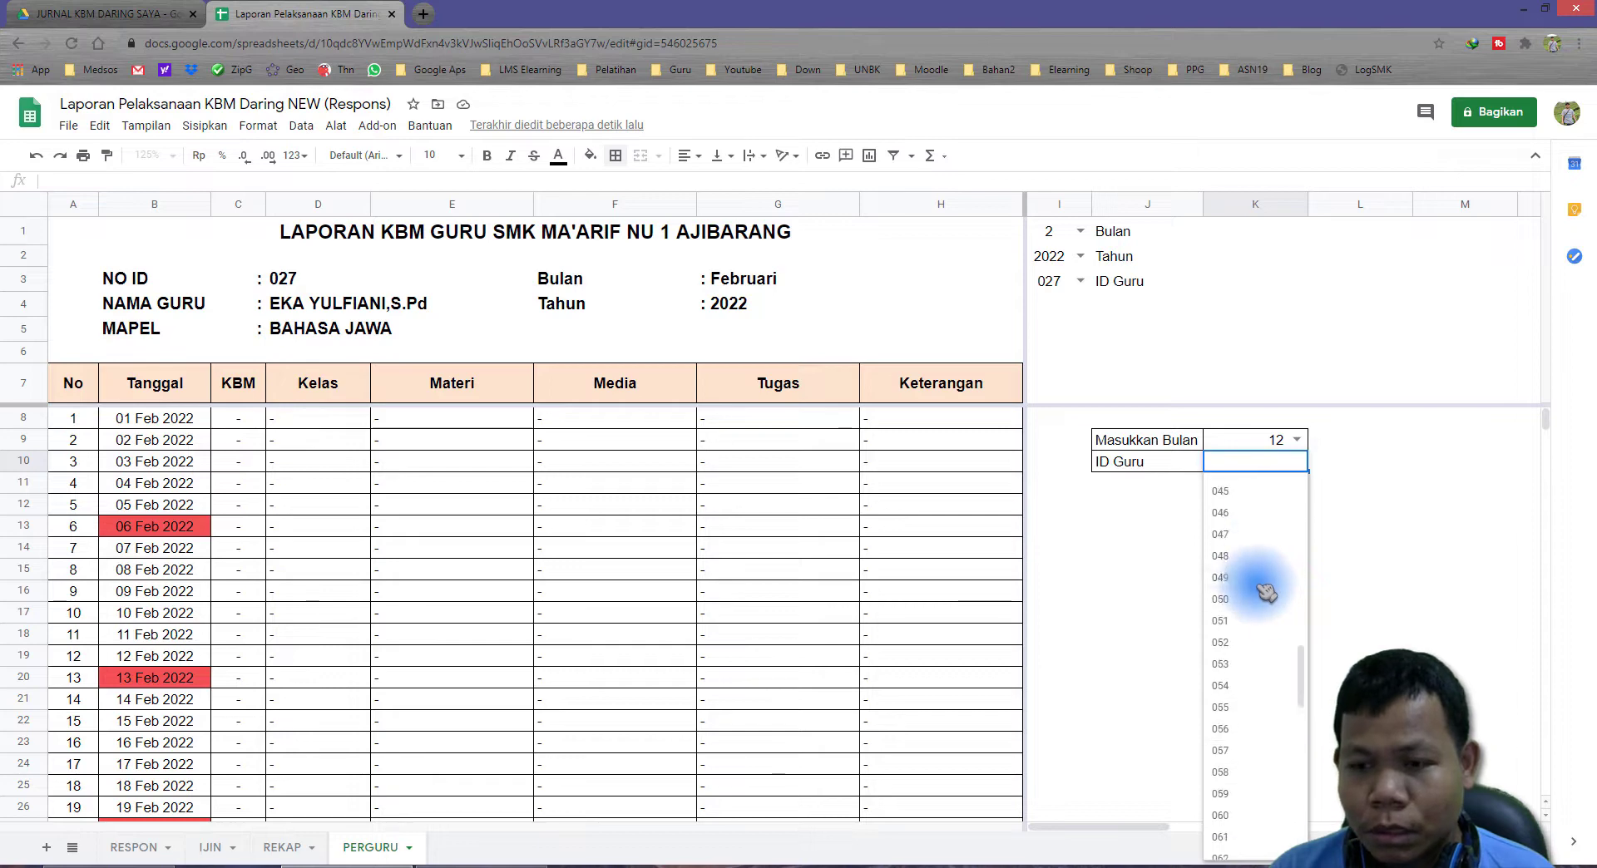
pyautogui.scroll(5, 1266, 591)
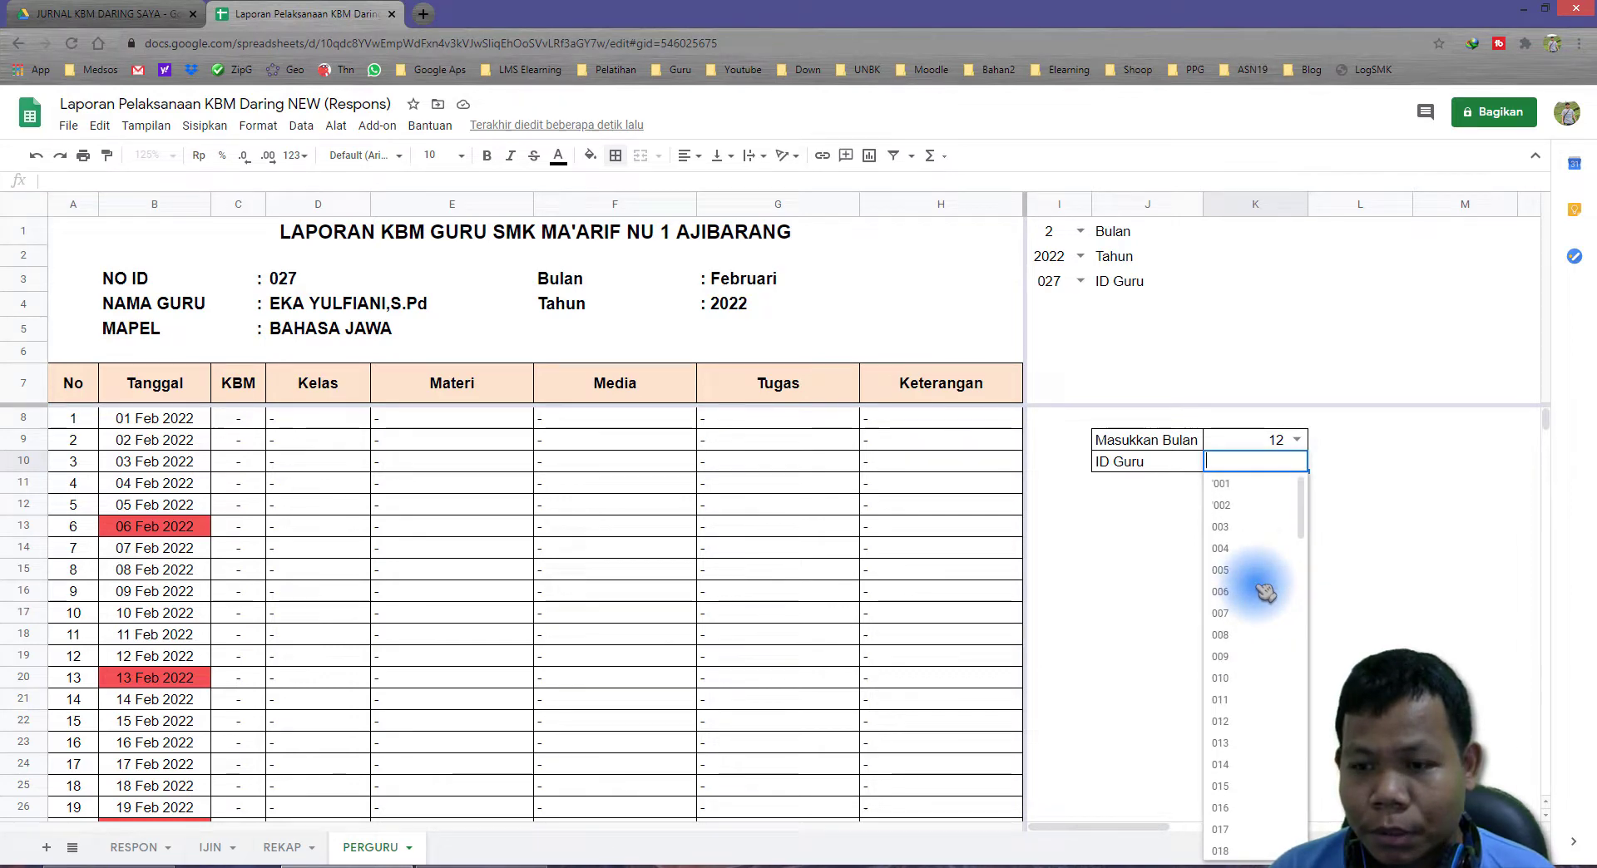
pyautogui.click(1242, 526)
pyautogui.click(1297, 462)
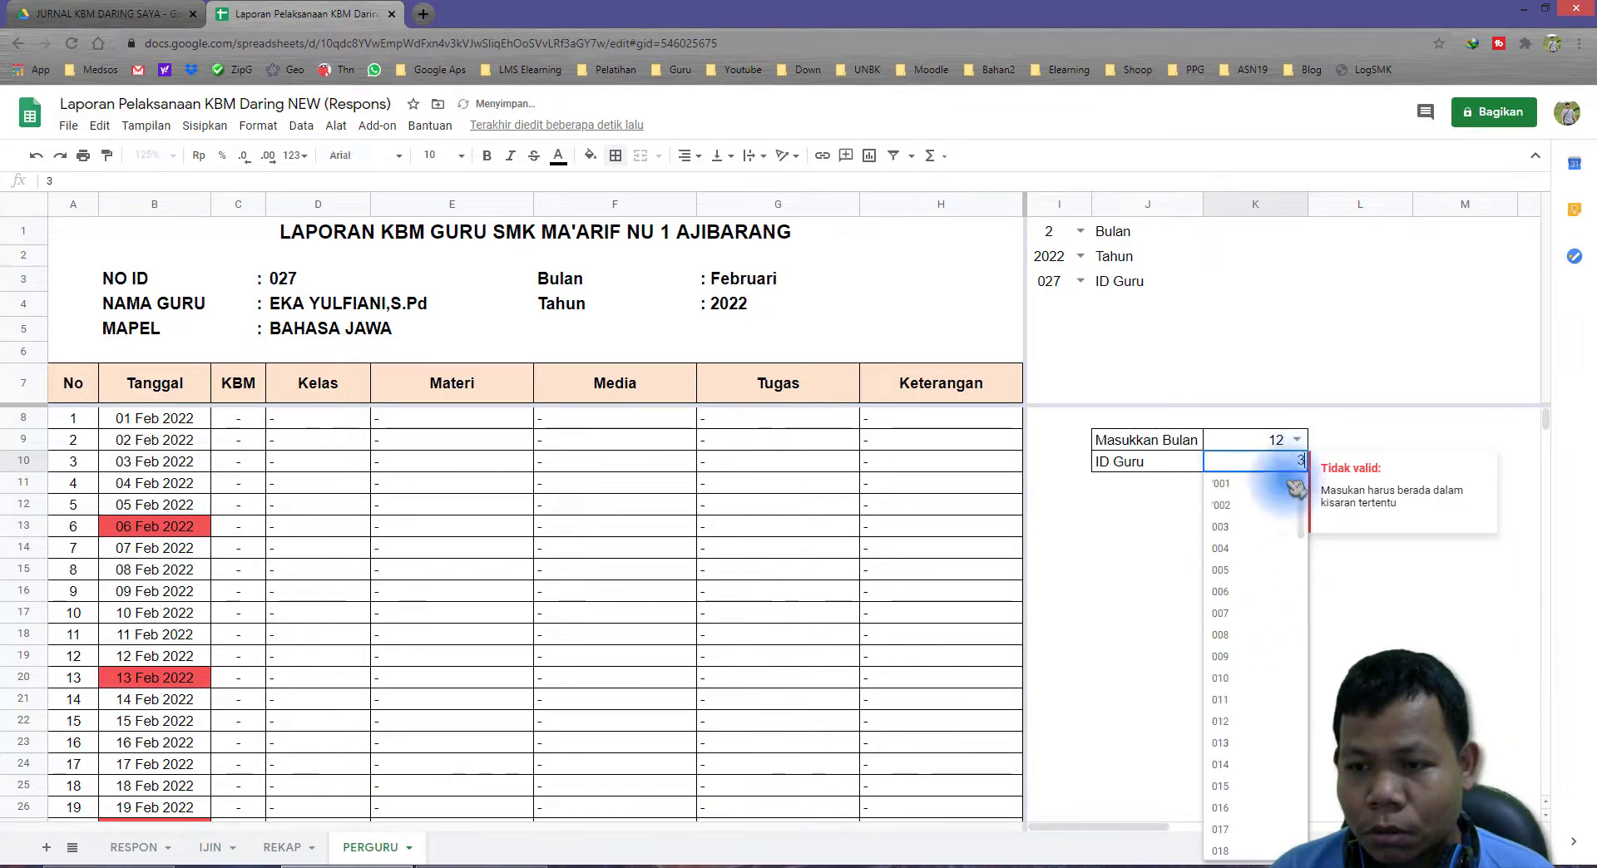
pyautogui.click(1229, 613)
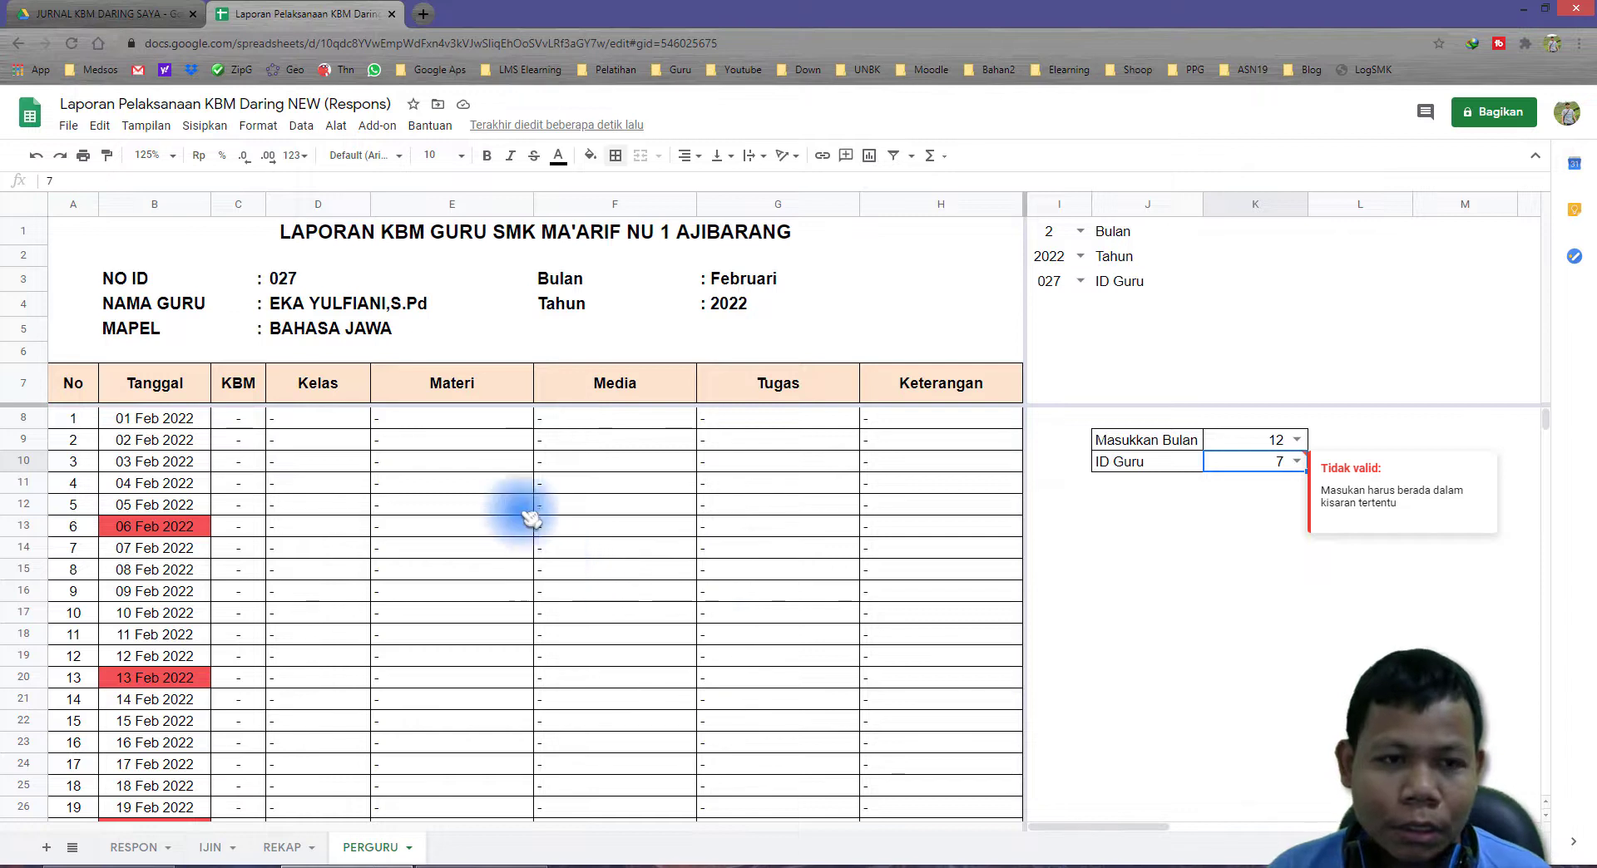
# Format the ID Guru cell K10 as plain text.
pyautogui.rightClick(1279, 470)
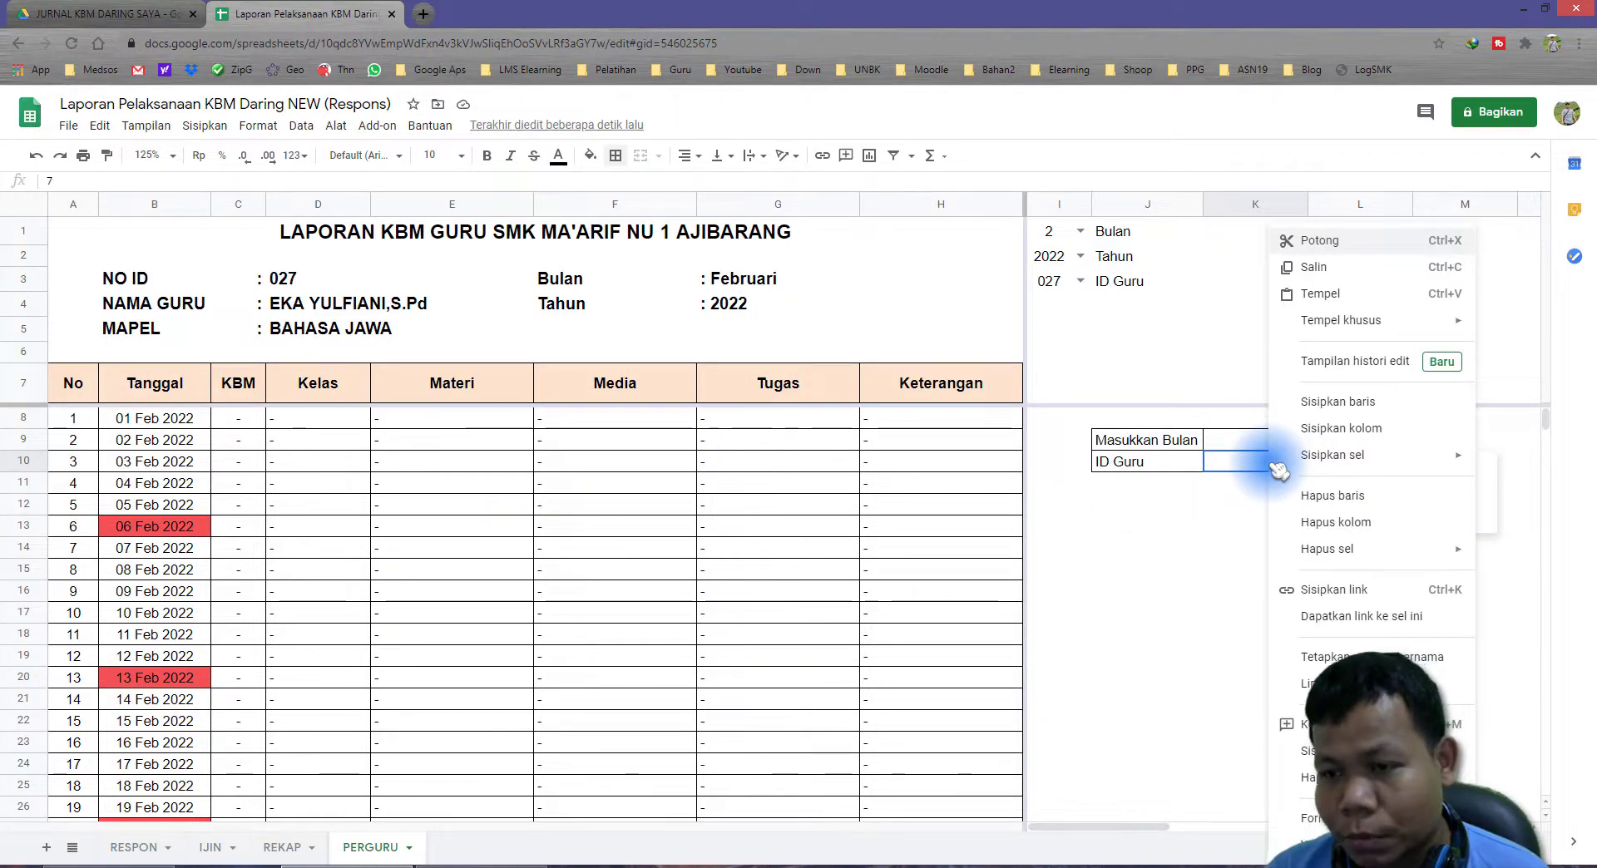
pyautogui.click(1256, 472)
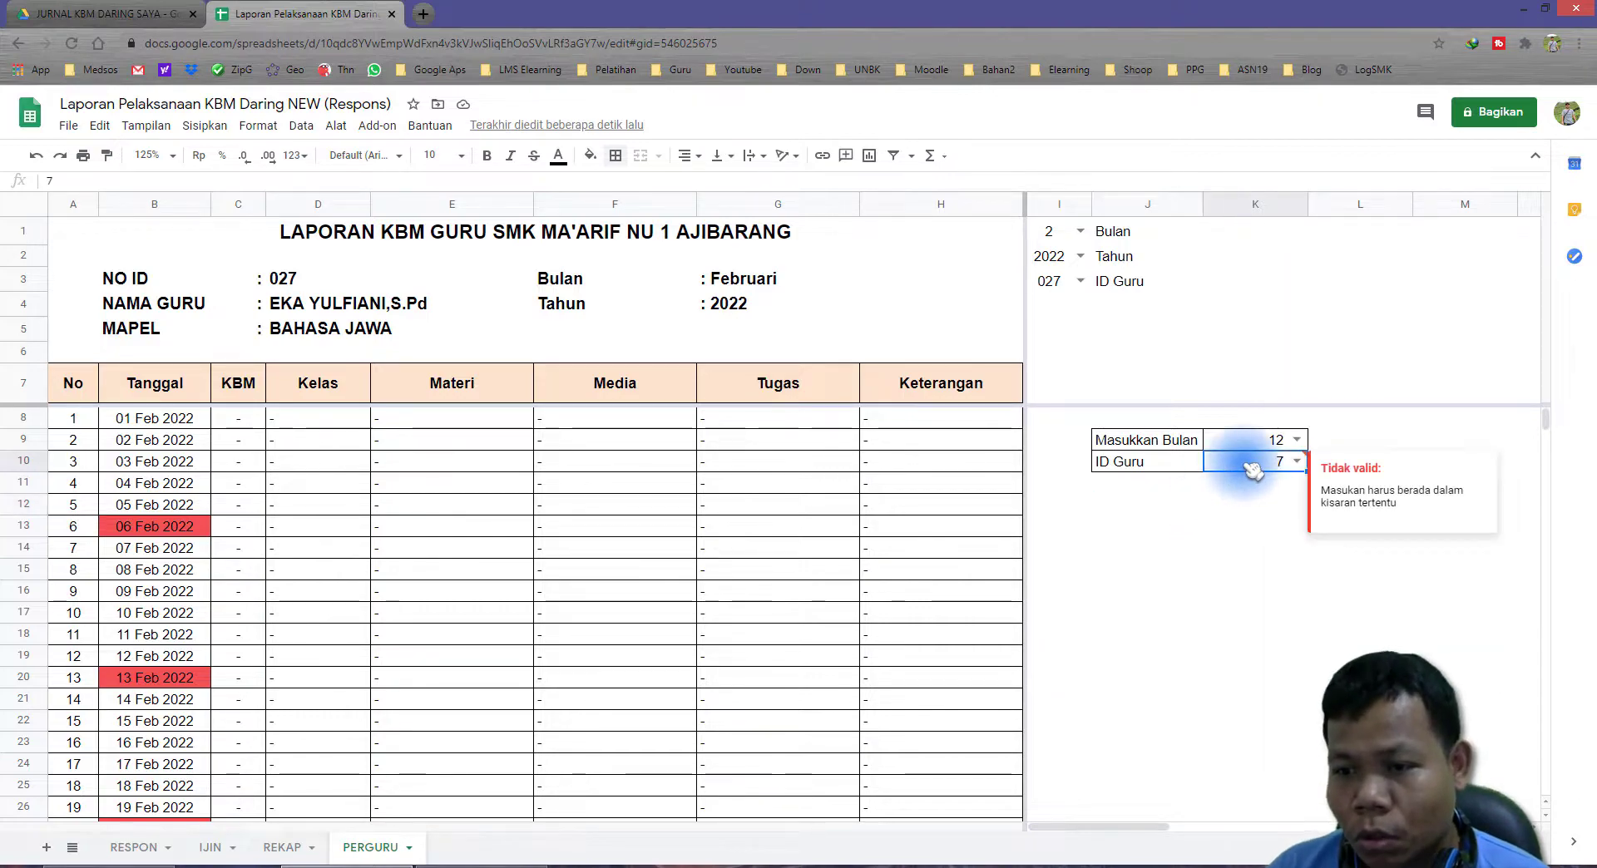
pyautogui.click(258, 125)
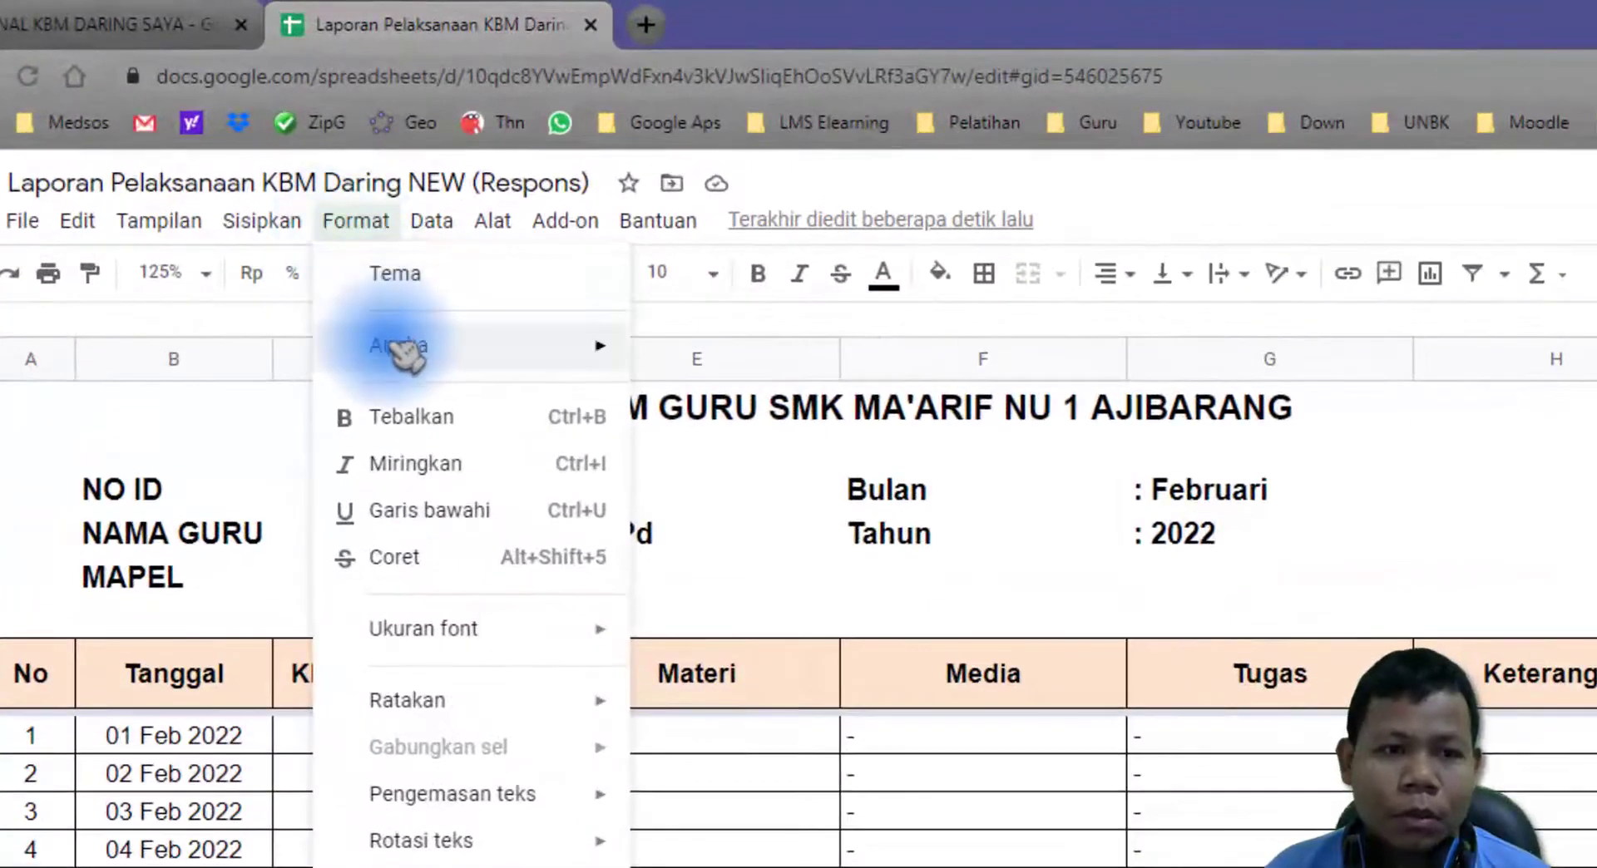
pyautogui.moveTo(348, 284)
pyautogui.click(751, 404)
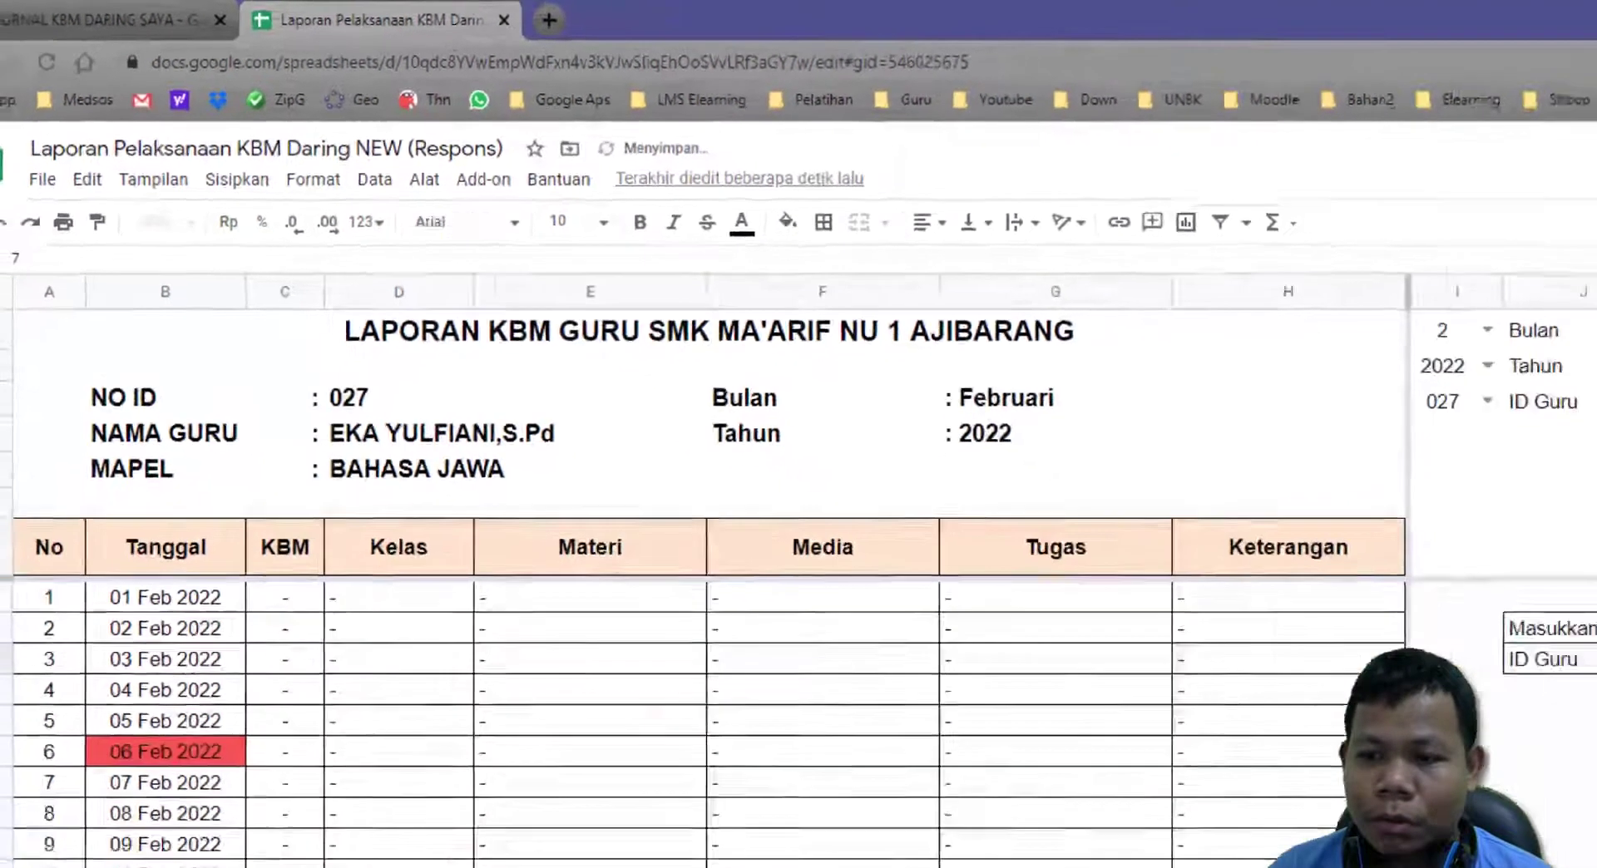
# Choose 001, 004 and finally 022 from the ID Guru dropdown in K10, and right-align the cell.
pyautogui.click(1296, 462)
pyautogui.click(1277, 484)
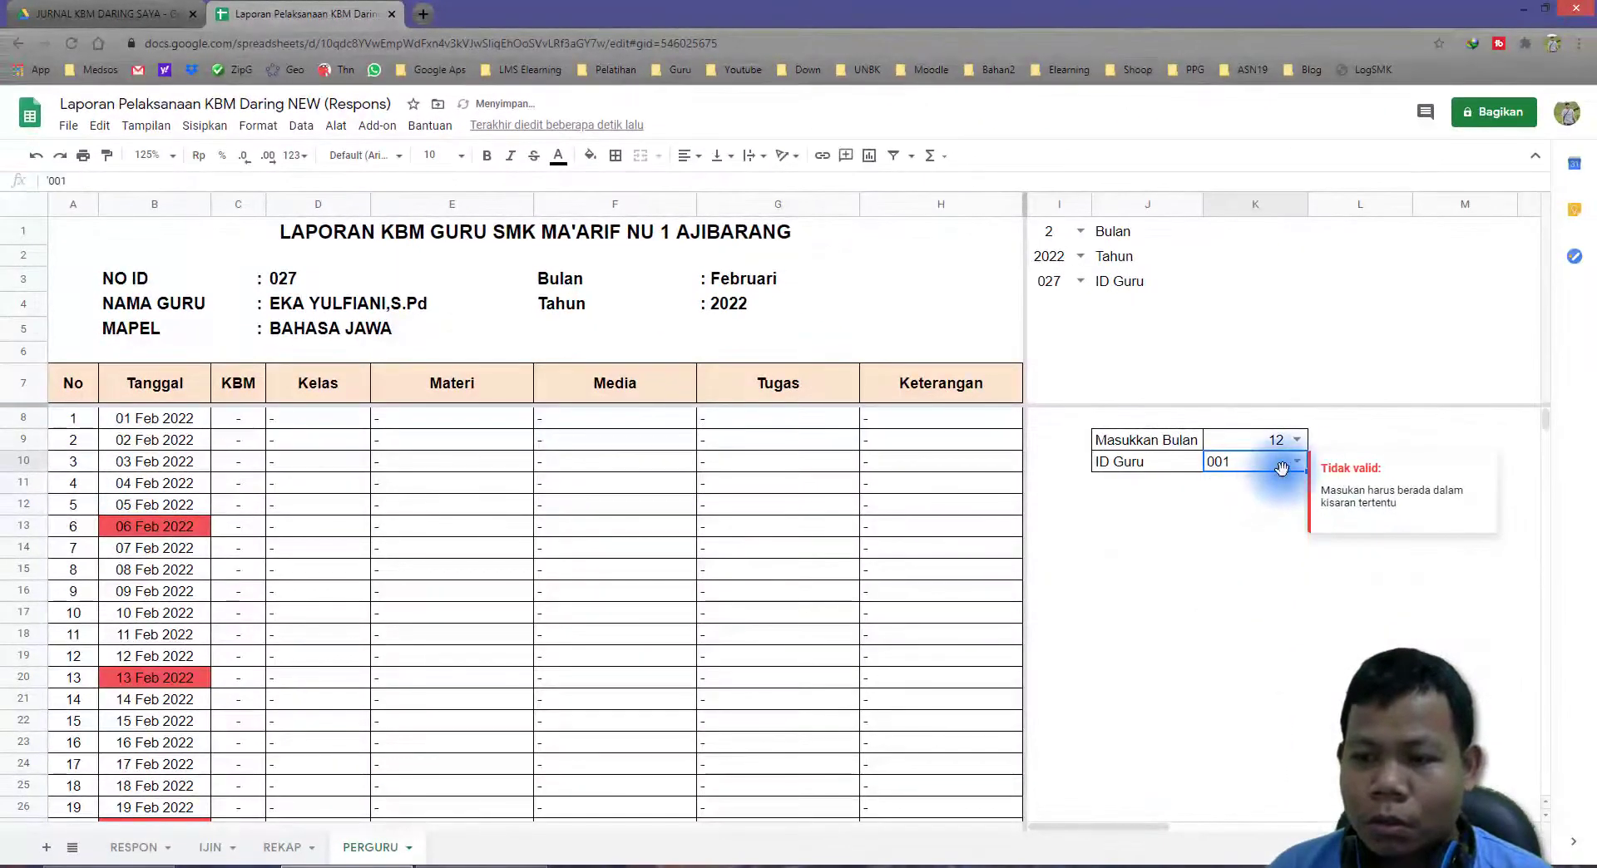
pyautogui.click(1294, 461)
pyautogui.click(1269, 549)
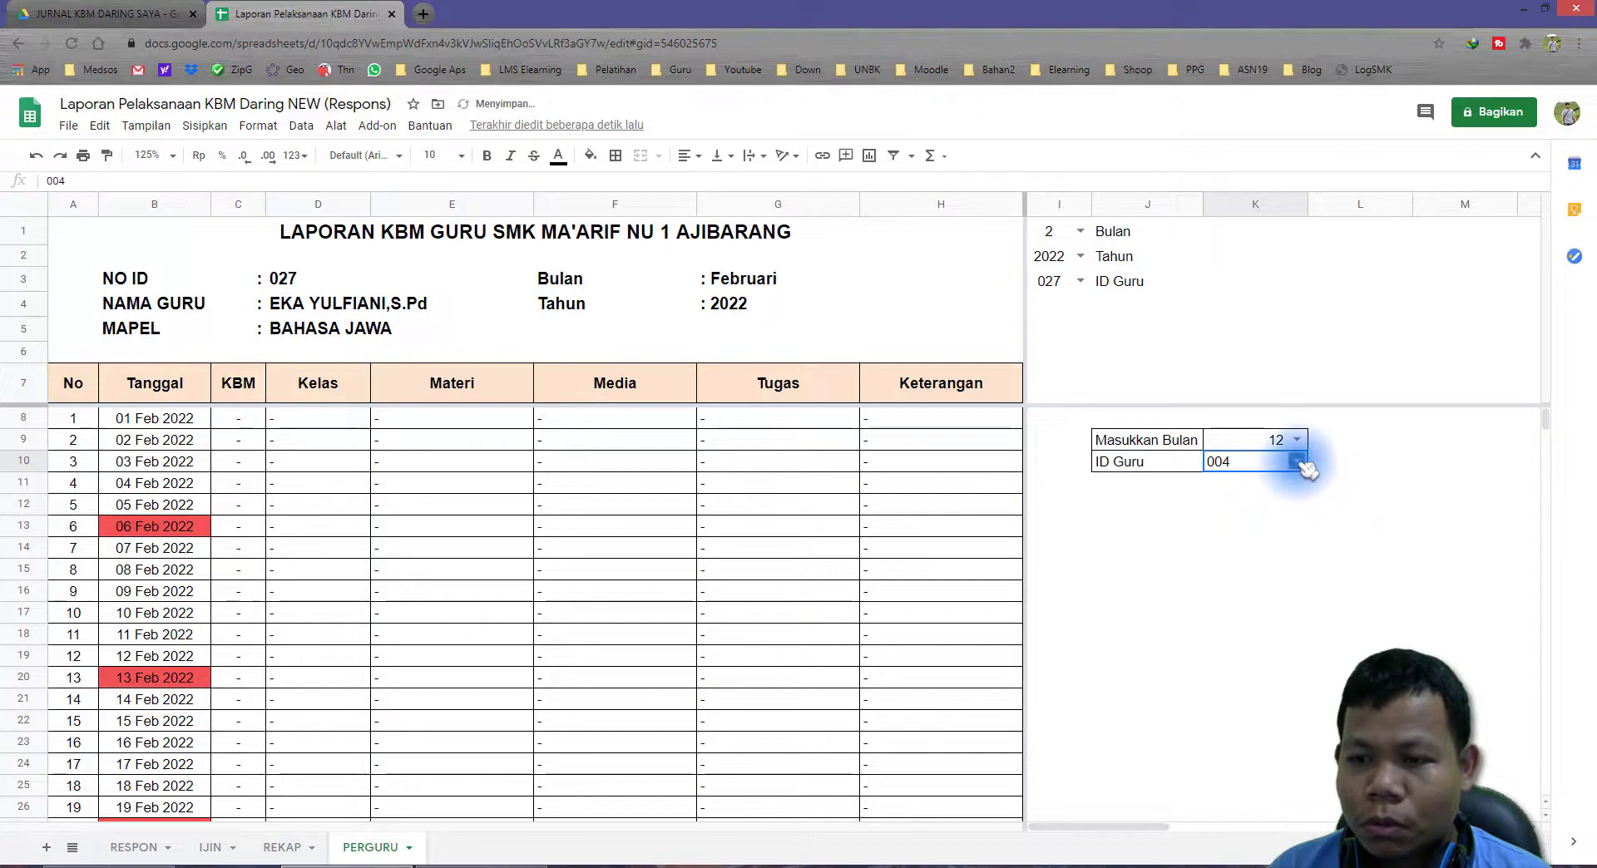
pyautogui.click(1297, 463)
pyautogui.scroll(-4, 1276, 582)
pyautogui.click(1248, 606)
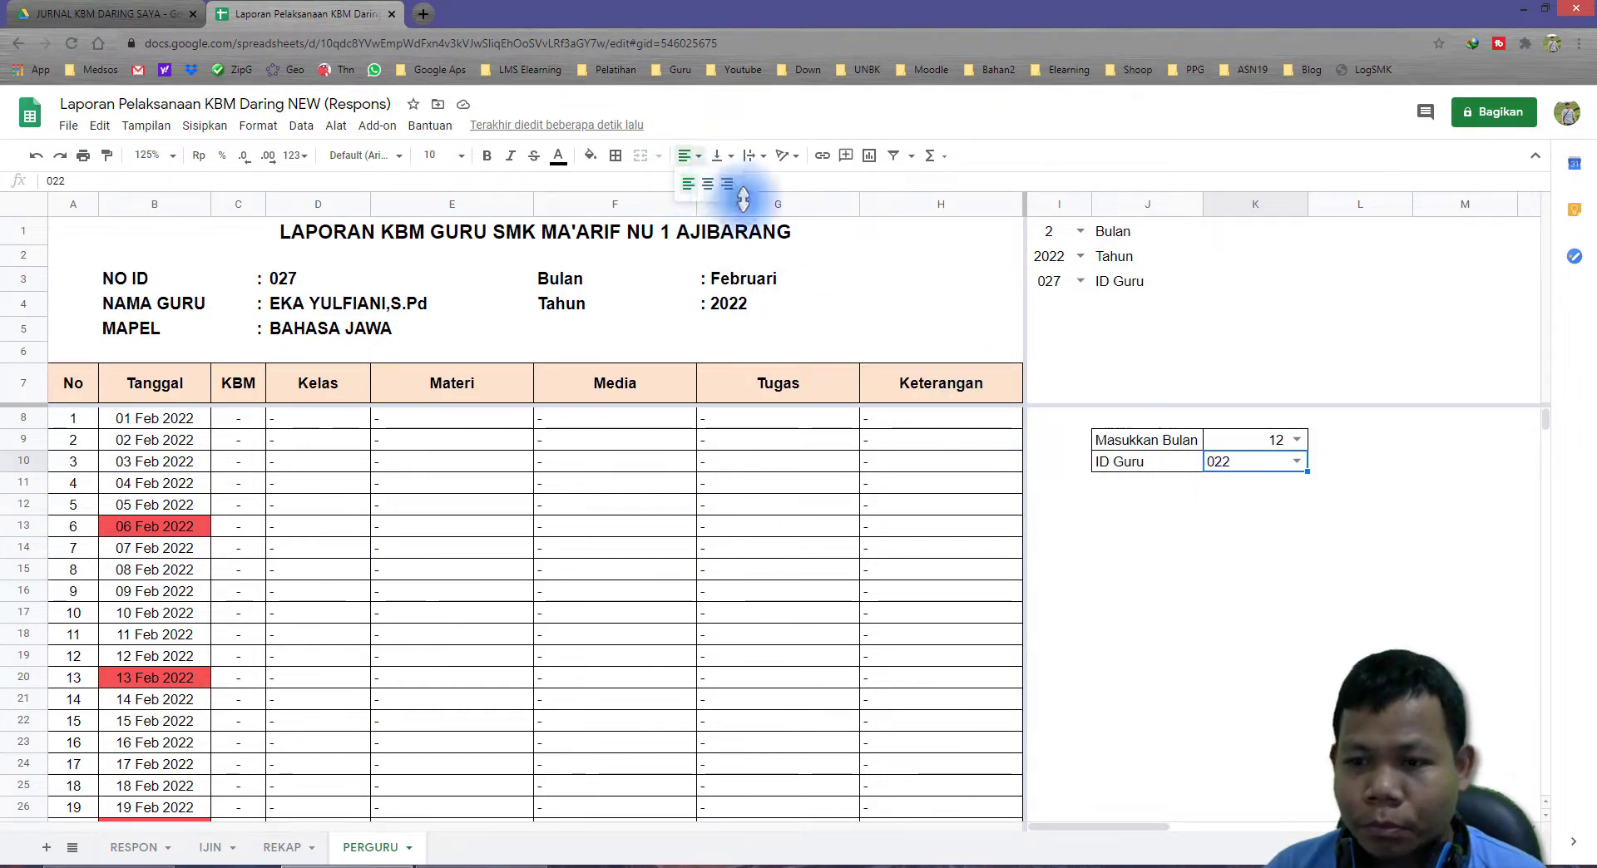
pyautogui.click(727, 183)
# Check REKAP's teacher name column as the next list source, and enter the label Nama Guru in PERGURU cell J11.
pyautogui.click(1148, 482)
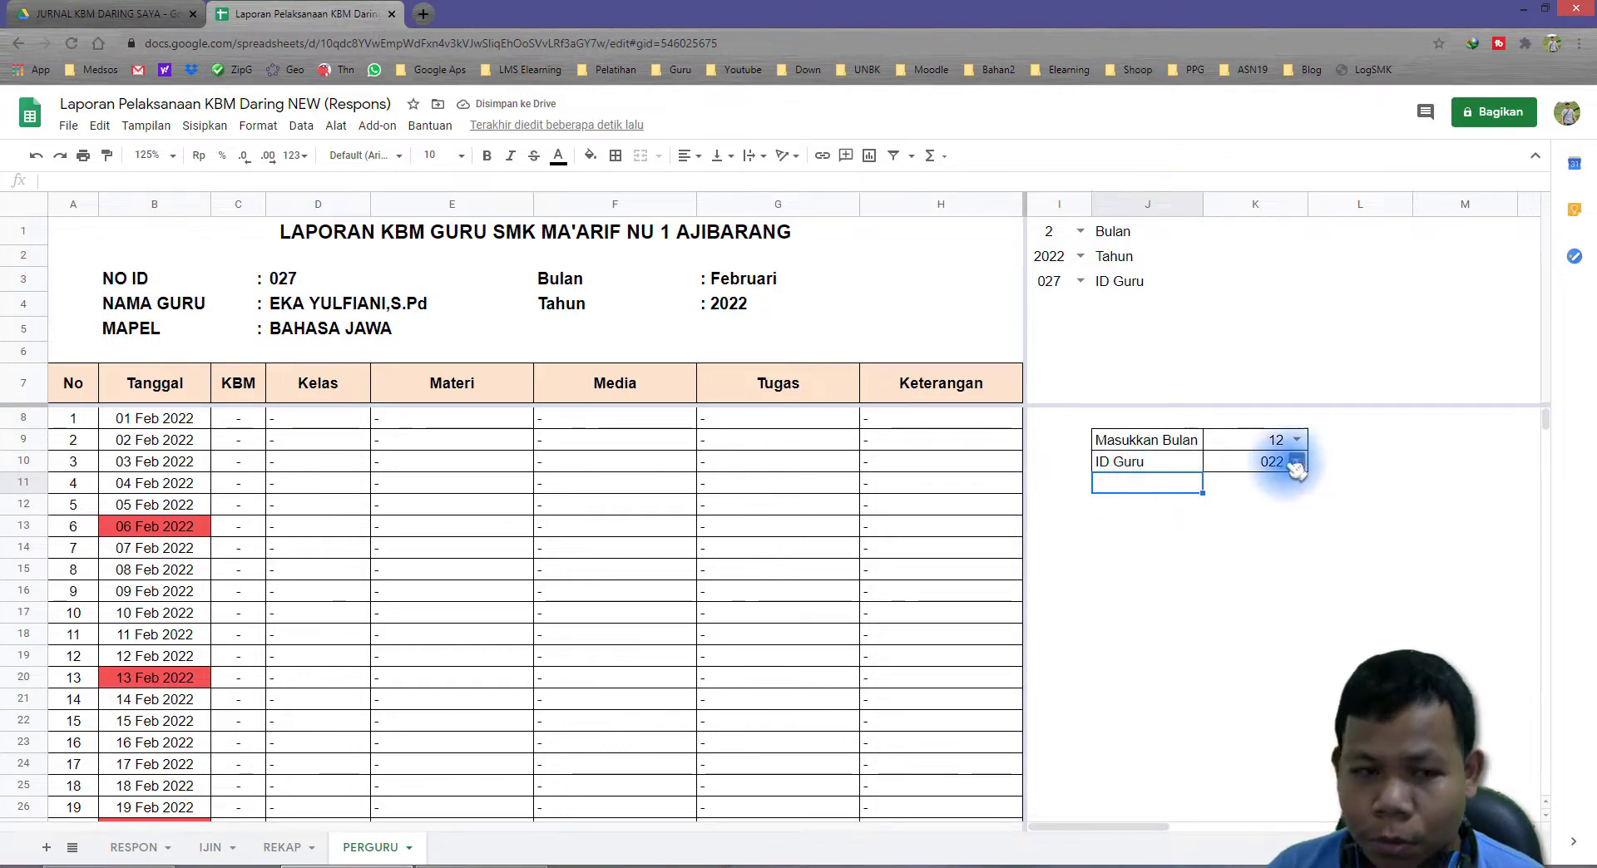
pyautogui.click(287, 848)
pyautogui.scroll(20, 237, 350)
pyautogui.click(212, 395)
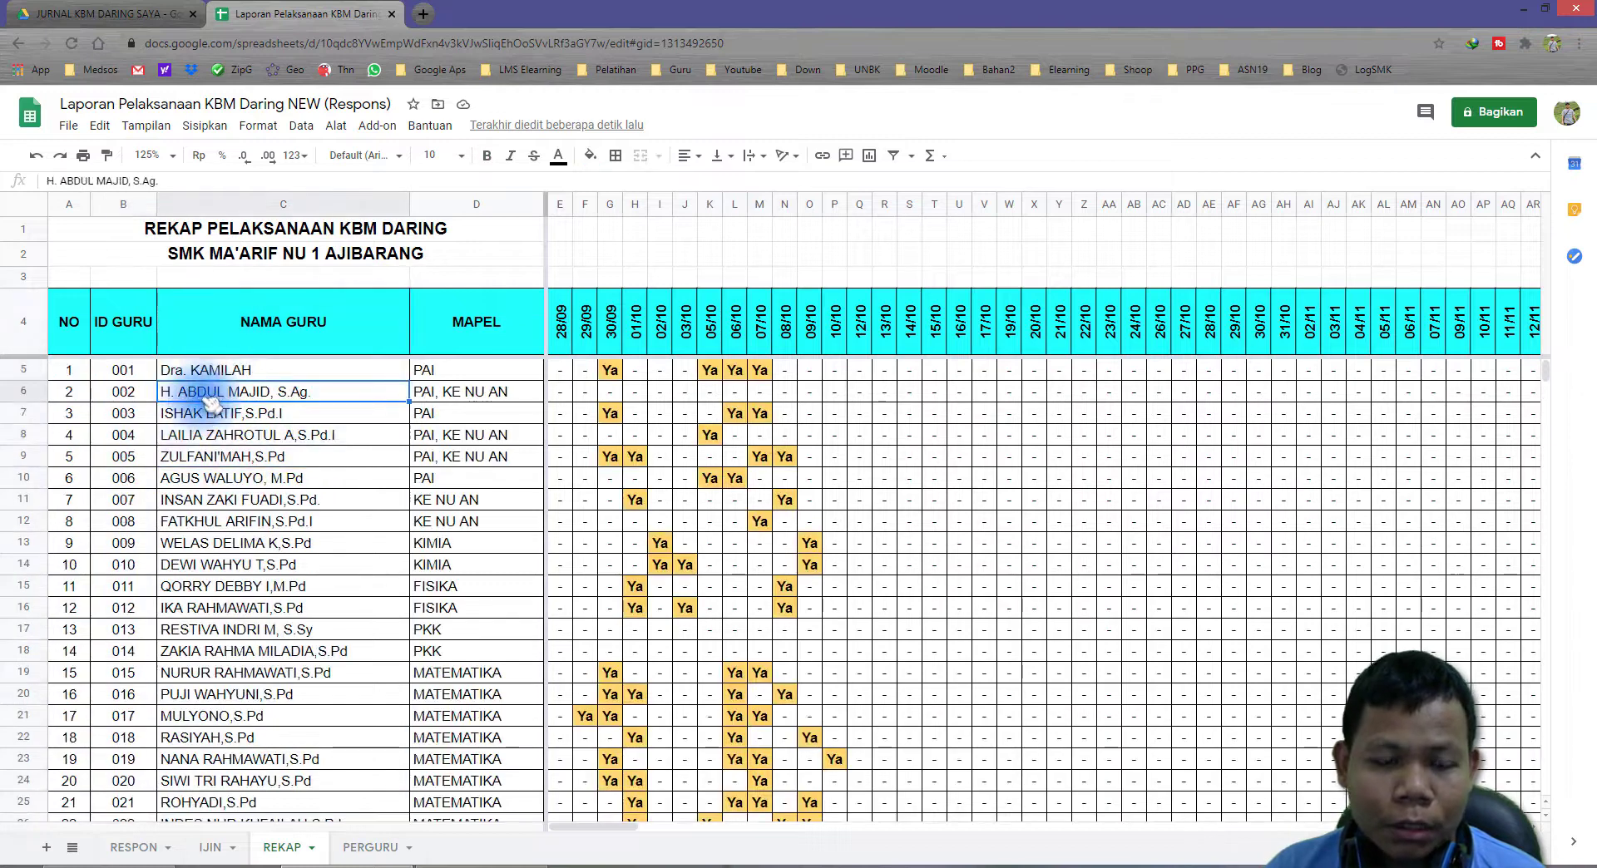
pyautogui.click(370, 847)
pyautogui.click(1143, 486)
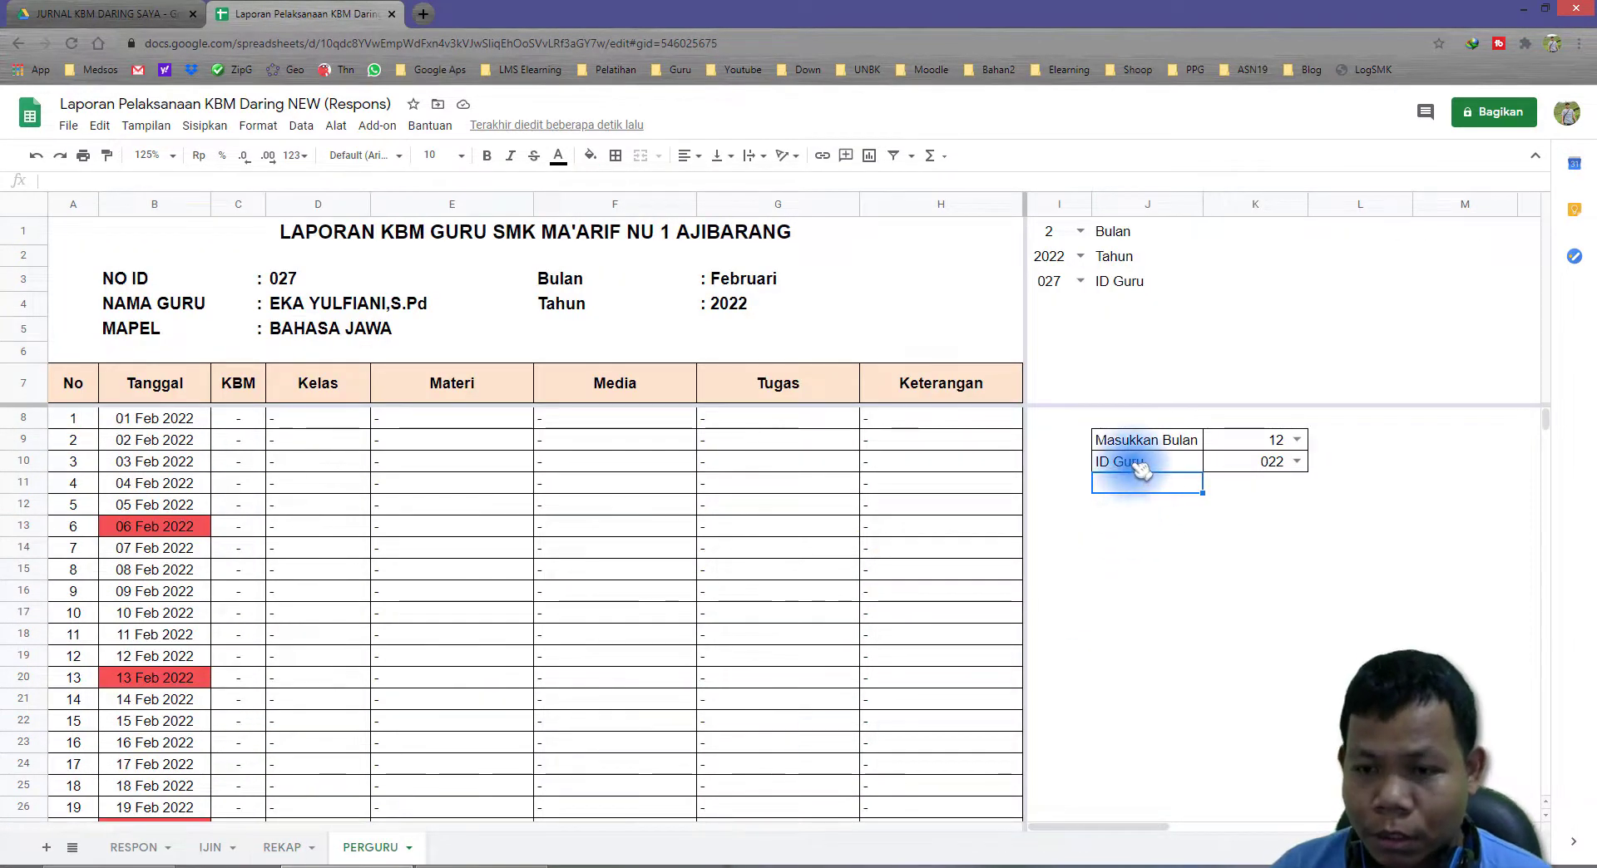
pyautogui.click(1125, 465)
pyautogui.click(1133, 492)
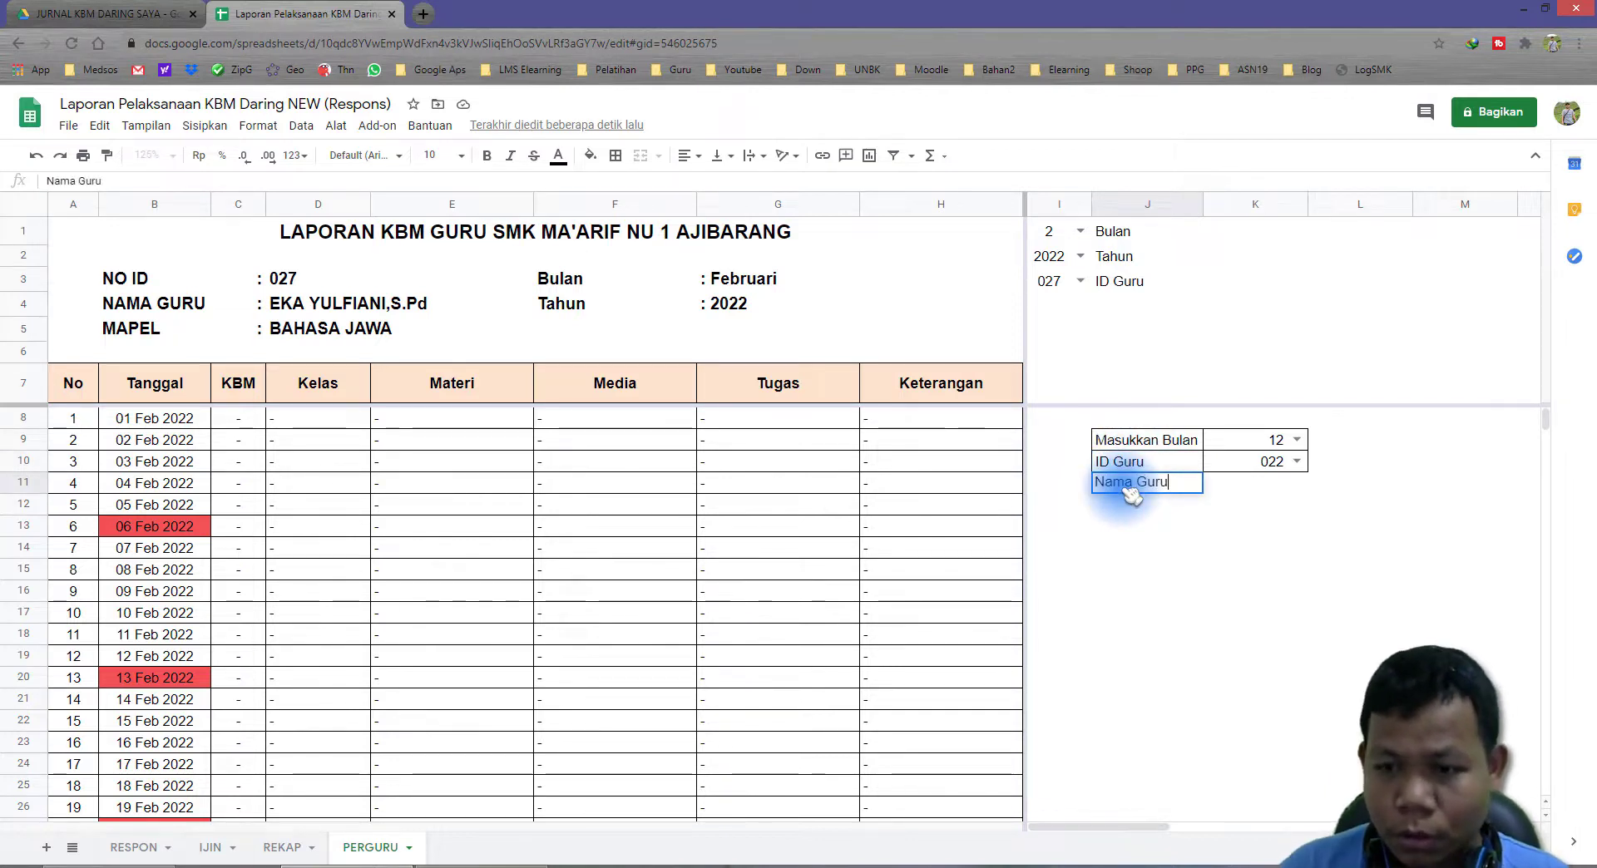
# Apply all borders to the Nama Guru row, cells J11:K11.
pyautogui.click(1250, 486)
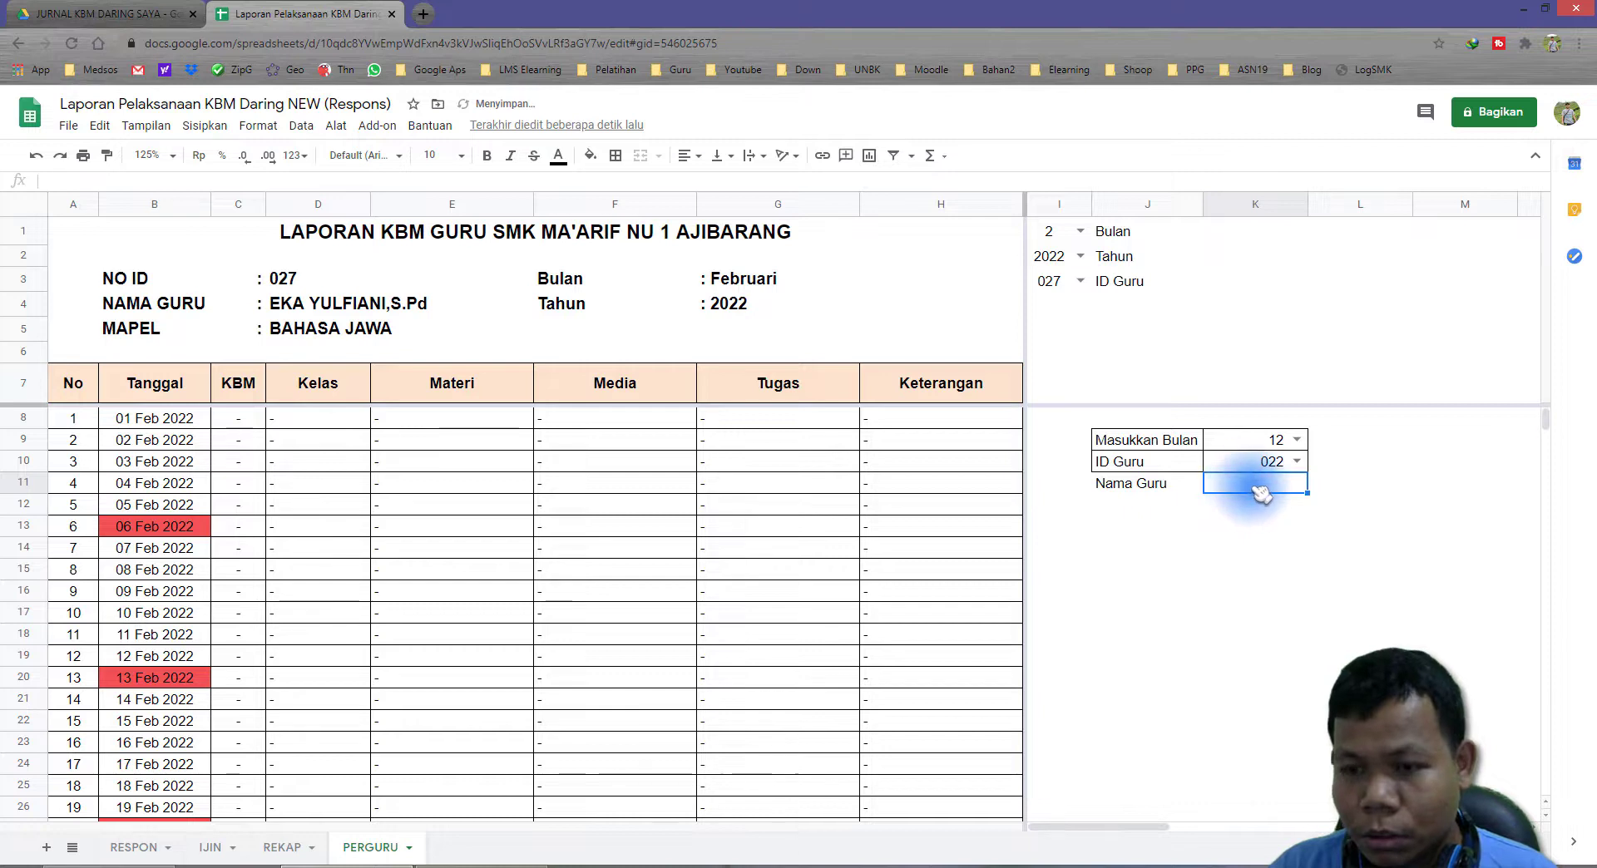
pyautogui.moveTo(1182, 485); pyautogui.dragTo(1243, 487)
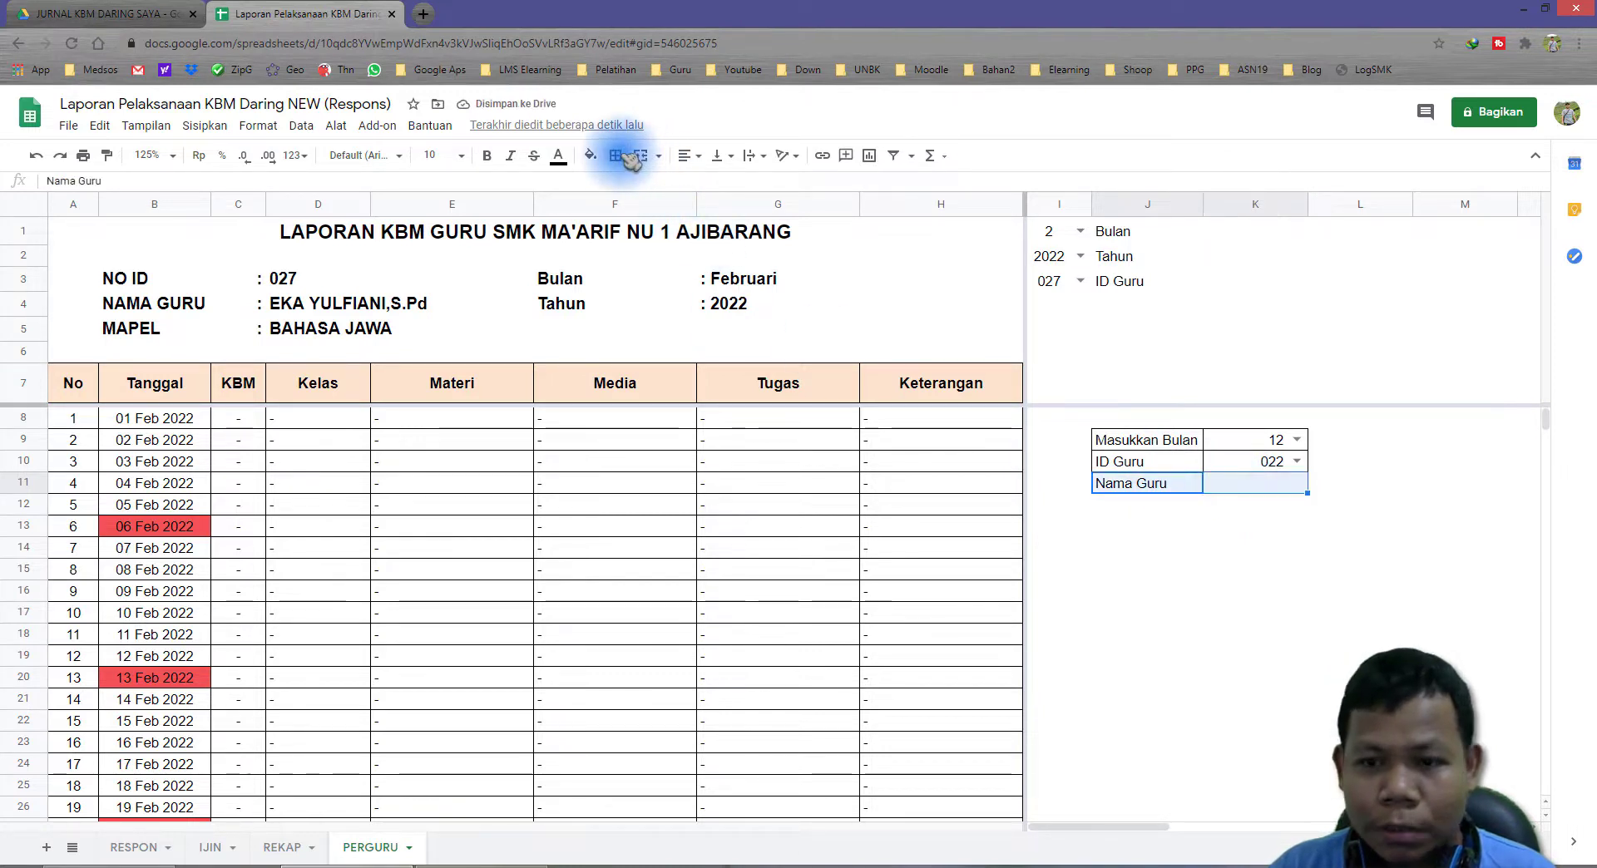
pyautogui.click(1144, 485)
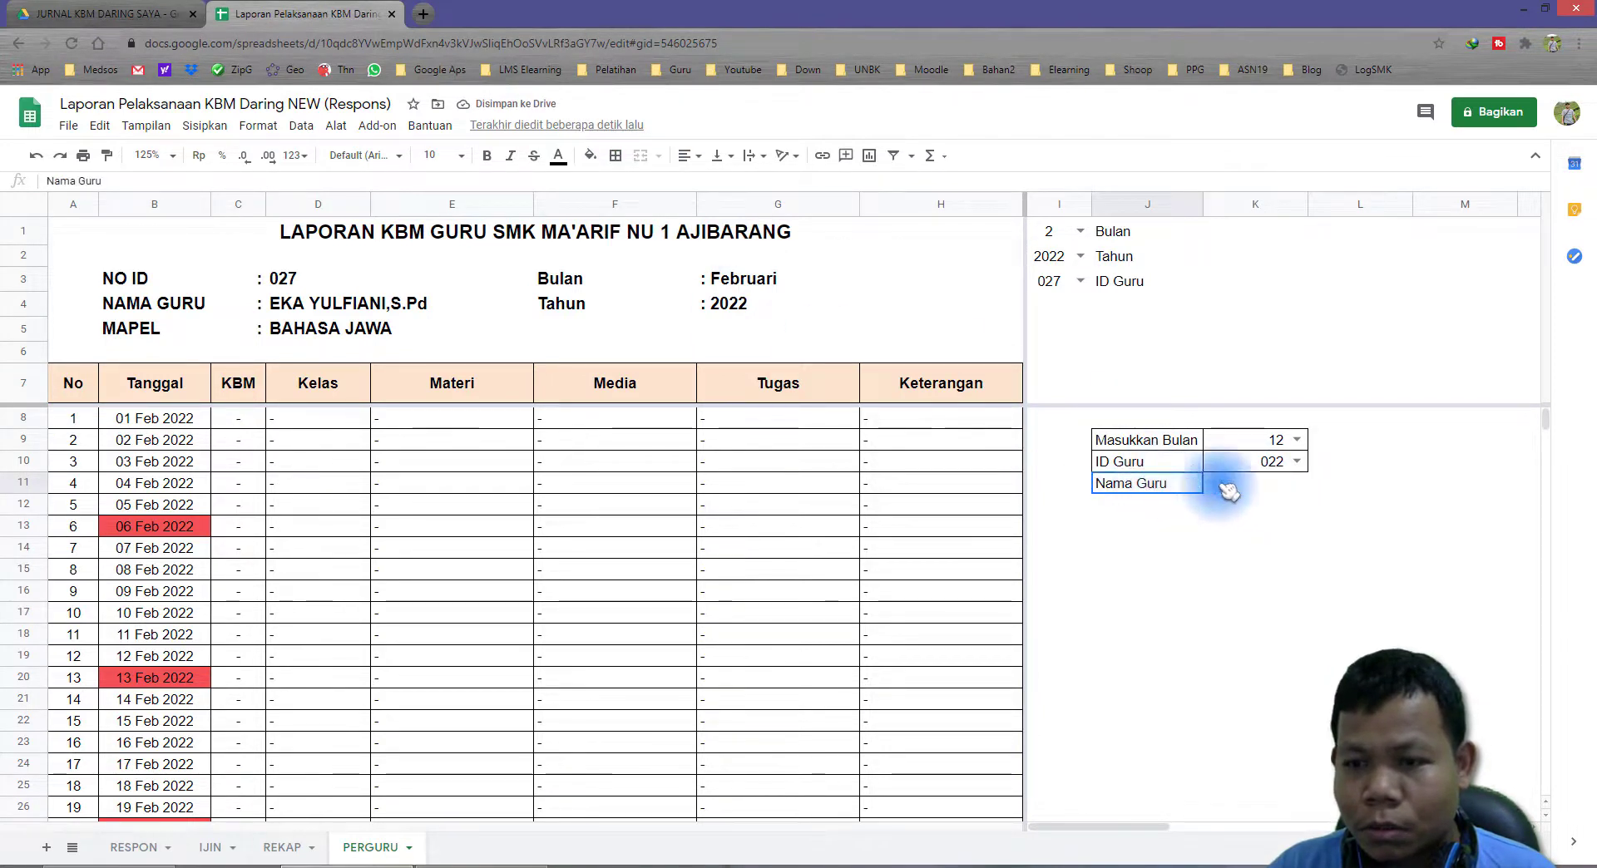
pyautogui.moveTo(1221, 485); pyautogui.dragTo(1269, 482)
pyautogui.click(628, 190)
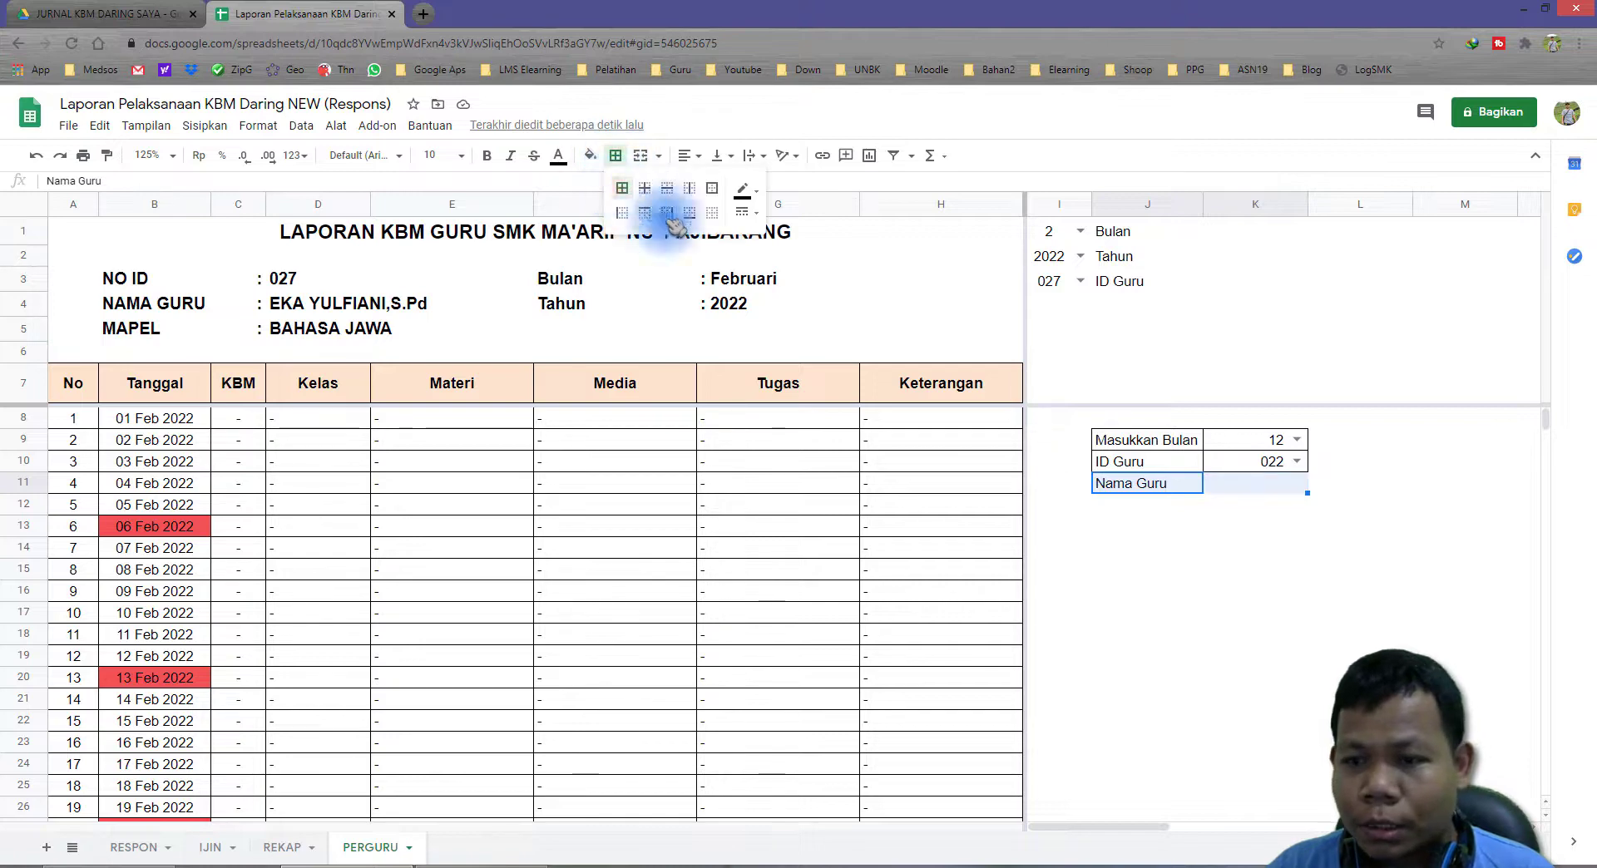
# Add a Daftar dari rentang validation rule to PERGURU cell K11 with source range REKAP!C5:C104, save it and return to PERGURU.
pyautogui.click(1256, 489)
pyautogui.rightClick(1264, 491)
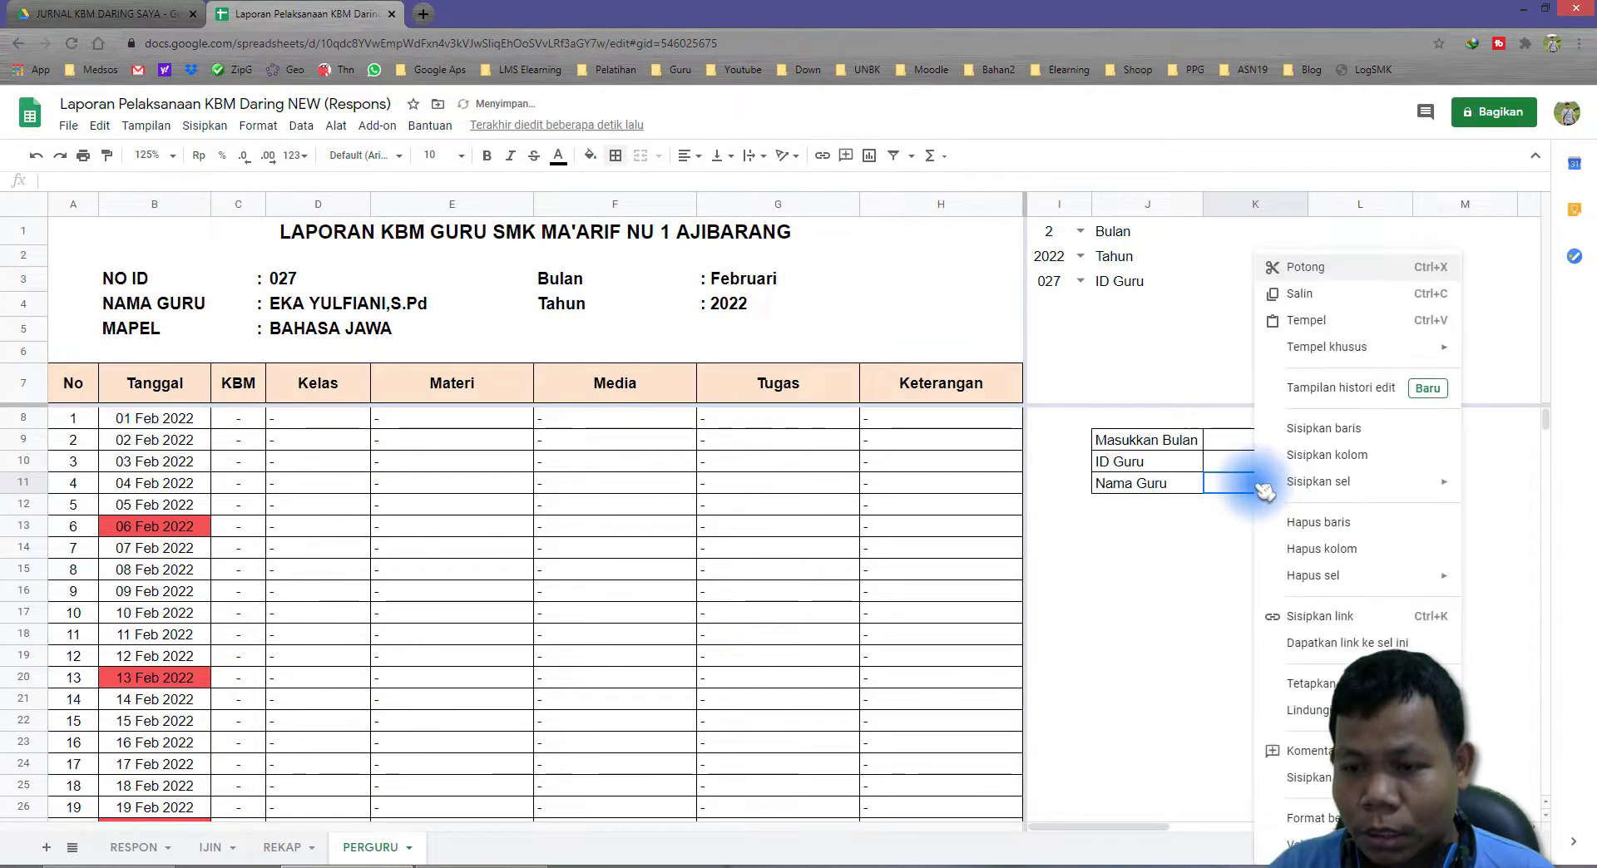
pyautogui.click(1306, 844)
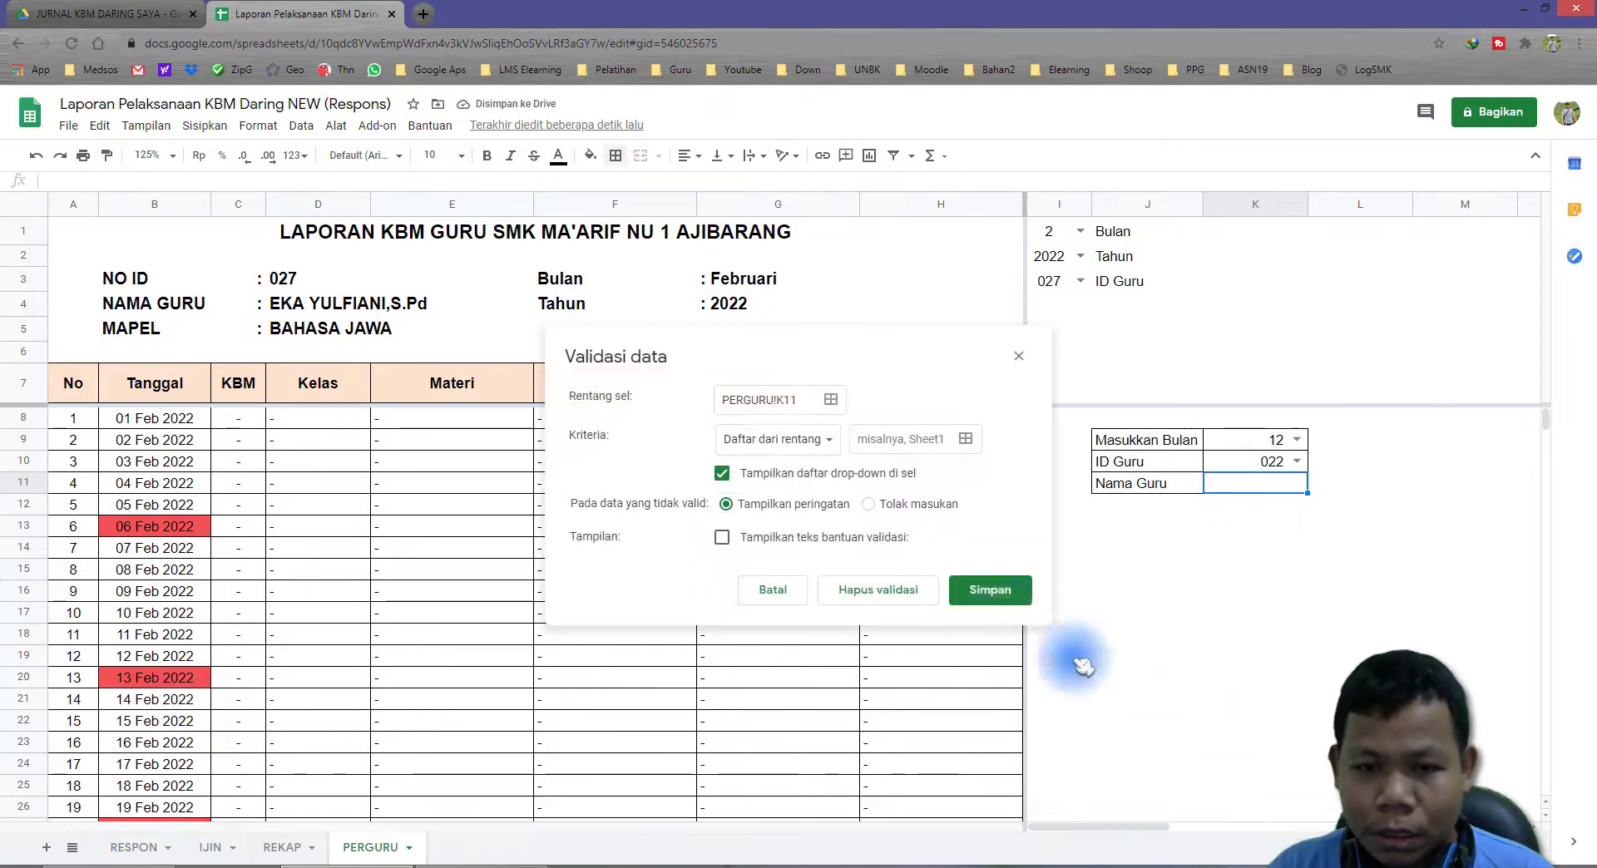
pyautogui.click(891, 439)
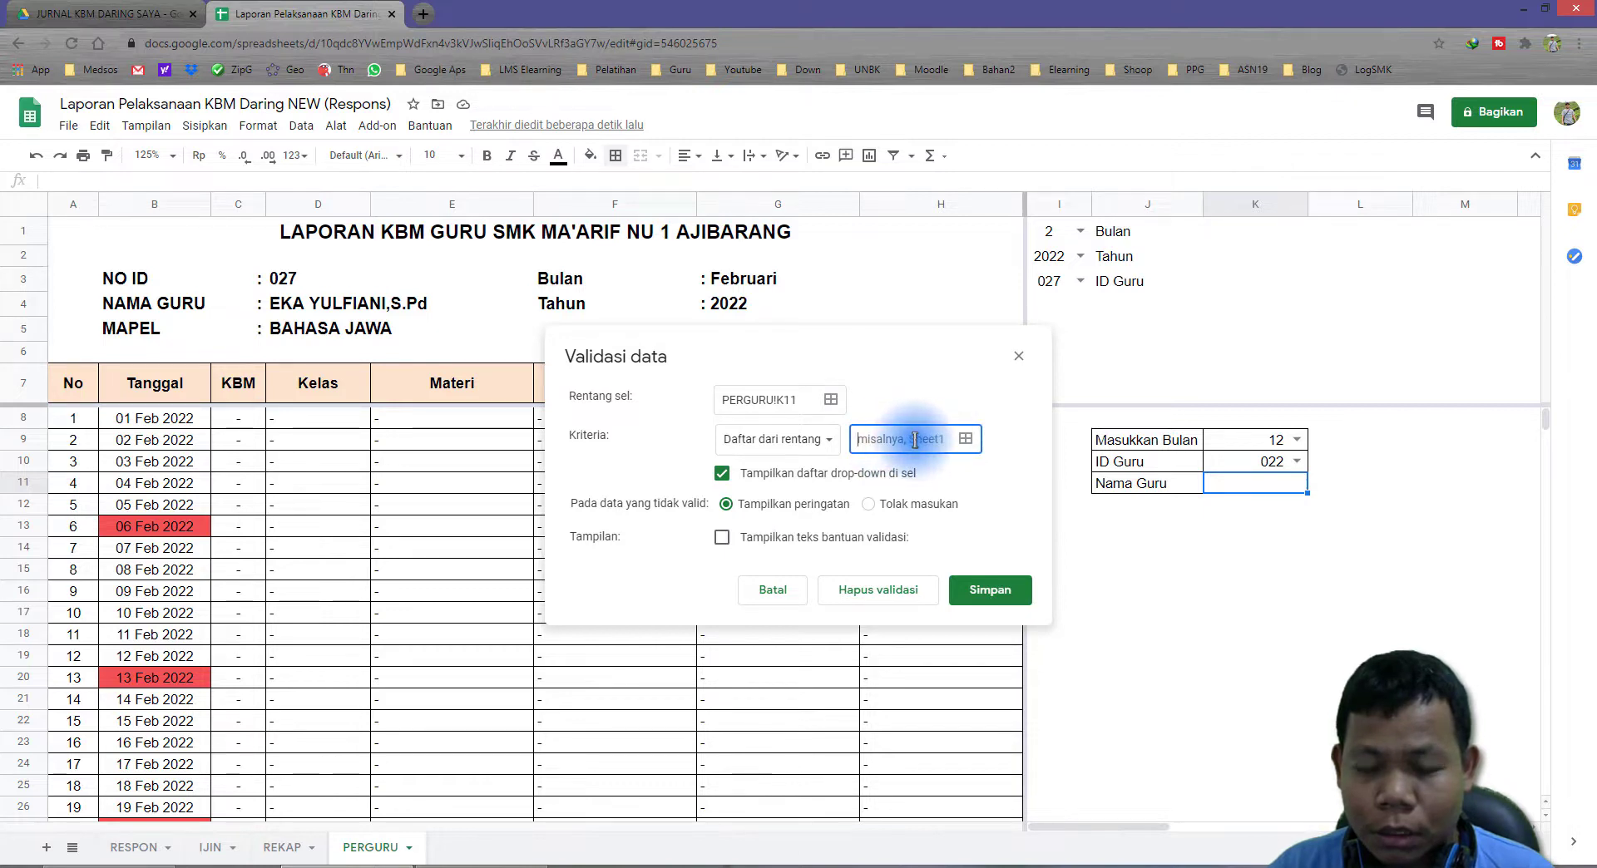
pyautogui.click(967, 440)
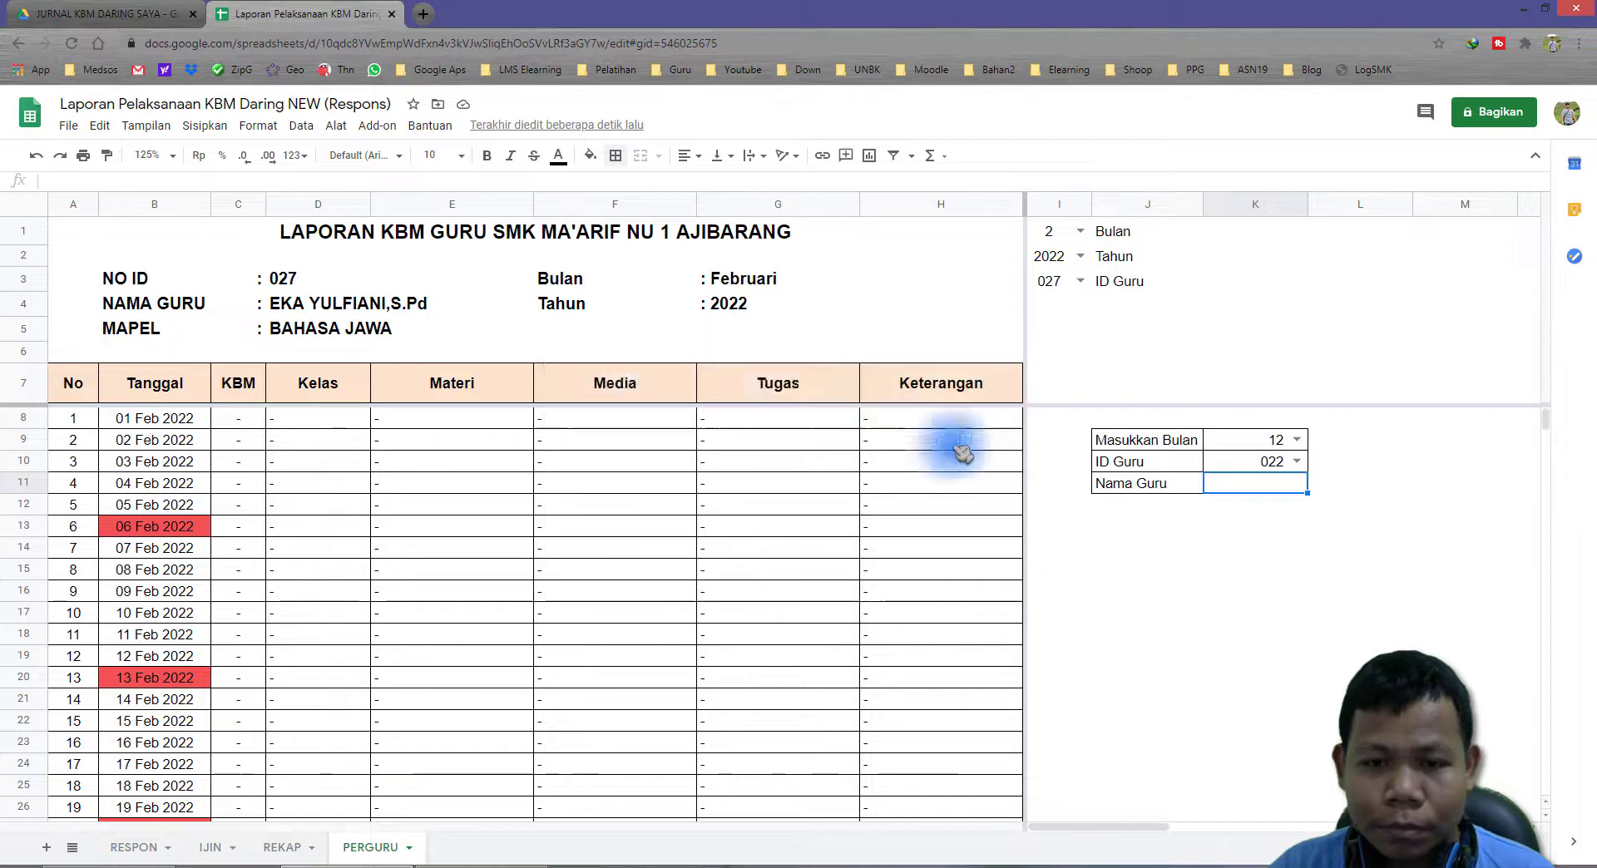
pyautogui.click(282, 846)
pyautogui.click(316, 340)
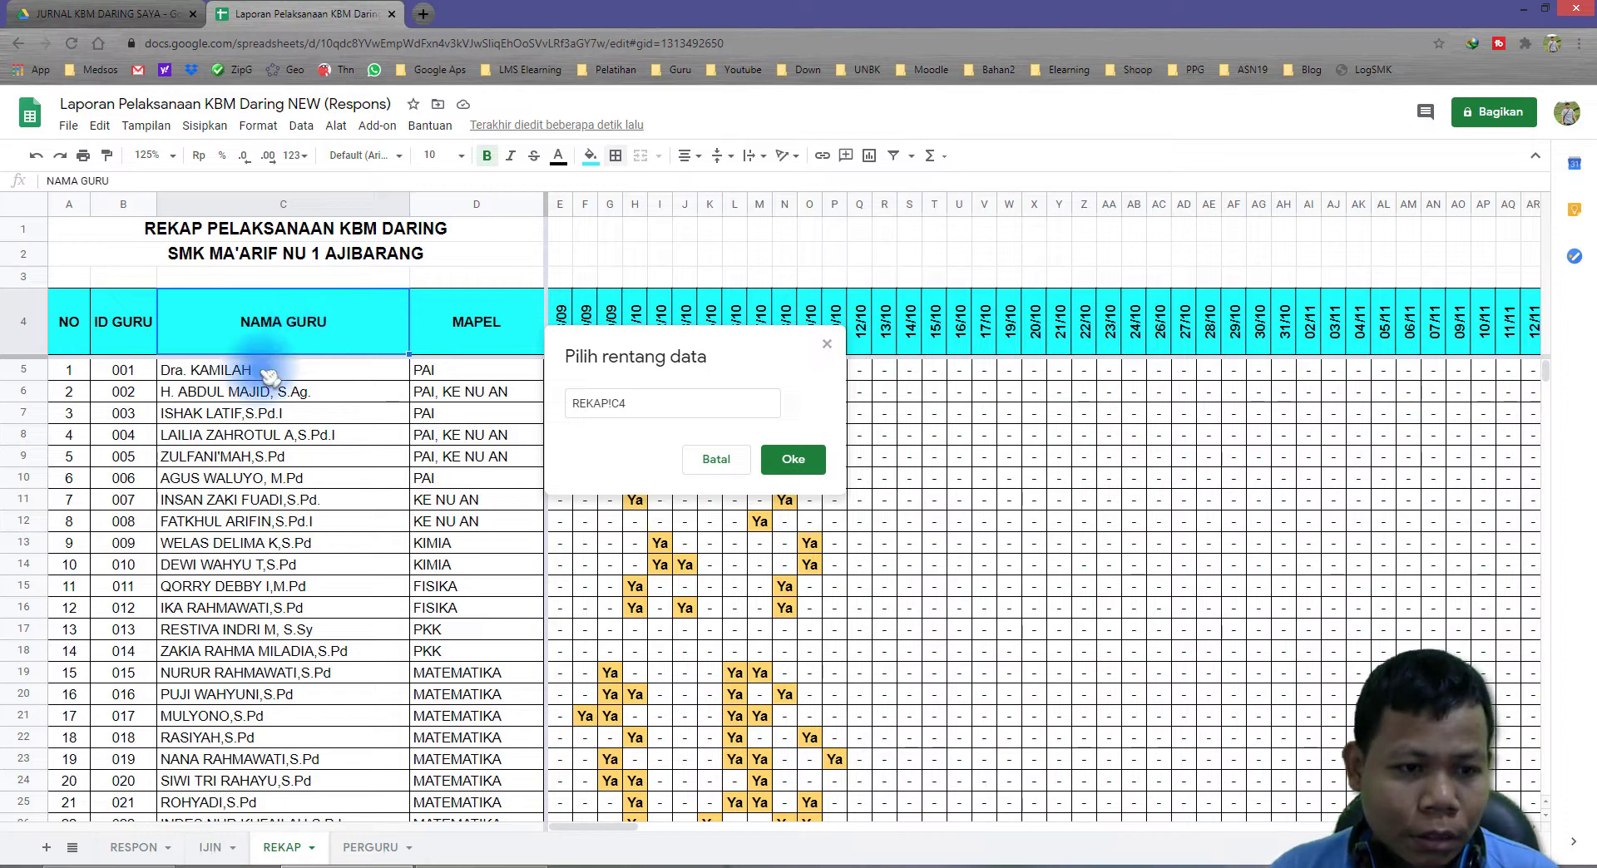
pyautogui.moveTo(268, 376); pyautogui.dragTo(279, 489)
pyautogui.click(795, 471)
pyautogui.click(1020, 597)
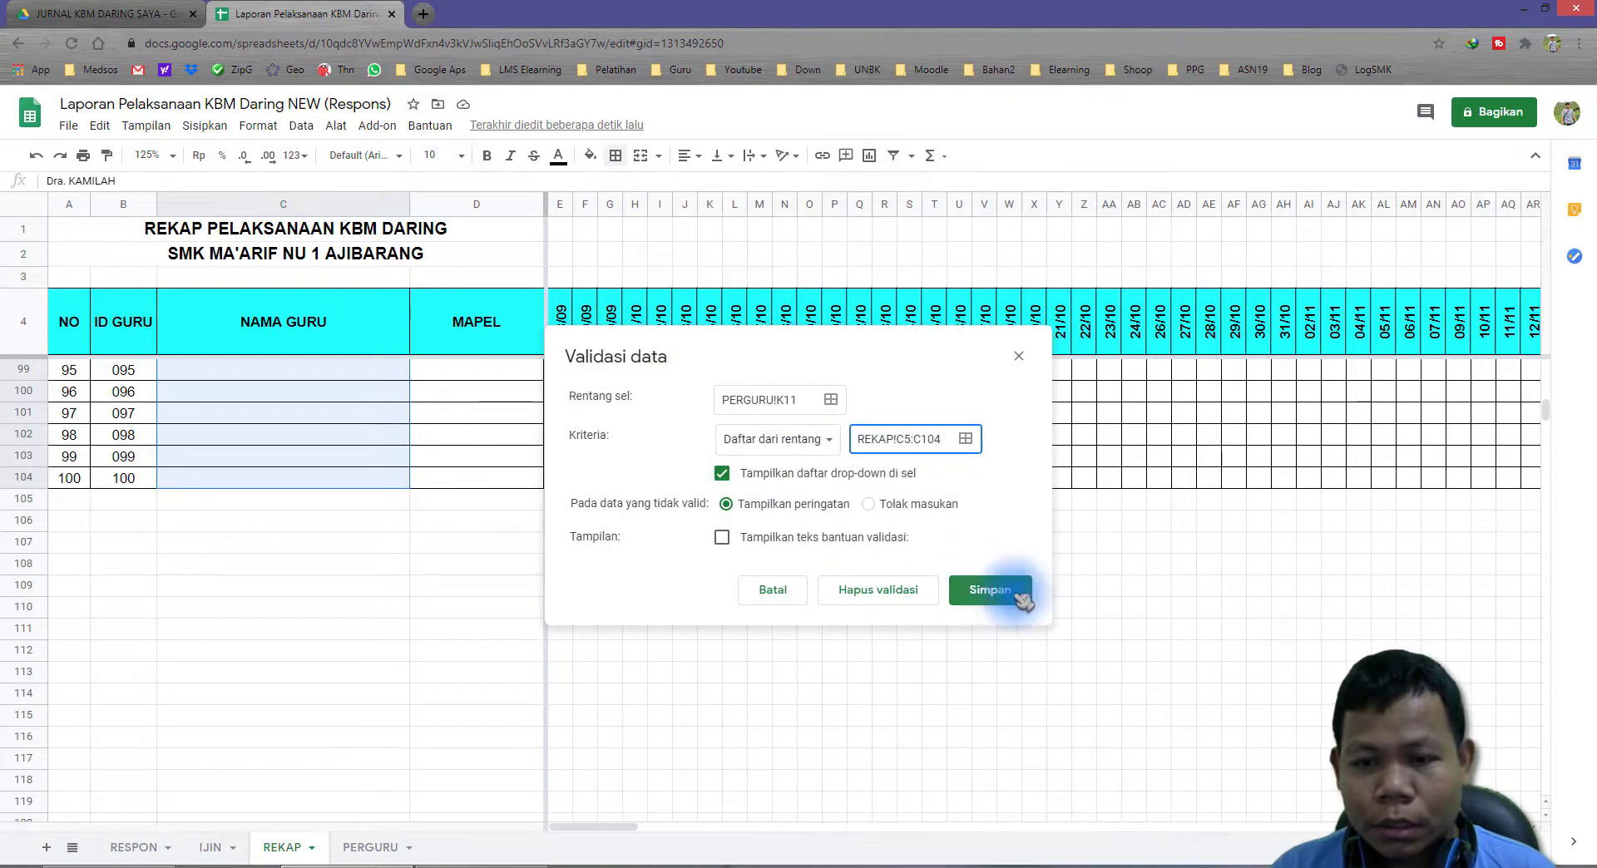
pyautogui.click(372, 847)
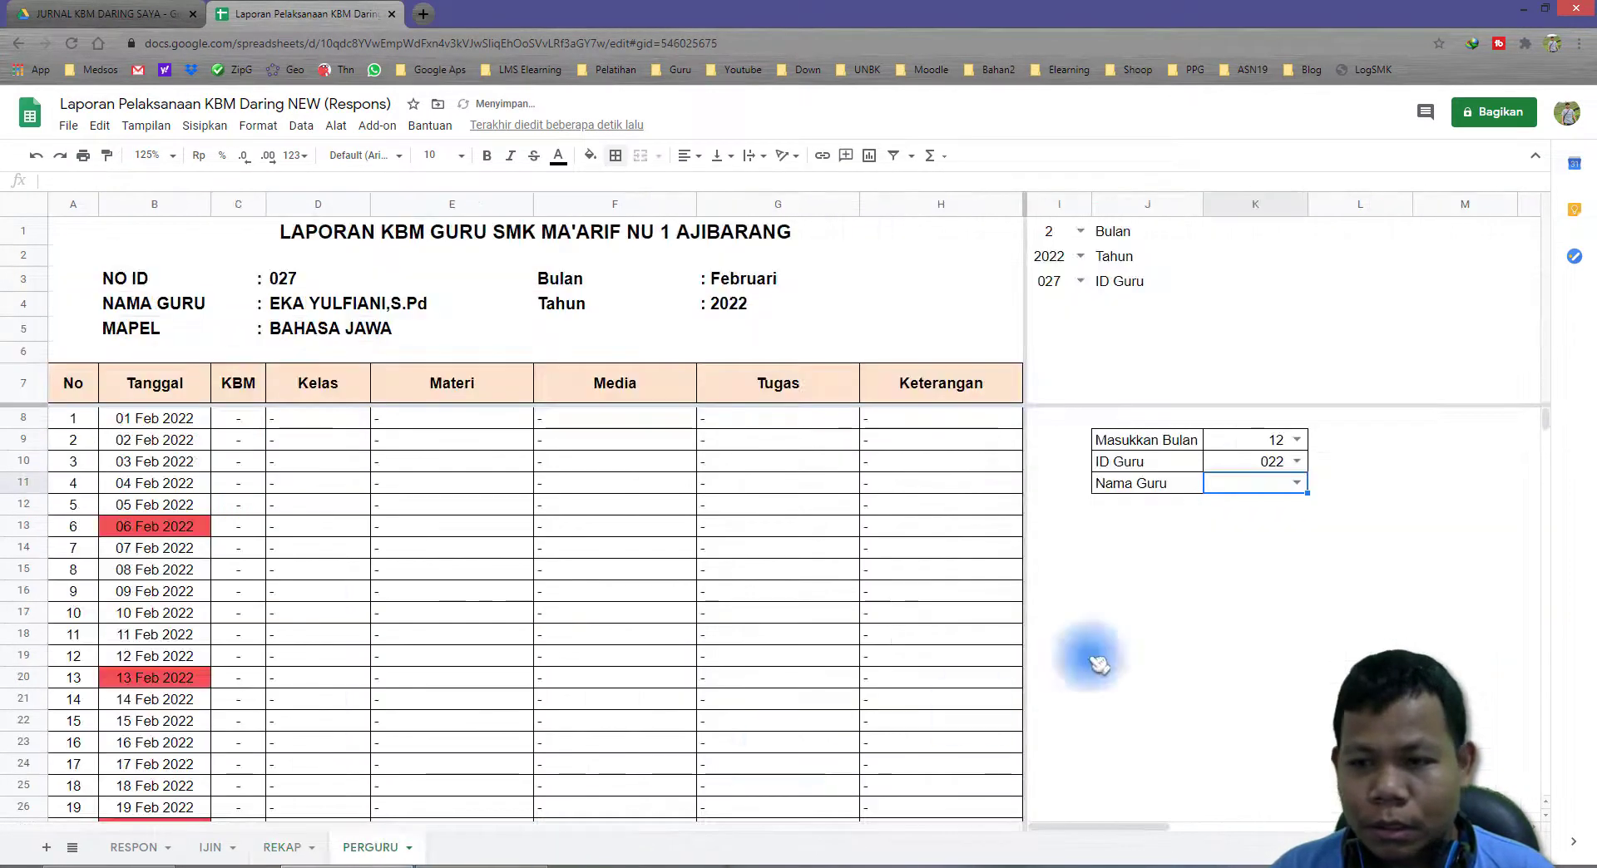
# Test the Nama Guru dropdown in K11 by browsing its list and choosing several teacher names in turn.
pyautogui.click(1272, 592)
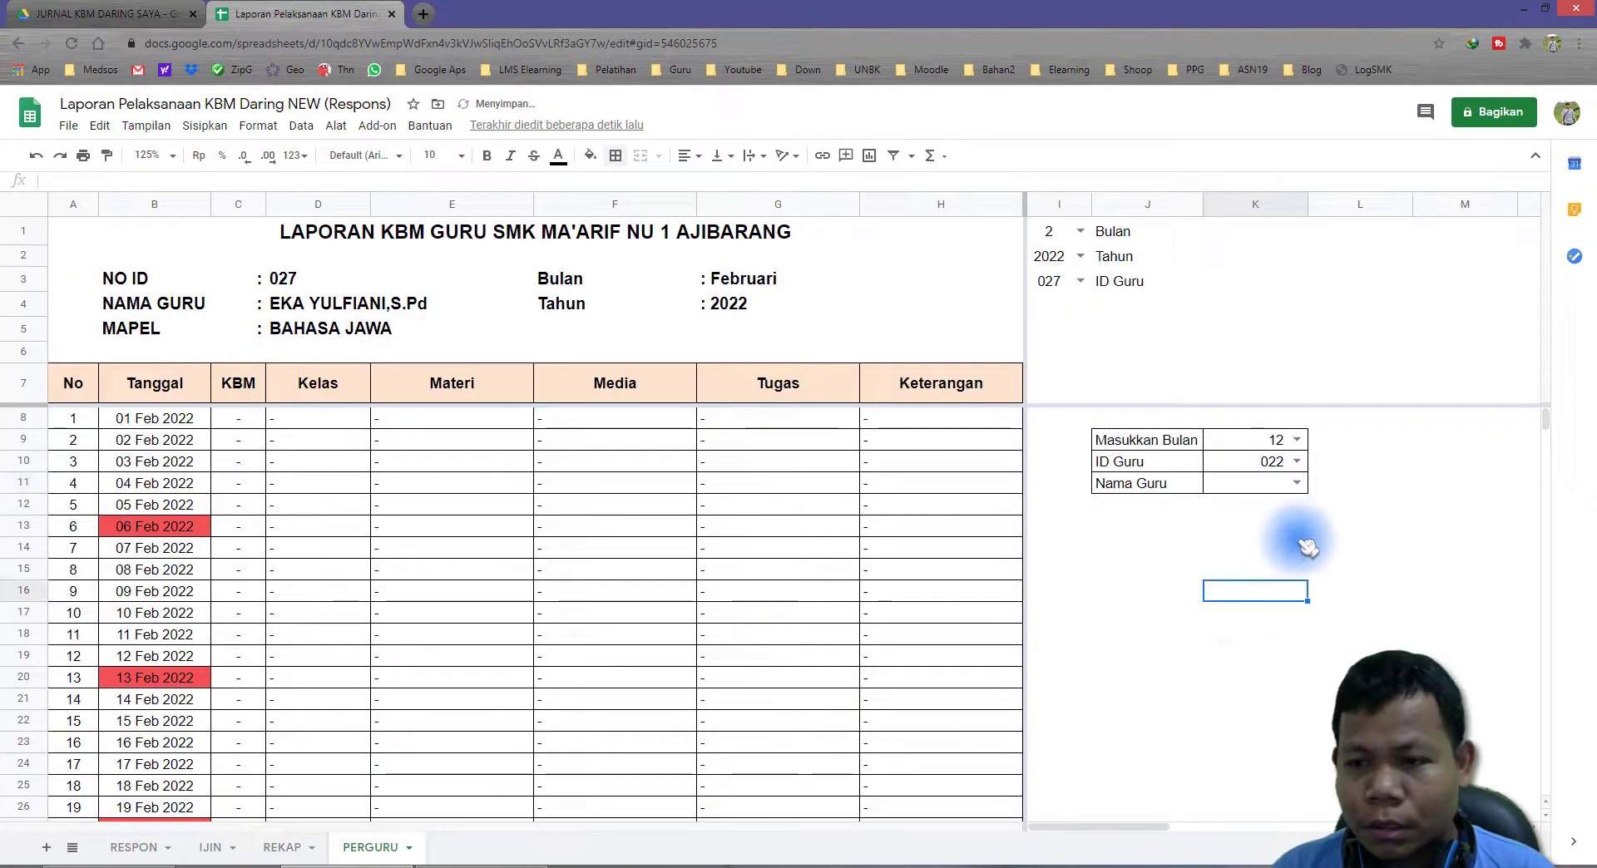
pyautogui.click(1295, 484)
pyautogui.scroll(-5, 1319, 563)
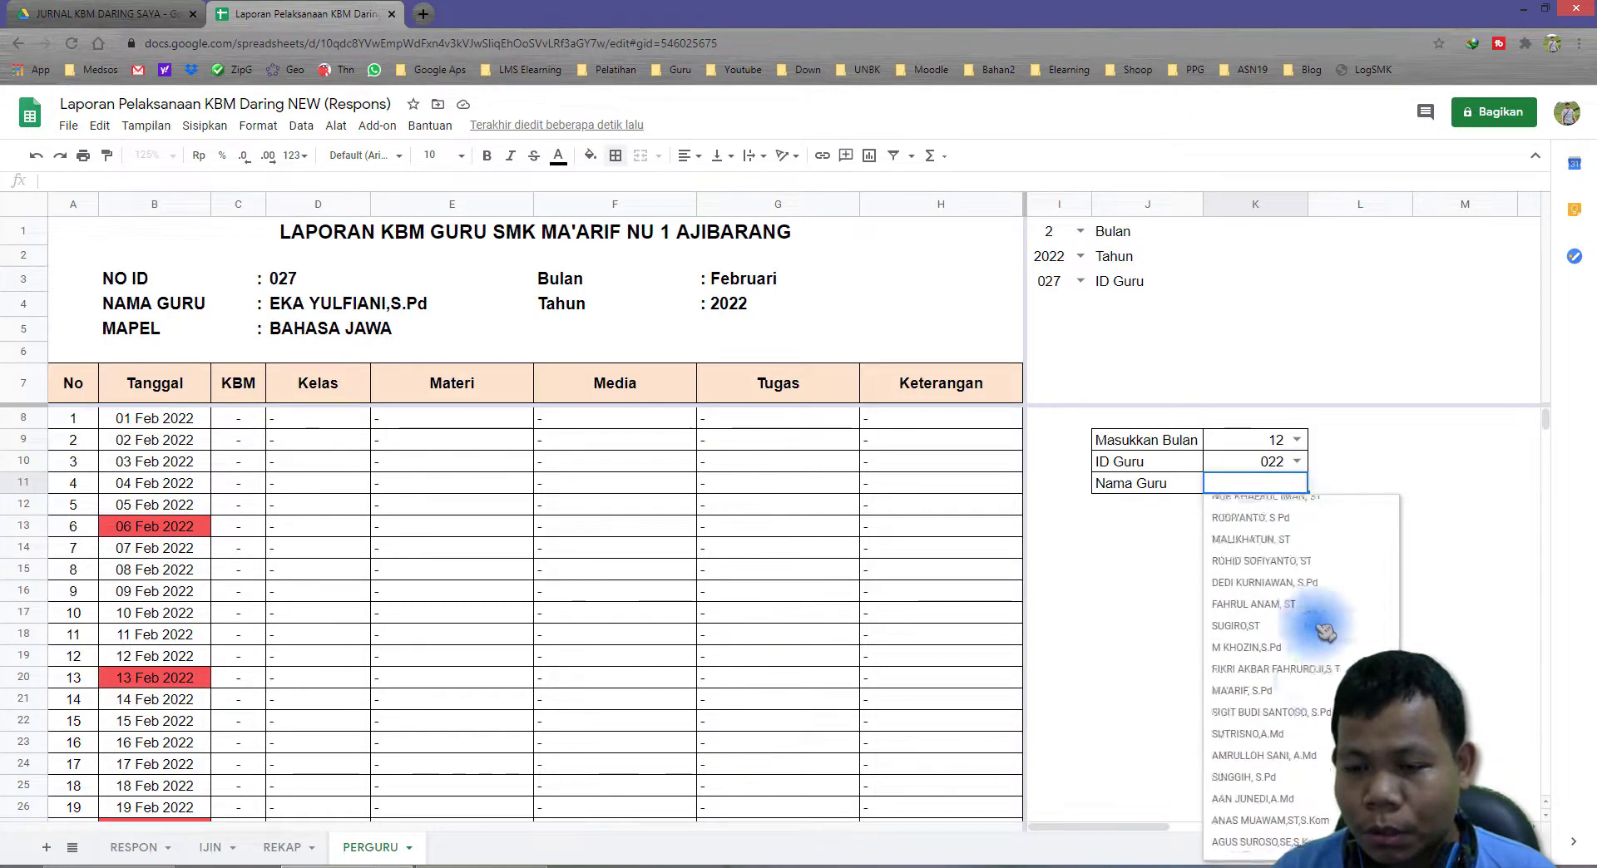
pyautogui.scroll(-5, 1323, 640)
pyautogui.scroll(3, 1277, 616)
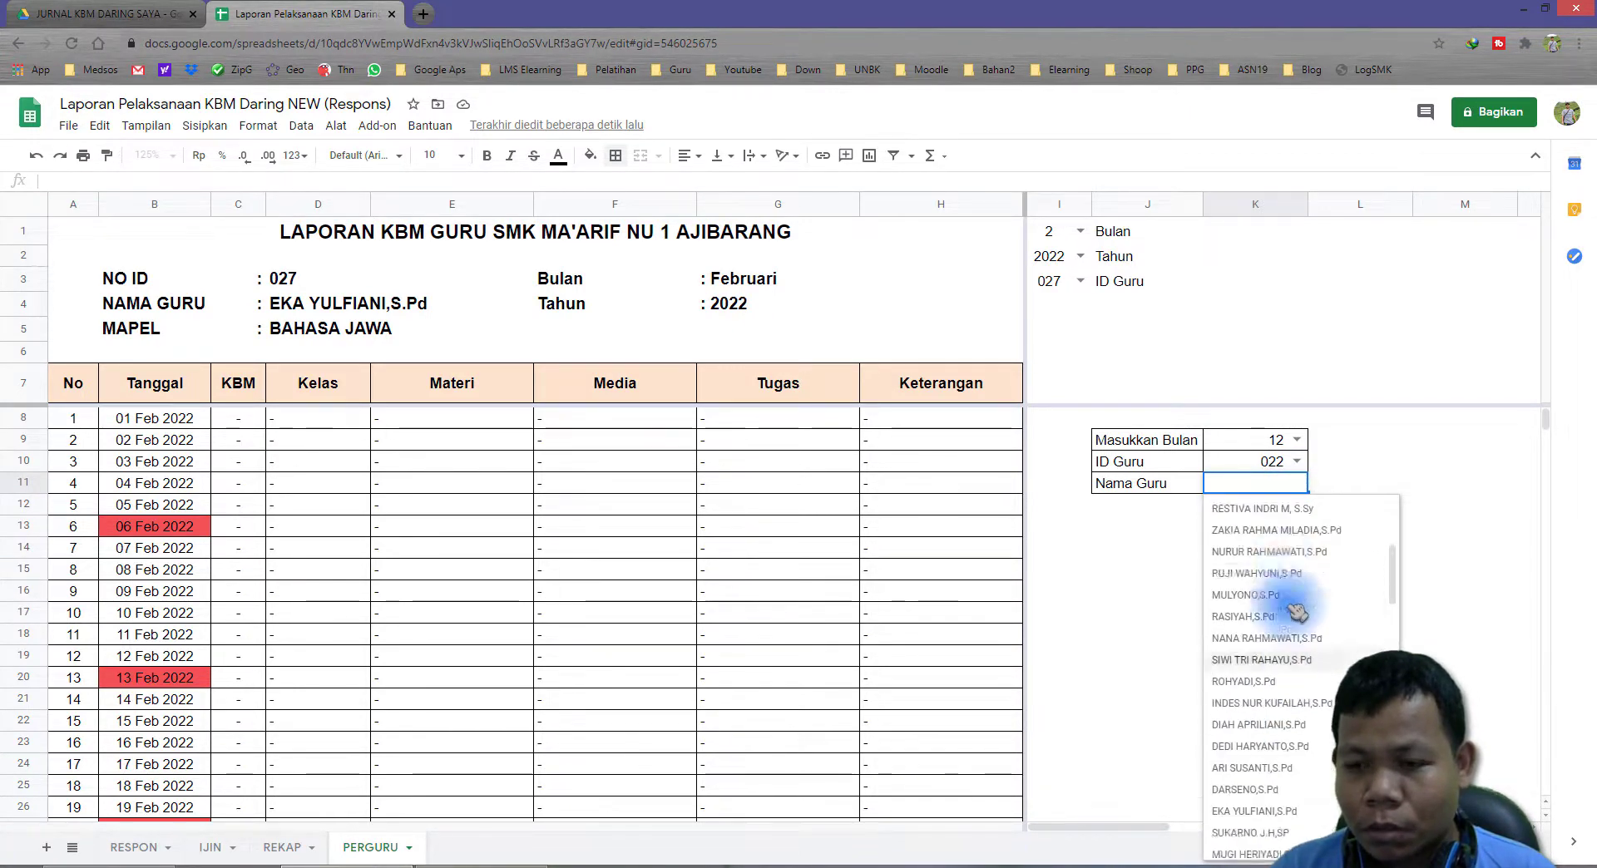
pyautogui.click(1283, 610)
pyautogui.click(1298, 484)
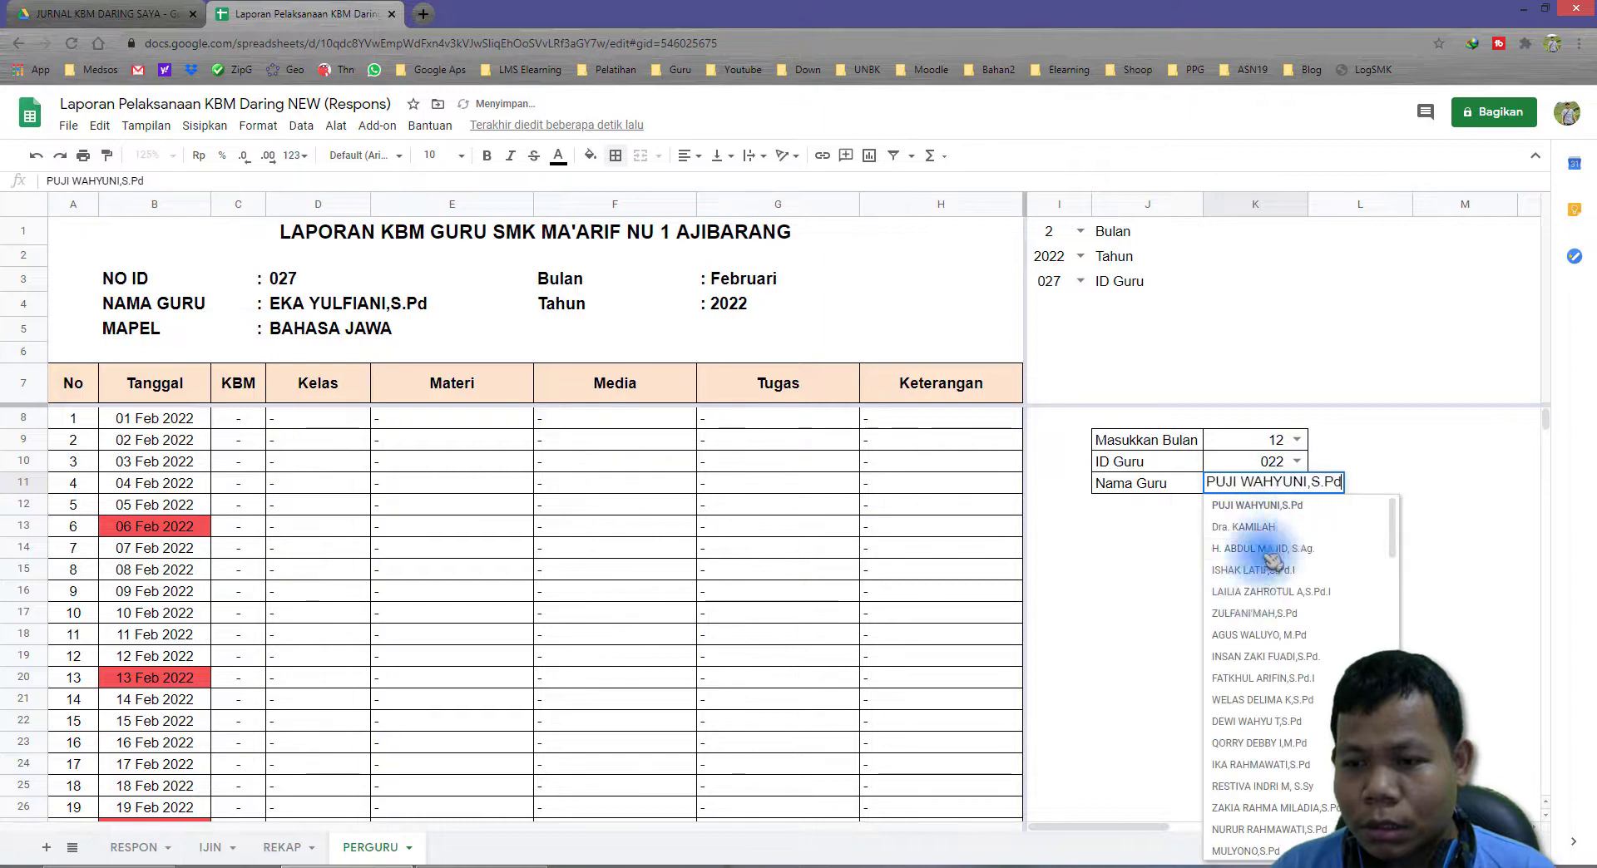
pyautogui.click(1265, 601)
pyautogui.click(1298, 484)
pyautogui.click(1281, 635)
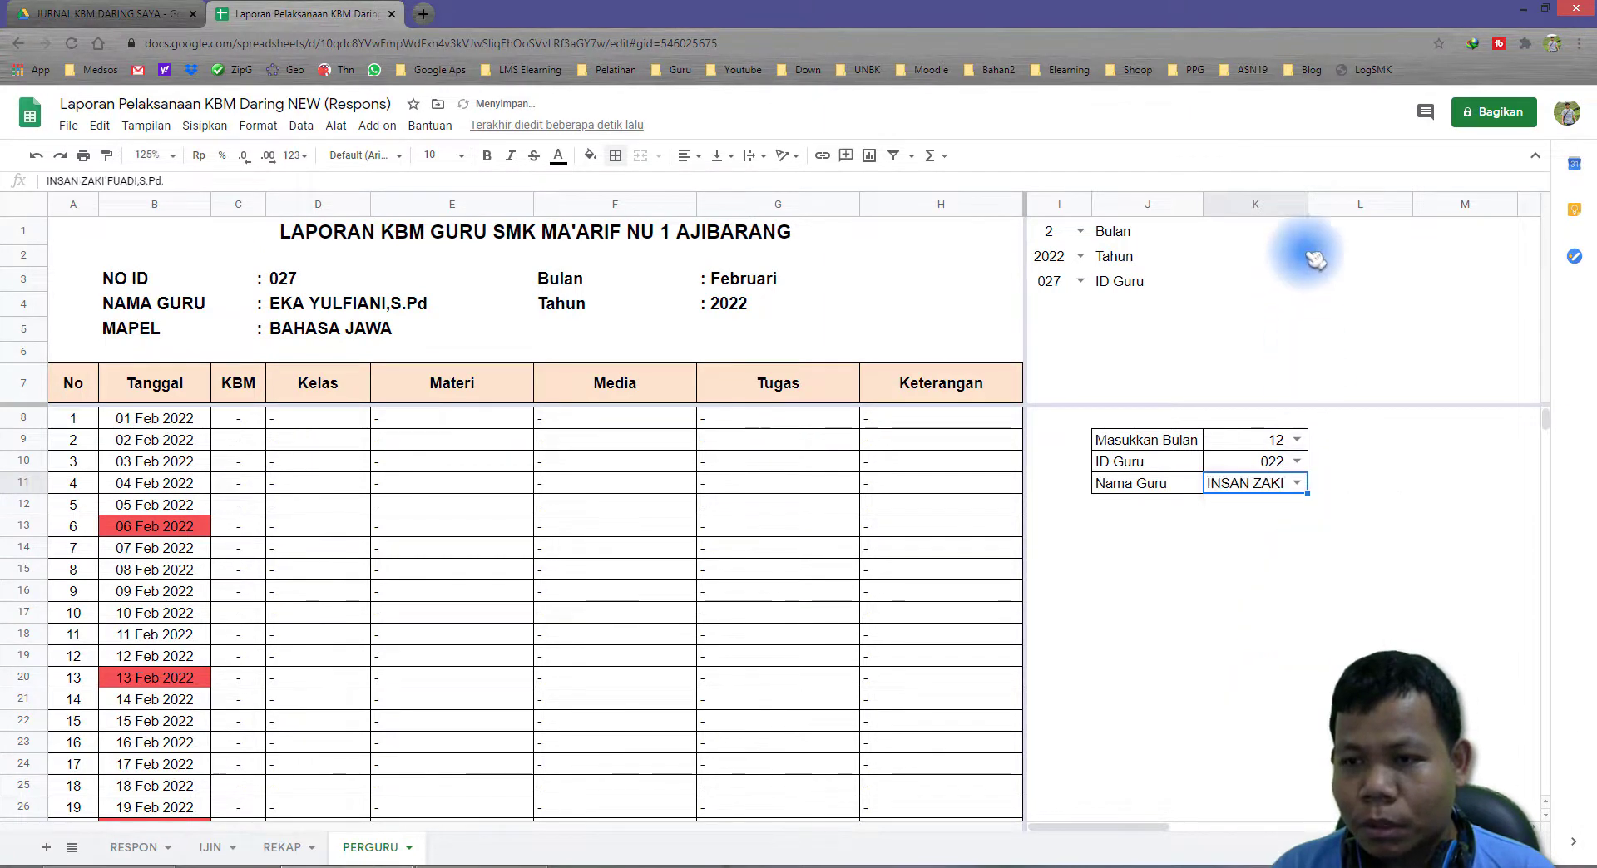
# Widen column K on PERGURU to fit the full teacher name in K11.
pyautogui.moveTo(1307, 201); pyautogui.dragTo(1410, 337)
pyautogui.click(1231, 547)
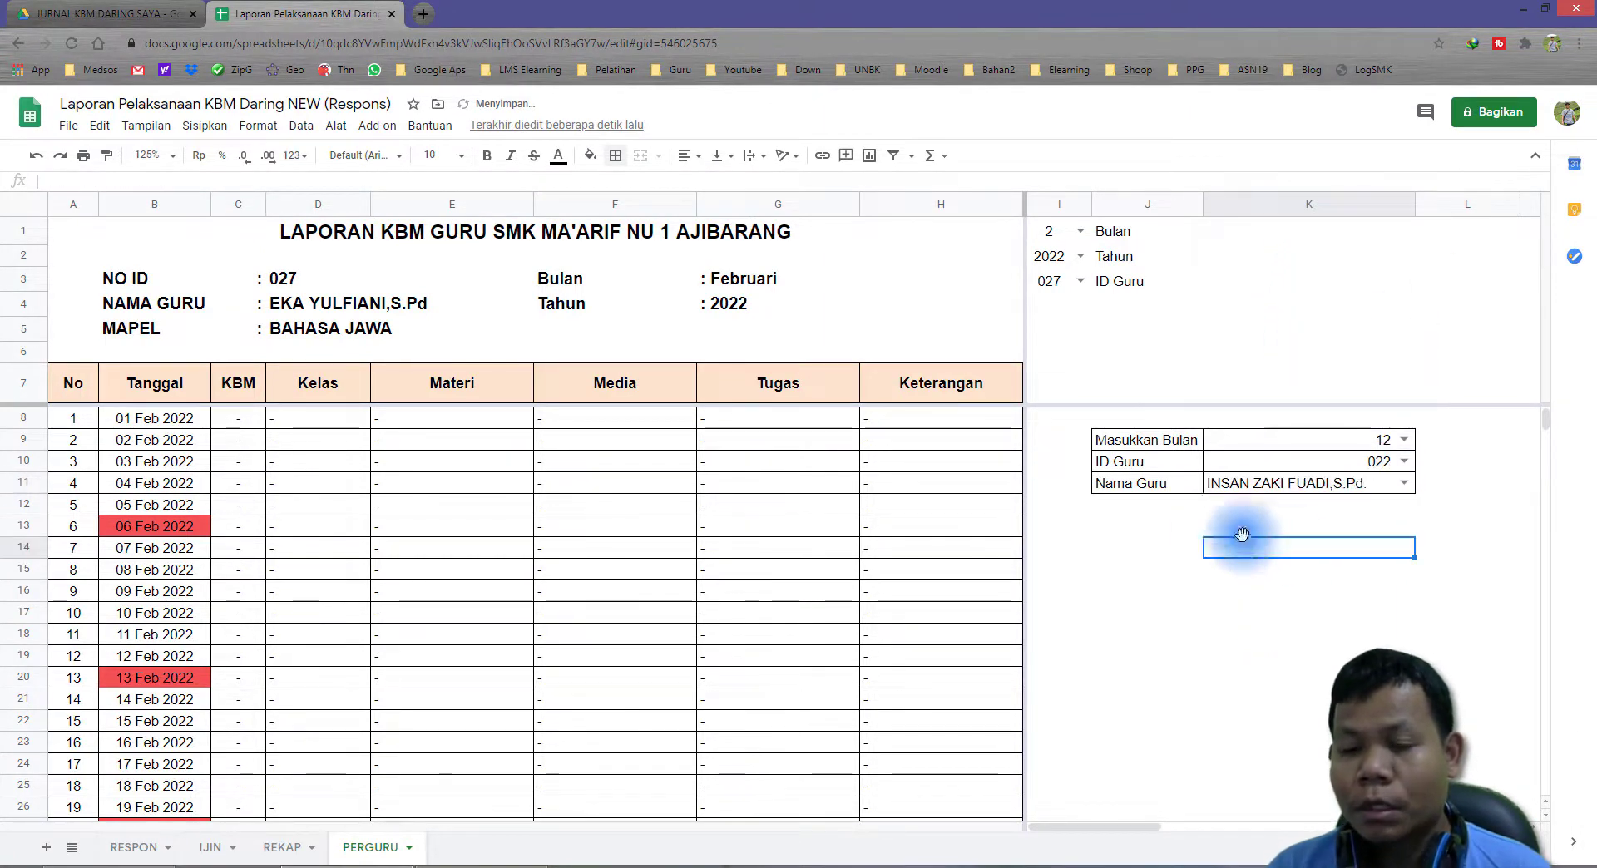
pyautogui.click(1152, 504)
pyautogui.click(1292, 443)
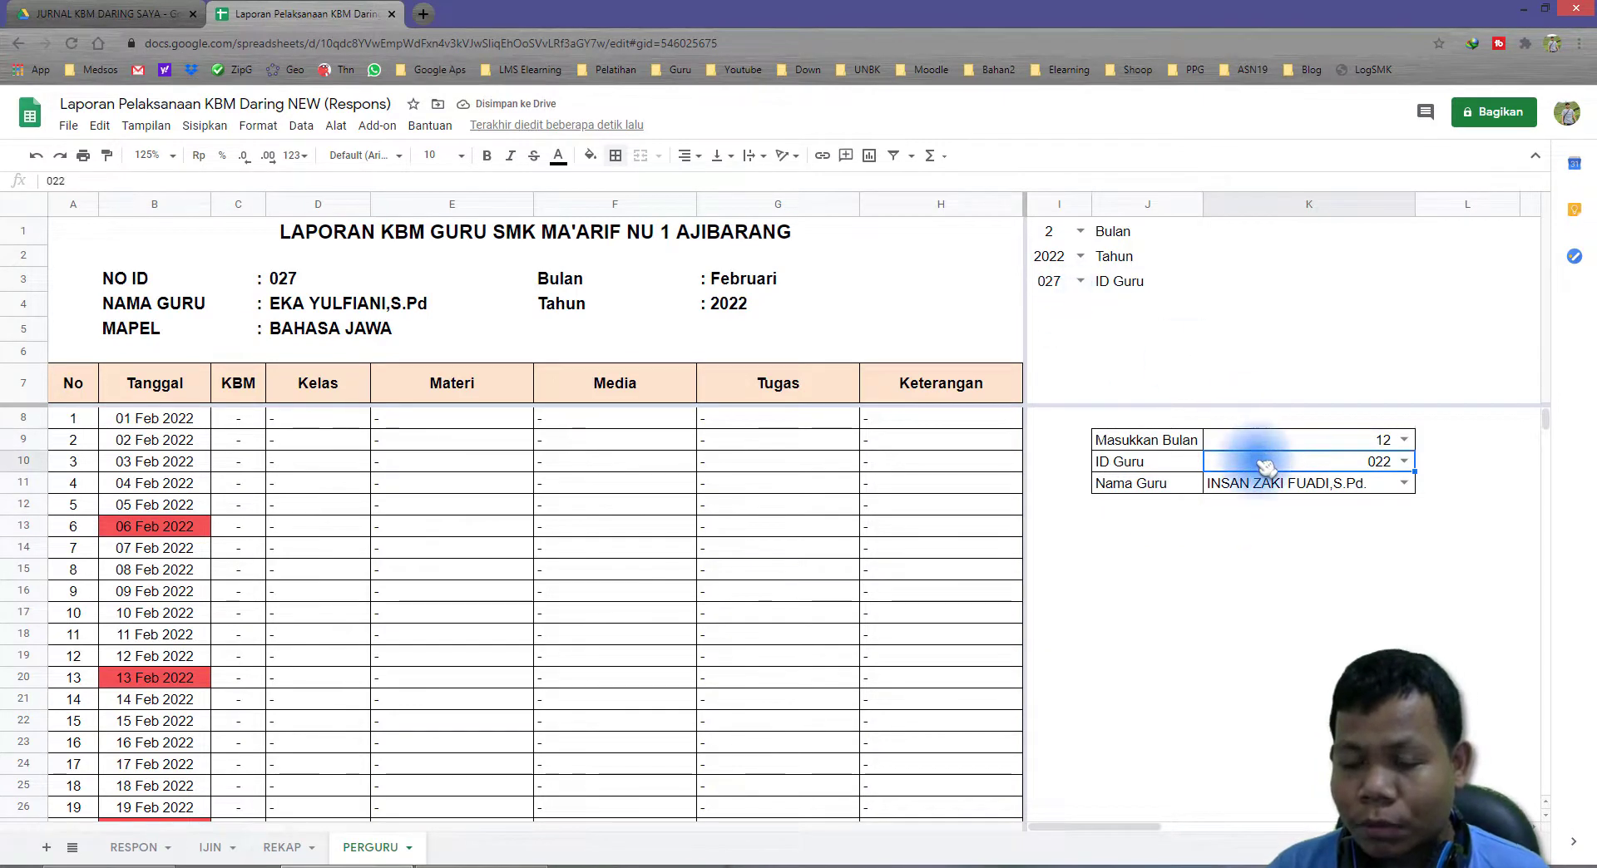
# Open data validation for PERGURU cell J12 and examine the Nomor criterion's comparison options and its antara limits.
pyautogui.click(1152, 506)
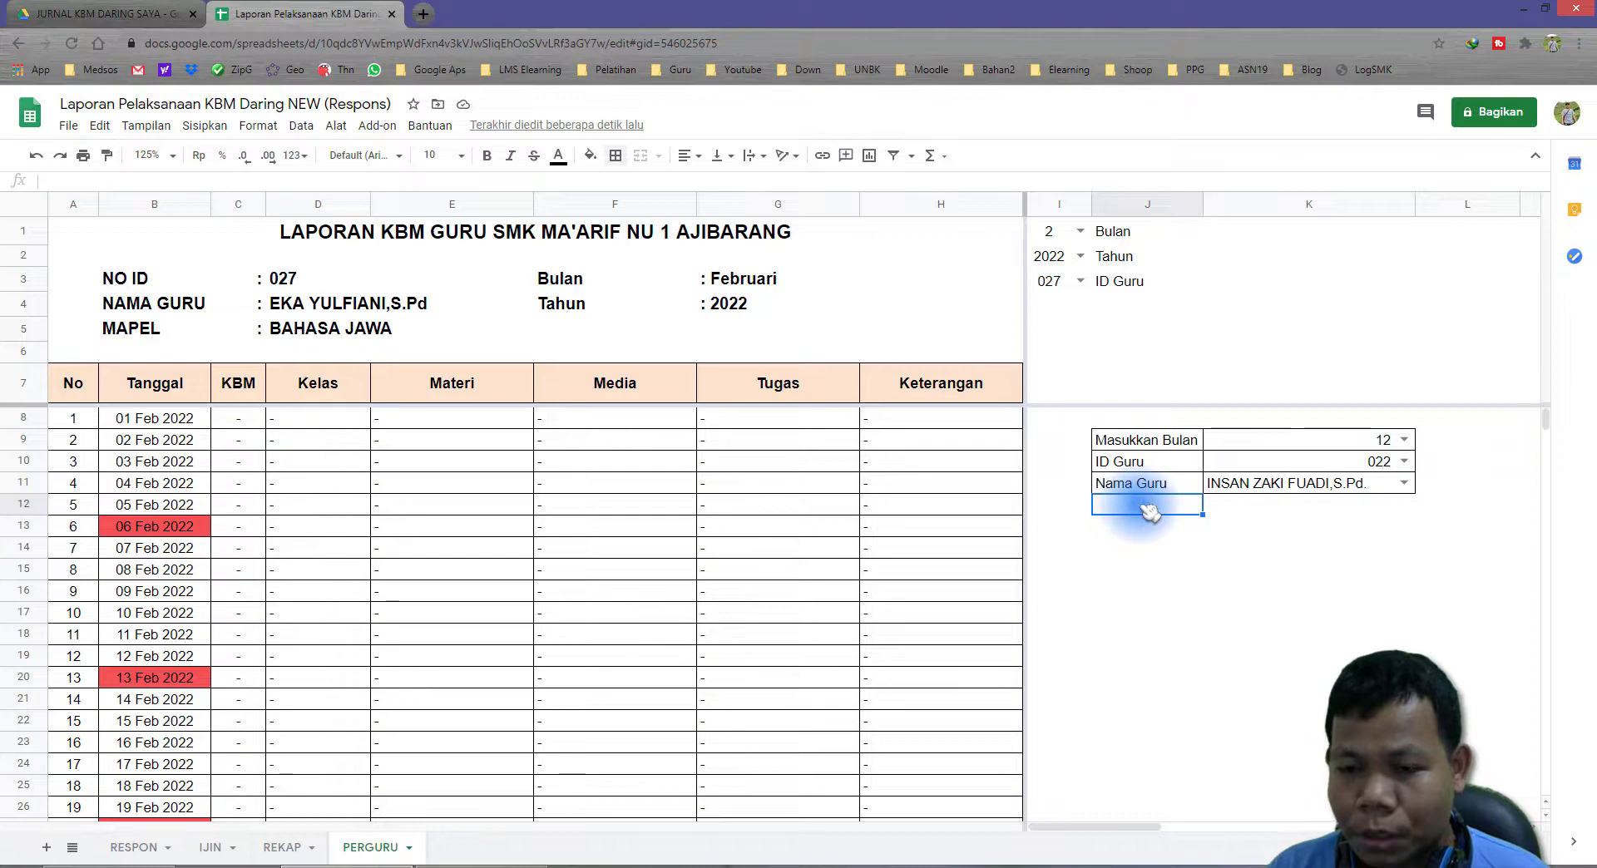
pyautogui.rightClick(1148, 508)
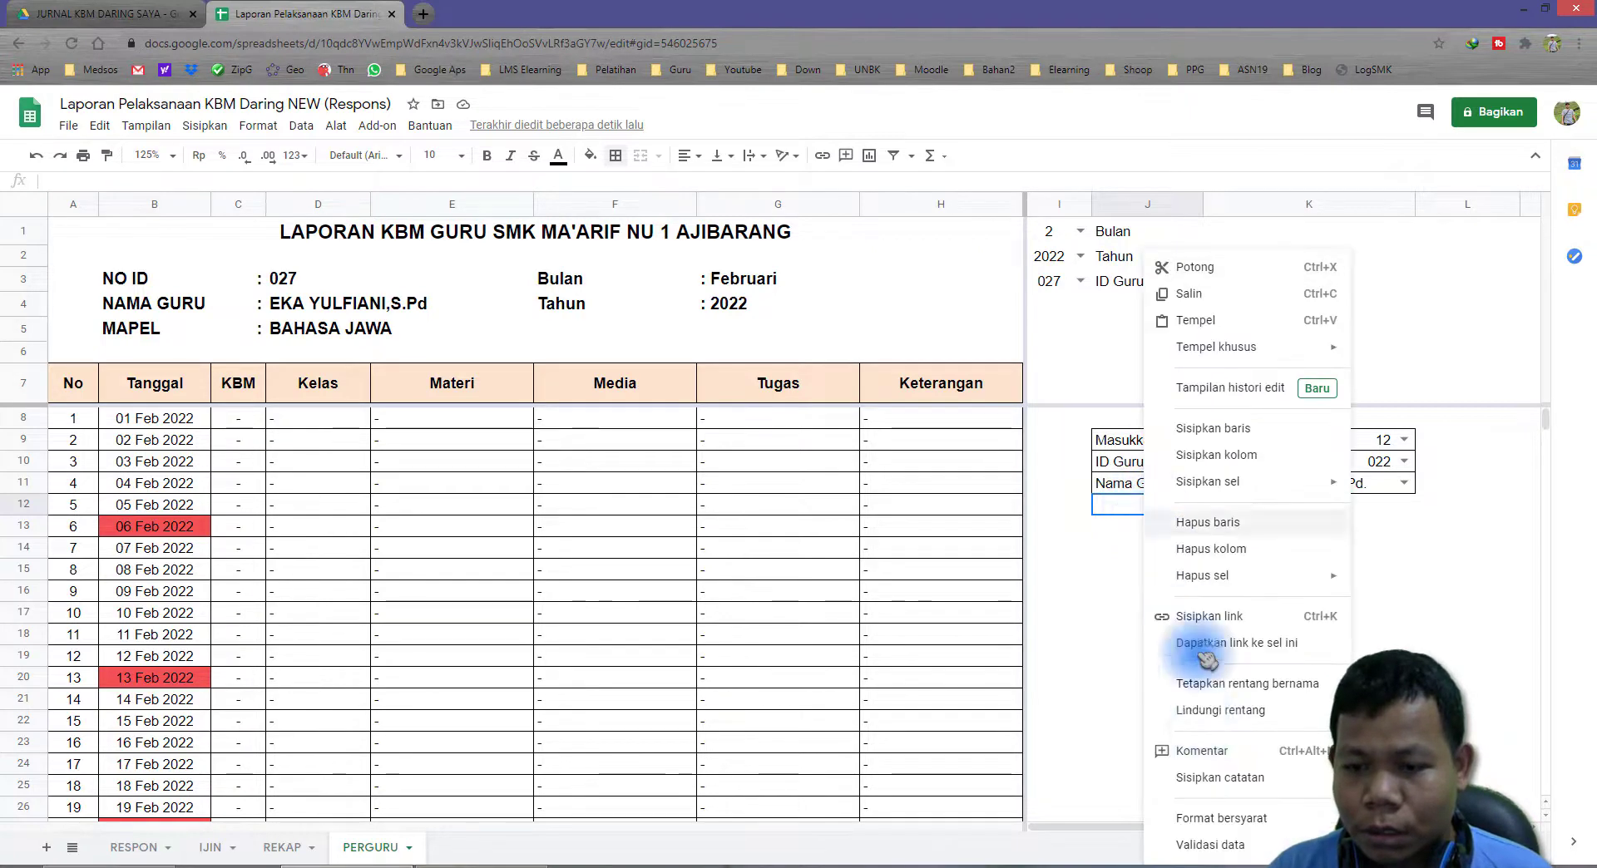
pyautogui.click(1211, 845)
pyautogui.click(732, 346)
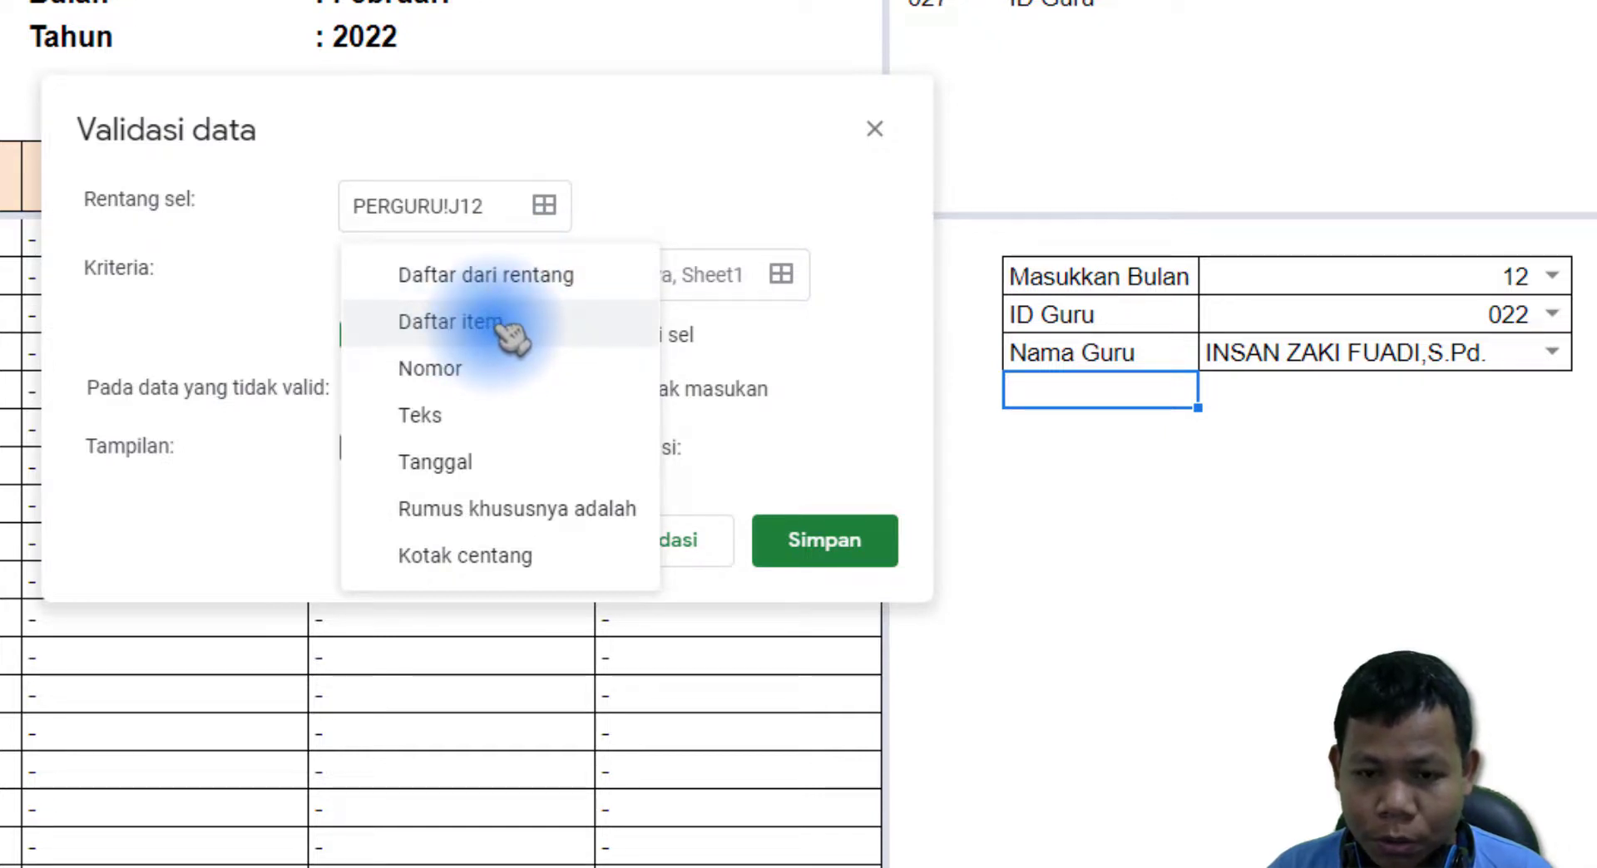
pyautogui.click(459, 368)
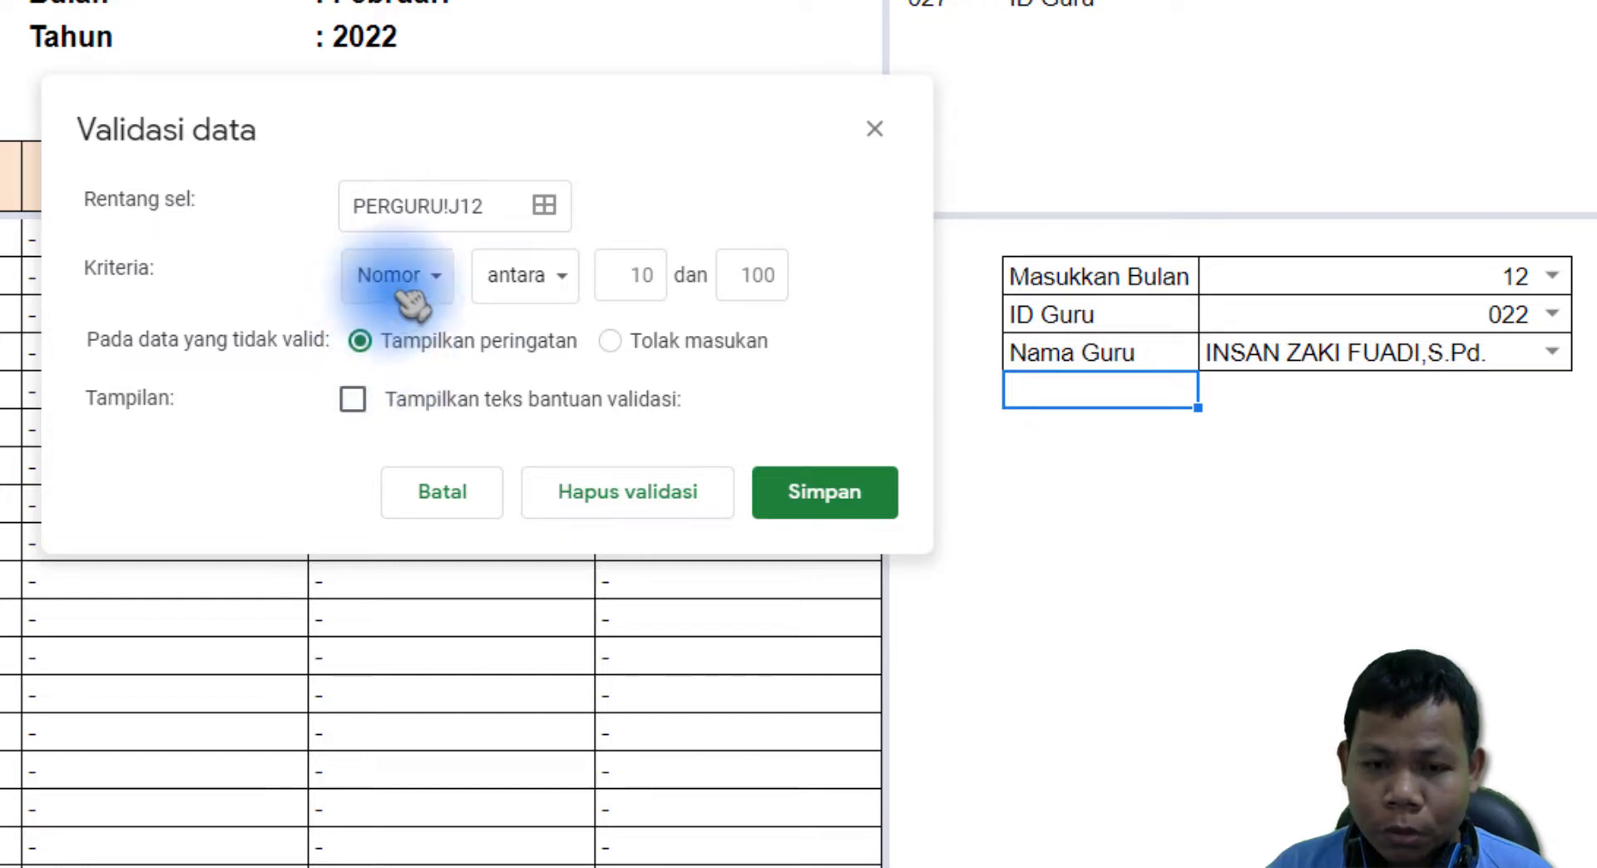
pyautogui.click(540, 281)
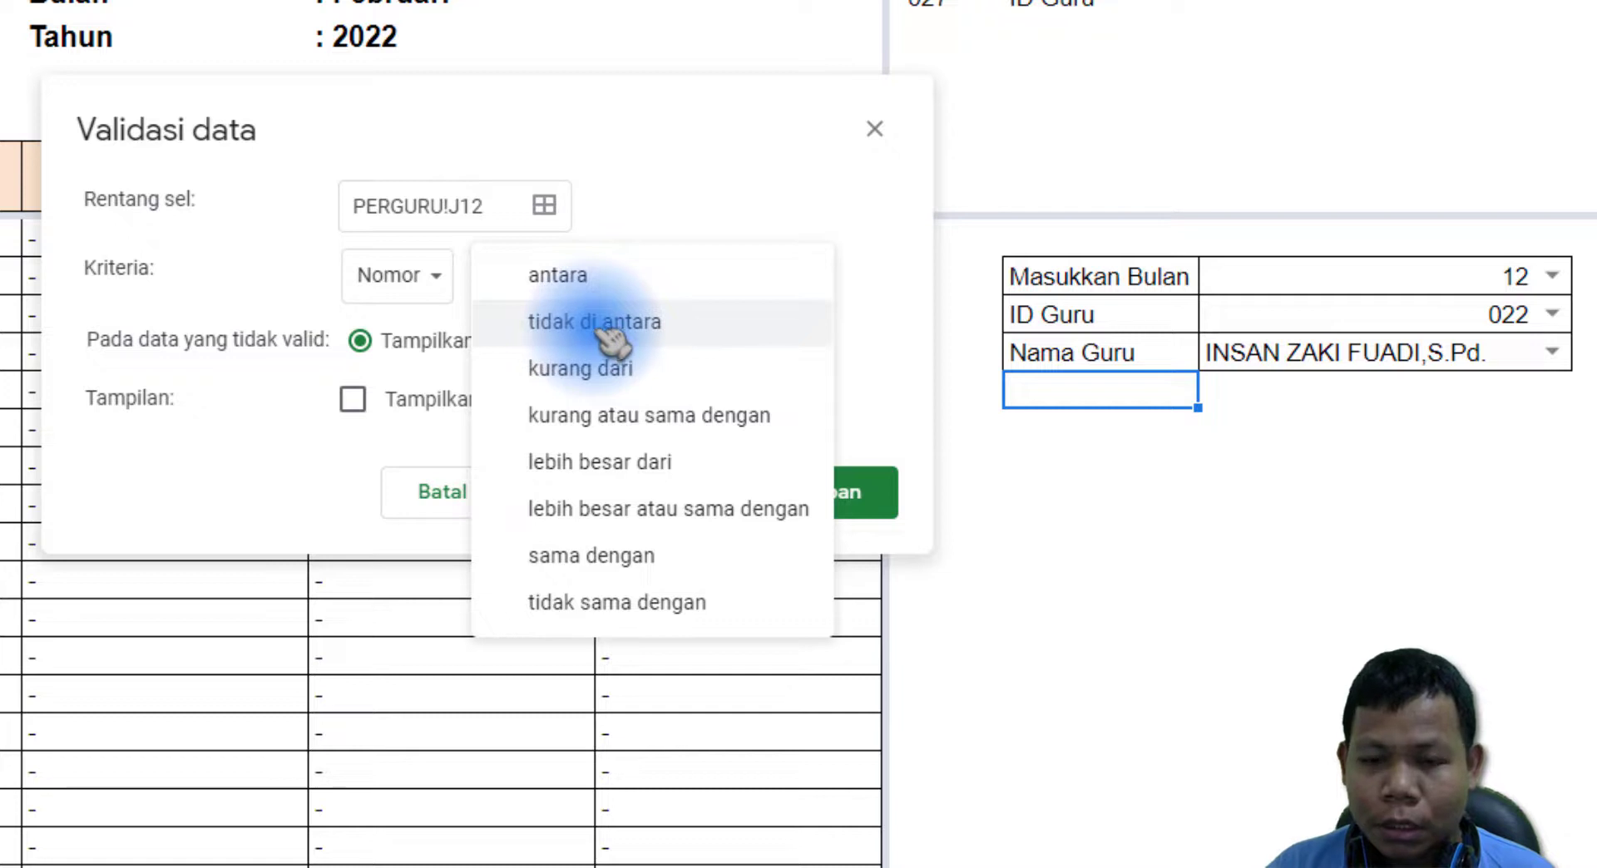
pyautogui.click(633, 270)
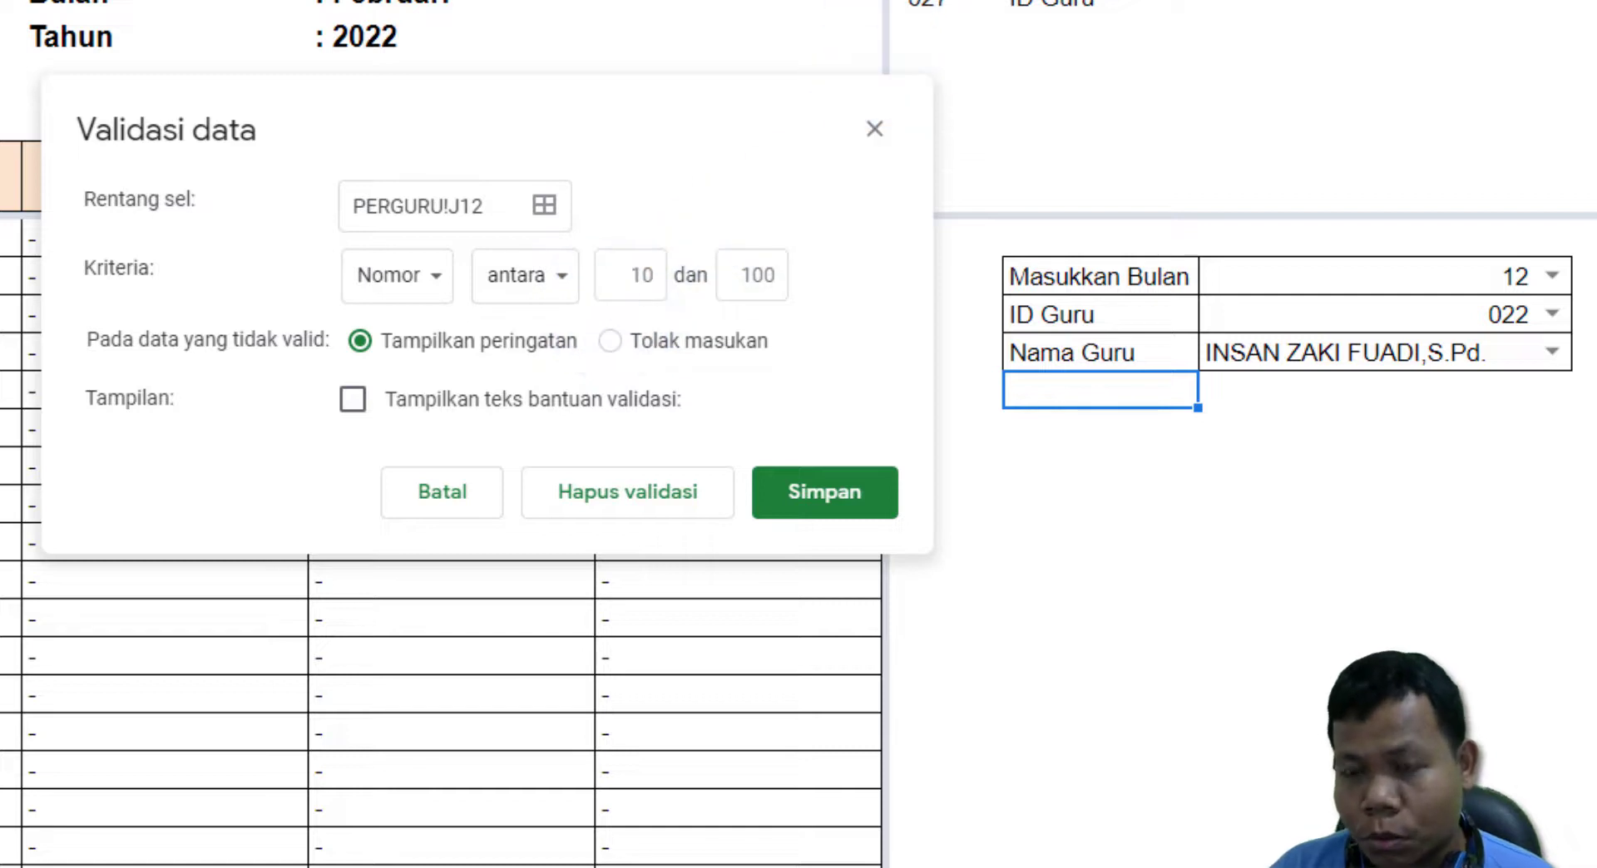
pyautogui.click(559, 287)
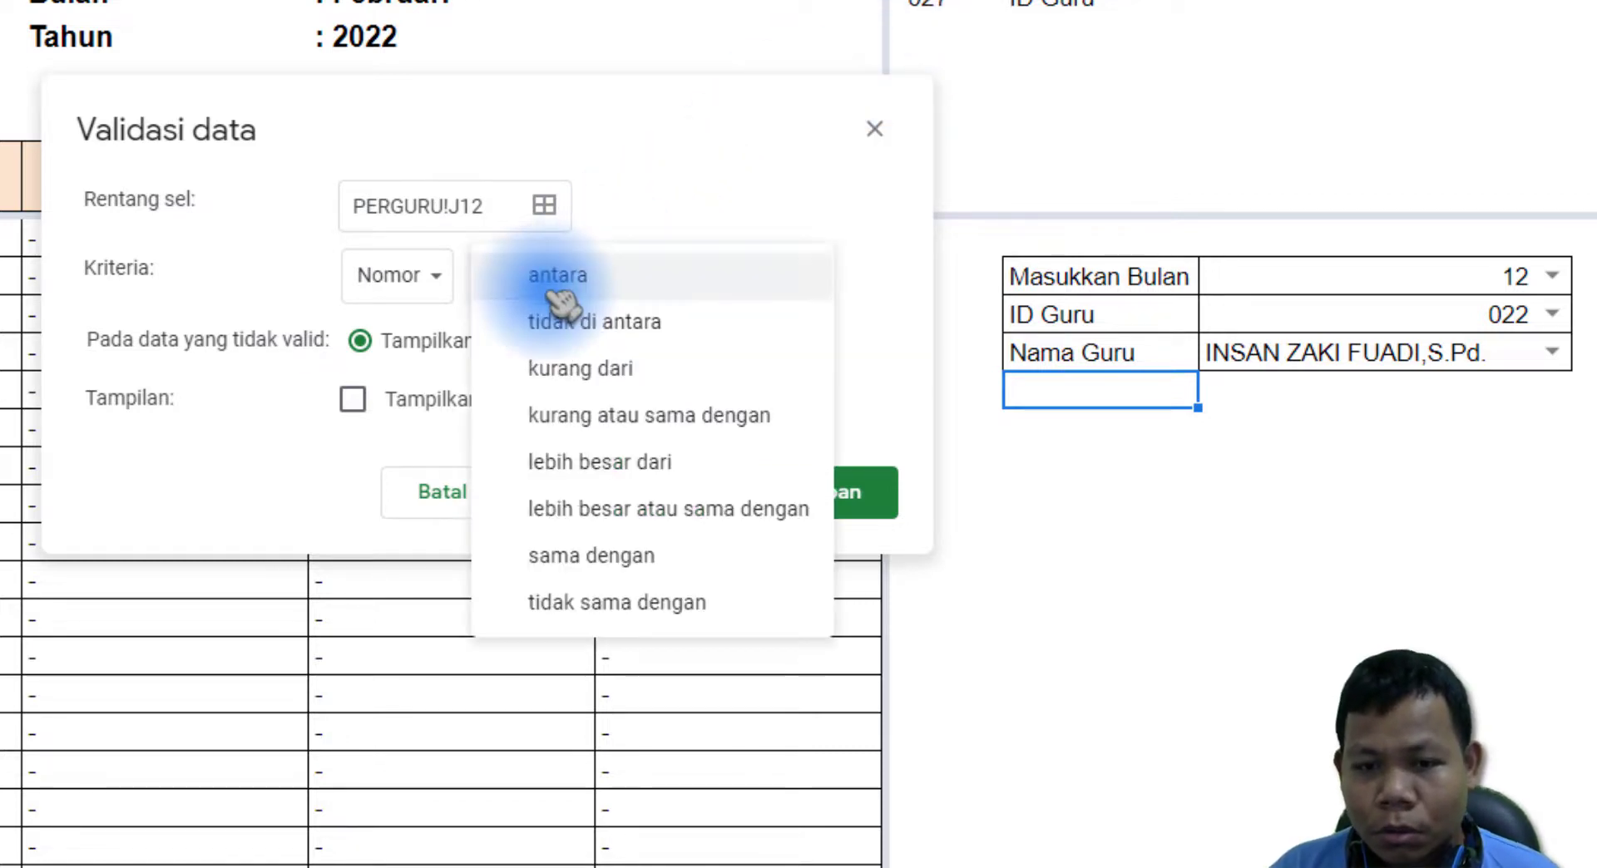
pyautogui.click(598, 287)
pyautogui.click(635, 274)
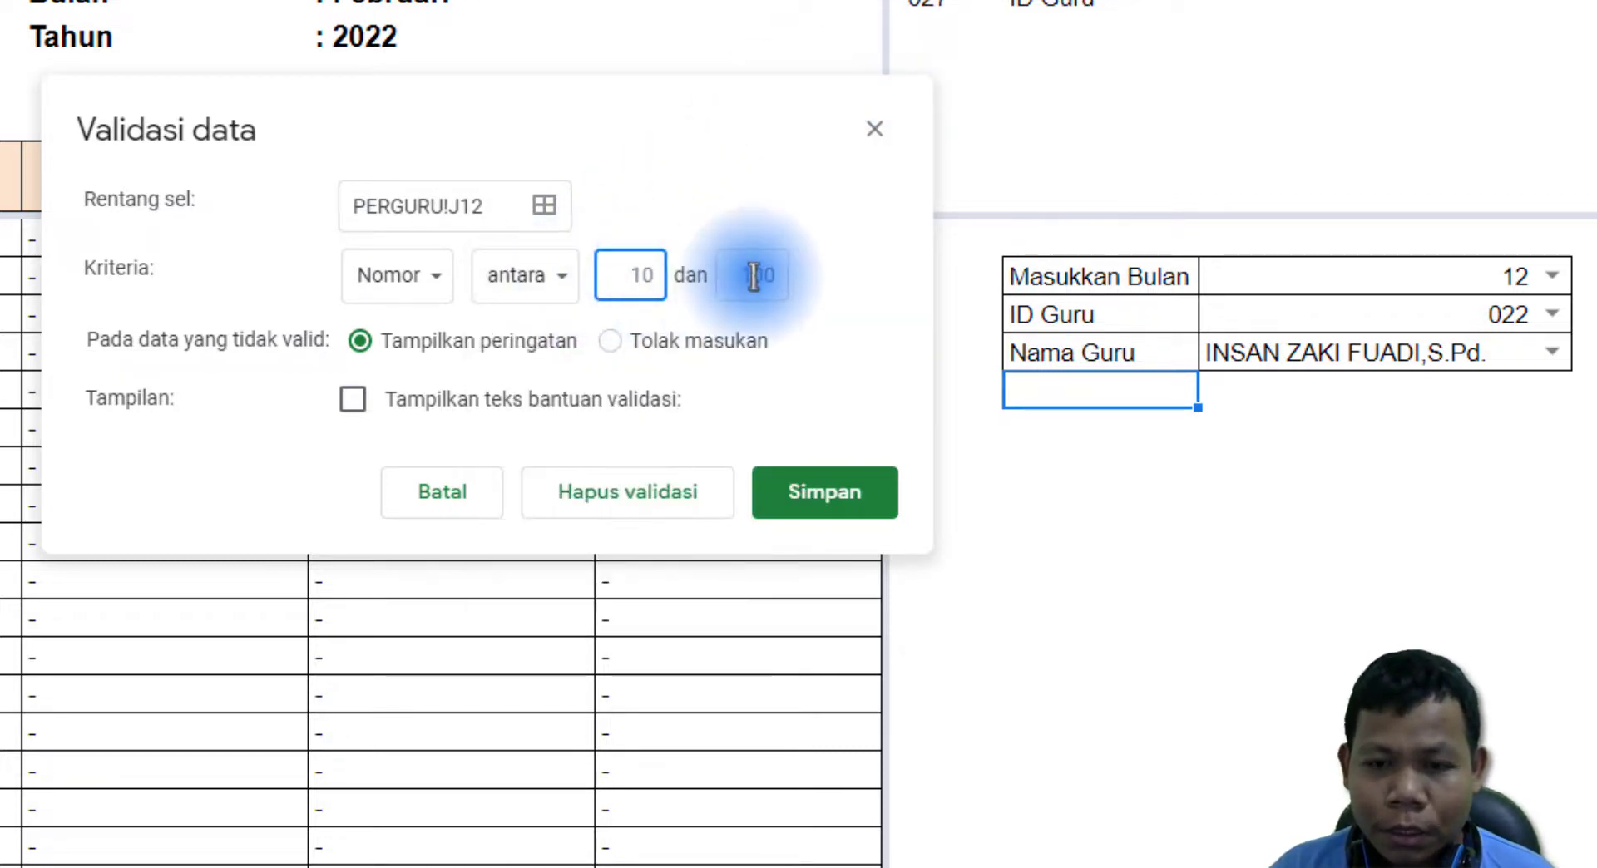
pyautogui.click(541, 275)
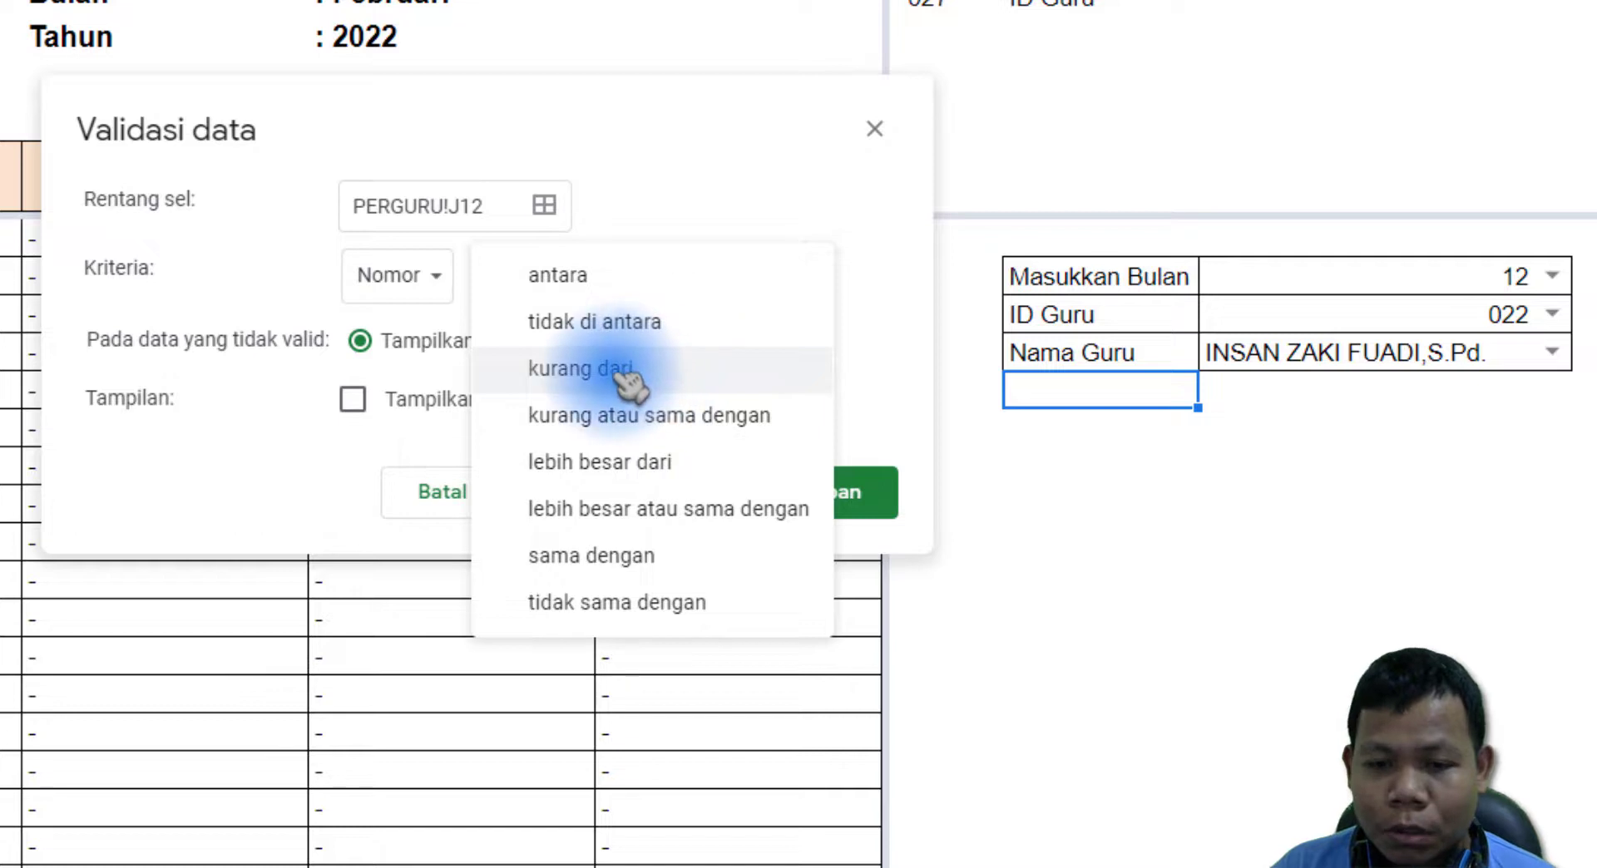
# Try the Teks criterion for J12 with berisi @, tidak berisi @ and sama dengan 123.
pyautogui.click(416, 278)
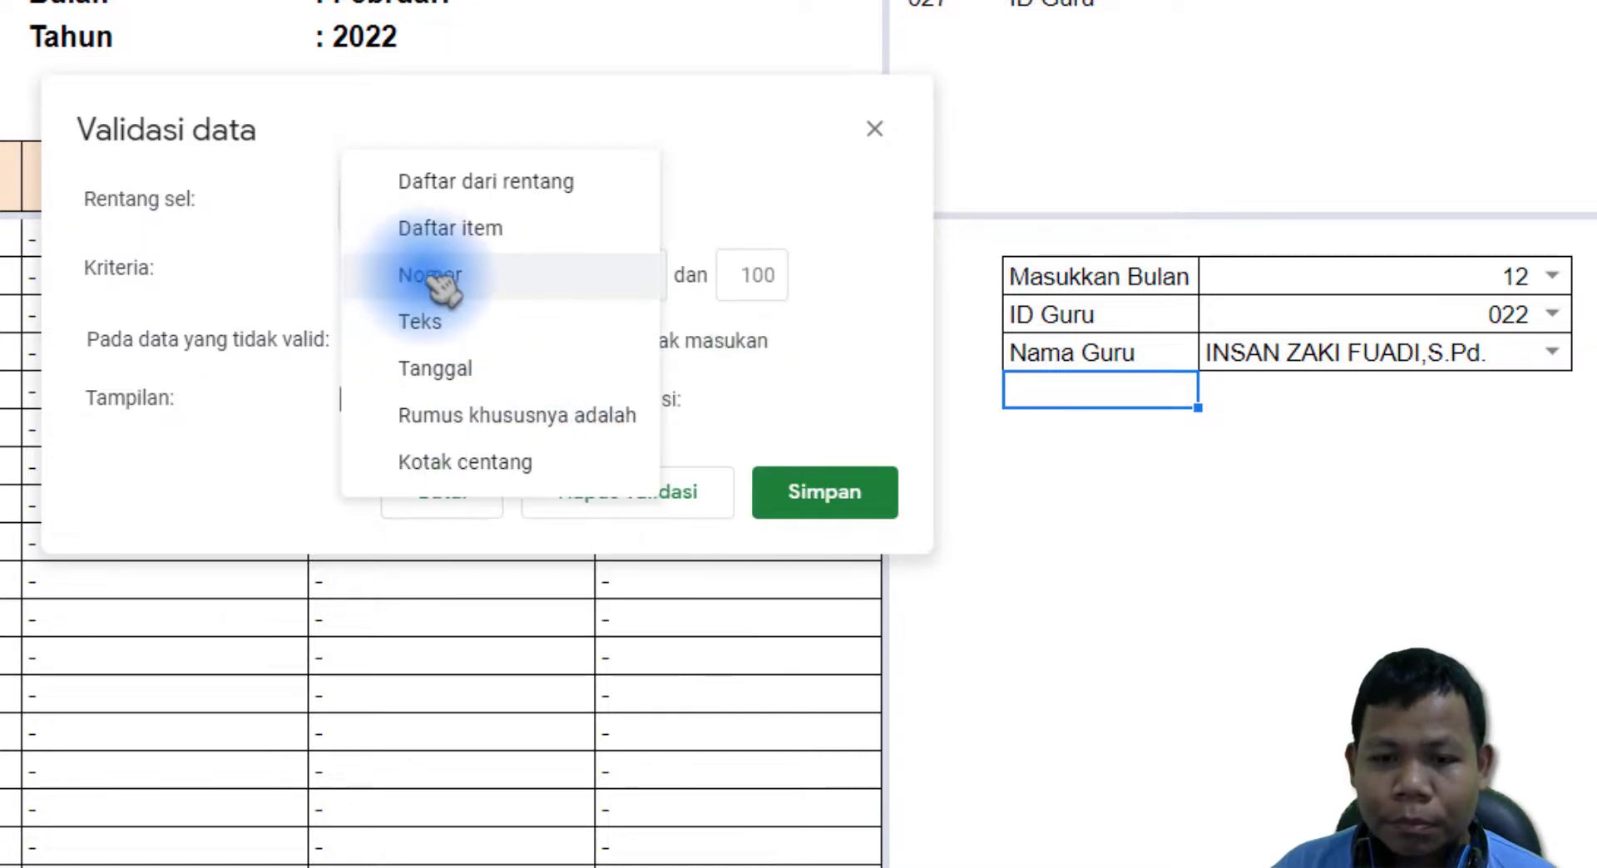
pyautogui.click(458, 324)
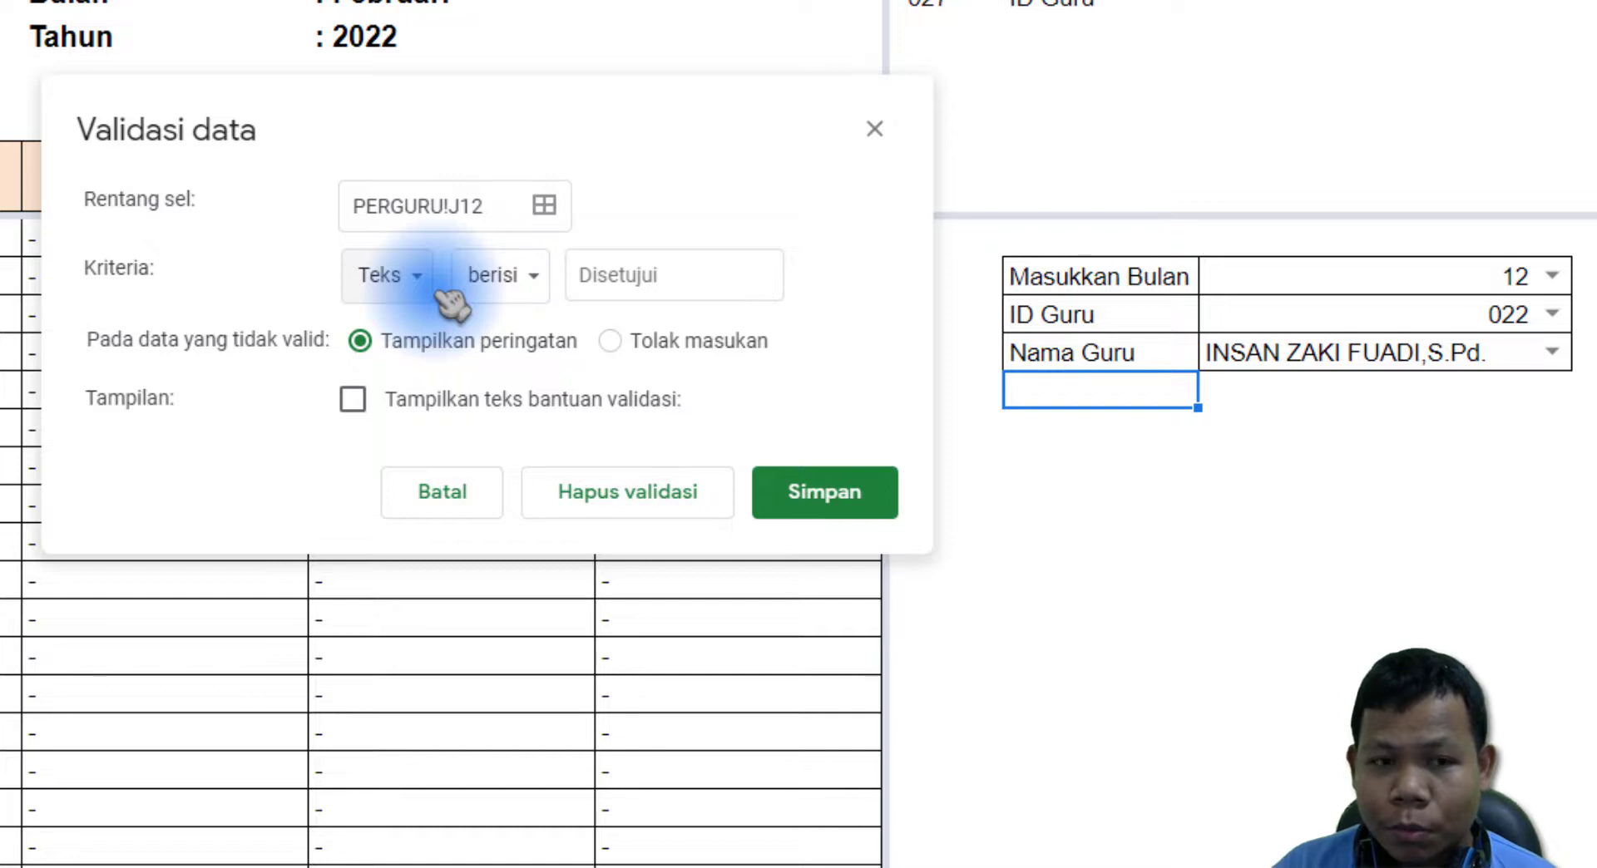
pyautogui.click(523, 281)
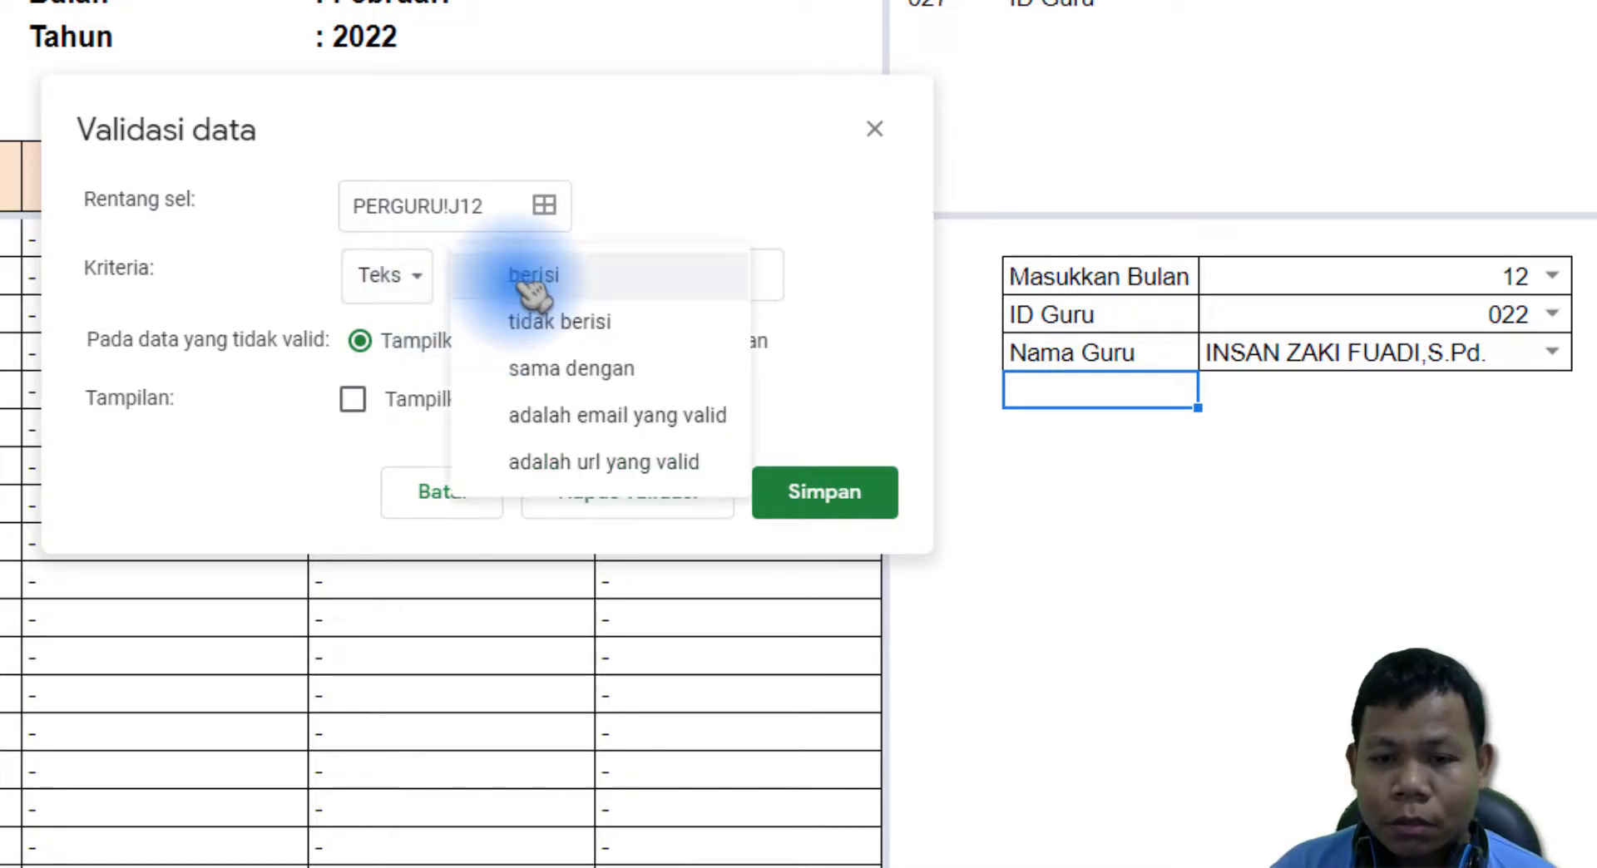
pyautogui.click(571, 274)
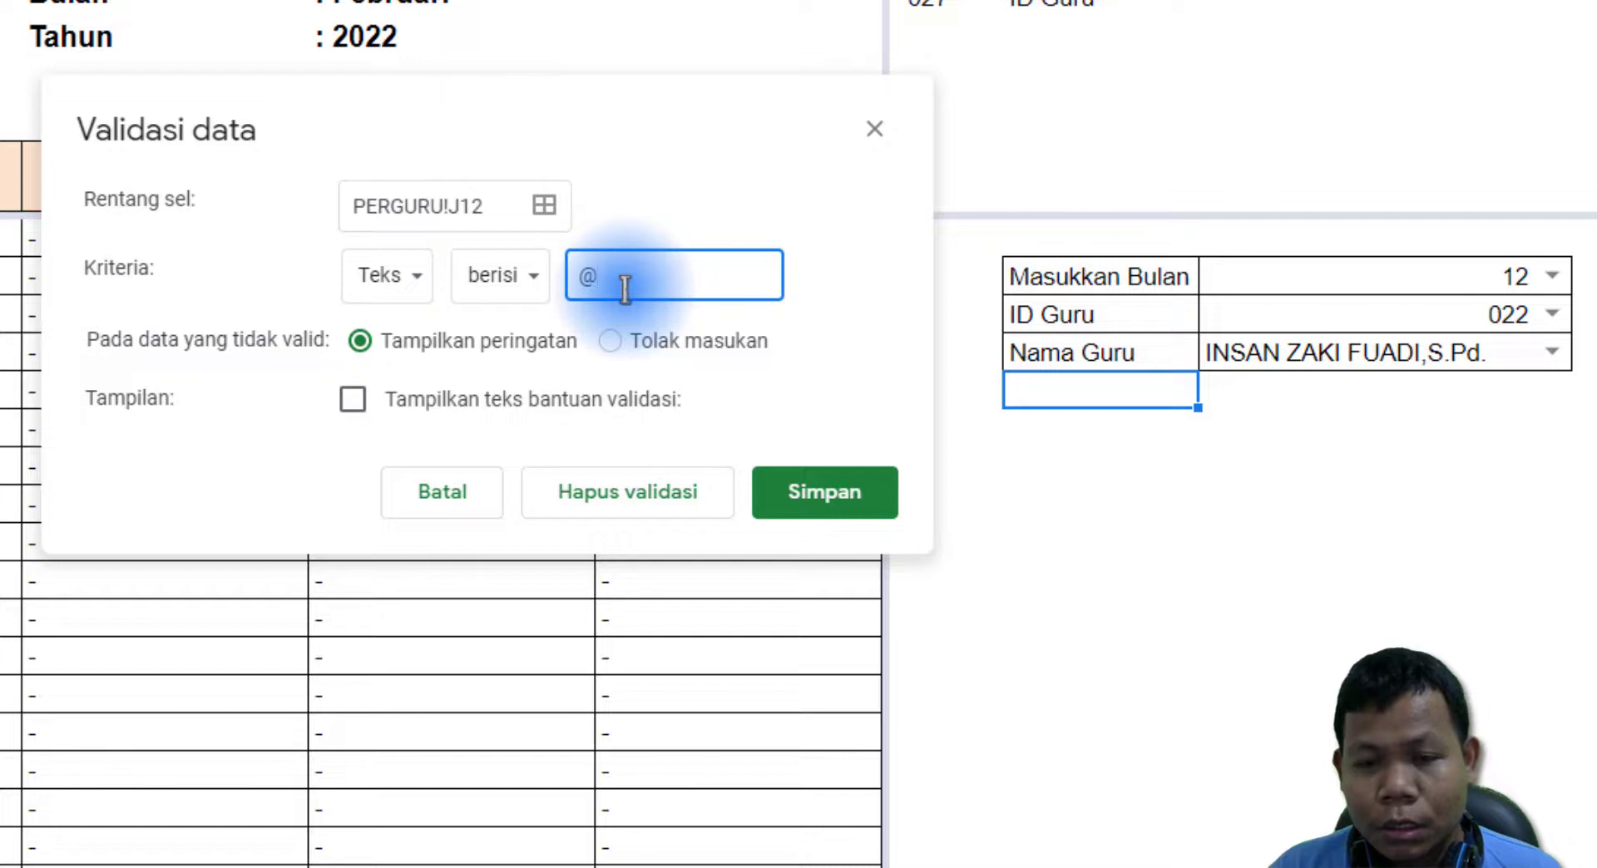
pyautogui.doubleClick(612, 287)
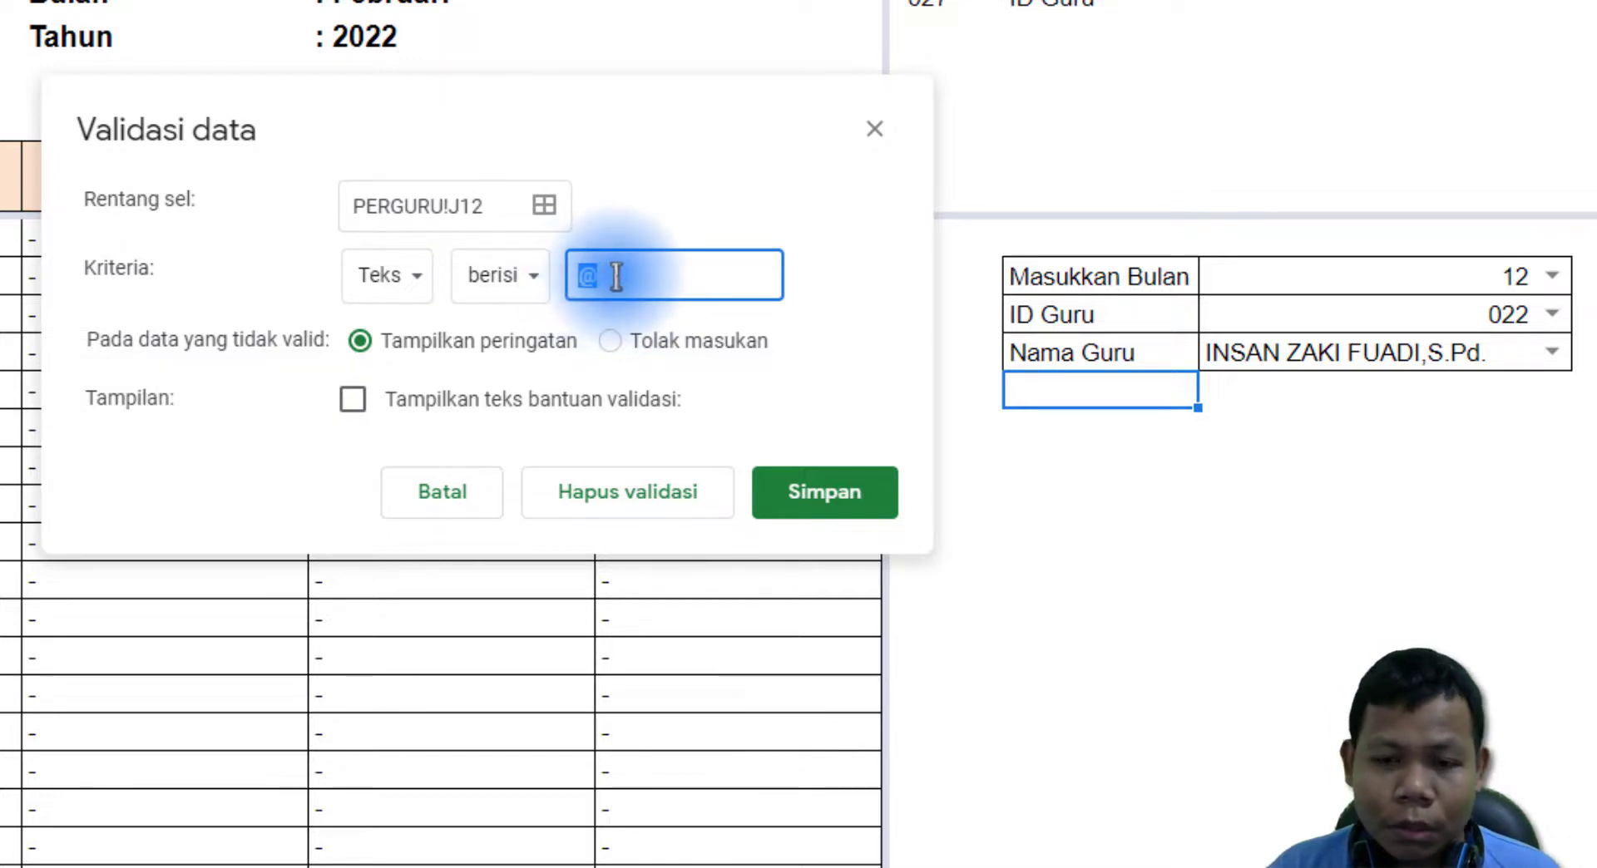
pyautogui.click(502, 283)
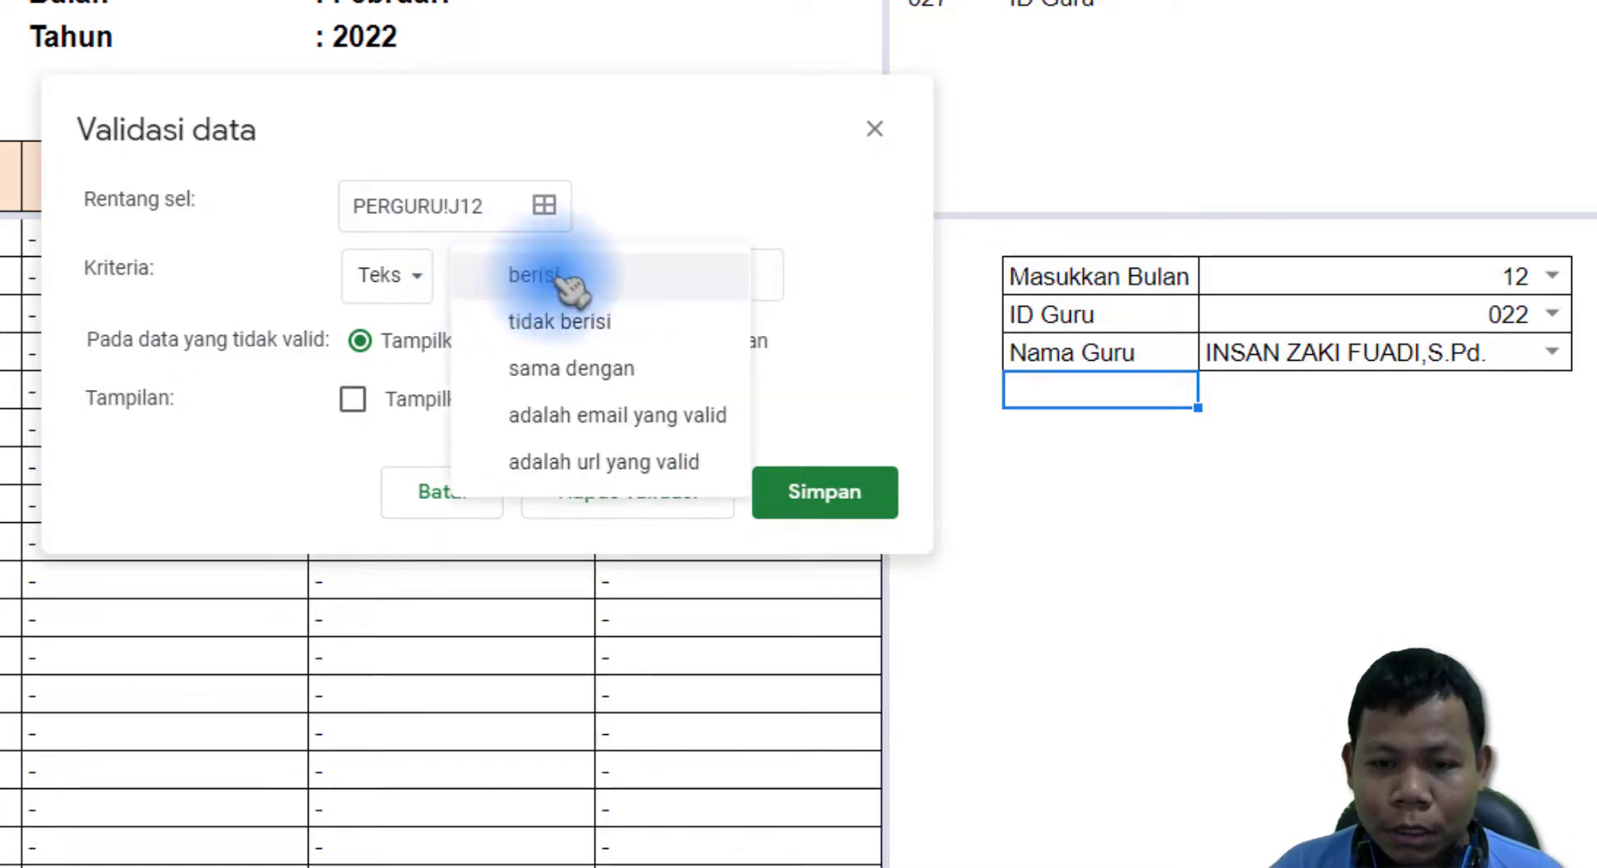
pyautogui.click(559, 324)
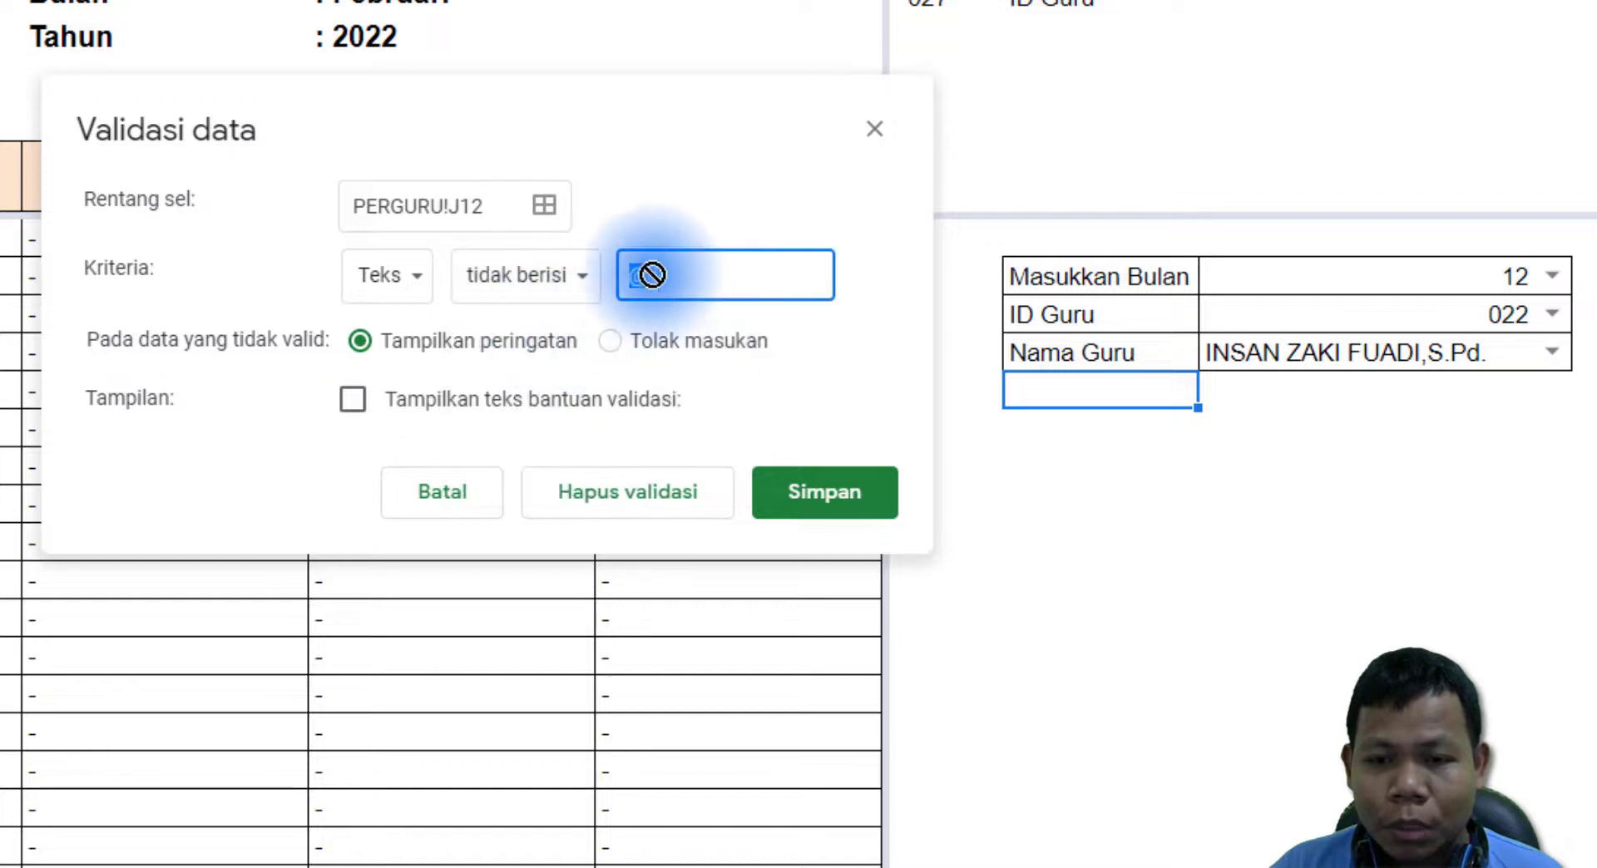
pyautogui.click(705, 275)
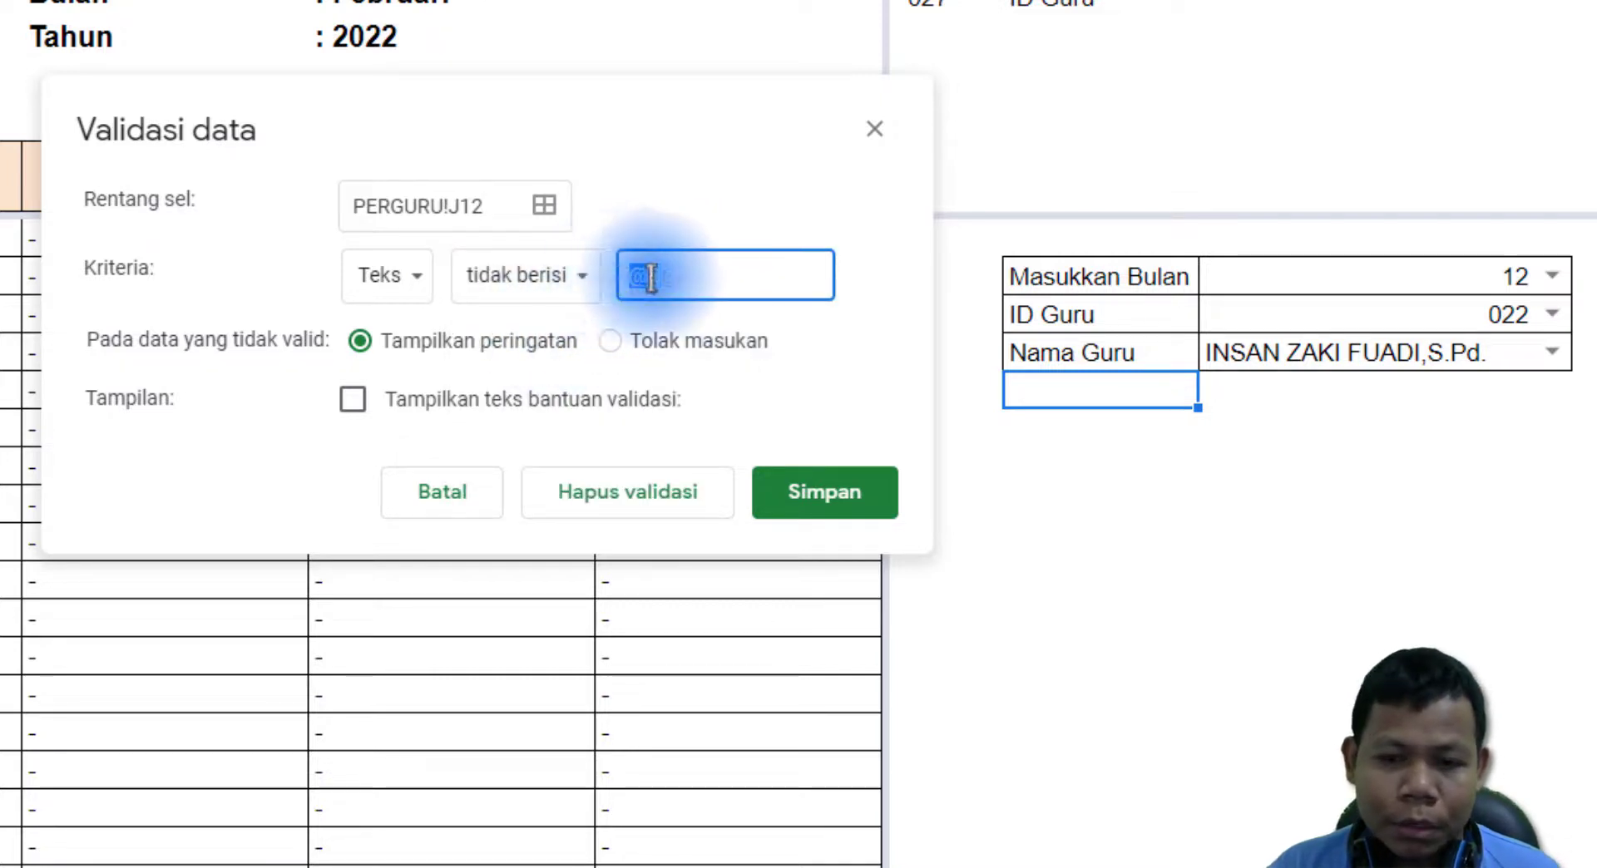
pyautogui.click(567, 278)
pyautogui.click(632, 323)
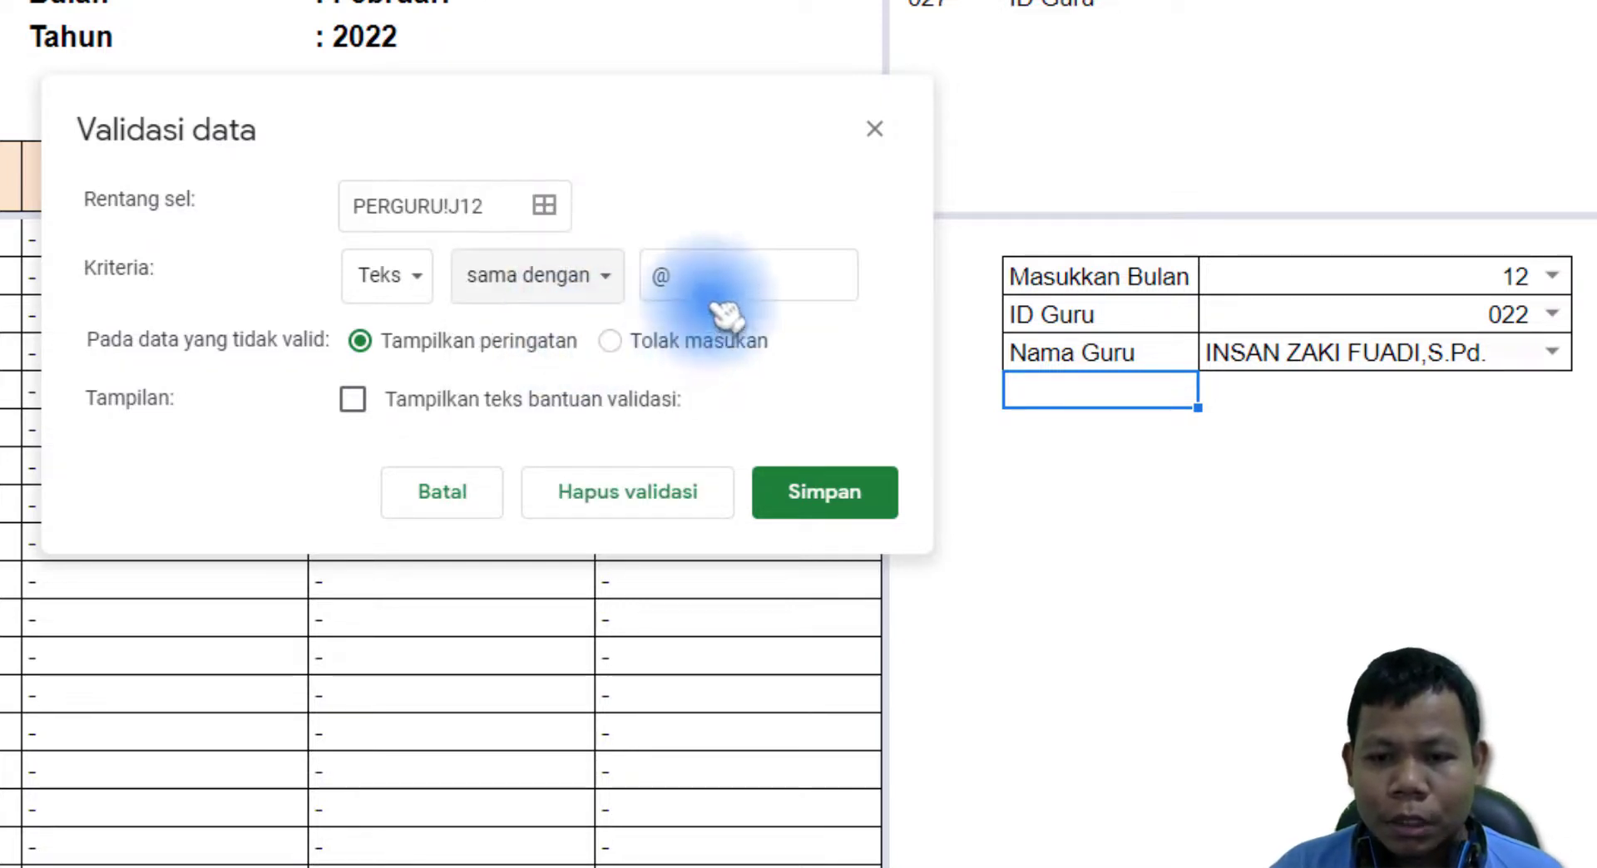
pyautogui.moveTo(724, 279); pyautogui.dragTo(645, 287)
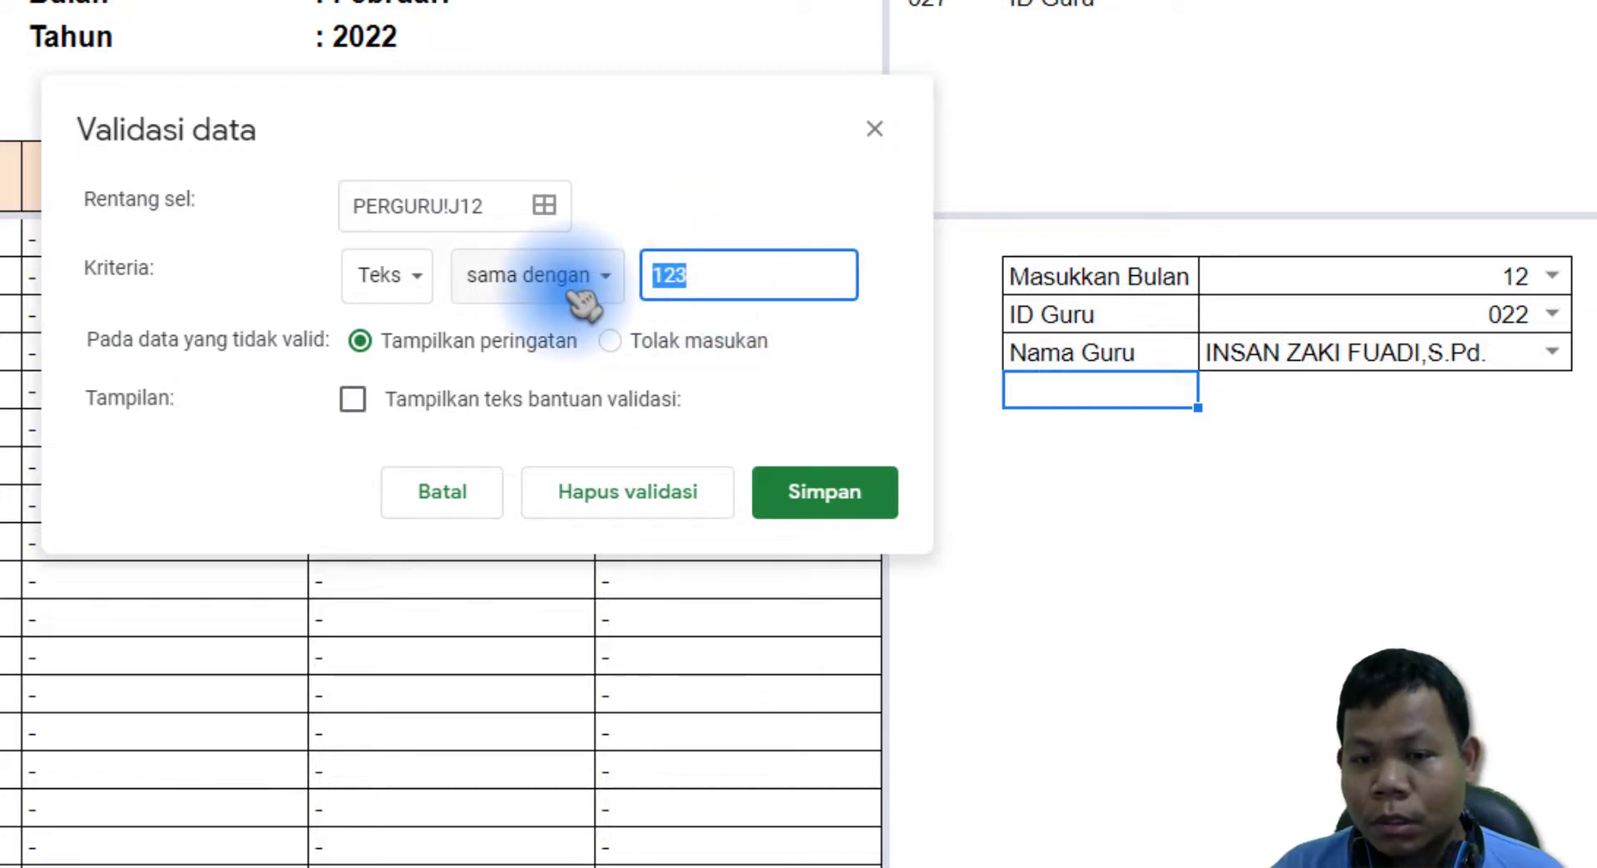
pyautogui.click(611, 279)
# Examine the Tanggal, Rumus khususnya adalah and Kotak centang criteria for J12, clearing the leftover 123 from the formula value.
pyautogui.click(389, 275)
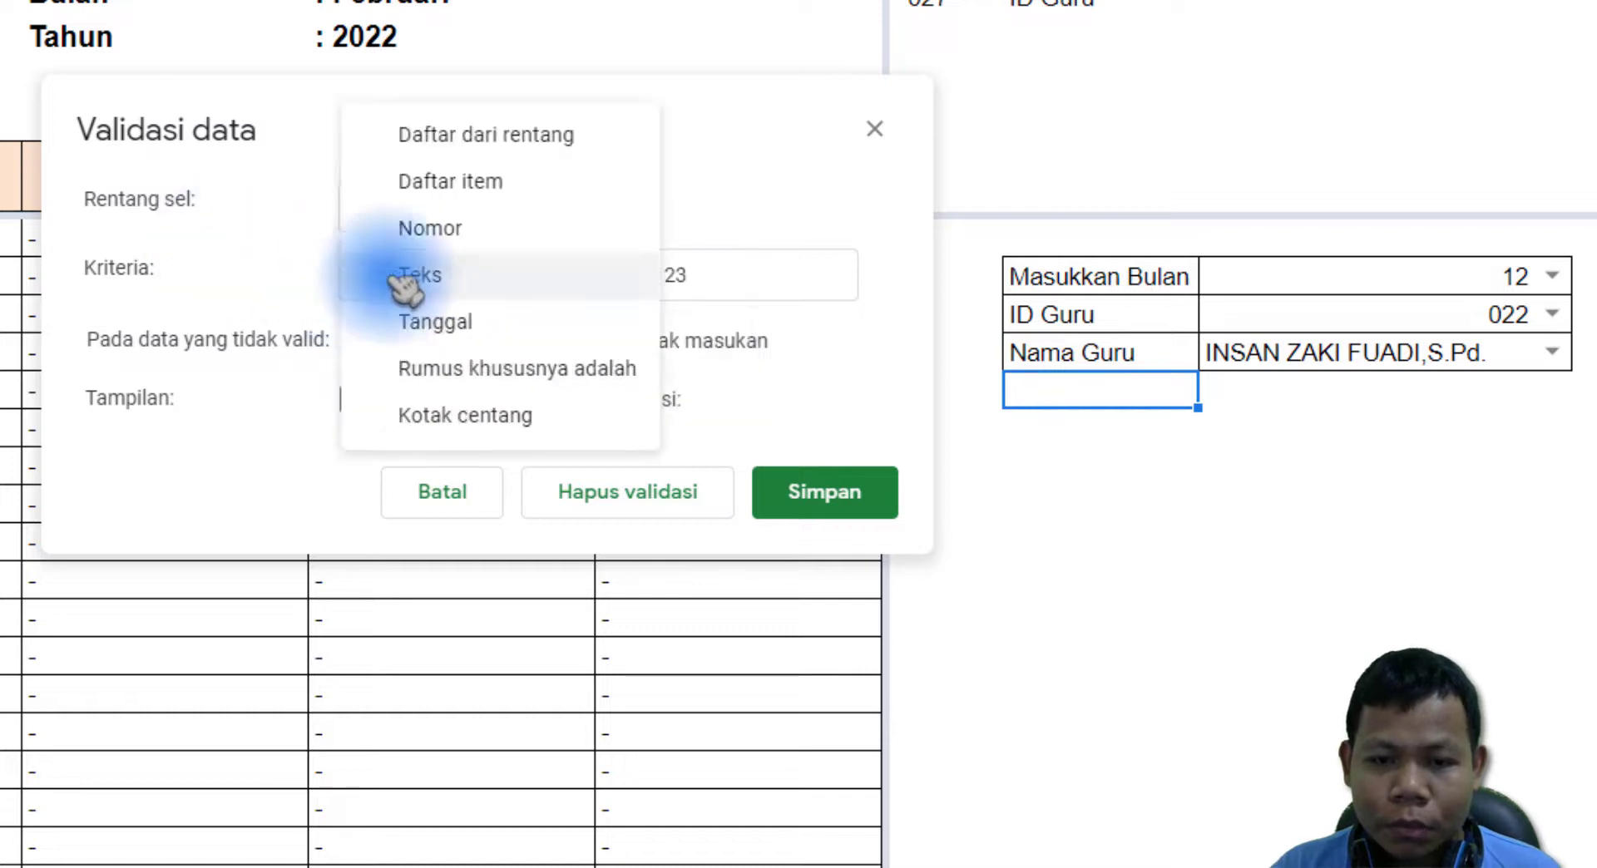
pyautogui.click(516, 333)
pyautogui.click(433, 279)
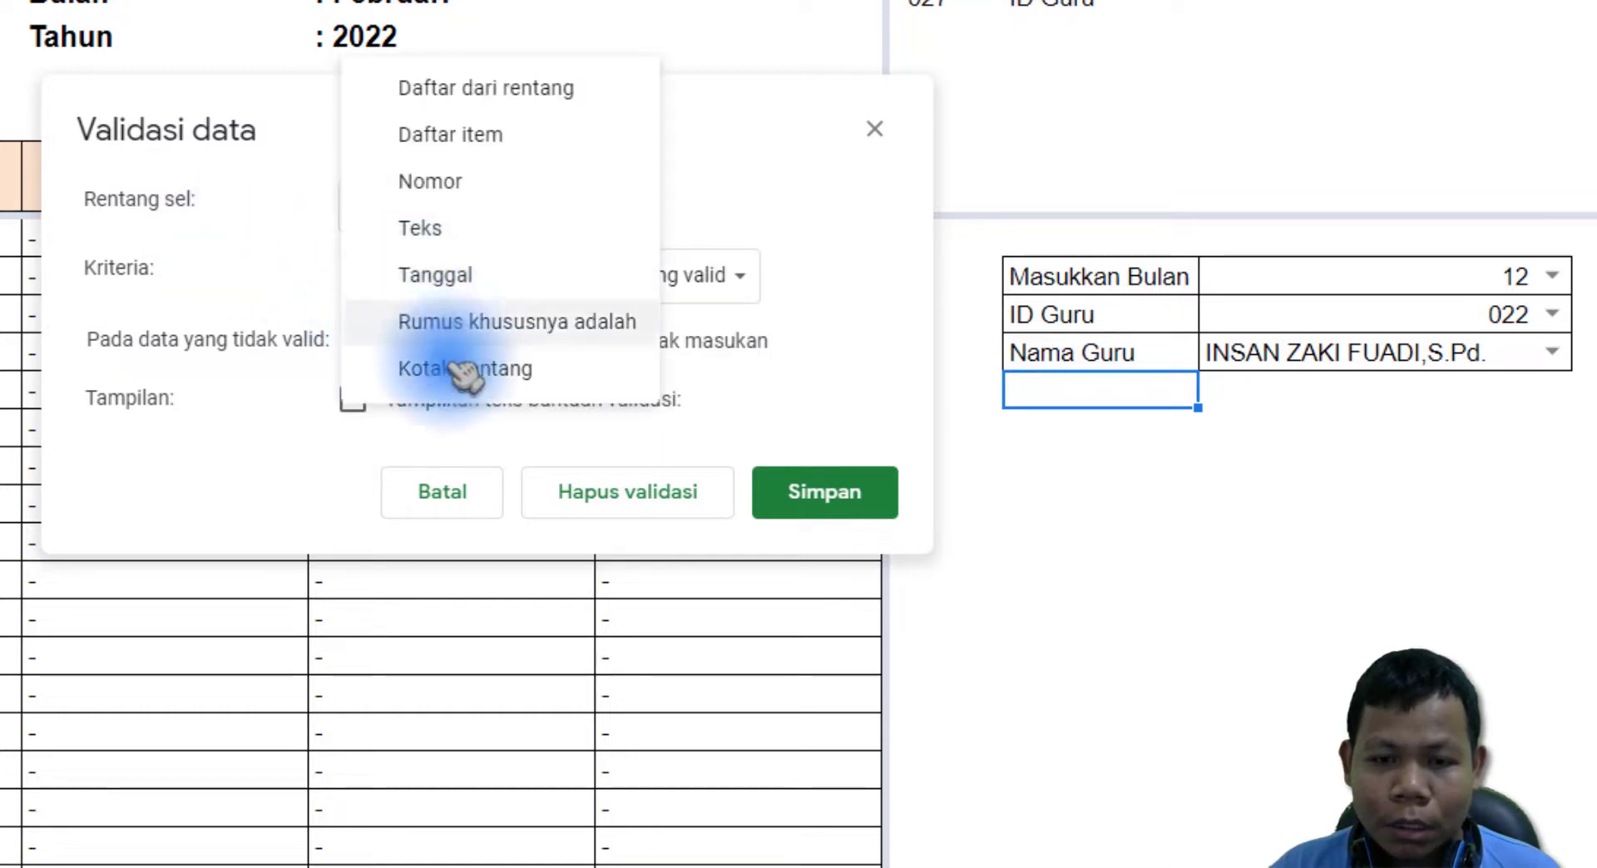
pyautogui.click(458, 336)
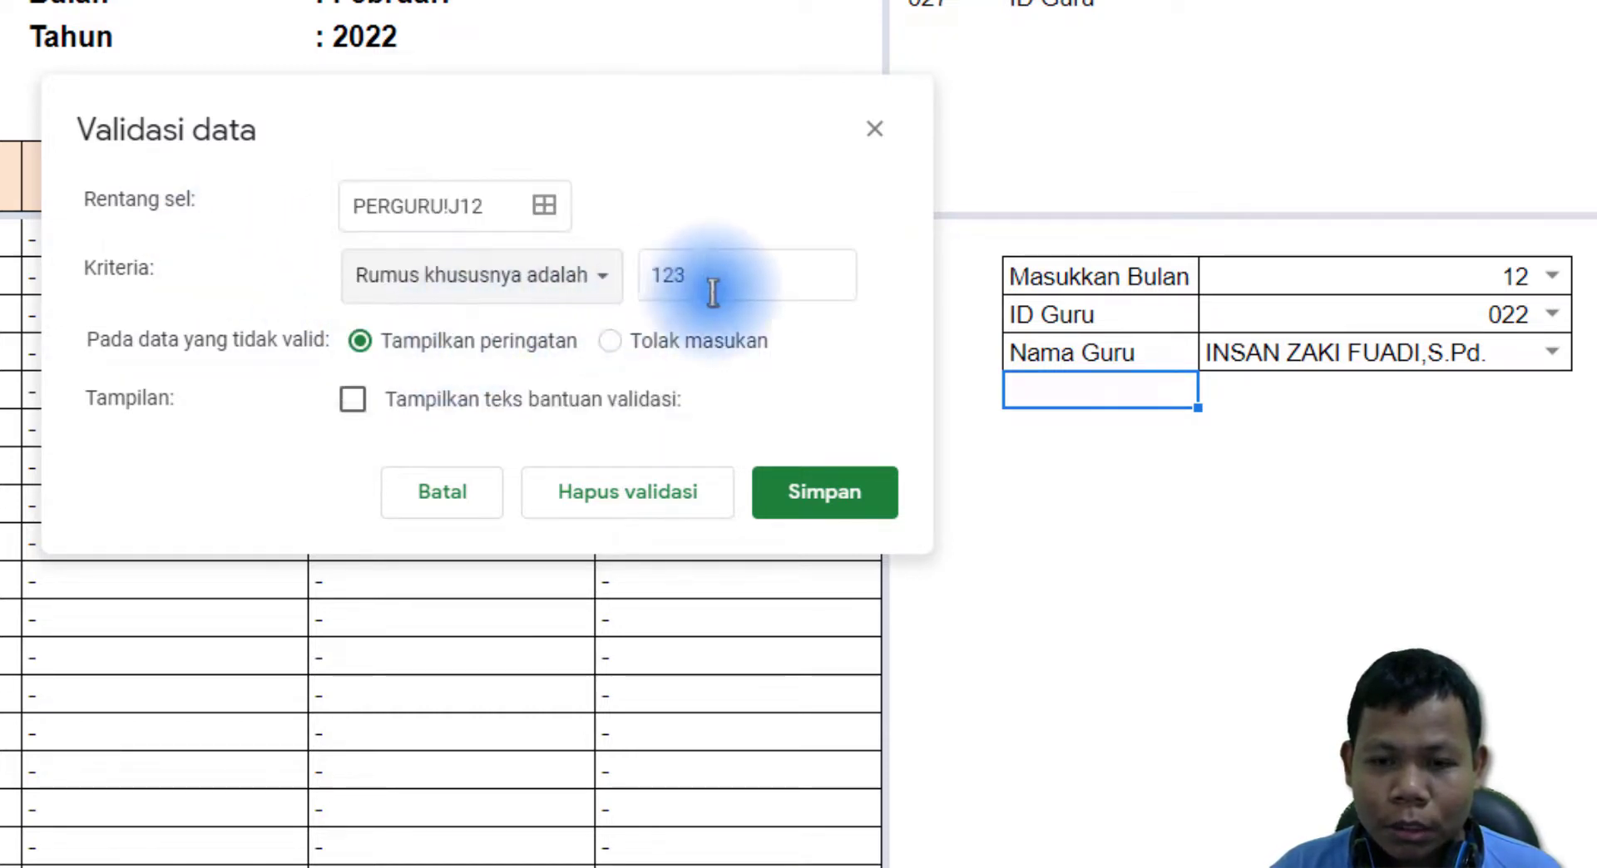
pyautogui.moveTo(722, 283); pyautogui.dragTo(612, 284)
pyautogui.press('BackSpace')
pyautogui.click(574, 281)
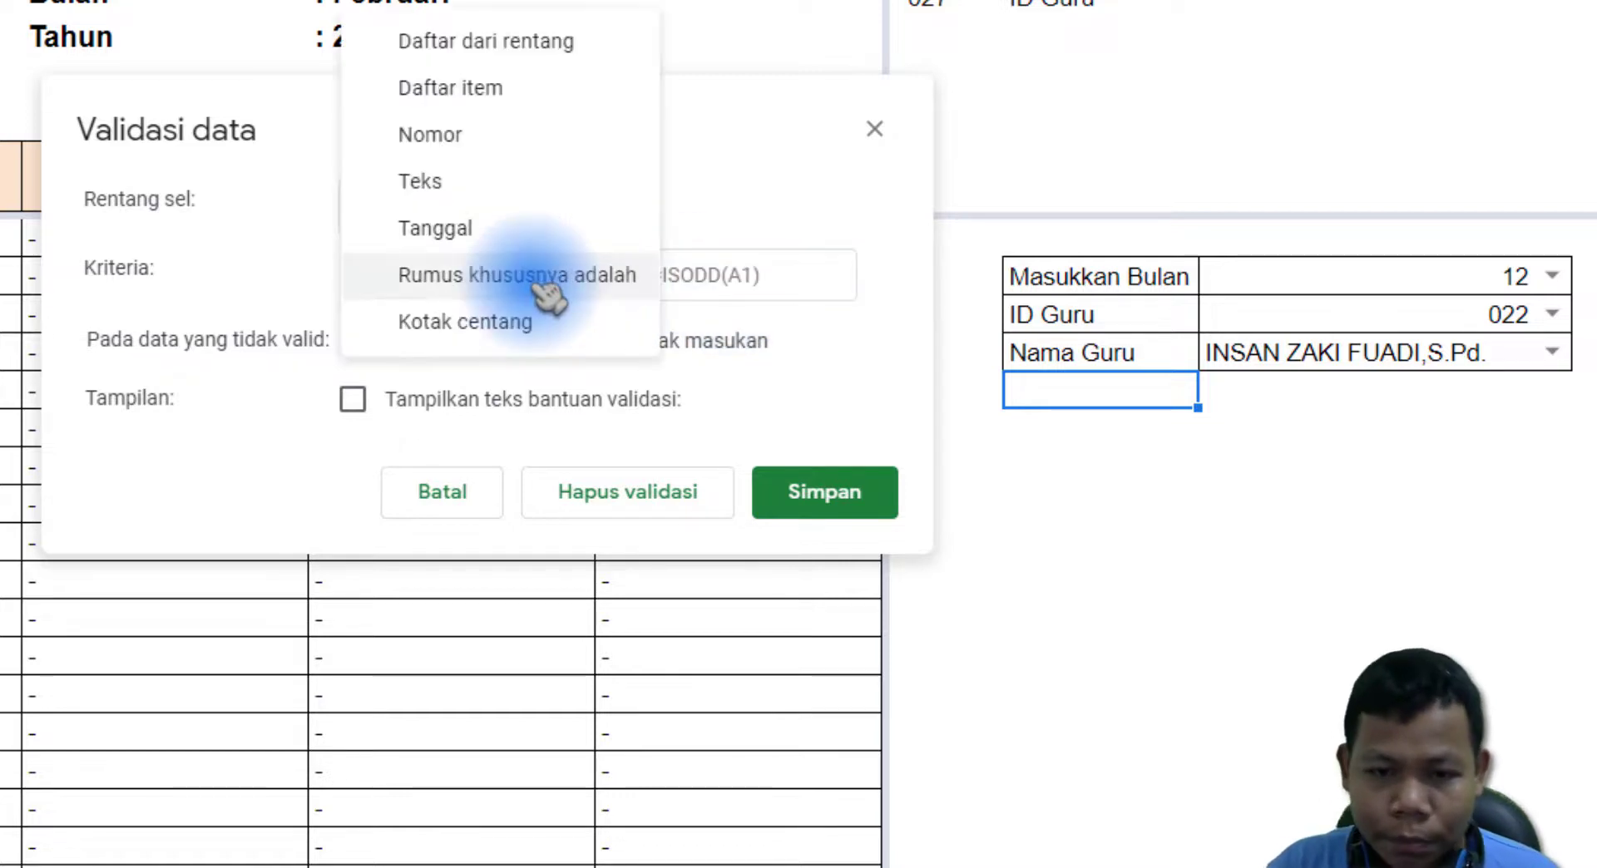
pyautogui.click(540, 324)
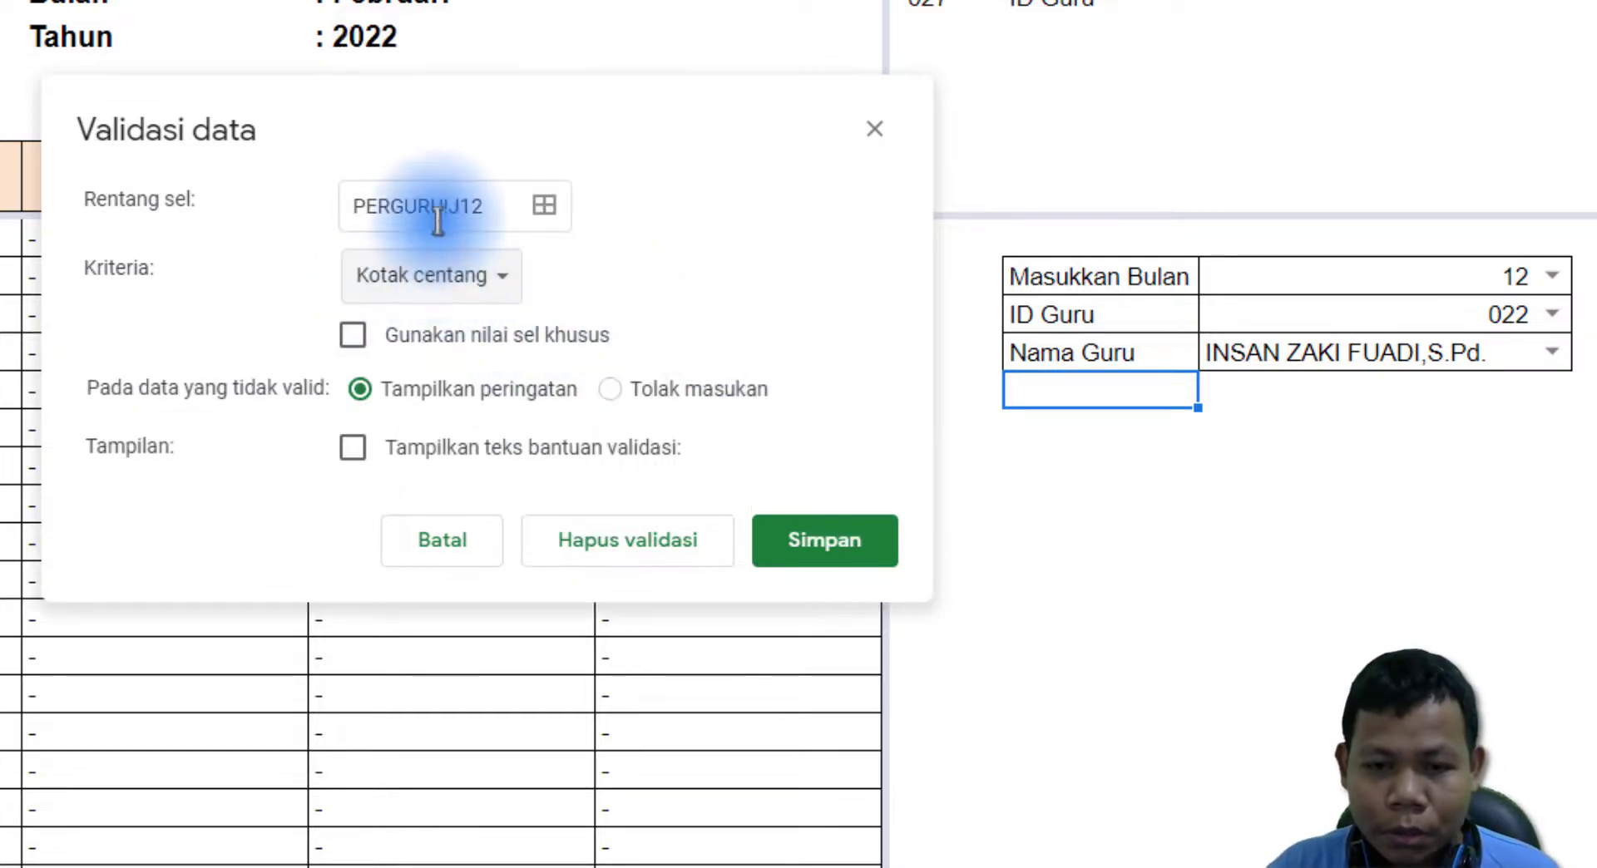
# Examine the Daftar dari rentang, Daftar item and Nomor criteria for J12, and close the validation settings without saving.
pyautogui.click(499, 278)
pyautogui.click(452, 6)
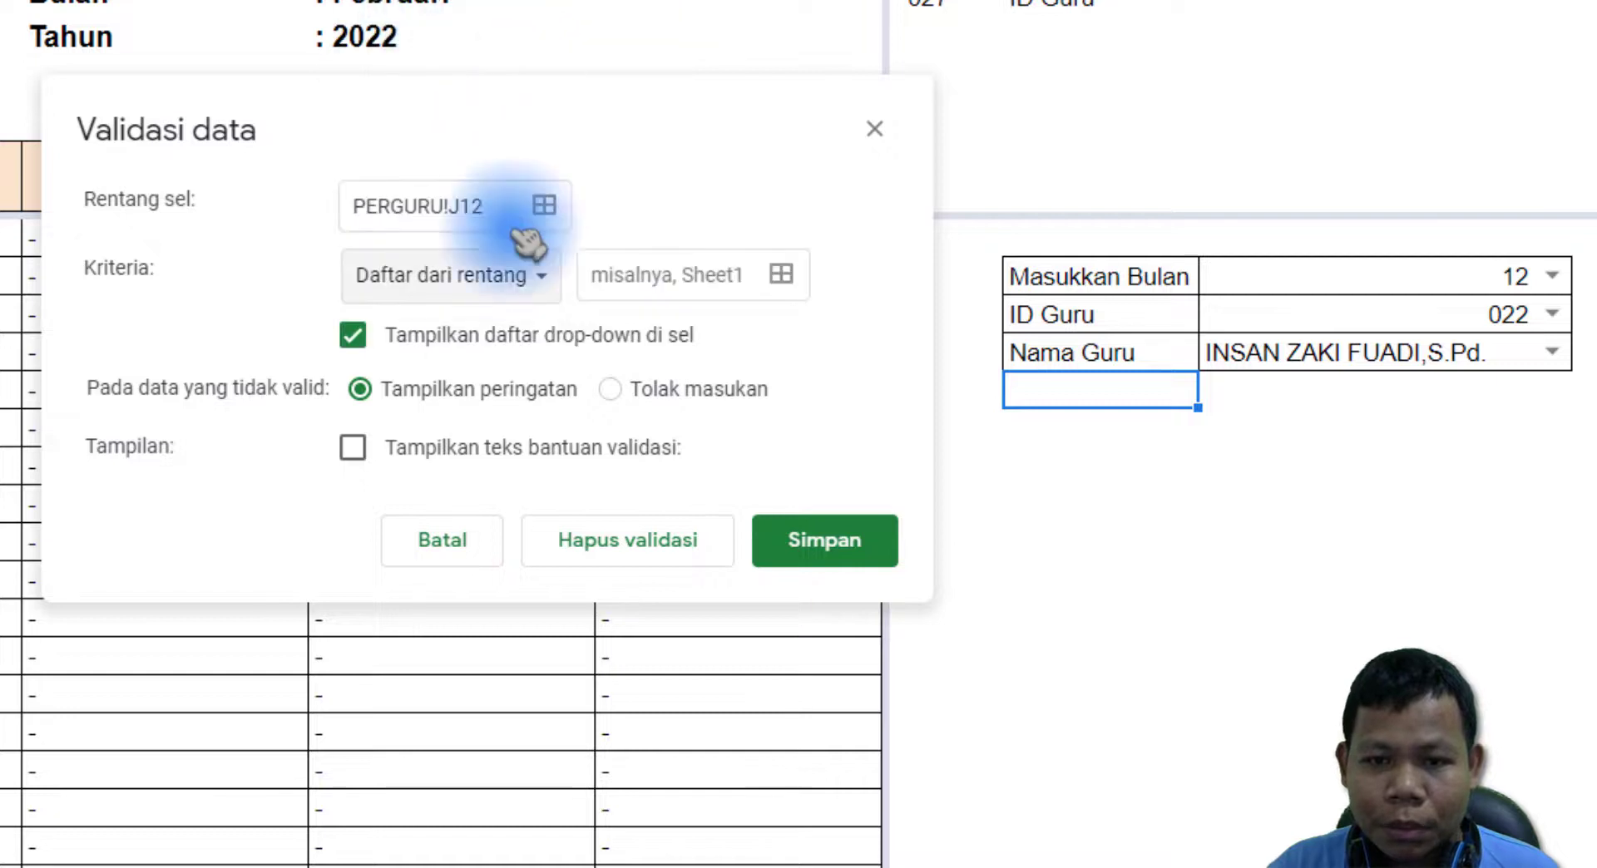
pyautogui.click(453, 283)
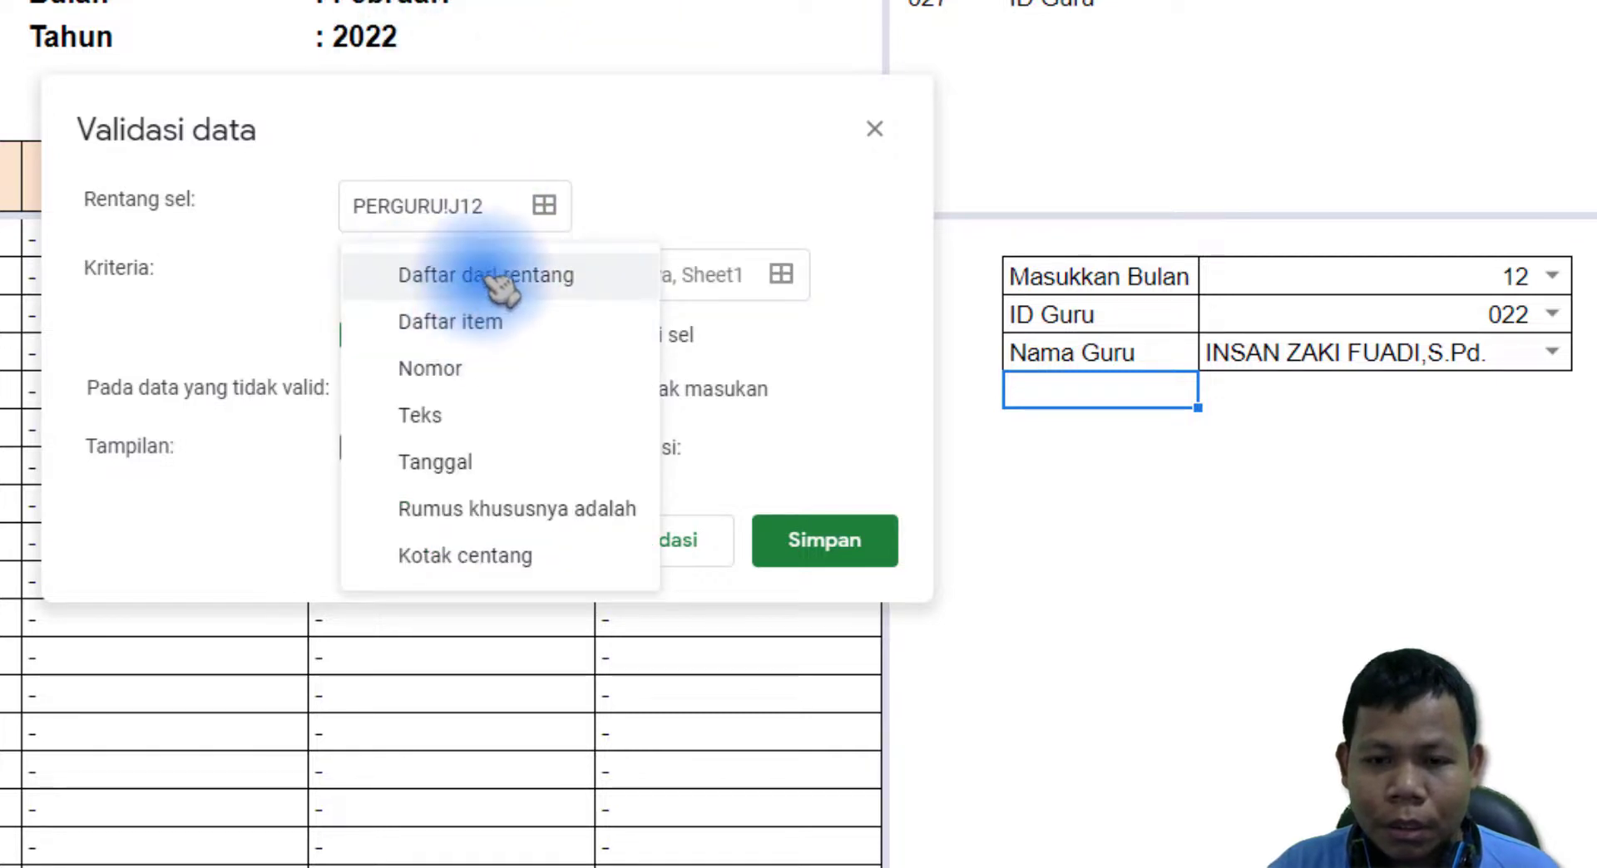
pyautogui.click(485, 331)
pyautogui.click(474, 273)
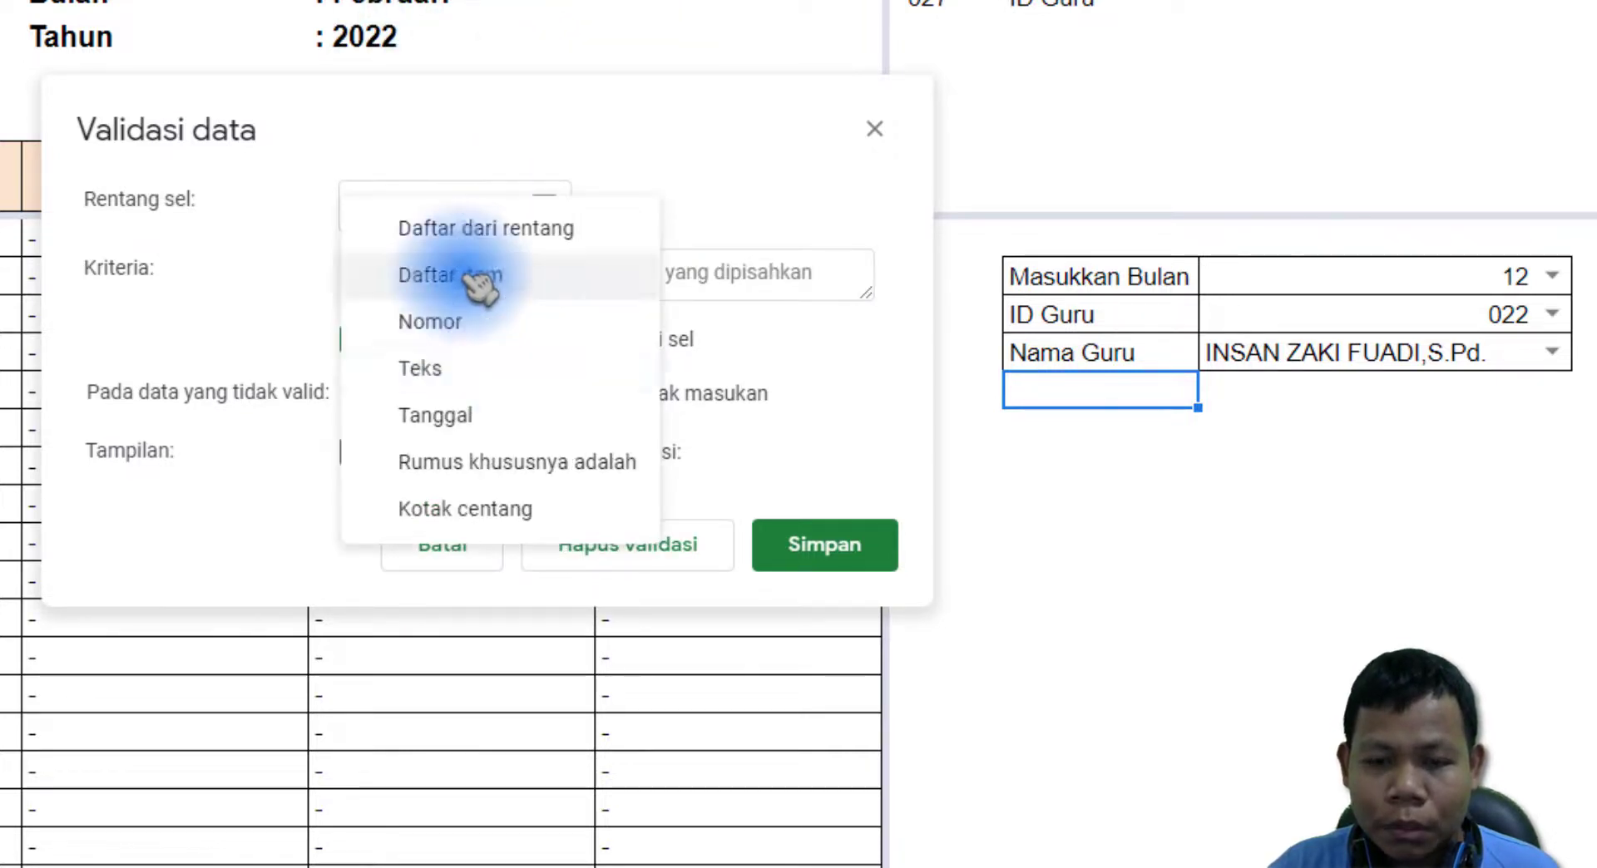
pyautogui.click(471, 331)
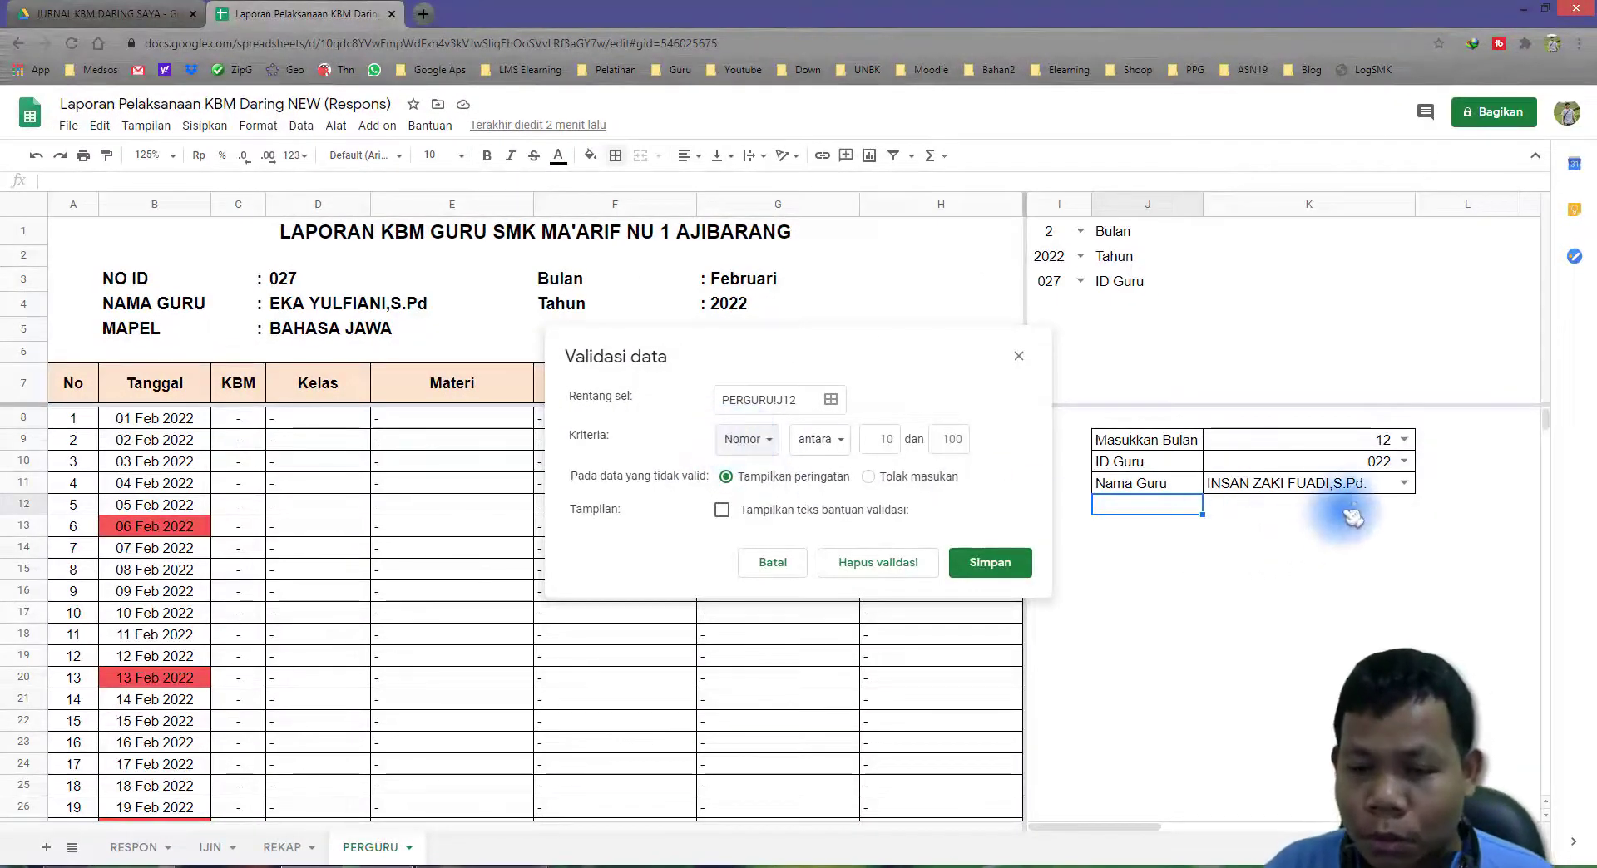
pyautogui.click(1019, 356)
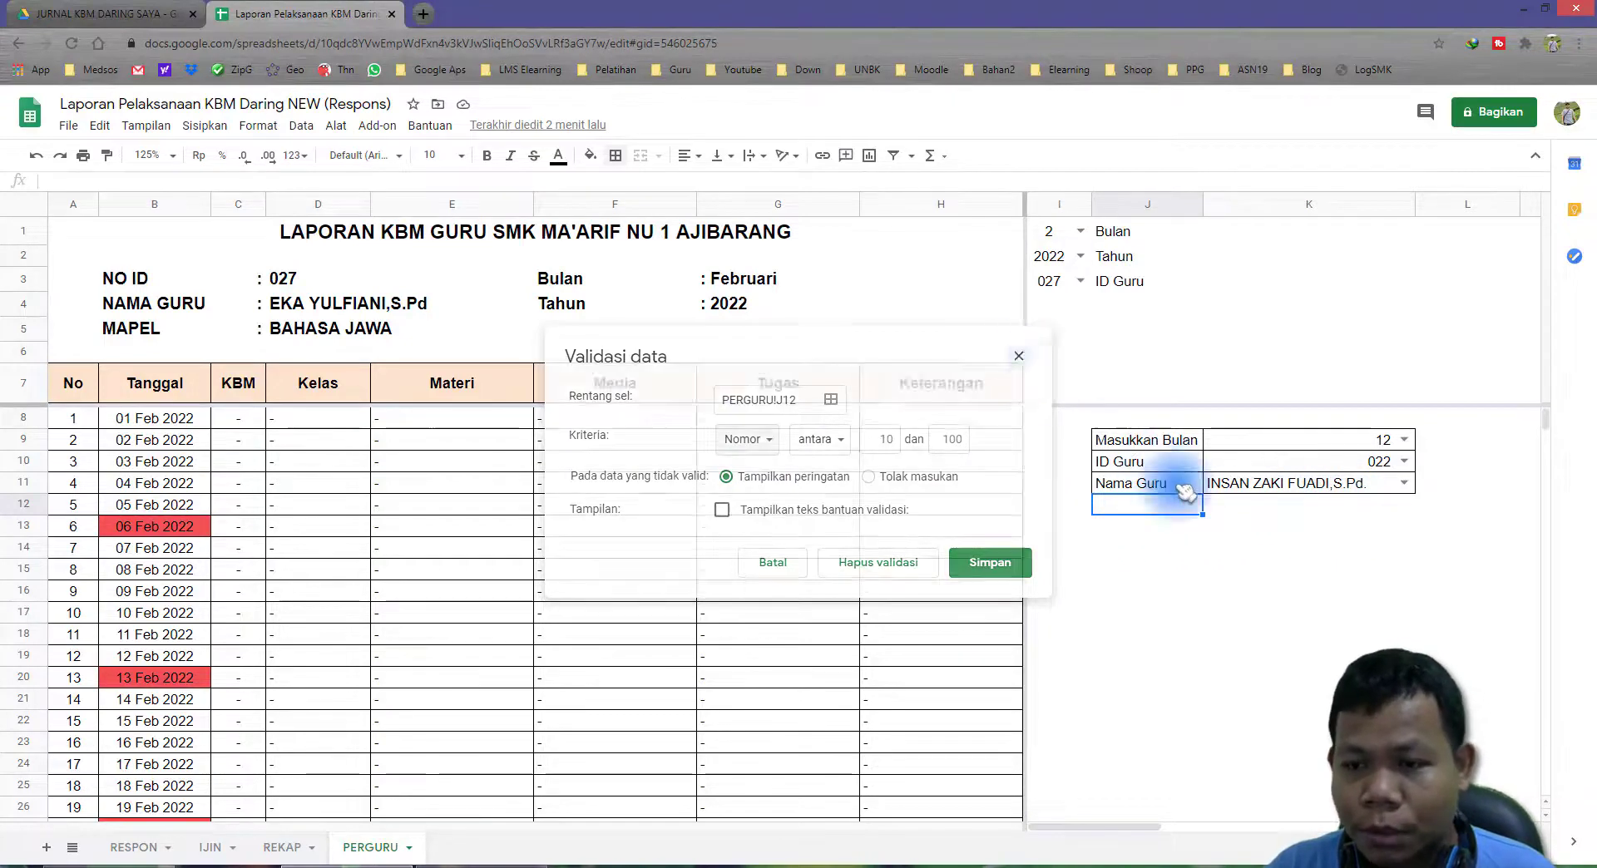
pyautogui.click(1243, 526)
pyautogui.moveTo(1139, 441); pyautogui.dragTo(1268, 483)
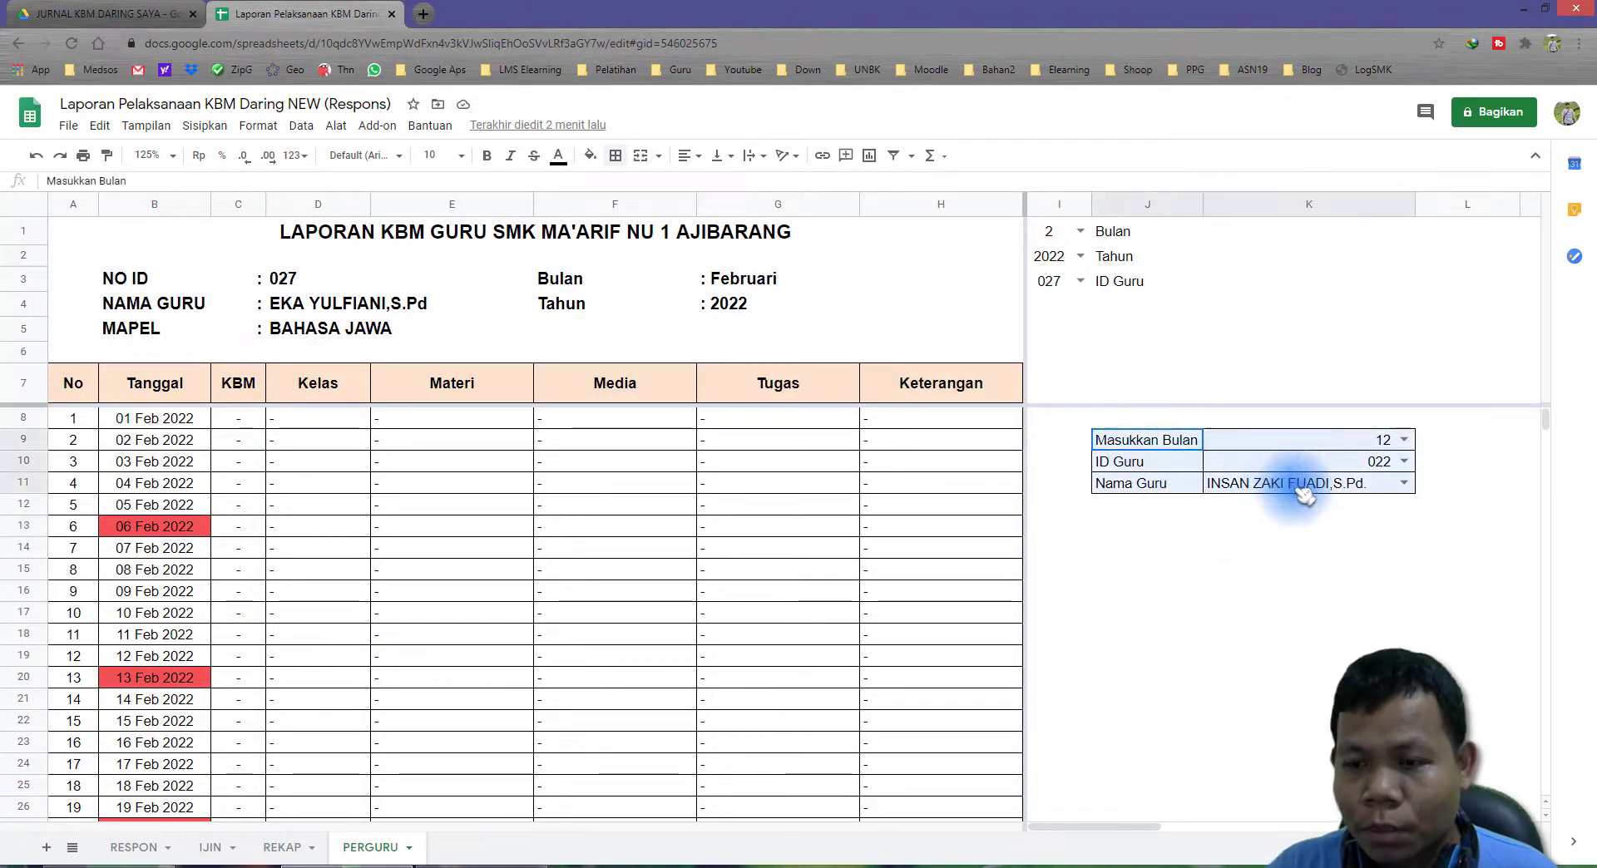
pyautogui.click(1272, 529)
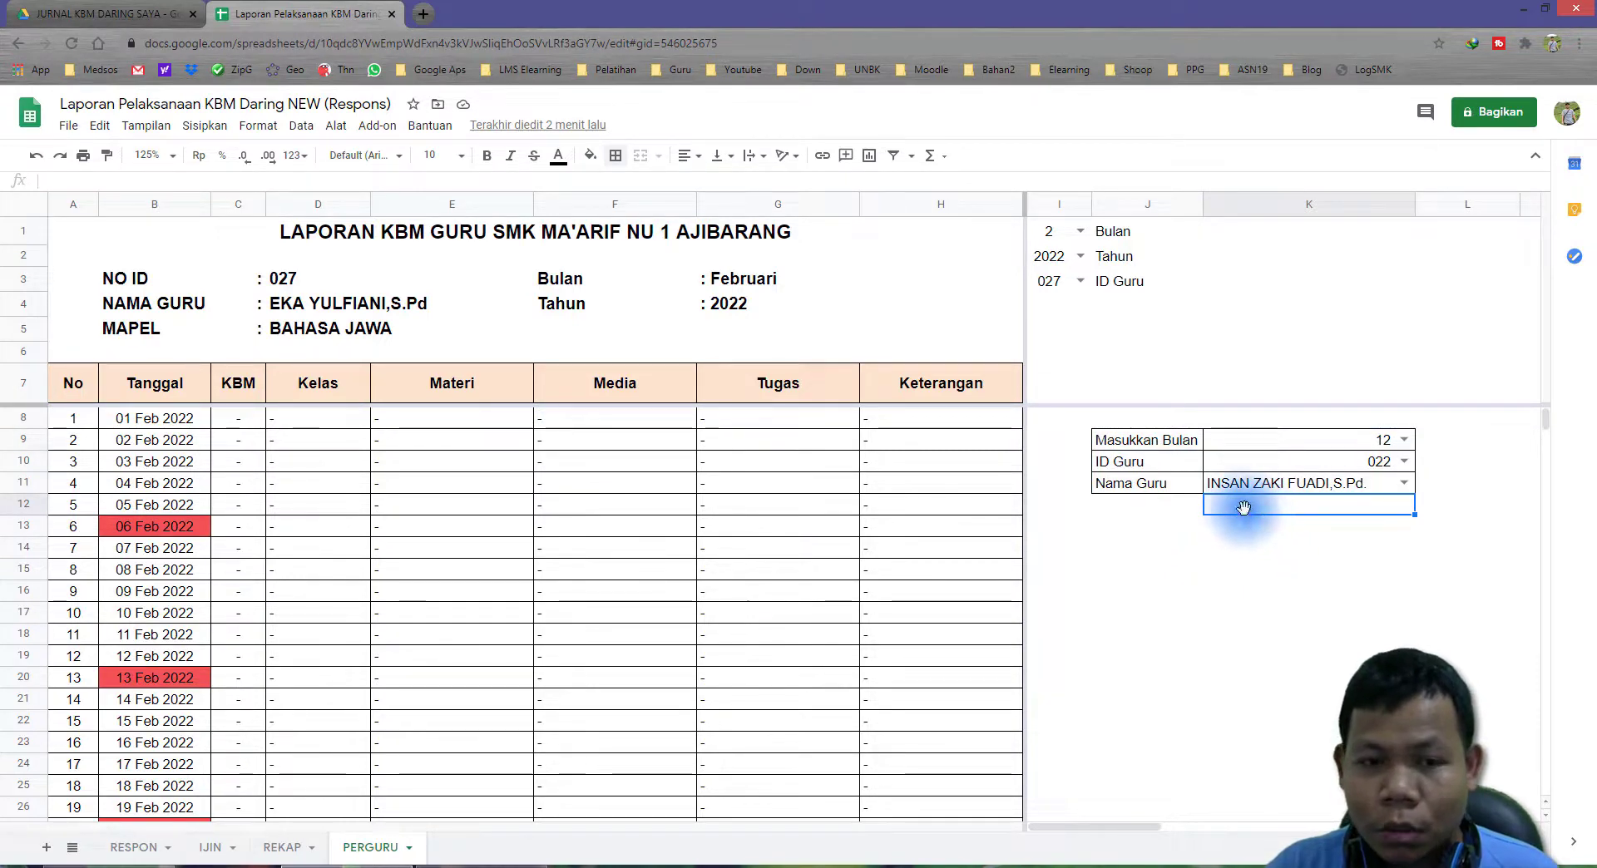
# Switch to Microsoft Excel, enter 1, 2 and 3 in cells B4:B6 of a blank workbook and fill the series down to 11 in B14.
pyautogui.click(17, 856)
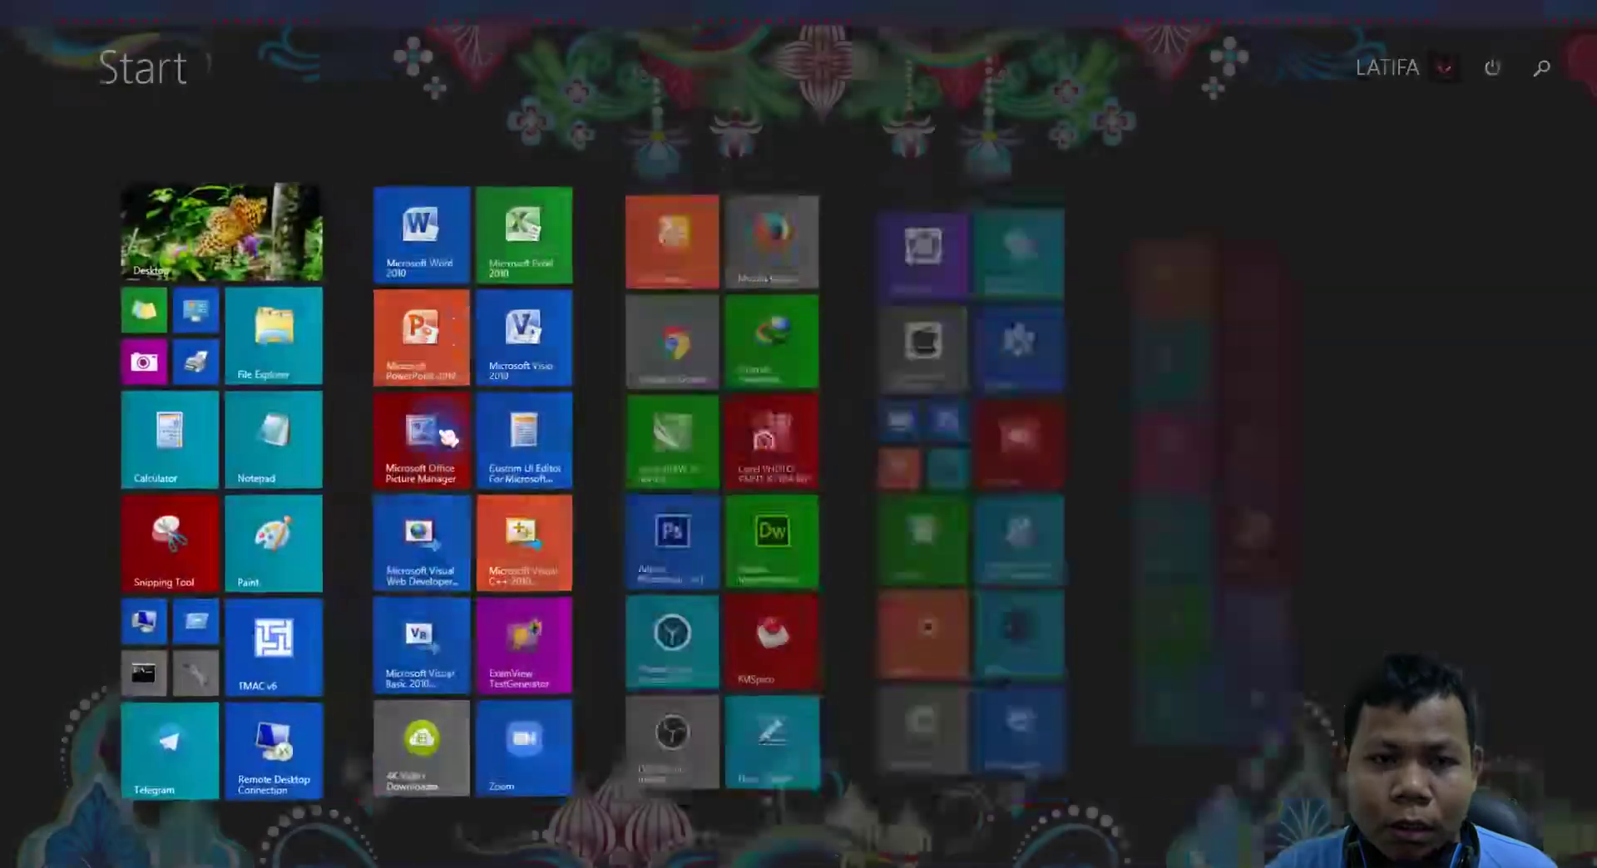
pyautogui.click(491, 245)
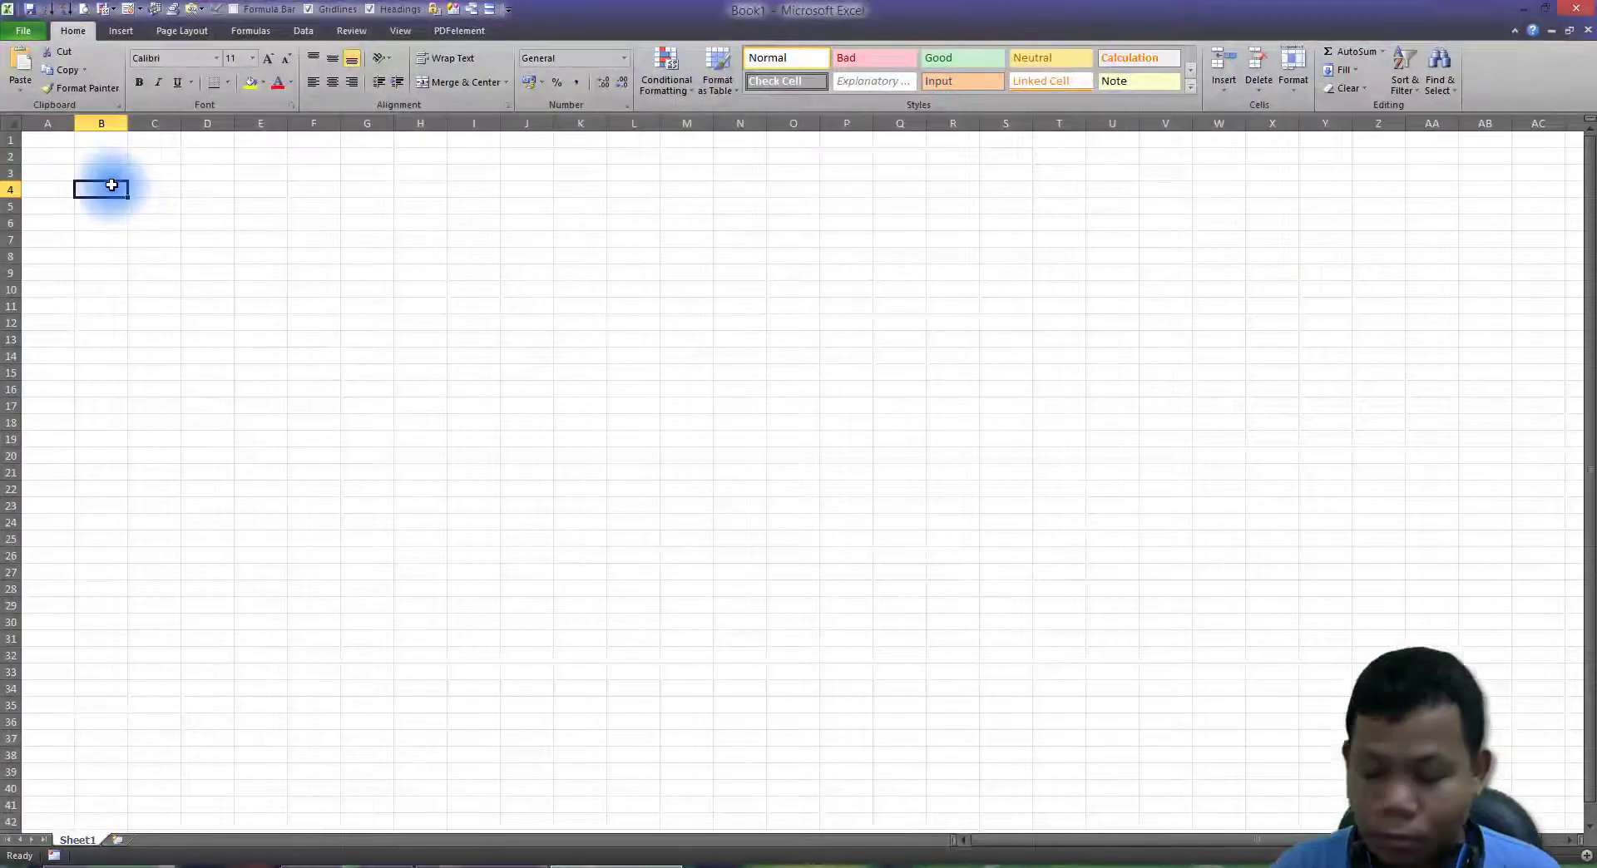
pyautogui.write('1')
pyautogui.press('Return')
pyautogui.write('2')
pyautogui.press('Return')
pyautogui.write('3')
pyautogui.press('Return')
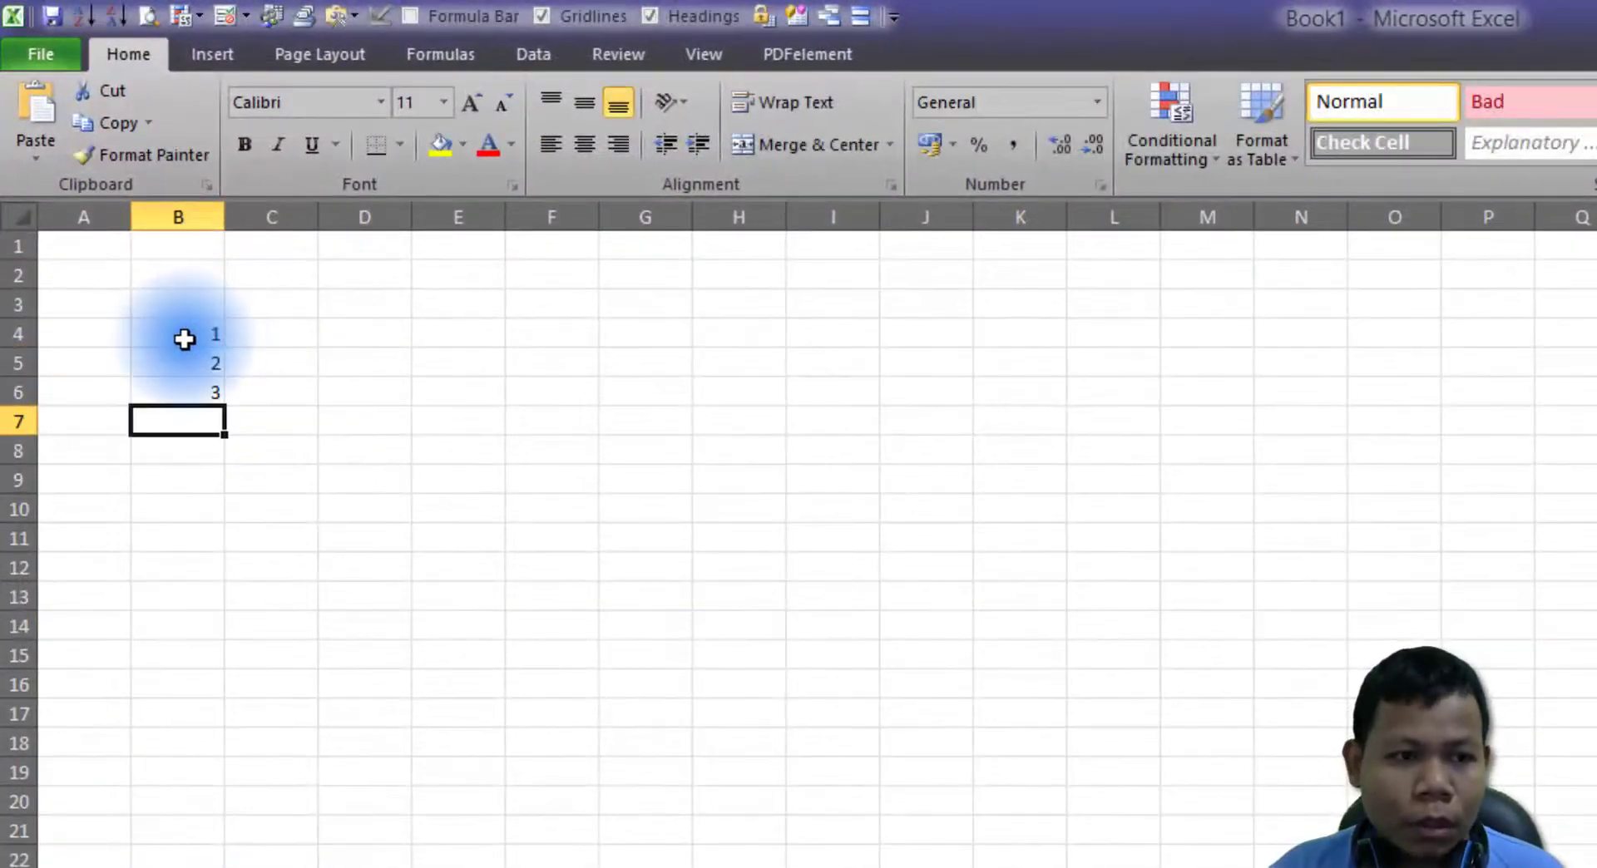
pyautogui.moveTo(184, 339); pyautogui.dragTo(222, 636)
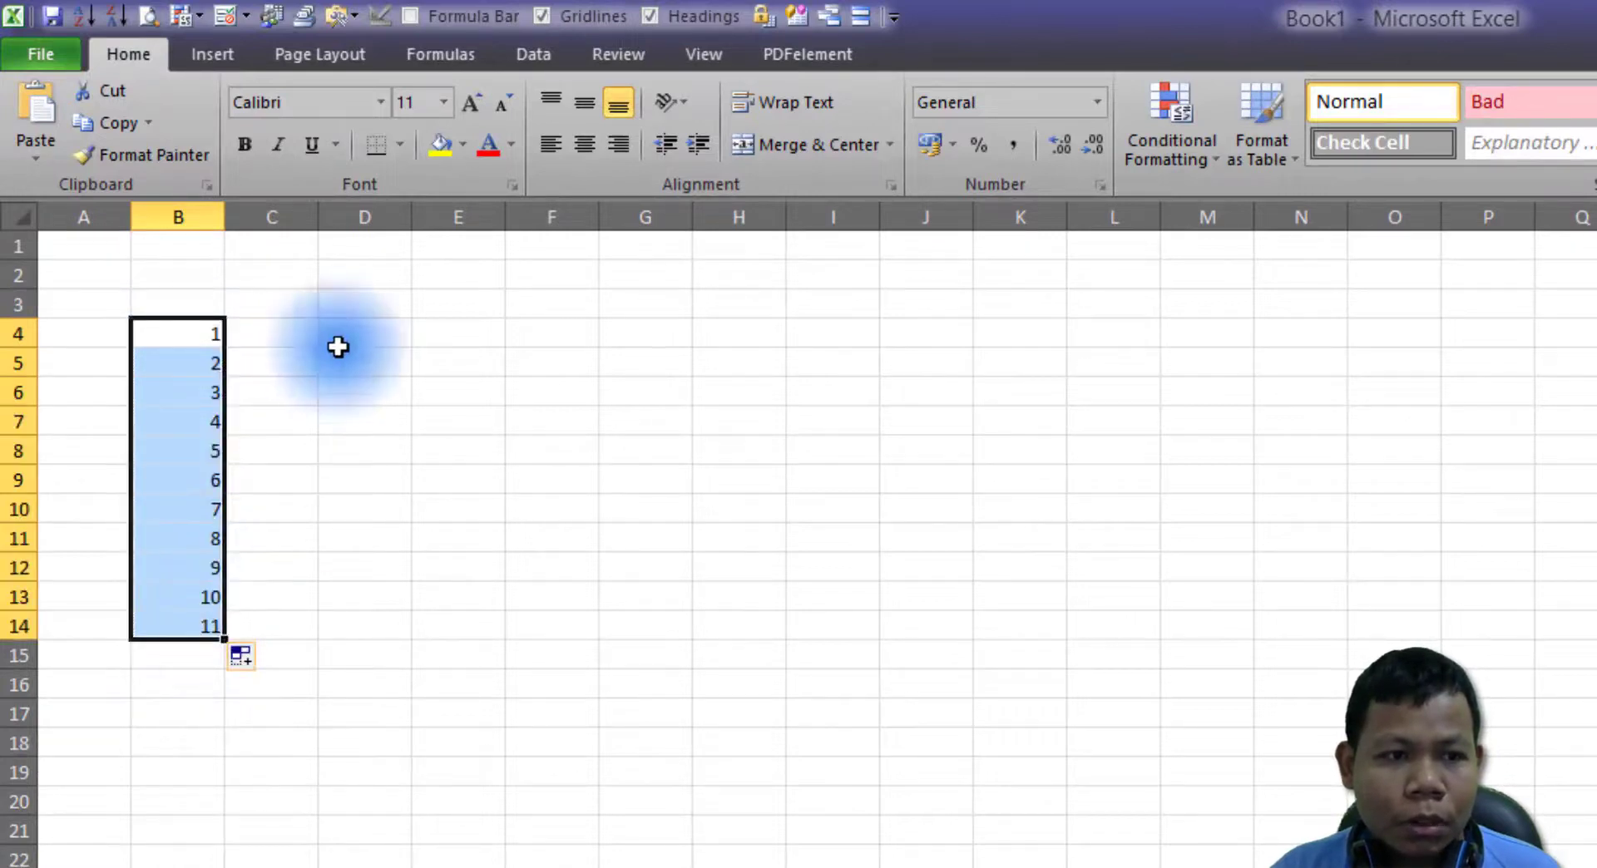
# Add data validation to cell D4 that allows a list with the source range =$B$4:$B$14.
pyautogui.click(338, 341)
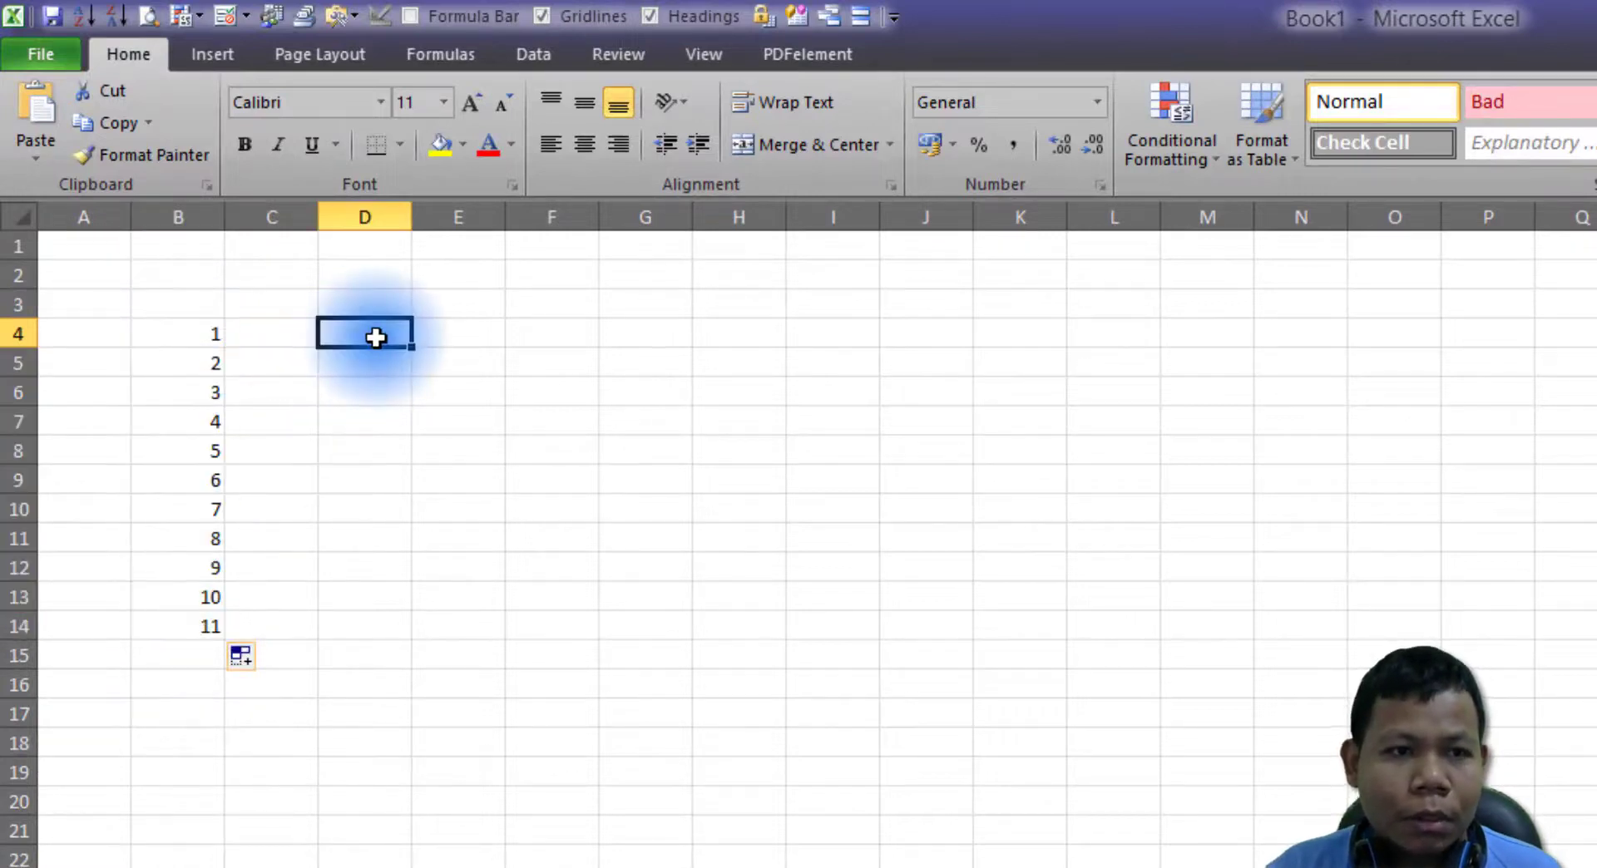
pyautogui.click(549, 60)
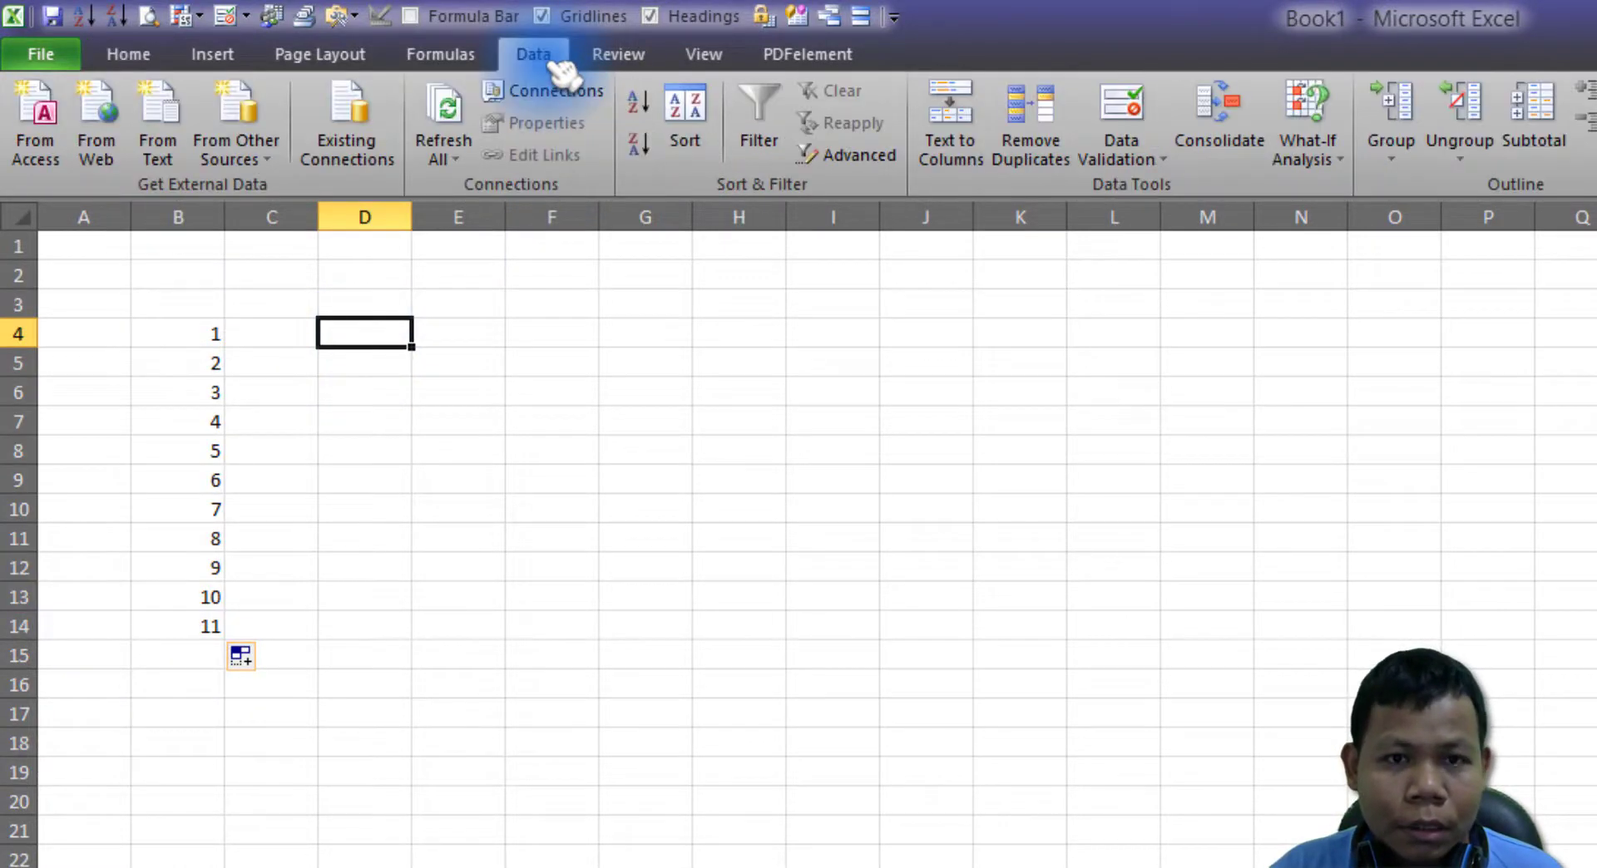
pyautogui.click(1144, 121)
pyautogui.click(1036, 545)
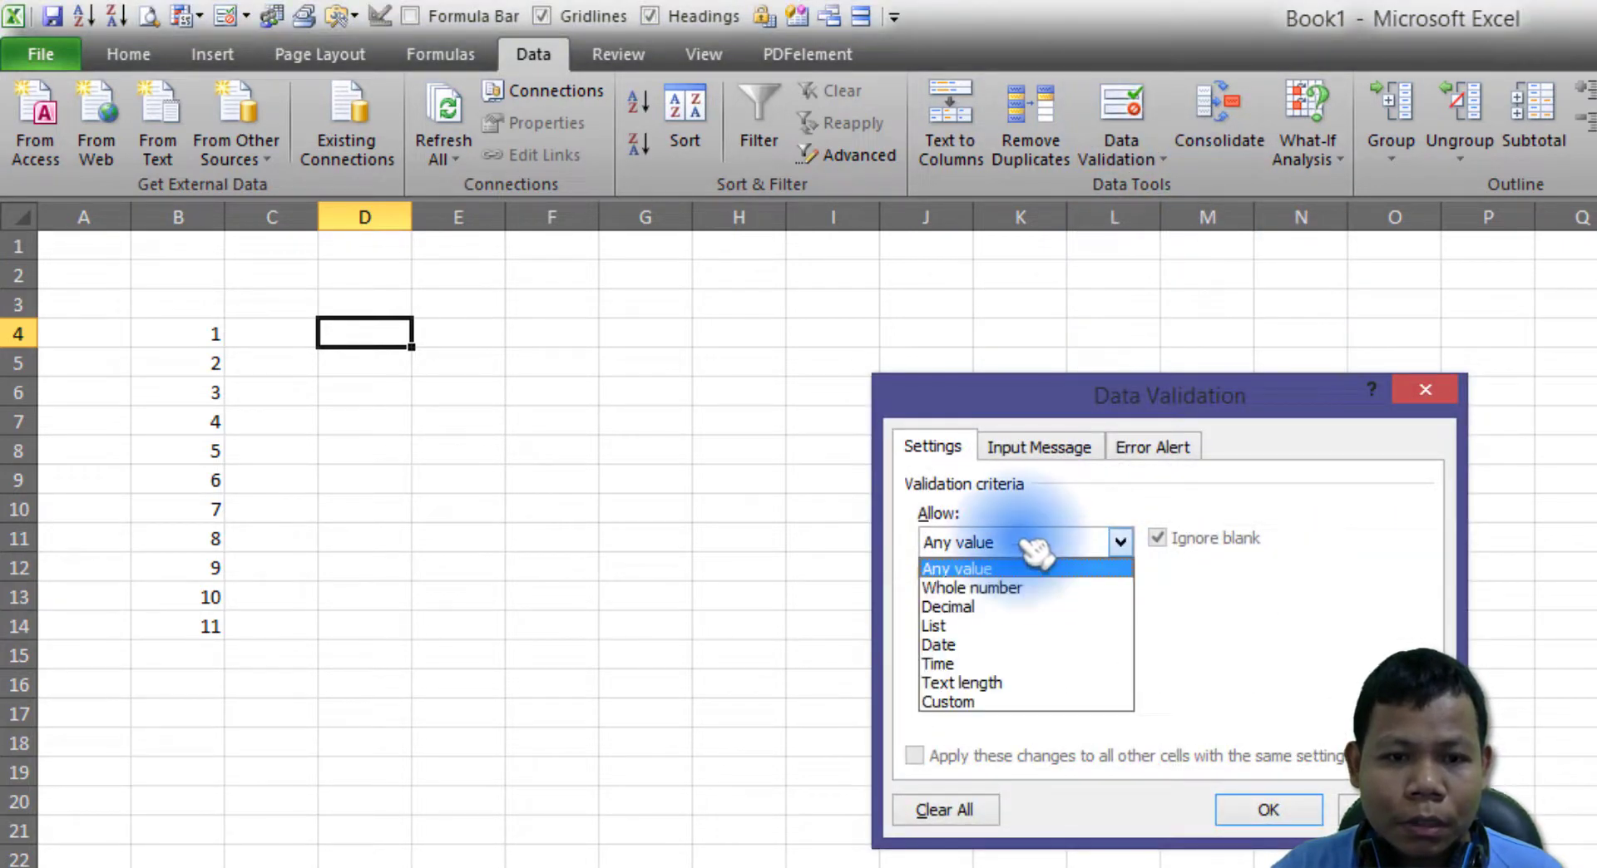
pyautogui.click(988, 626)
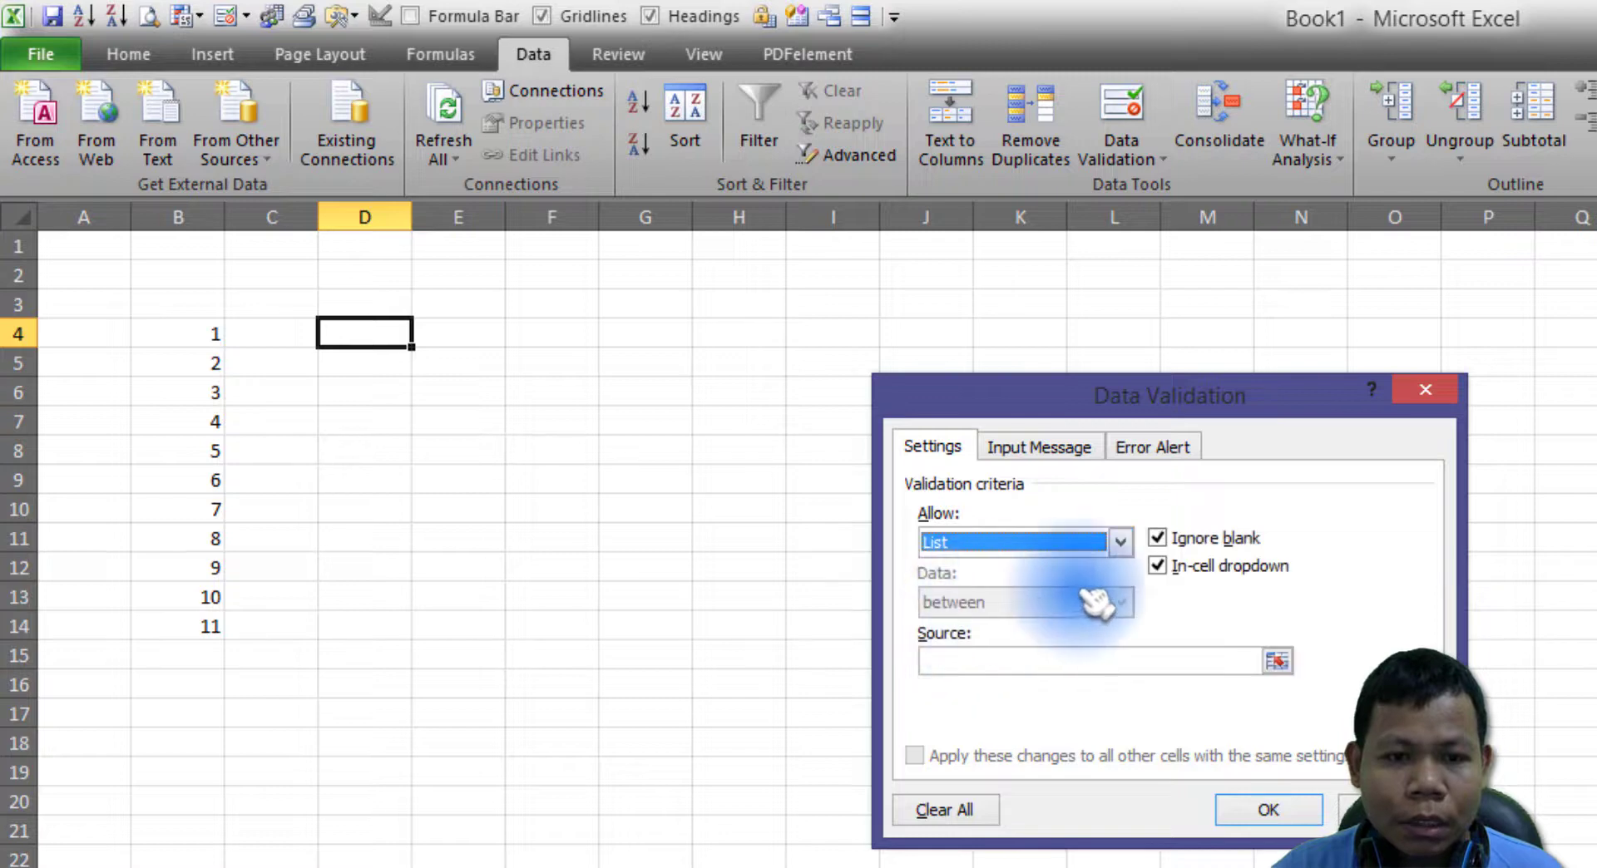
pyautogui.click(1009, 659)
pyautogui.click(945, 663)
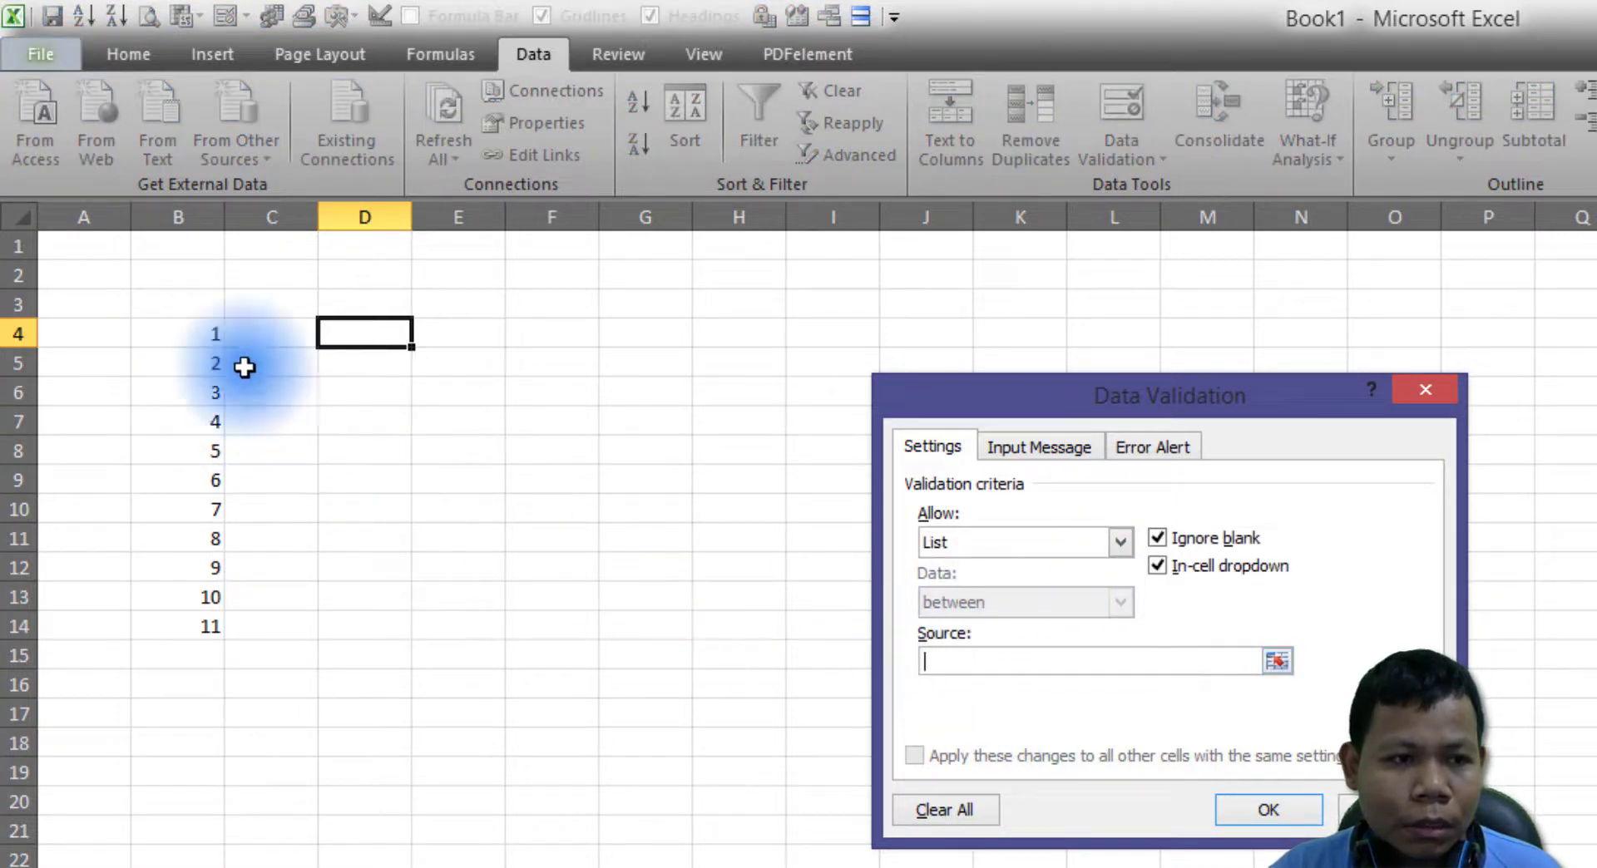
pyautogui.moveTo(218, 337); pyautogui.dragTo(218, 630)
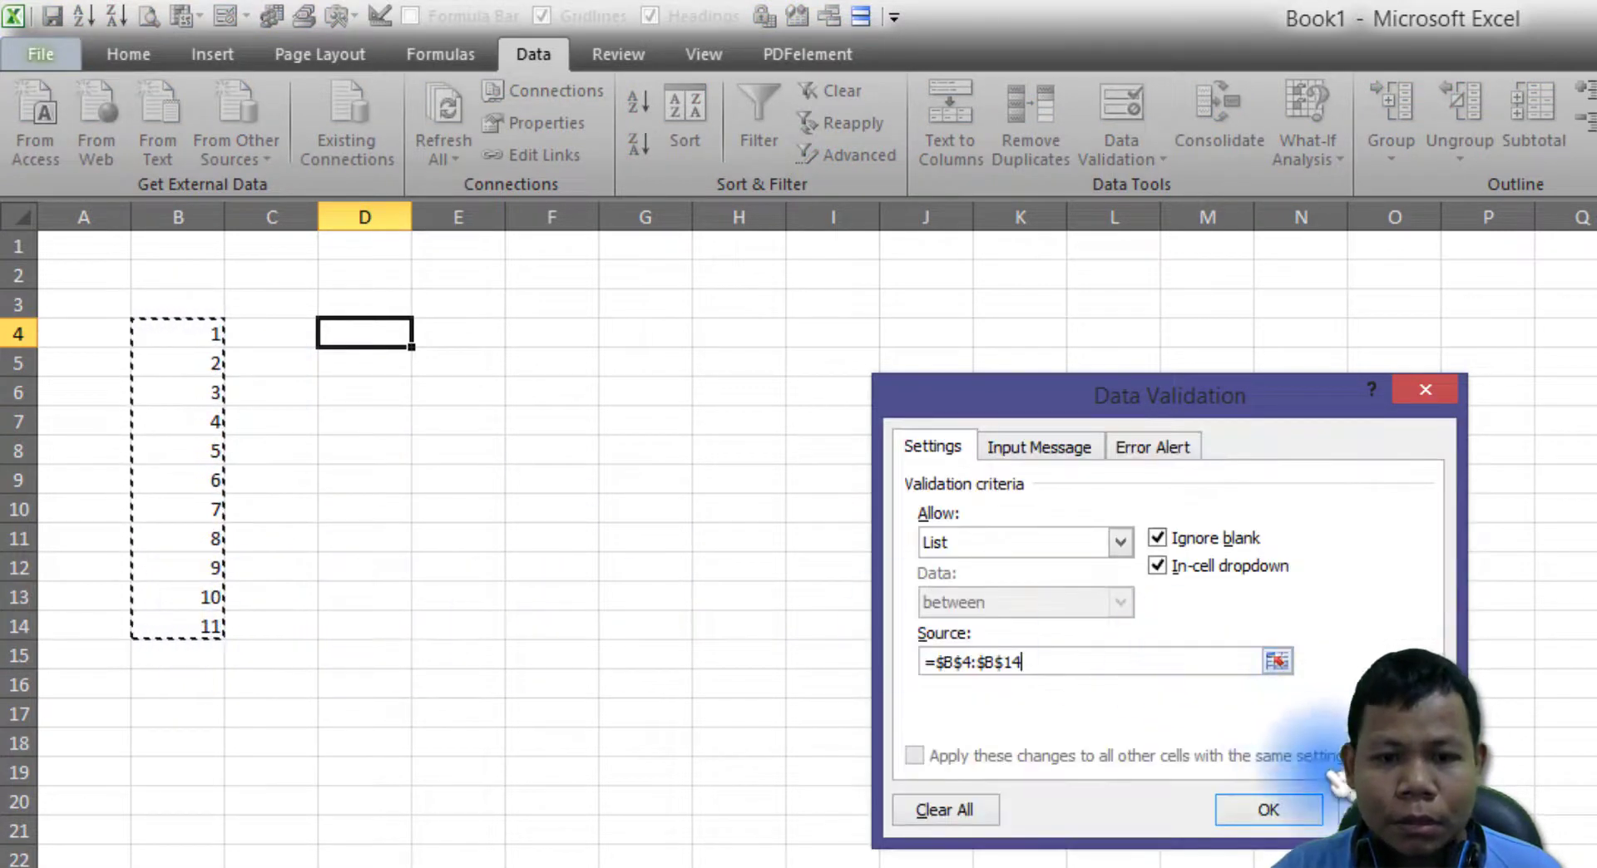
pyautogui.click(1312, 824)
# Review the dropdown in D4 against its source numbers in column B, and choose 1 from the dropdown.
pyautogui.click(424, 333)
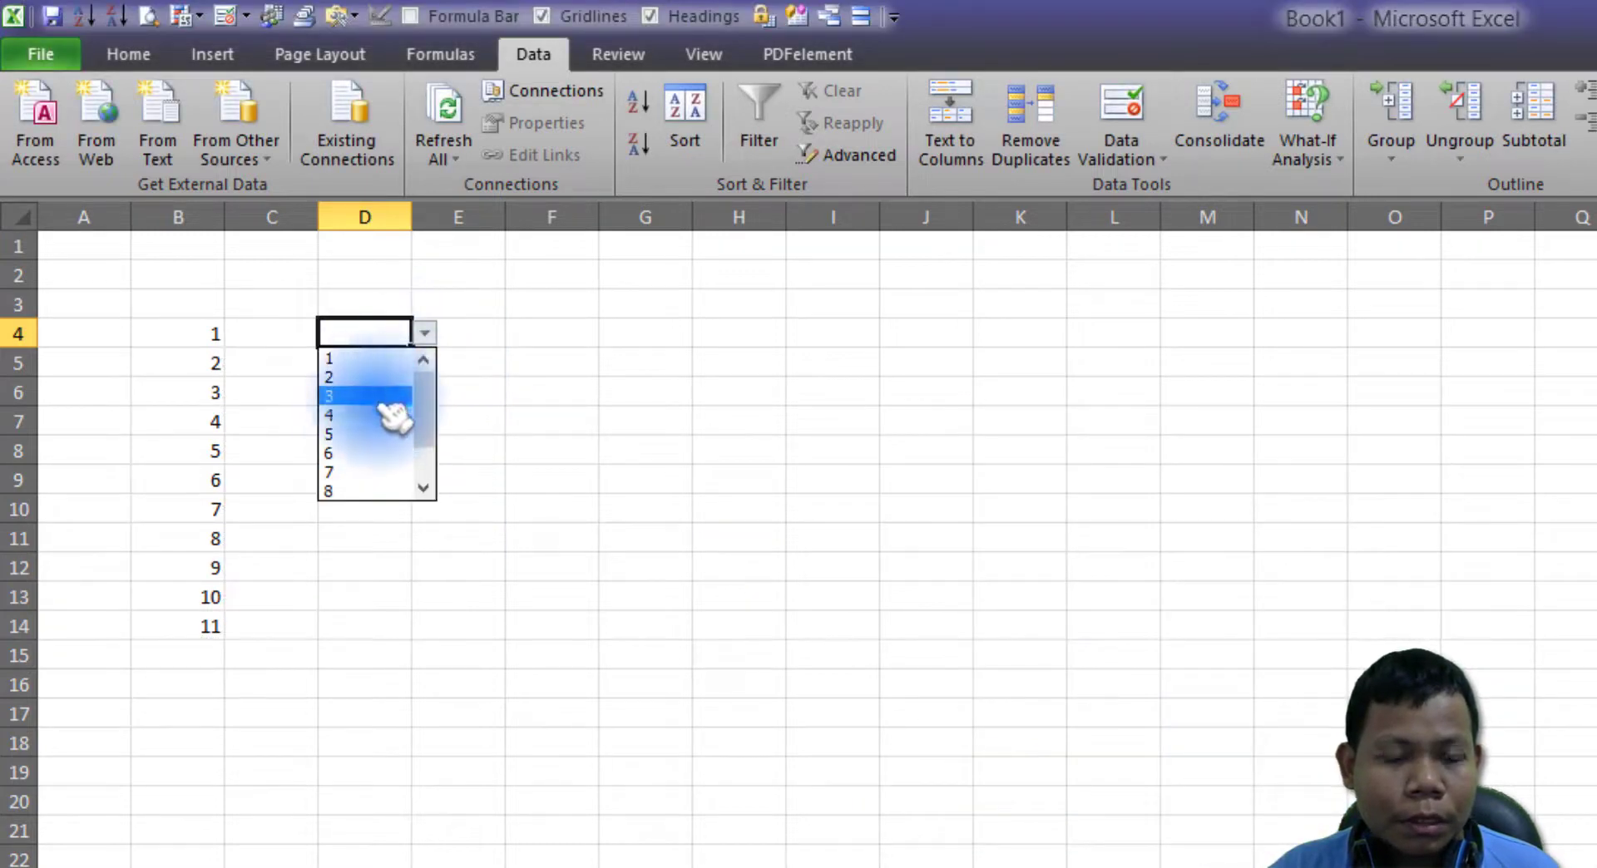
pyautogui.click(486, 397)
pyautogui.moveTo(208, 343); pyautogui.dragTo(202, 610)
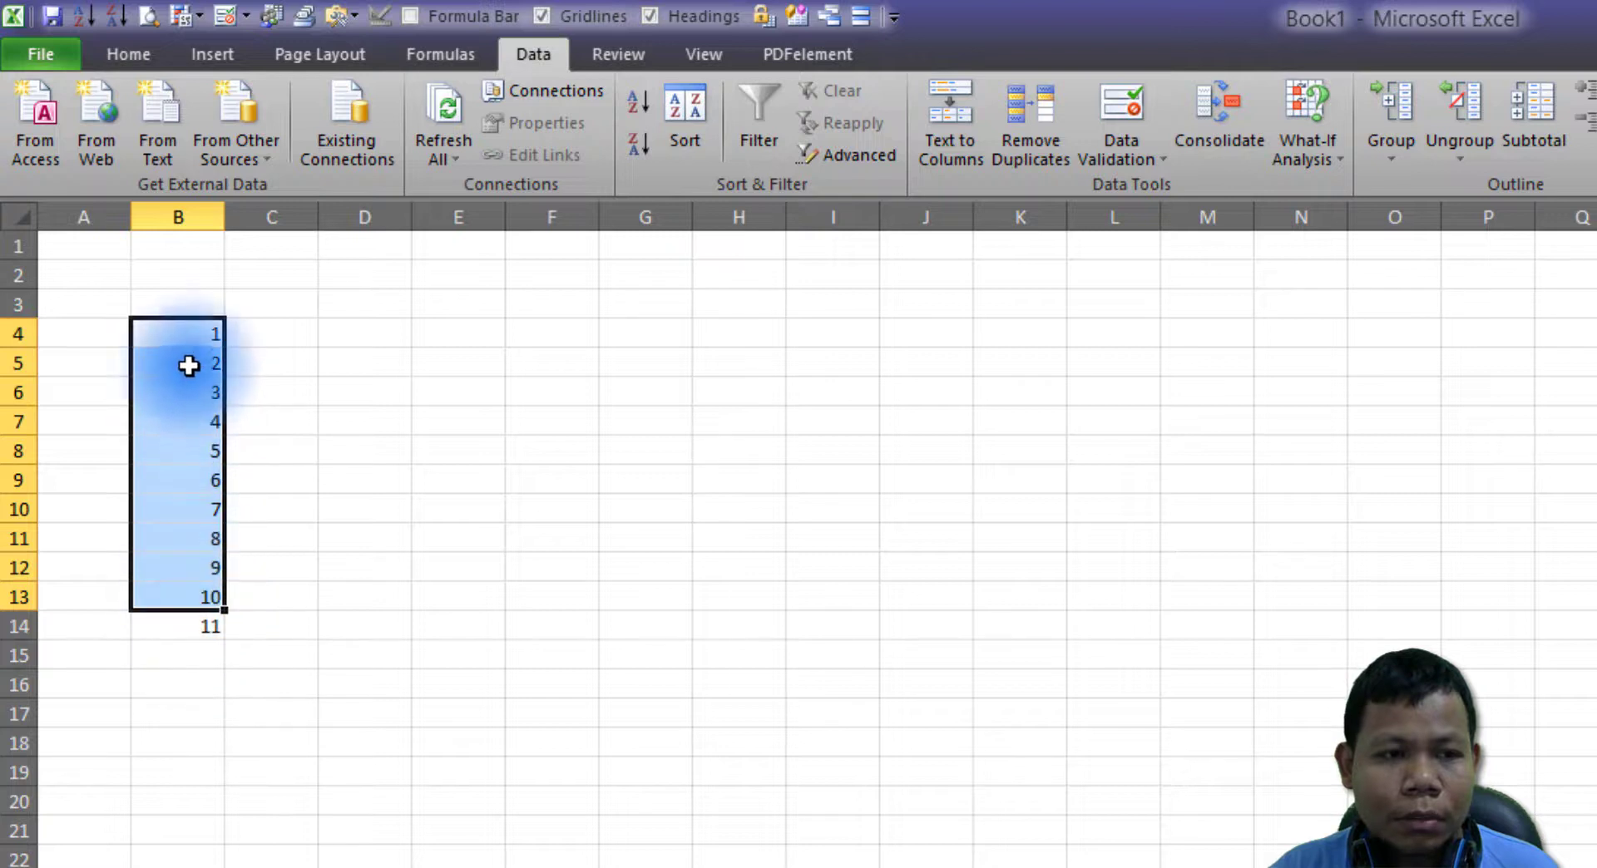
pyautogui.click(183, 334)
pyautogui.keyDown('shift'); pyautogui.click(178, 623); pyautogui.keyUp('shift')
pyautogui.click(392, 302)
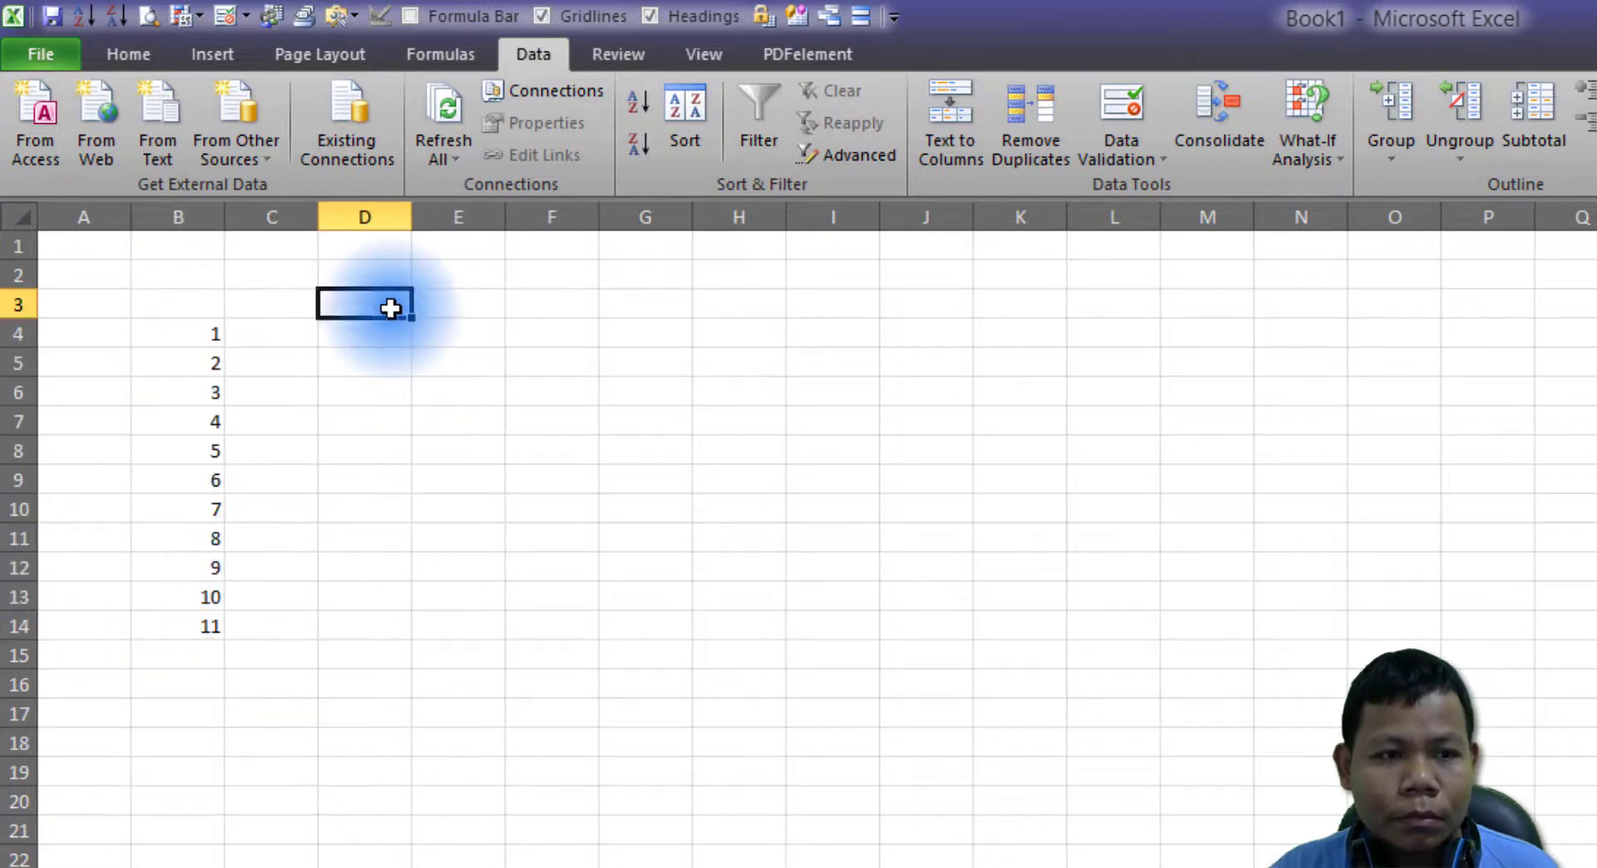
pyautogui.click(406, 331)
pyautogui.click(402, 359)
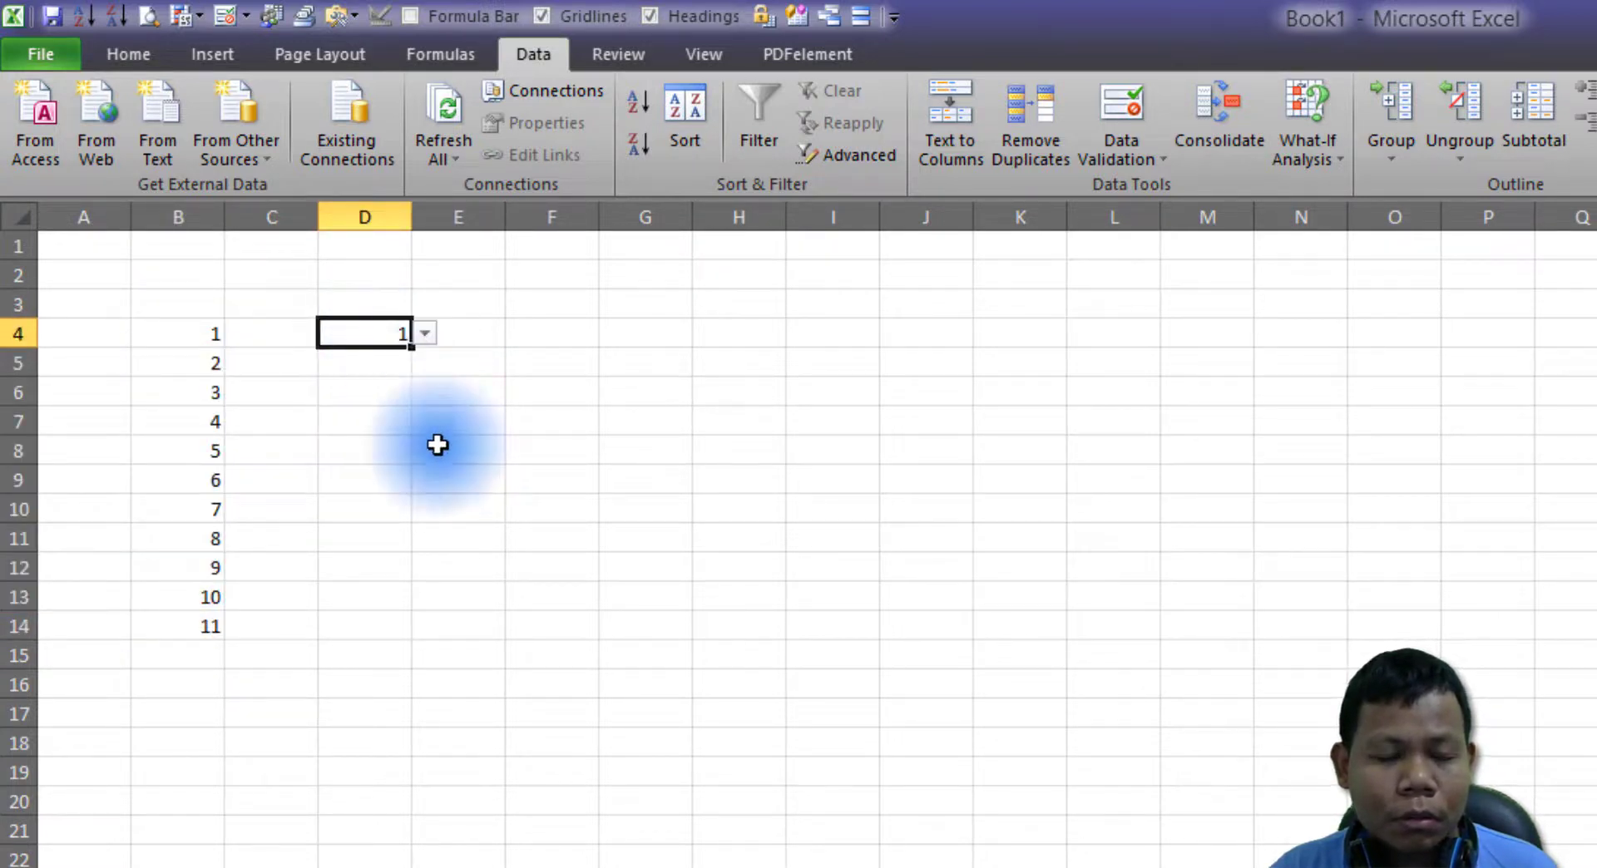